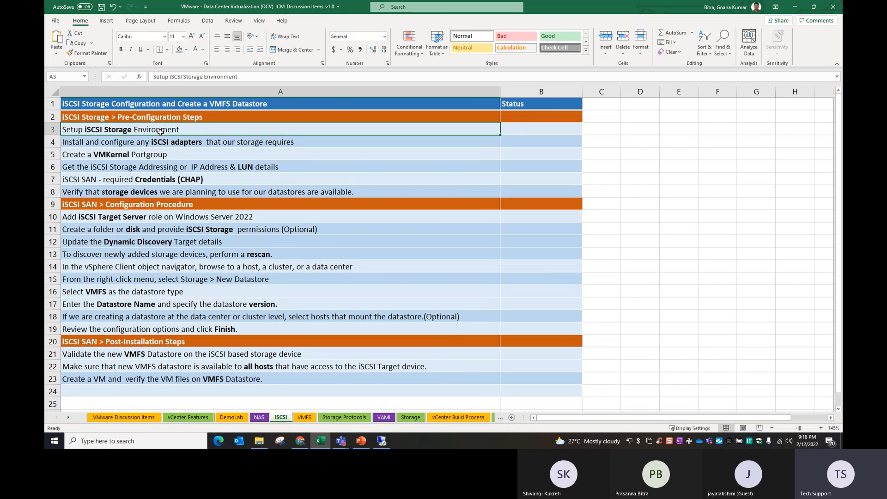
Enter 192.168.10.70 as the iSCSI storage setup status in B3 and shade it light green
left_click(521, 133)
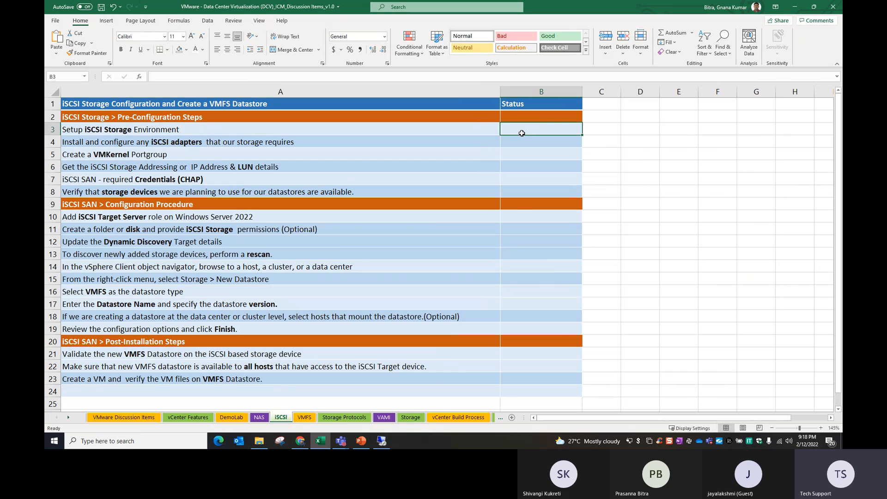
type("192")
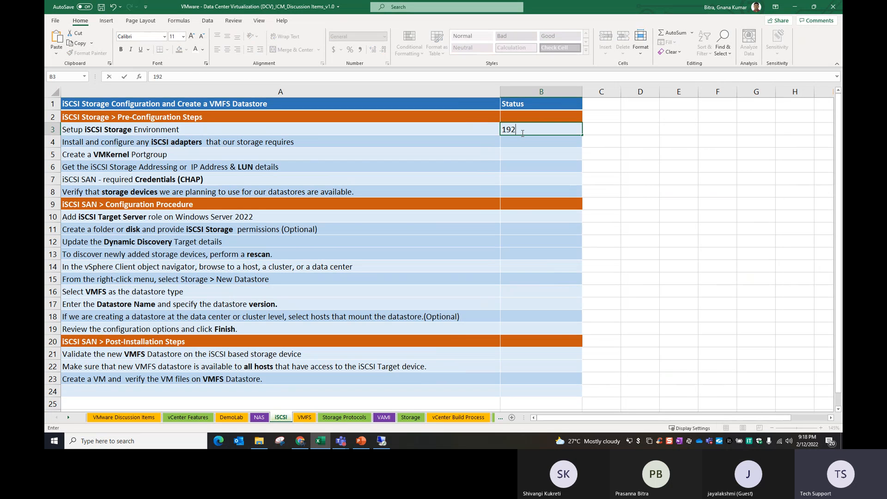
type(".168.10.70")
key("Return")
left_click(539, 129)
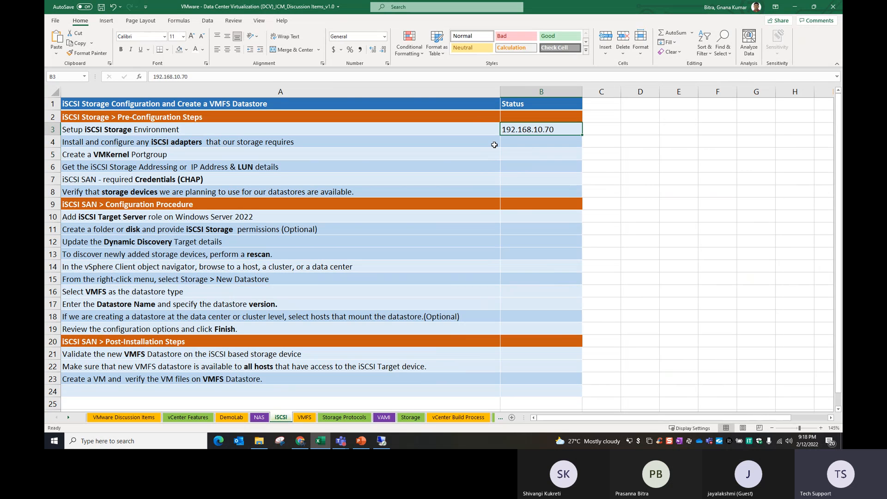
left_click(187, 50)
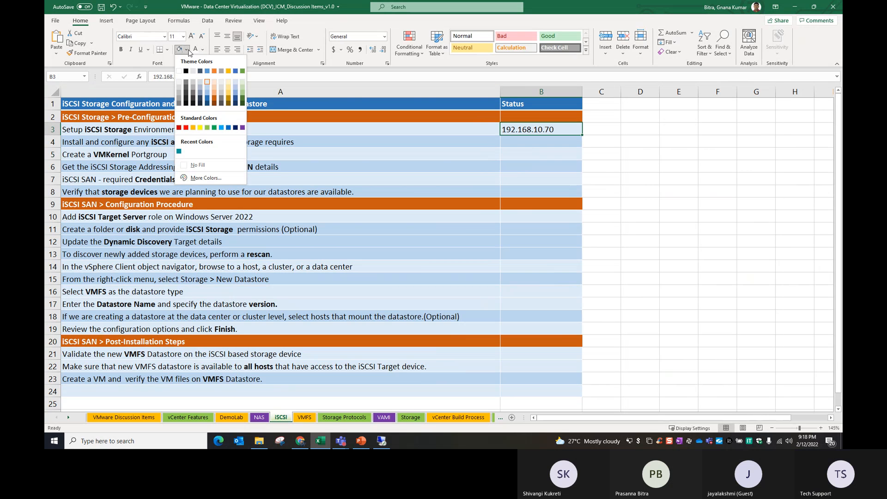
left_click(210, 129)
left_click(465, 169)
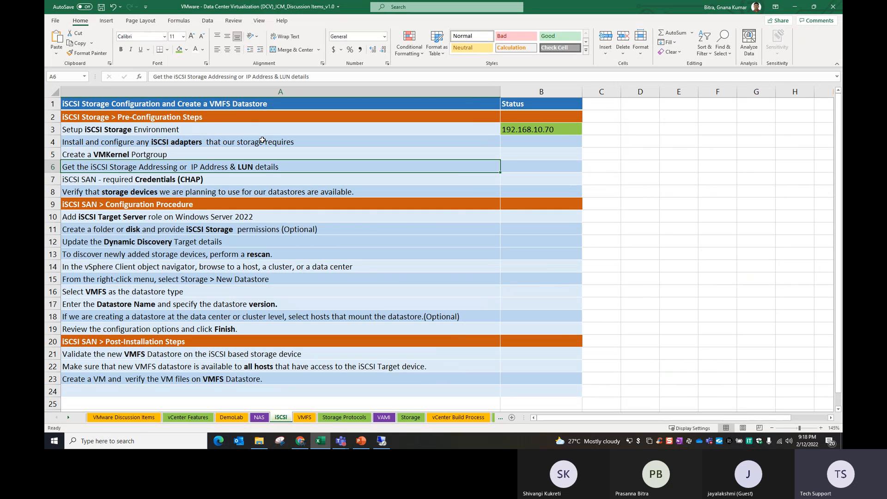
left_click(178, 142)
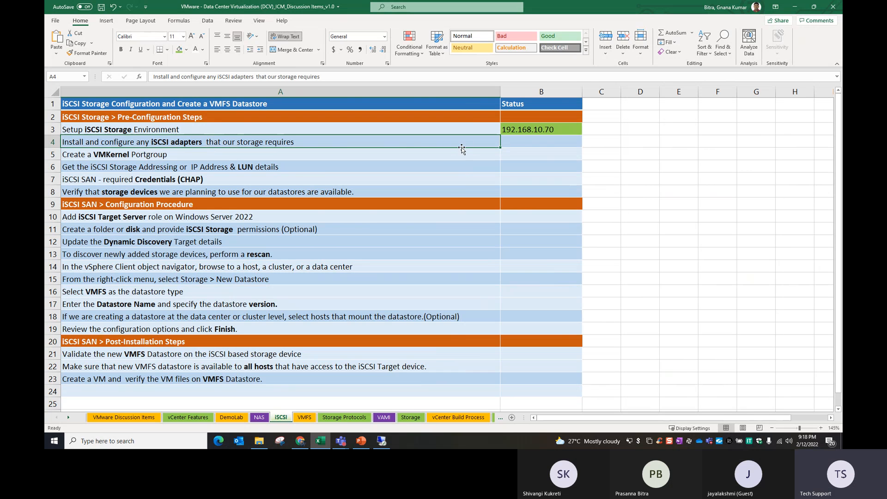
Enter Software iSCSI in bold as the install-iSCSI-adapters status in B4
double_click(516, 143)
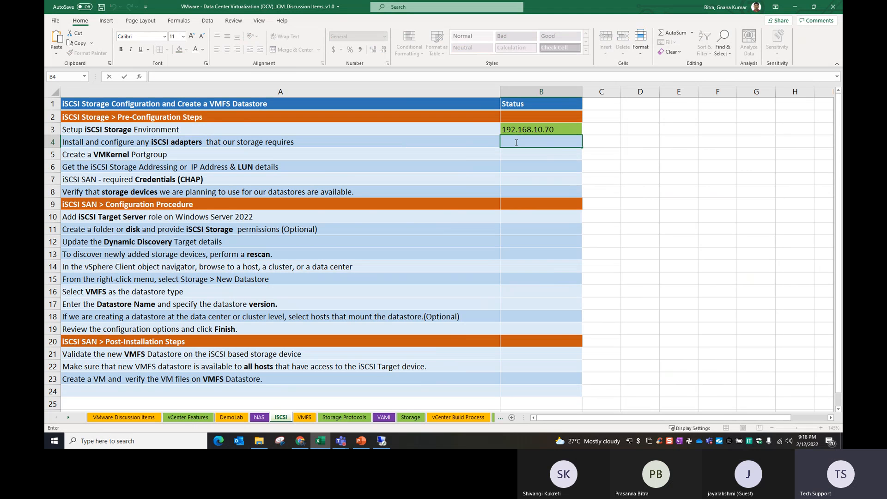
type("Software iSCSI")
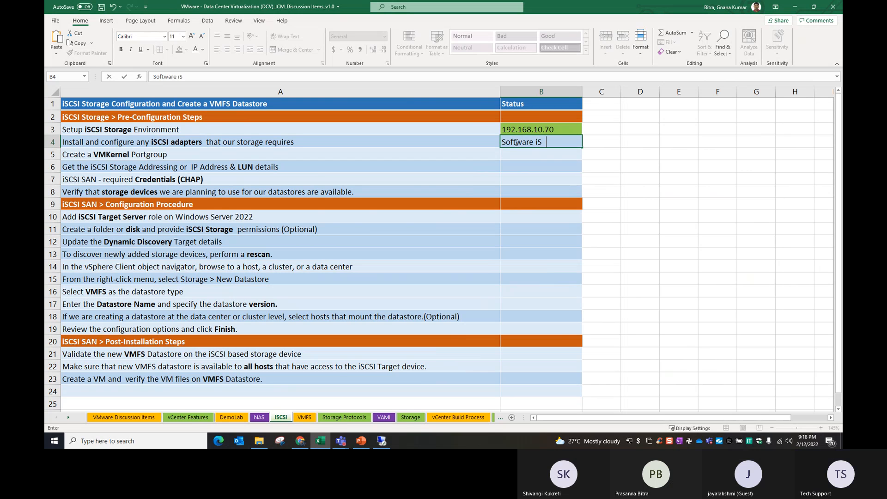
key("Return")
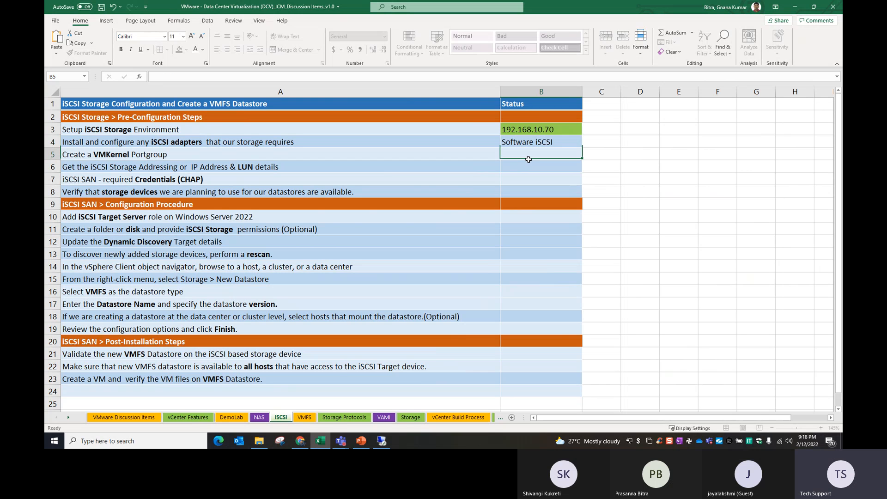
left_click(514, 146)
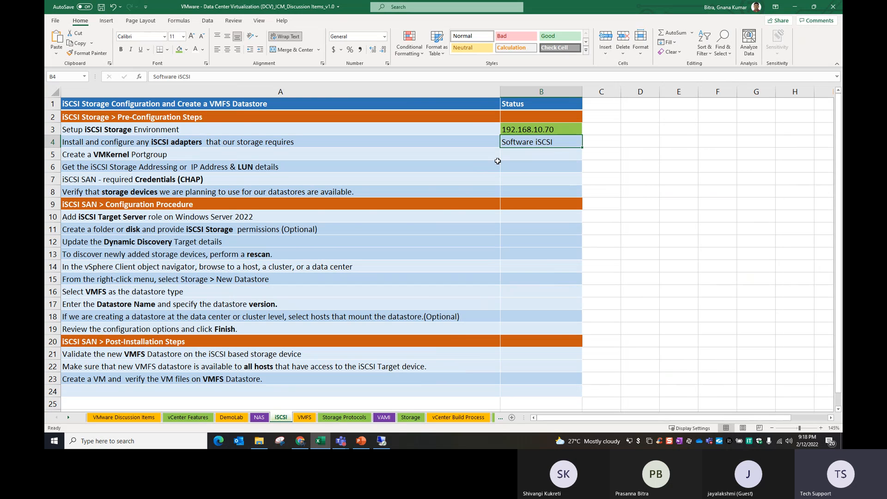
left_click(121, 50)
left_click(105, 169)
left_click(108, 155)
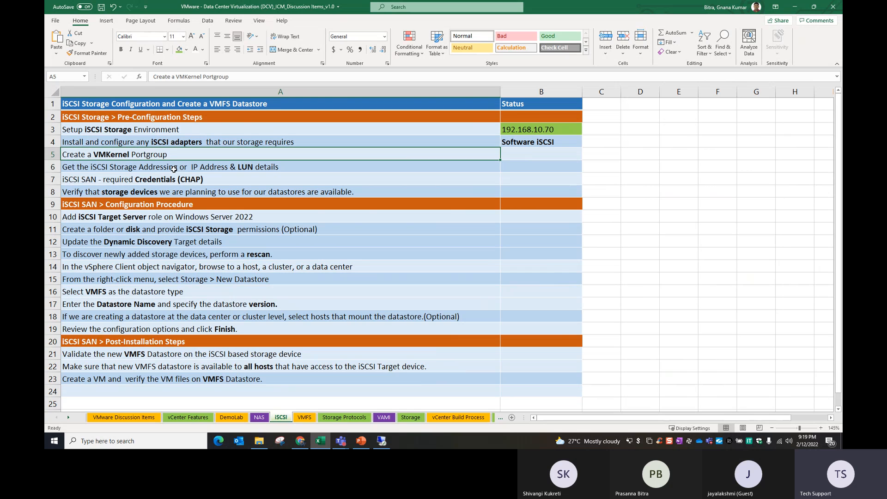
left_click(117, 170)
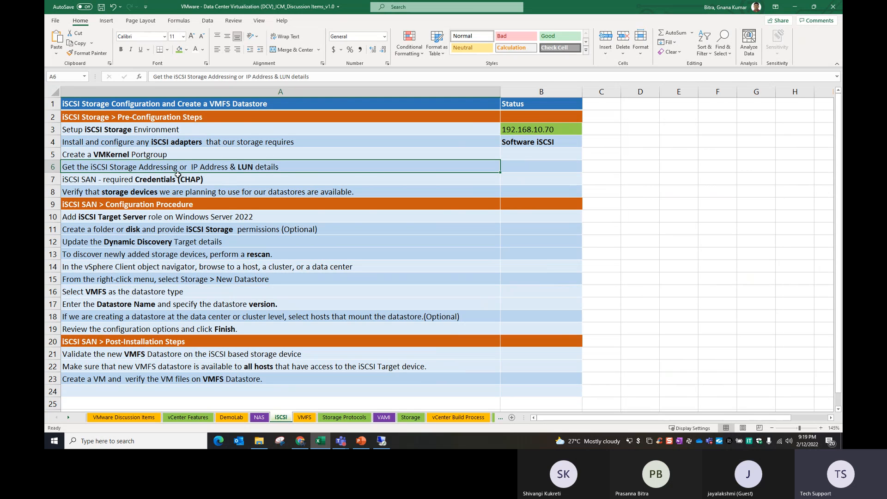
Enter Get from Storage team as the LUN-details status in B6 and shade it green
left_click(521, 165)
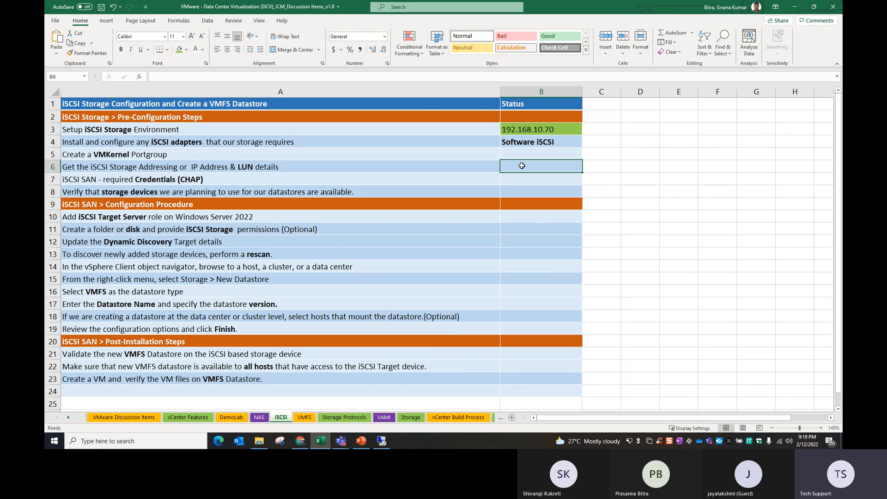
type("Software iSCSI")
key("BackSpace")
key("BackSpace")
key("BackSpace")
key("BackSpace")
key("BackSpace")
key("BackSpace")
key("BackSpace")
key("BackSpace")
key("BackSpace")
key("BackSpace")
key("BackSpace")
key("BackSpace")
key("BackSpace")
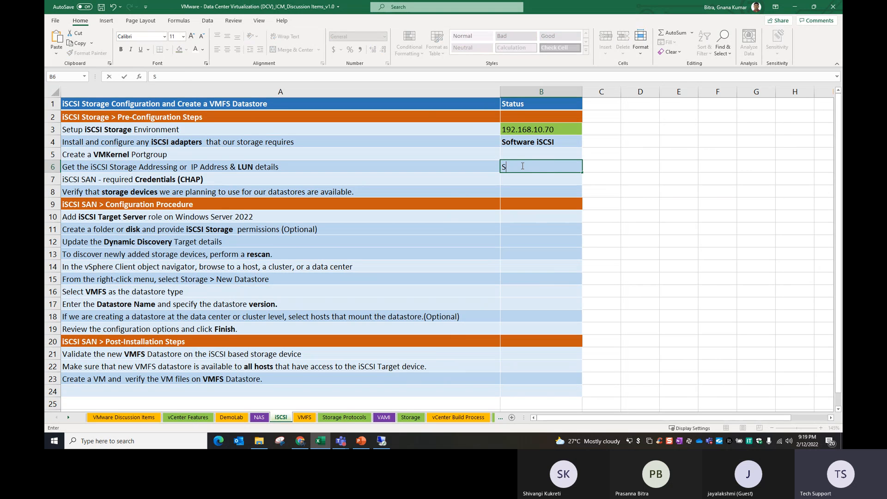
type("torage")
key("BackSpace")
key("BackSpace")
key("BackSpace")
key("BackSpace")
key("BackSpace")
key("BackSpace")
key("BackSpace")
type("Get from Storage team")
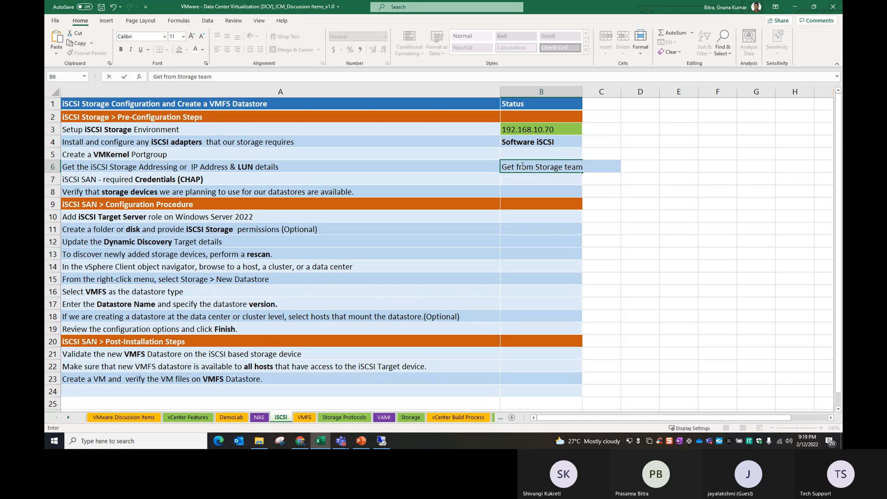
left_click(613, 228)
left_click(541, 169)
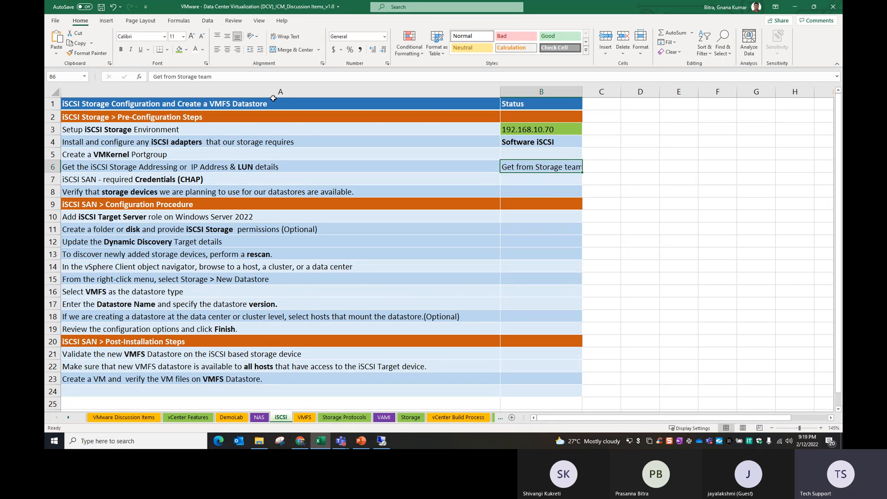
left_click(179, 50)
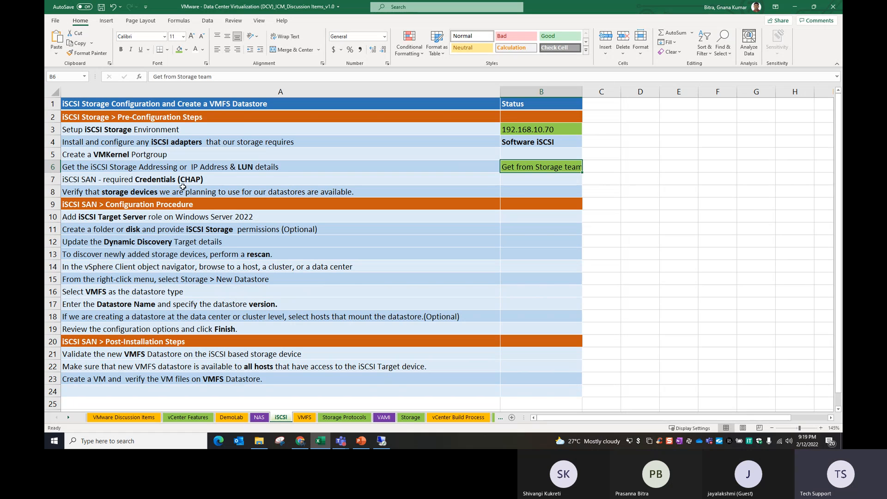
Fill Get from Storage team down into B7 for the CHAP credentials step with Ctrl+D
left_click(162, 186)
left_click(171, 181)
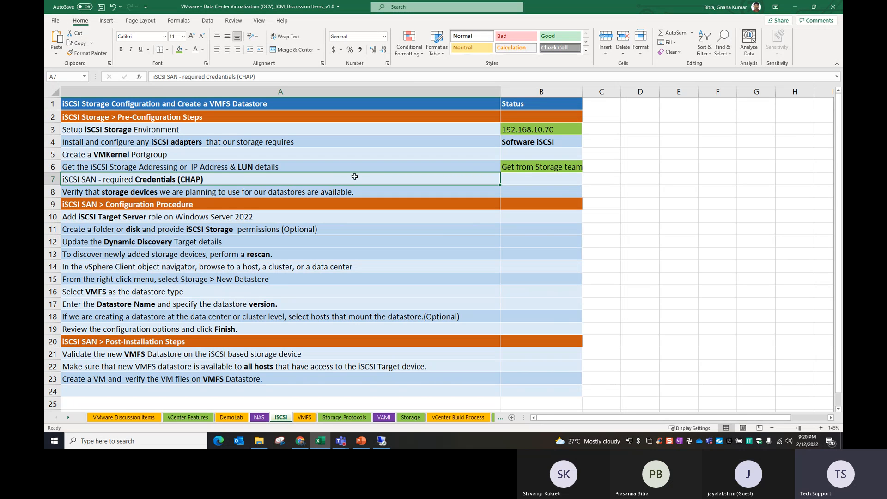
left_click(526, 177)
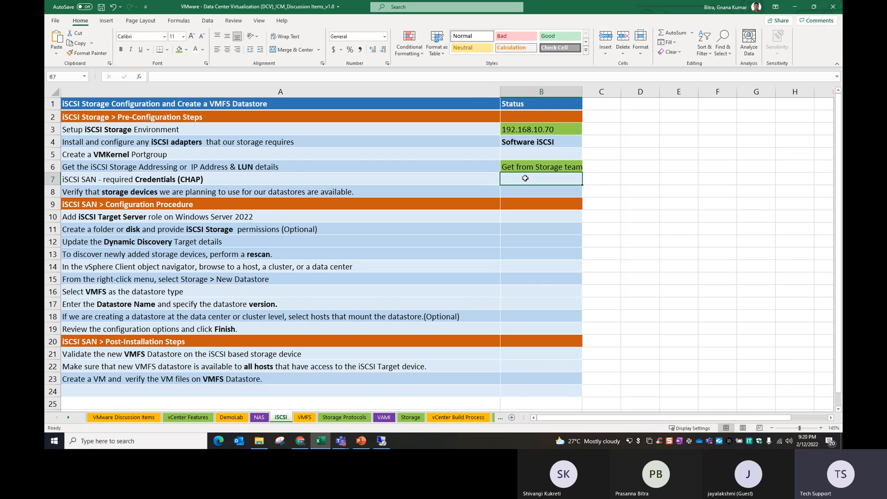
left_click(526, 170)
left_click_drag(525, 173, 525, 179)
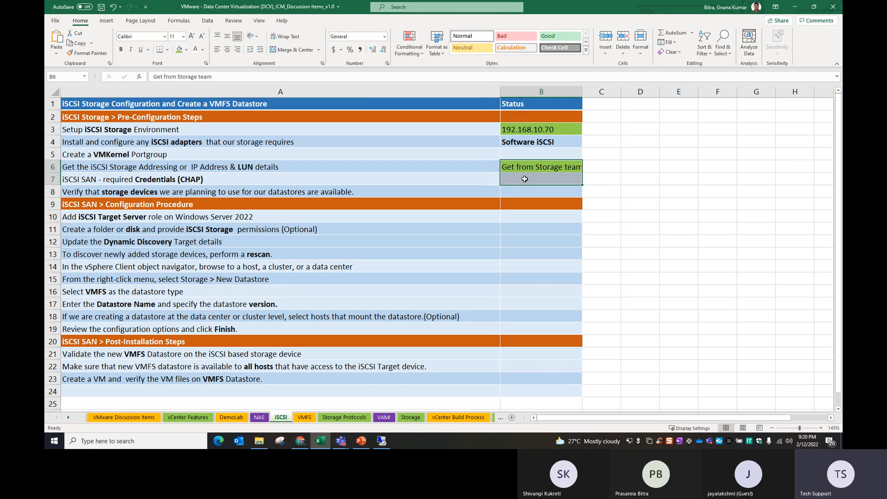
key("ctrl+d")
Review the remaining checklist steps, then switch to the remote lab session
left_click(465, 188)
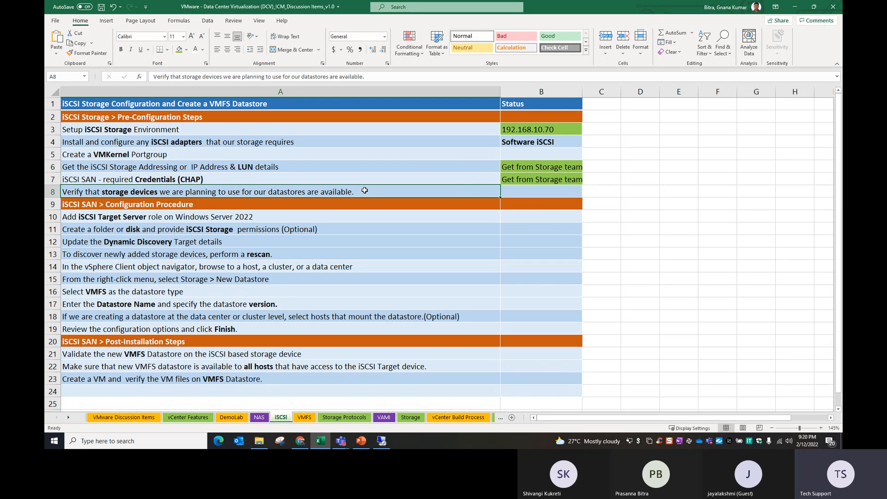
left_click(201, 157)
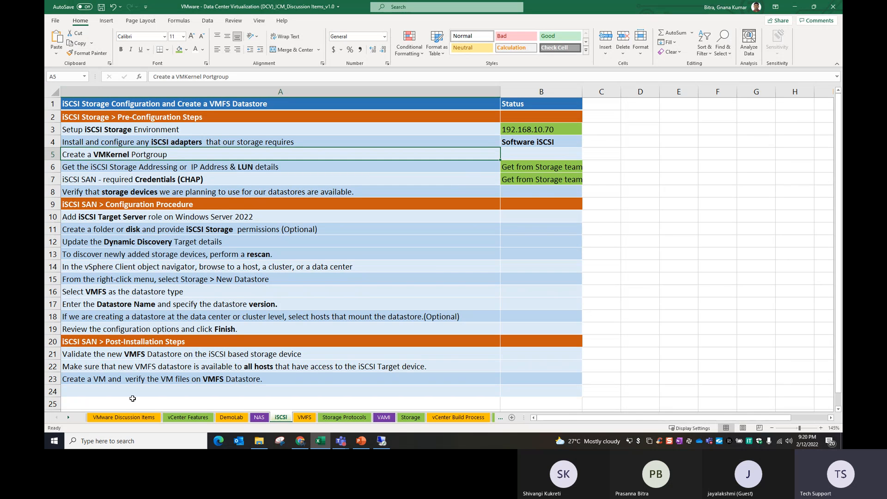
left_click(94, 192)
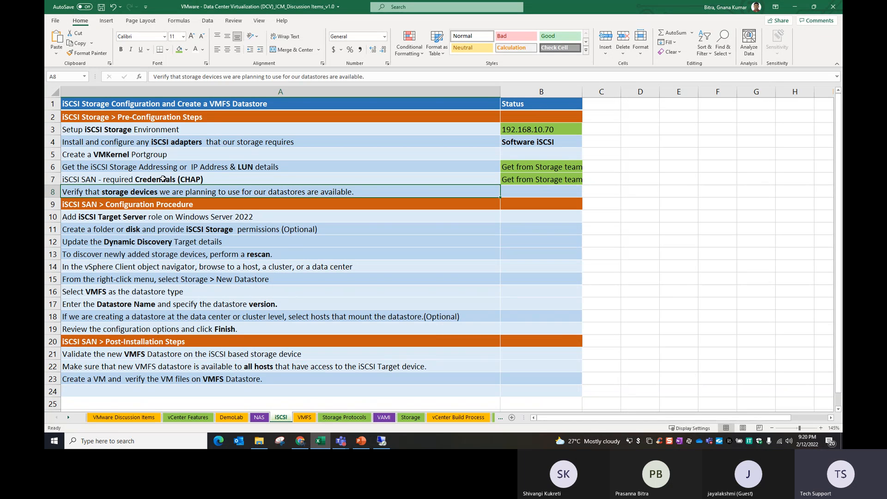
left_click(124, 213)
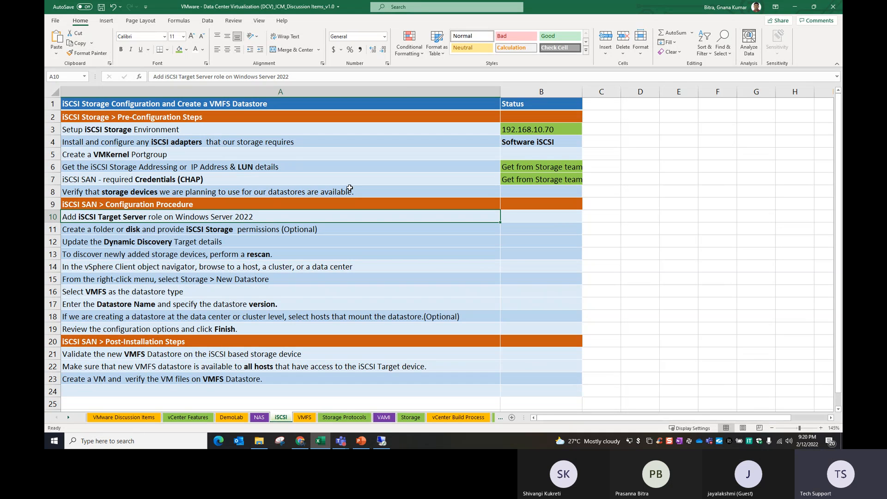
left_click(381, 439)
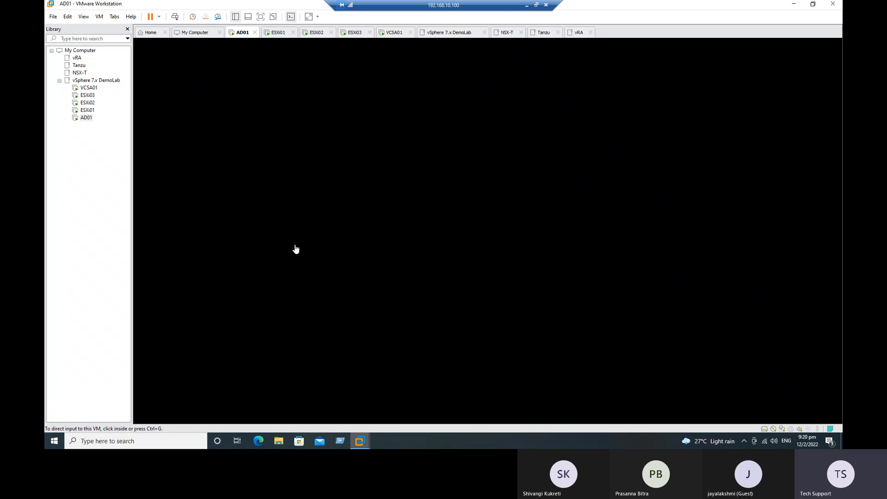
Unlock AD01, sign in with the domain administrator password, and close Server Manager
left_click(294, 245)
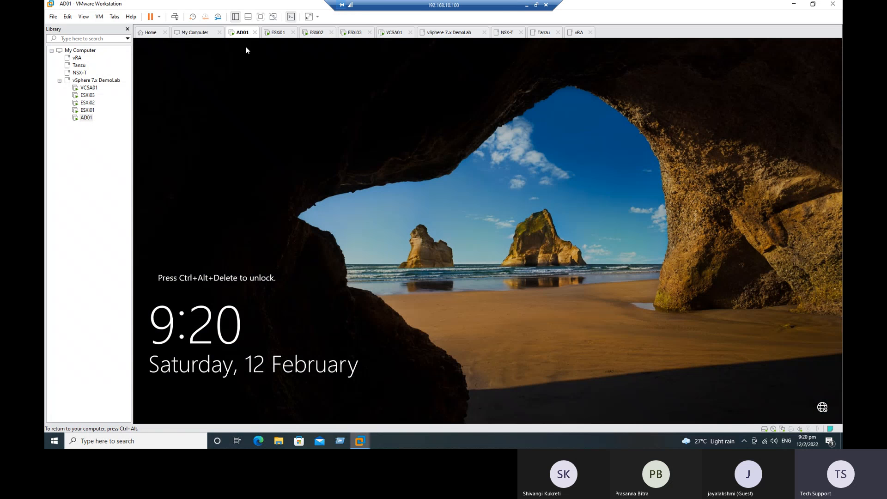
right_click(242, 33)
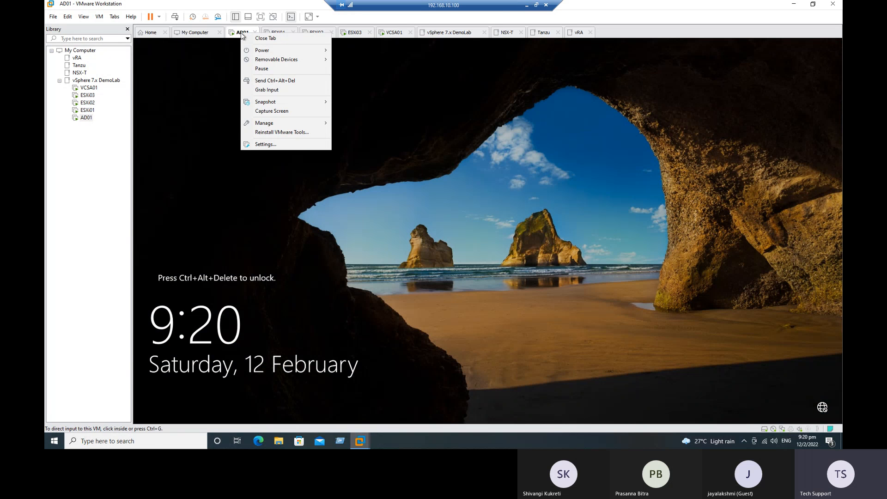
left_click(265, 81)
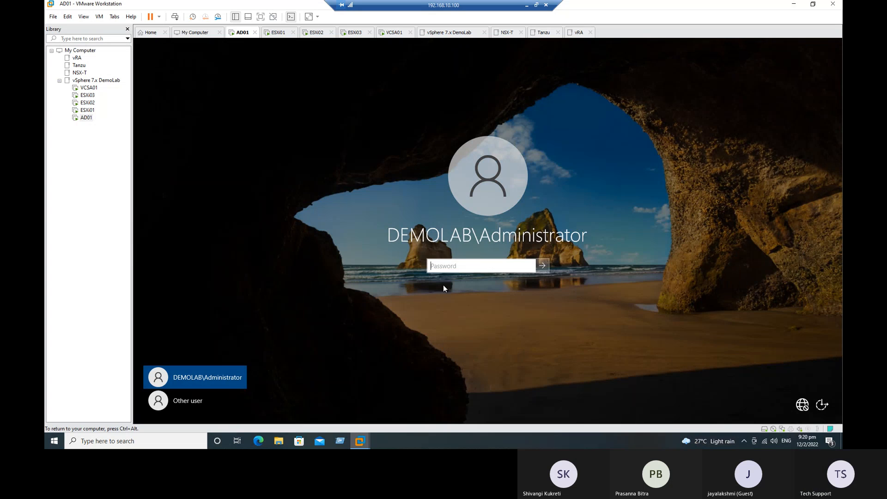
type("•")
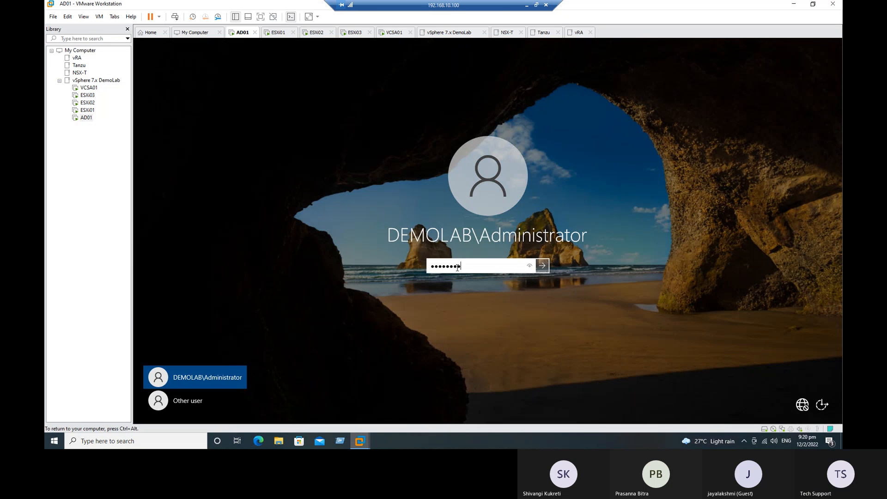
key("Return")
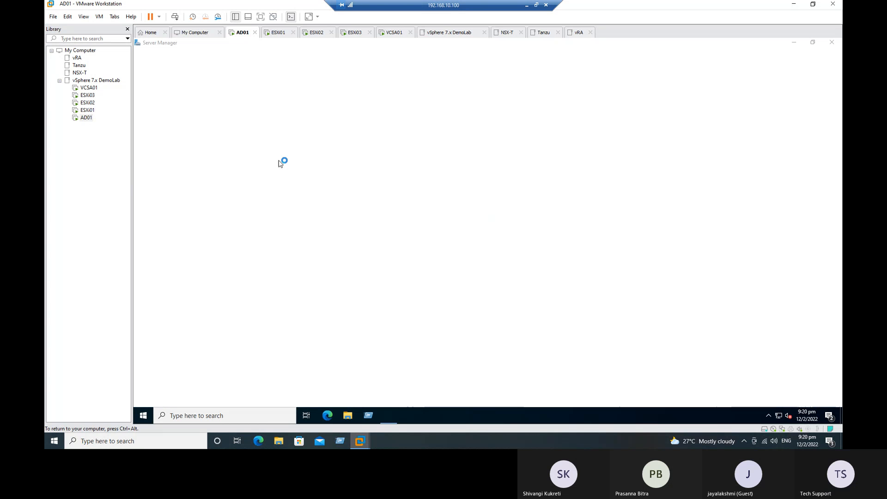
right_click(279, 162)
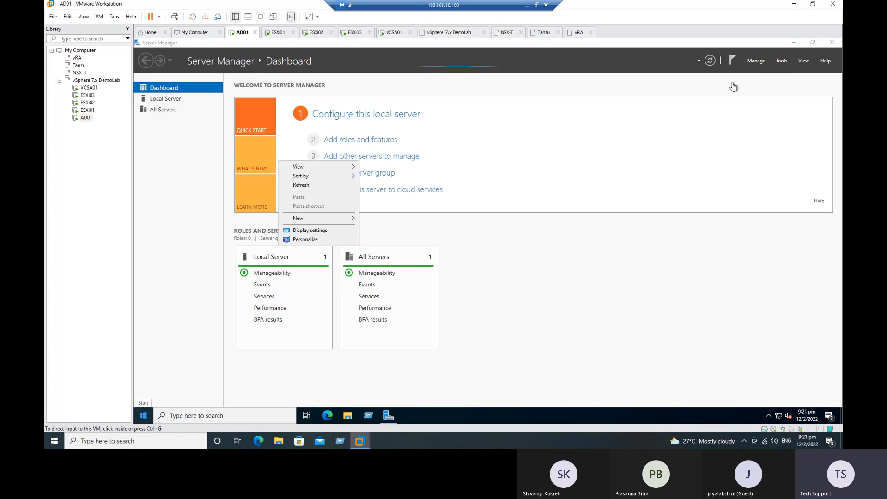
left_click(833, 43)
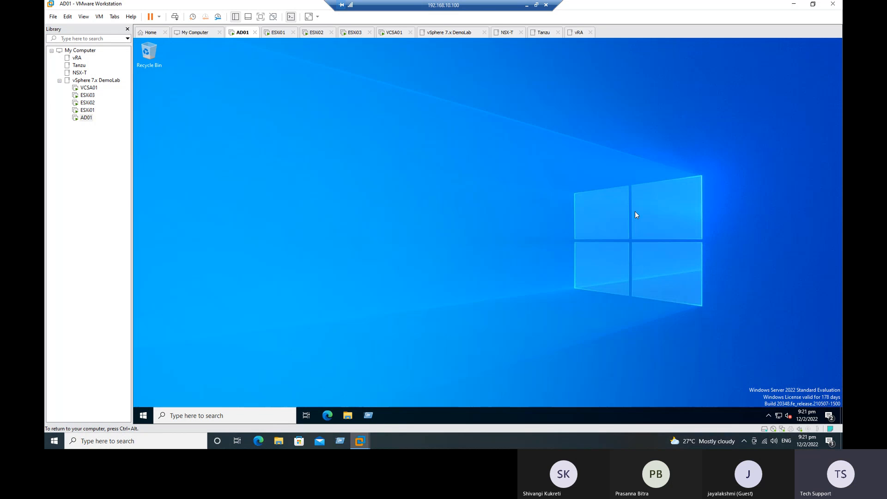
Create a desktop shortcut to cmd.exe on AD01
right_click(278, 147)
mouse_move(298, 205)
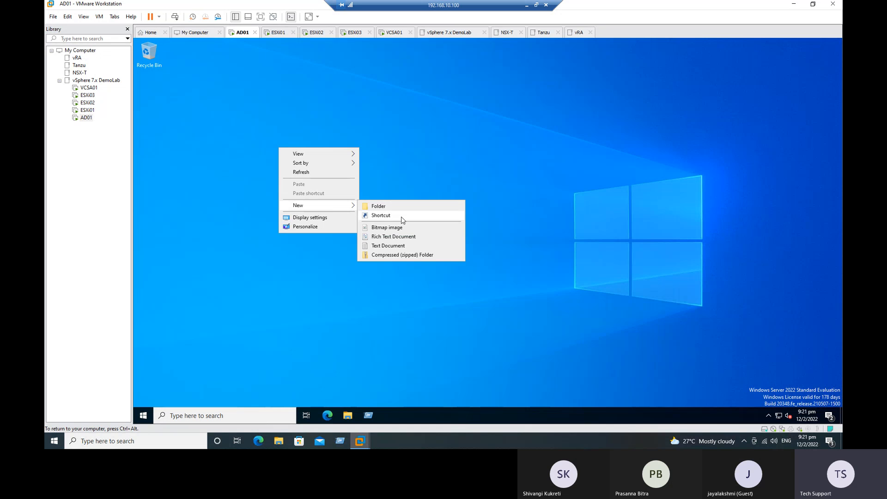
left_click(395, 218)
type("c")
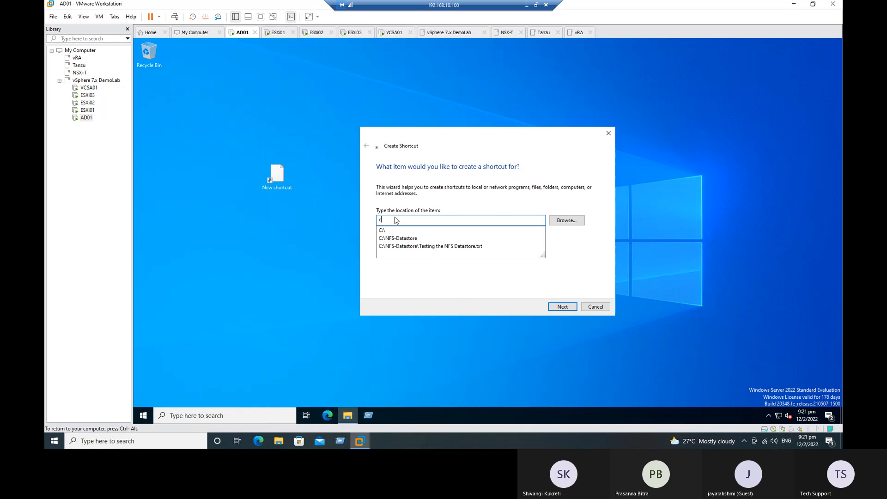
type("md.exe")
key("Return")
key("Return")
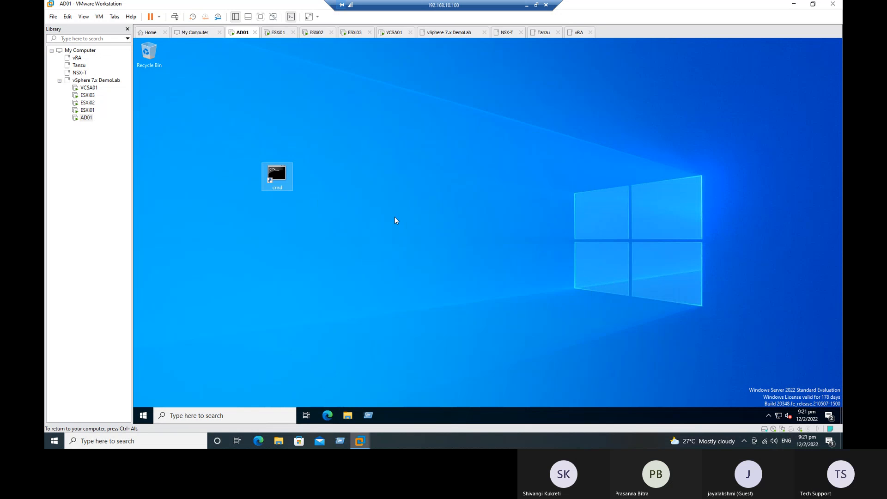
Open the cmd shortcut and set the console font size to 20
double_click(277, 176)
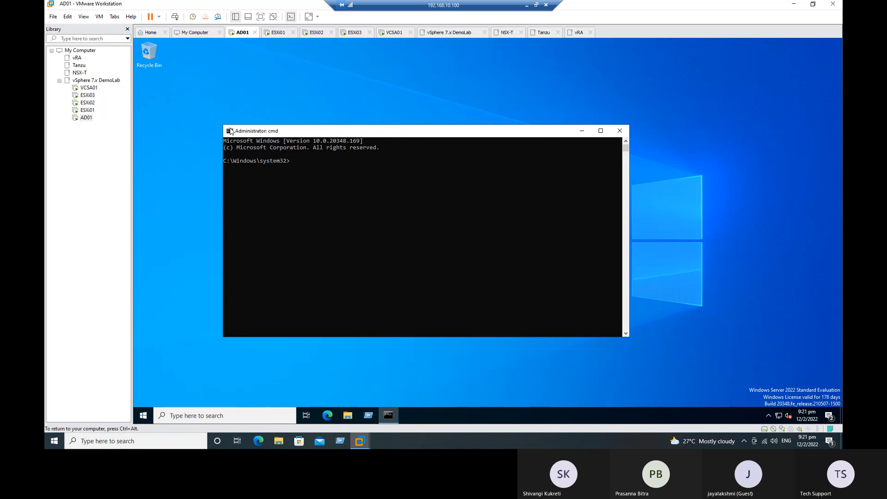
left_click(230, 132)
left_click(273, 220)
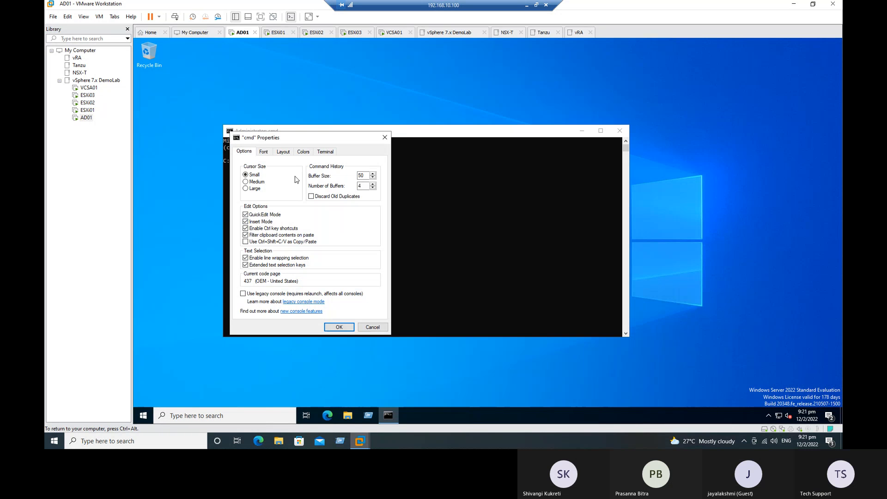
left_click(264, 152)
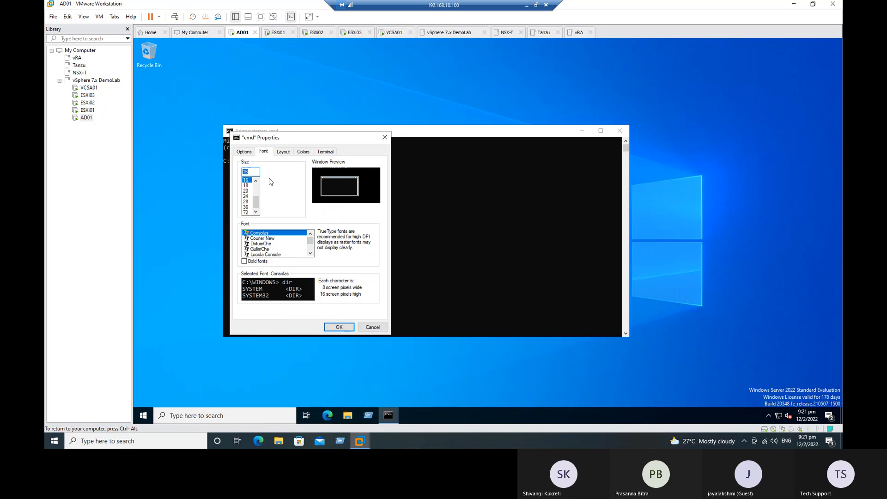
left_click(246, 190)
left_click(340, 327)
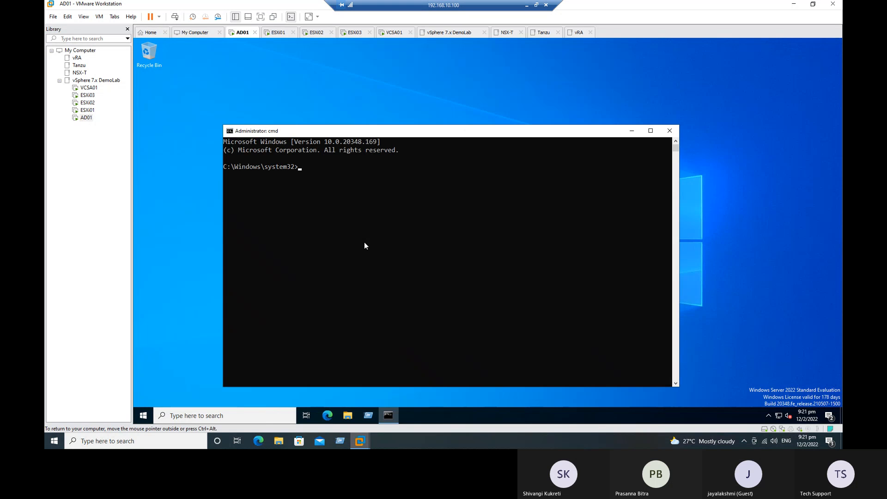
Run ipconfig and highlight the IPv4 address 192.168.10.70
type("ipconfig")
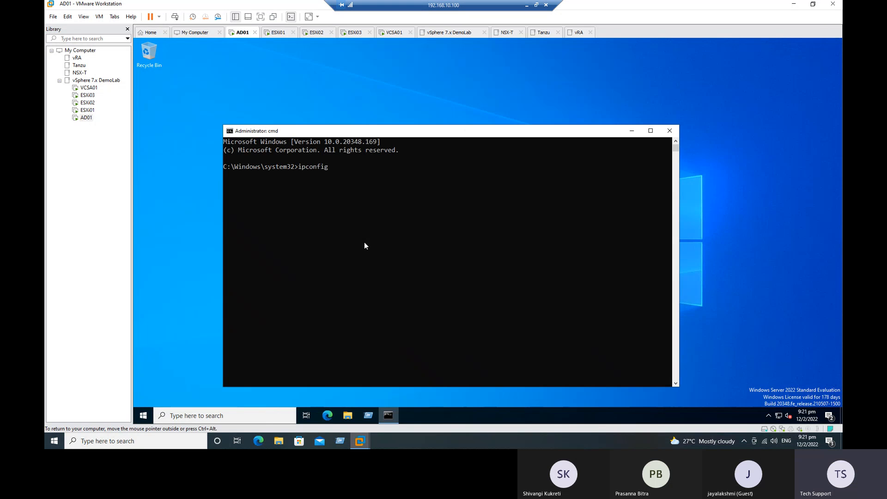
key("Return")
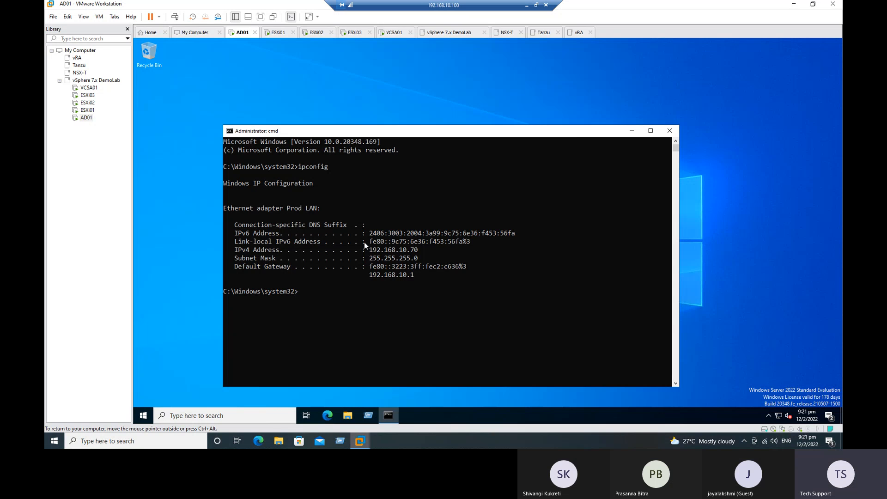
left_click_drag(370, 249, 420, 253)
Run net accounts in a fresh command prompt to confirm computer role PRIMARY, then close it
left_click(669, 131)
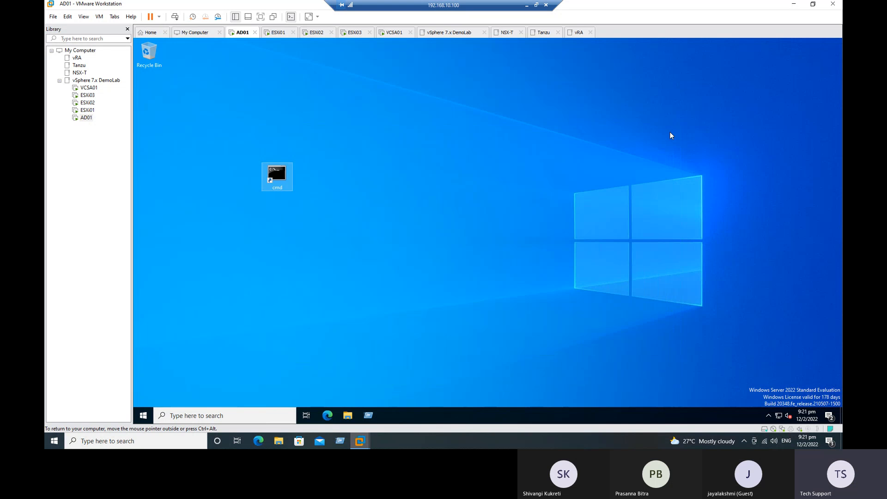
double_click(277, 174)
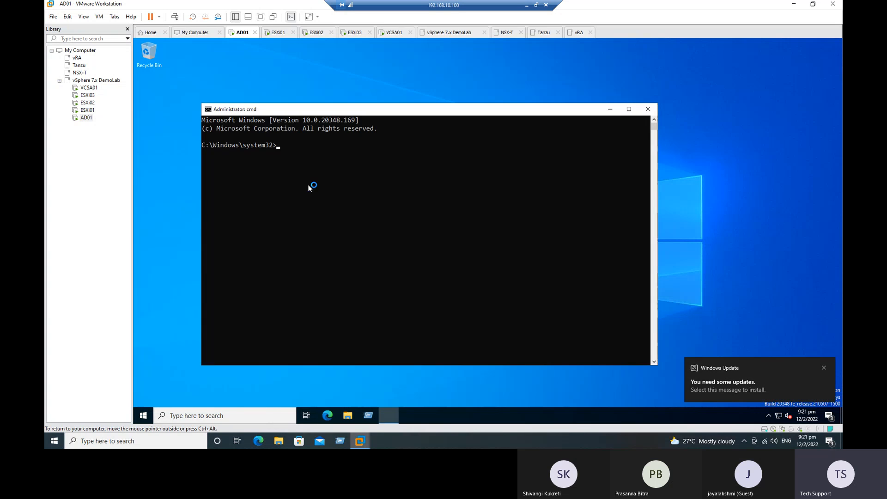
left_click(406, 262)
type("net account")
key("Return")
left_click(398, 221)
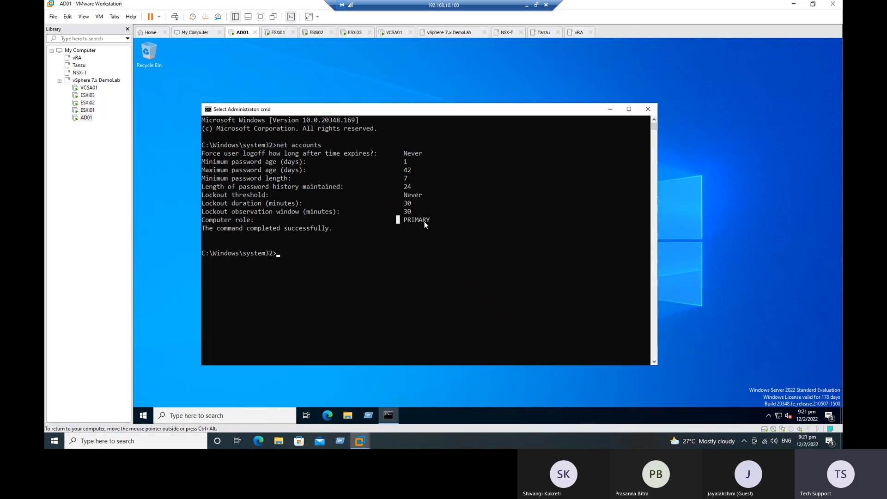
left_click(647, 109)
Search 'ser' from the taskbar and launch Server Manager
left_click(183, 418)
type("ser")
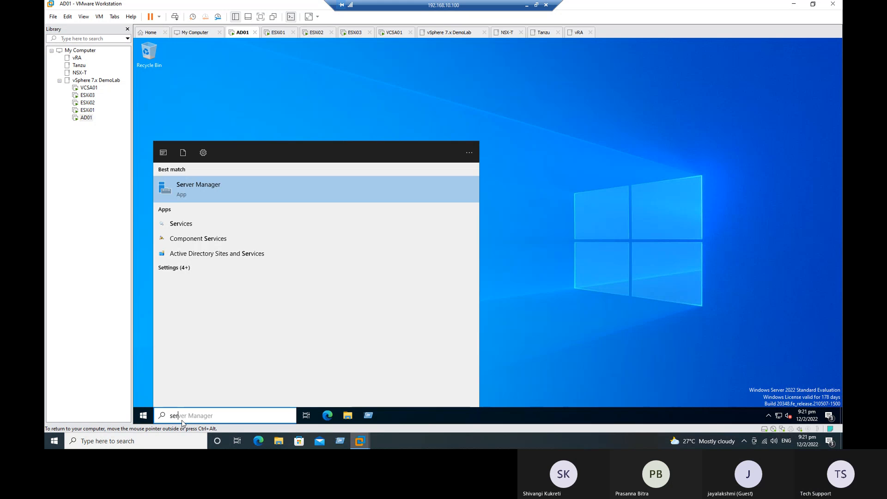
left_click(173, 192)
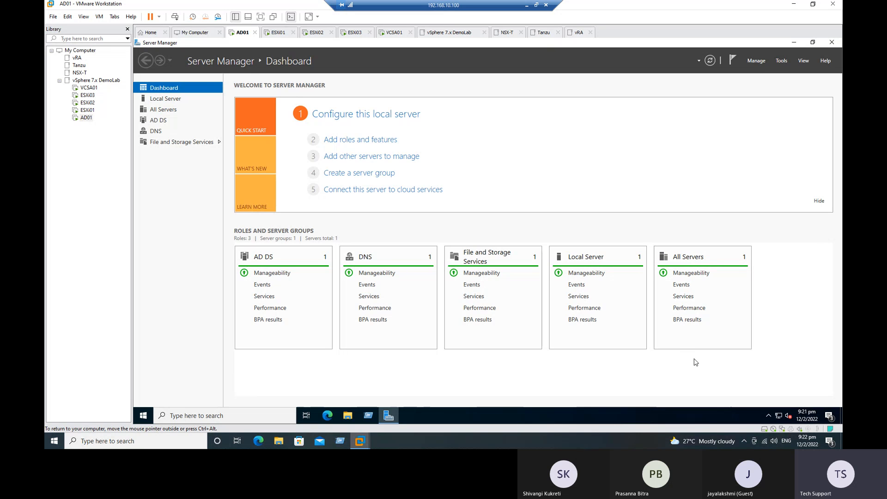
left_click(527, 7)
left_click(83, 217)
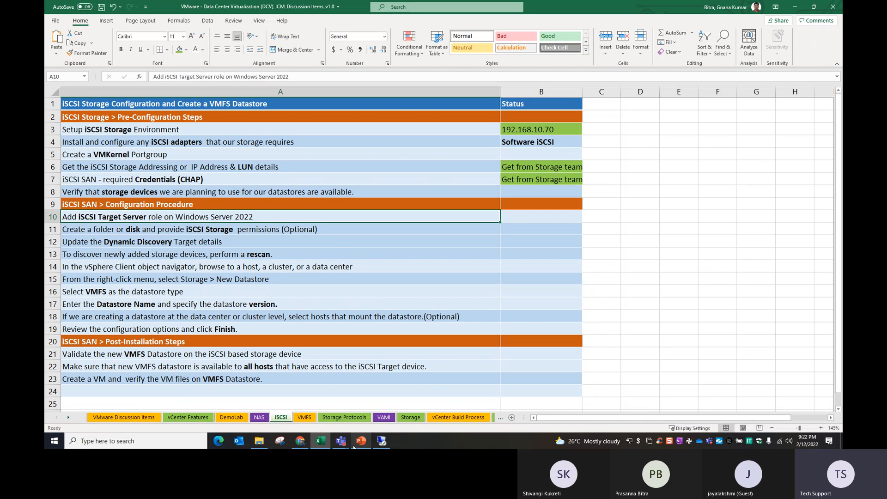
mouse_move(380, 441)
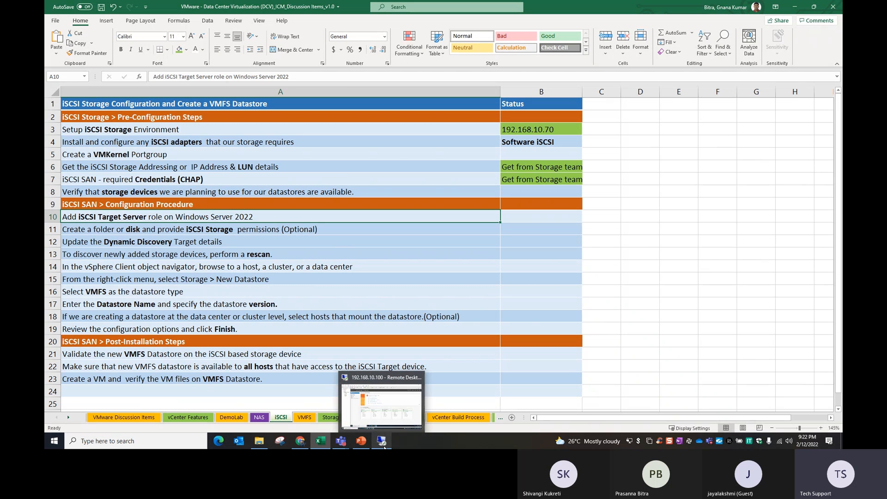
left_click(379, 423)
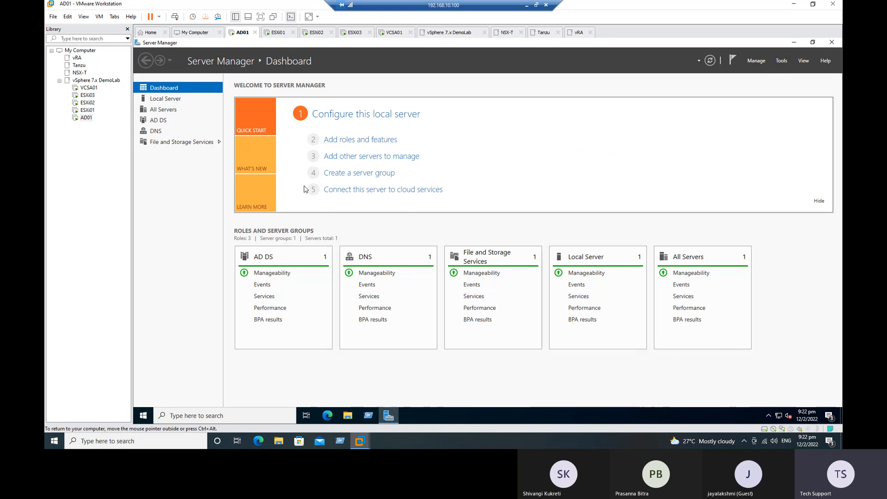
Browse Local Disk (C:) in File Explorer, then return to This PC with C: selected
left_click(349, 417)
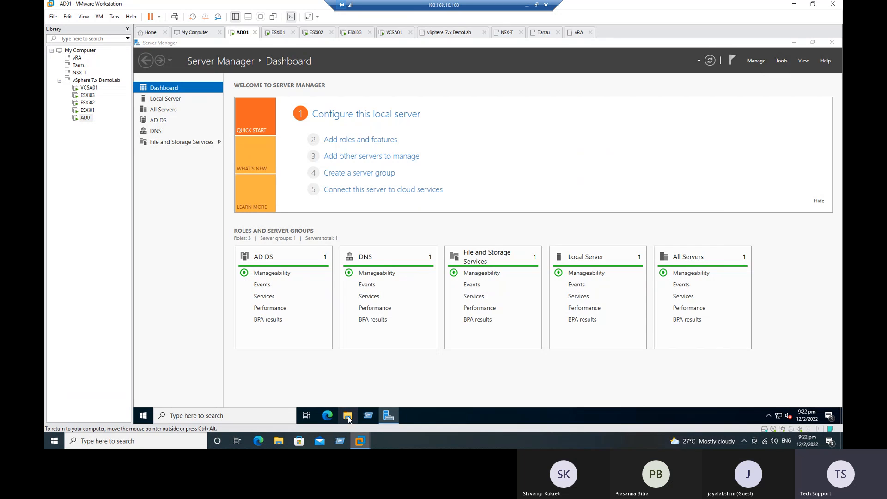
left_click(285, 207)
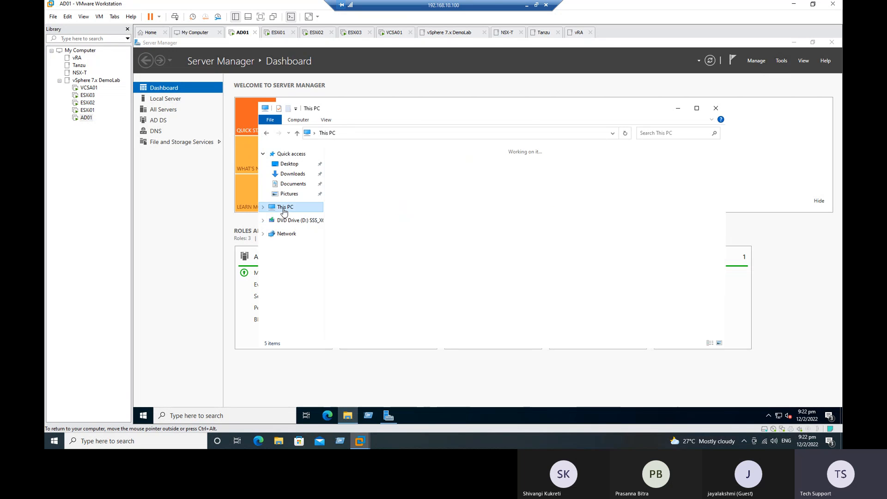
double_click(372, 255)
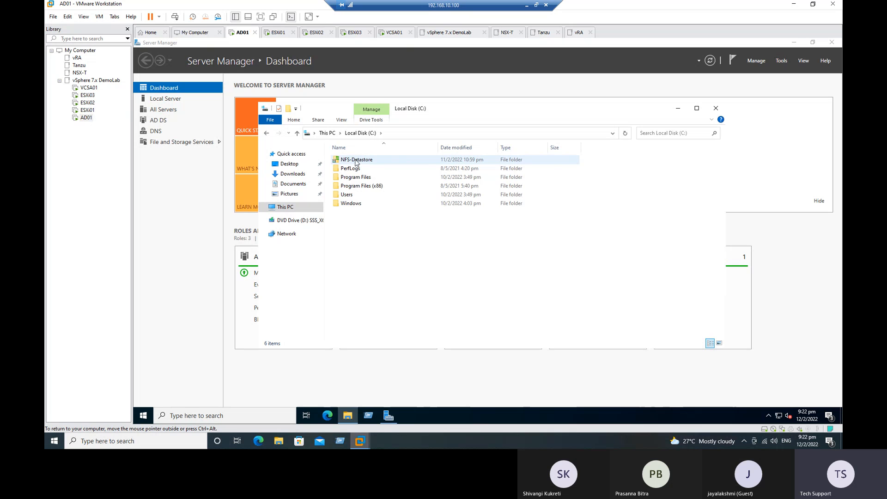
mouse_move(355, 164)
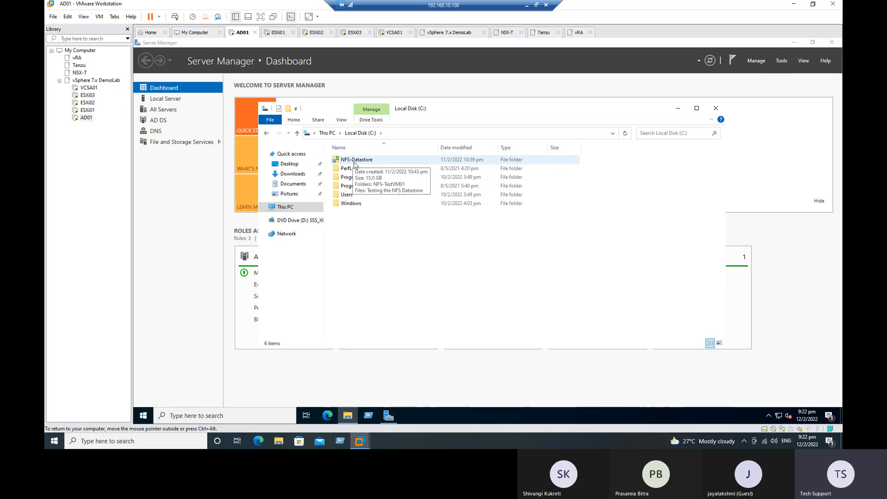
left_click(295, 208)
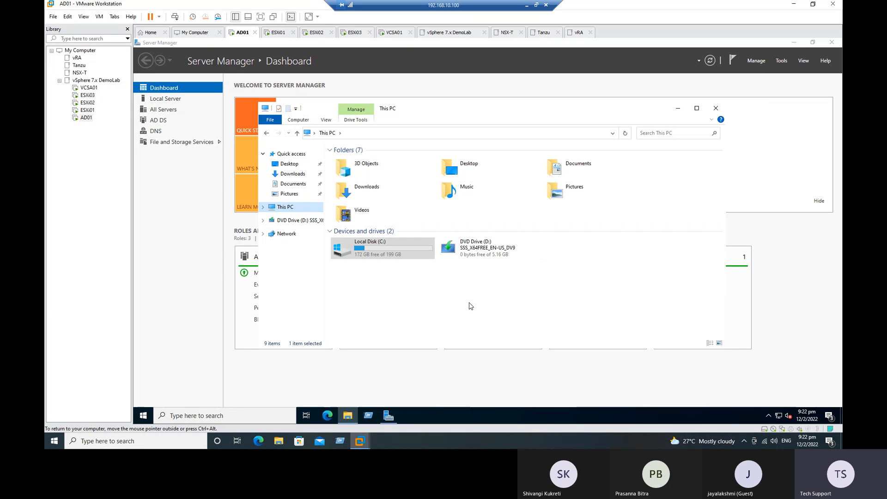
left_click(365, 252)
In AD01's settings, add a new SCSI hard disk as a new virtual disk and set its capacity
right_click(86, 118)
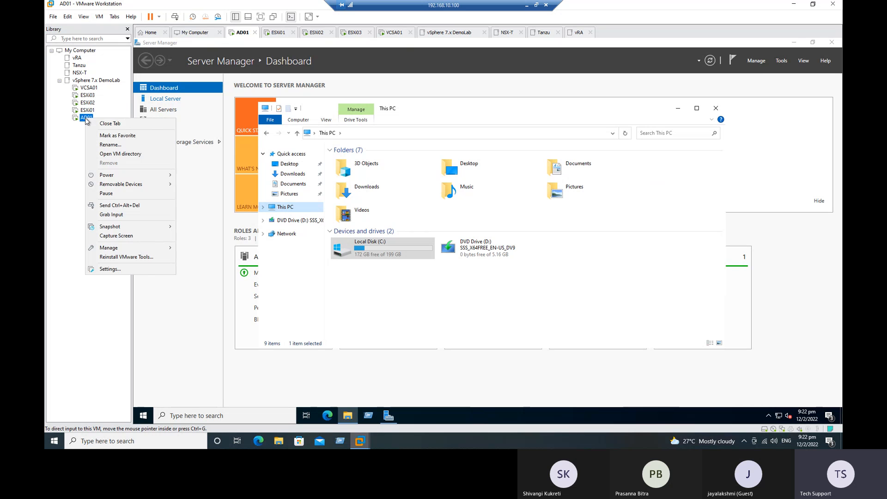
left_click(116, 270)
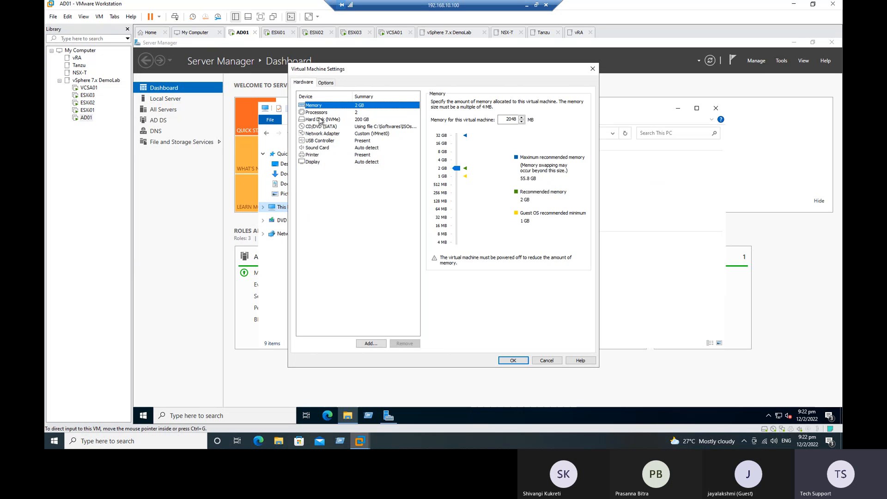
left_click(369, 343)
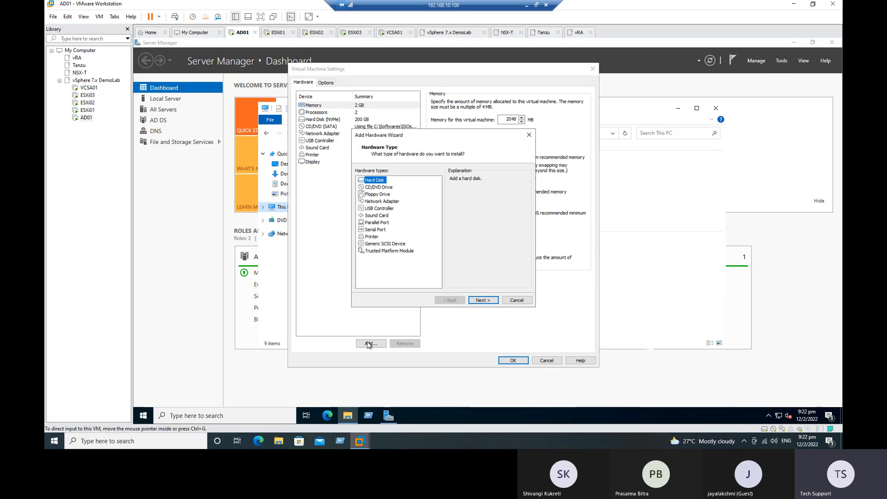
left_click(489, 301)
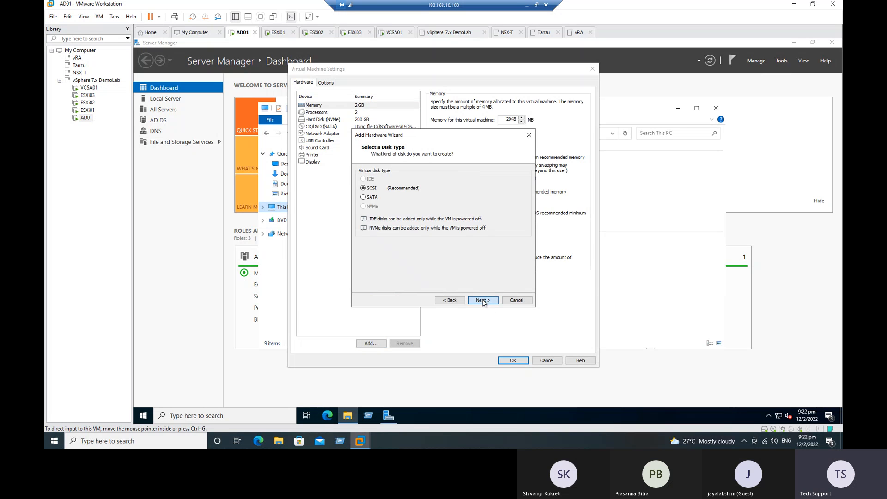
left_click(482, 301)
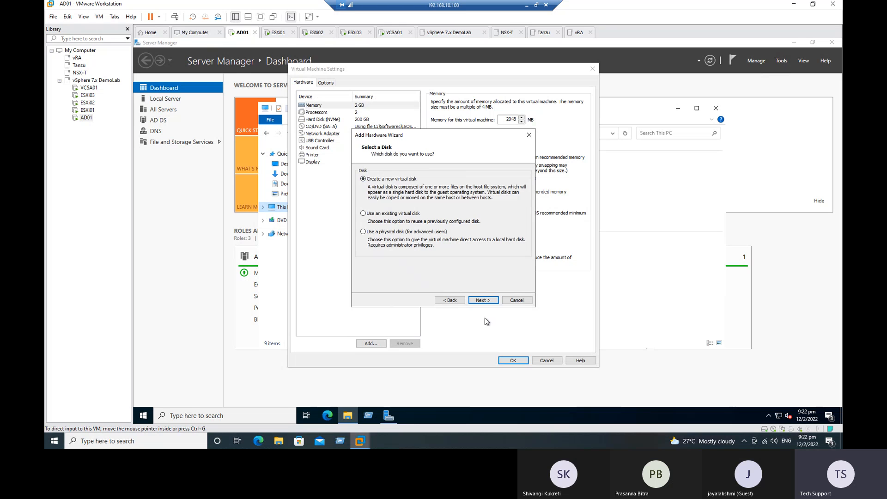
left_click(481, 300)
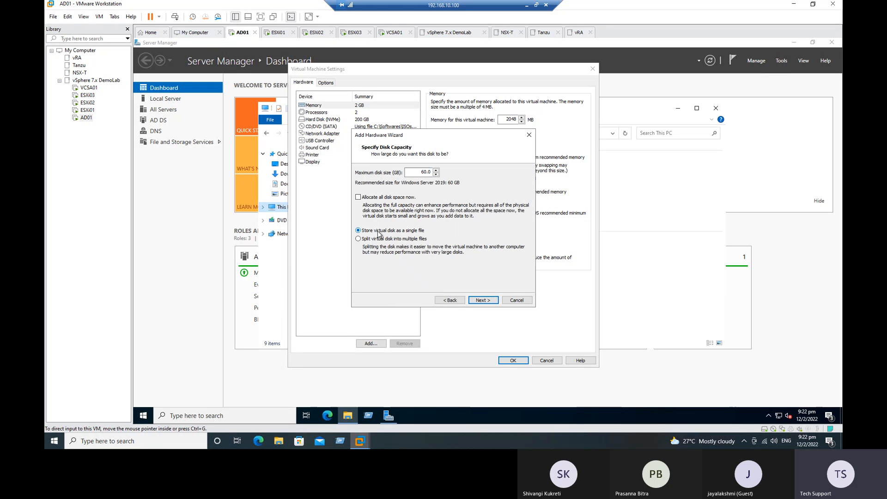
double_click(424, 172)
type("250")
left_click(482, 301)
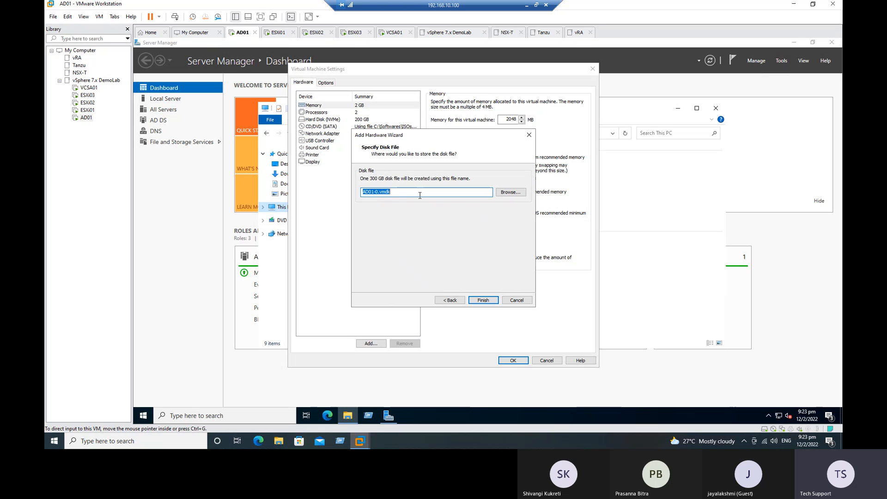
Keep AD01-0.vmdk as the disk file, finish the wizard, and save AD01's settings
left_click(403, 190)
left_click_drag(403, 190, 359, 194)
left_click(510, 192)
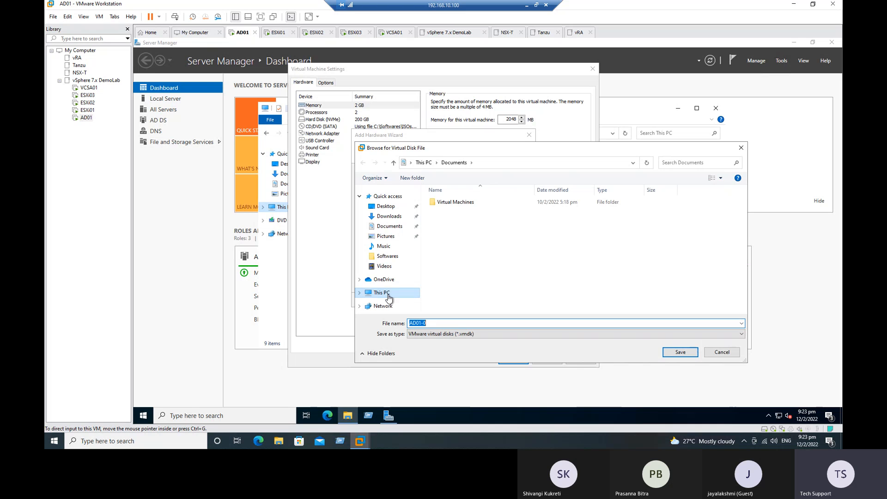
left_click(388, 295)
scroll(519, 277, "down", 1)
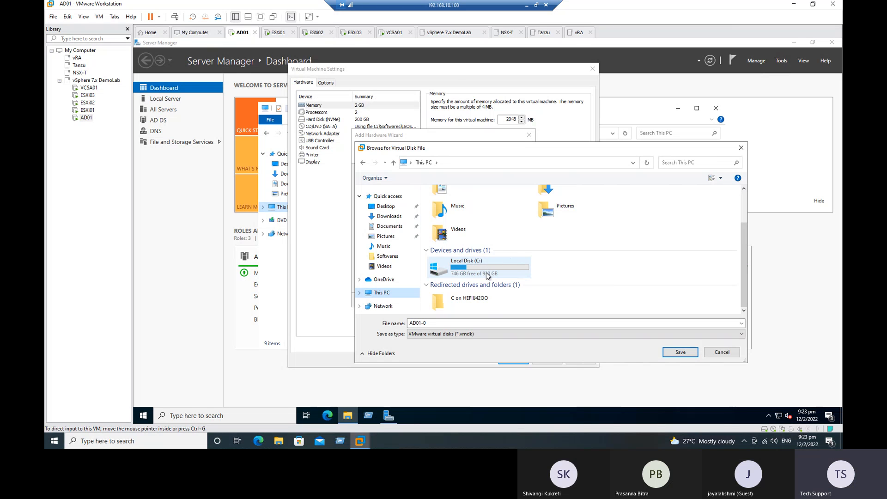
left_click(722, 352)
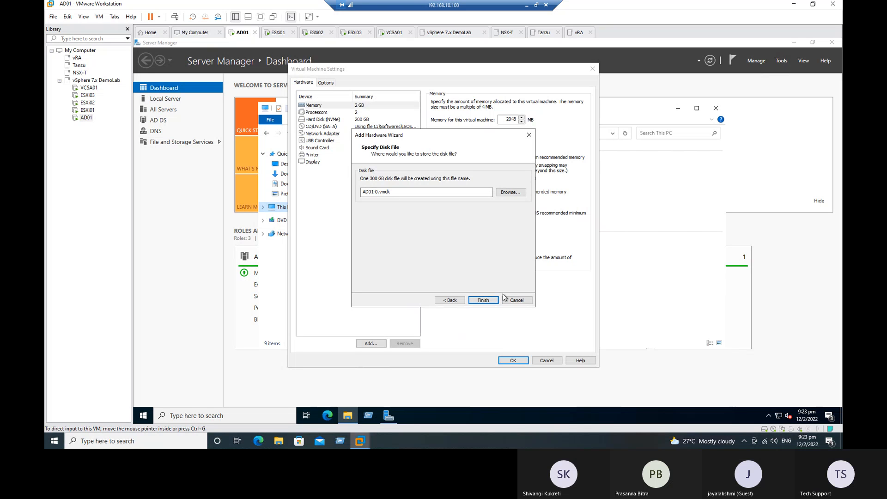
left_click(482, 300)
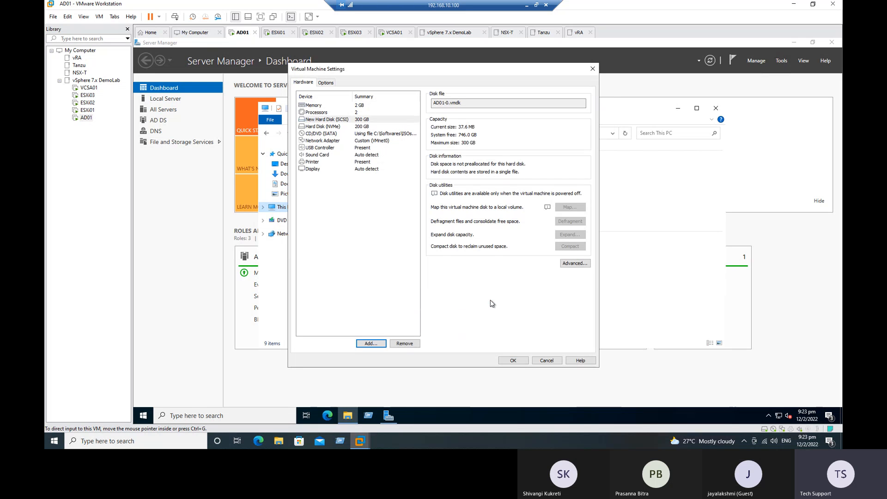
left_click(354, 121)
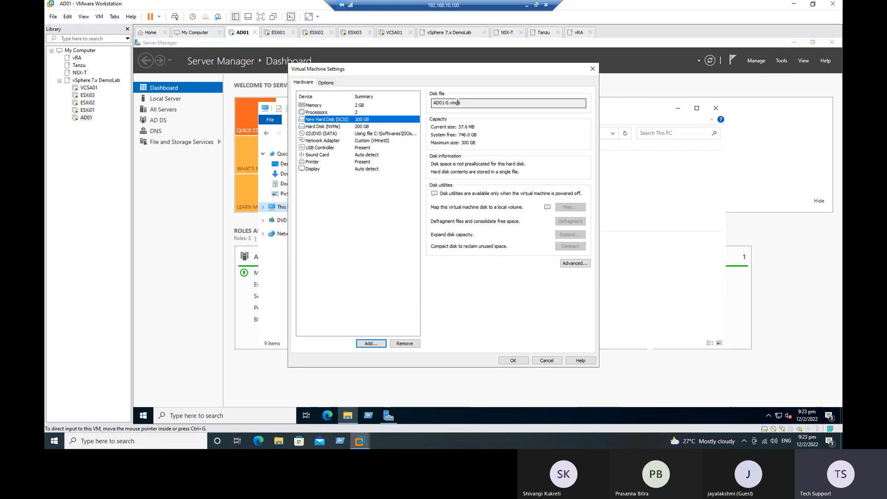
left_click(517, 363)
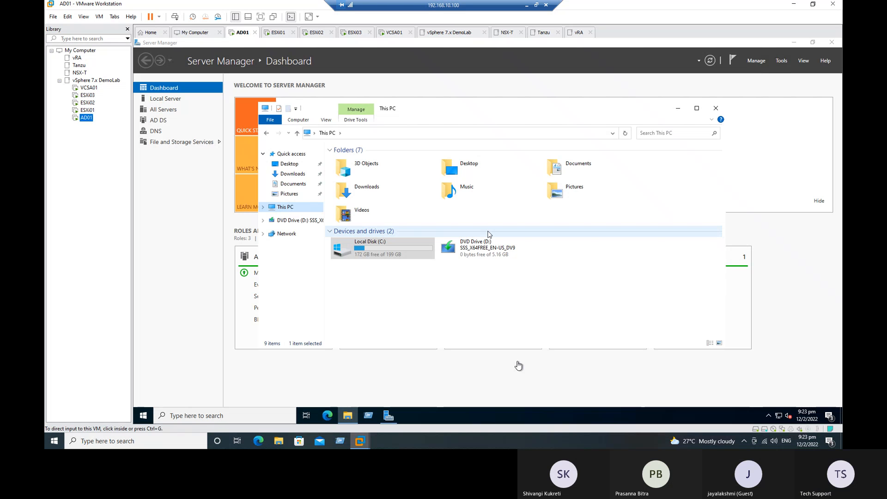
Reopen AD01's settings to verify the 300 GB SCSI hard disk is listed
right_click(88, 119)
left_click(134, 271)
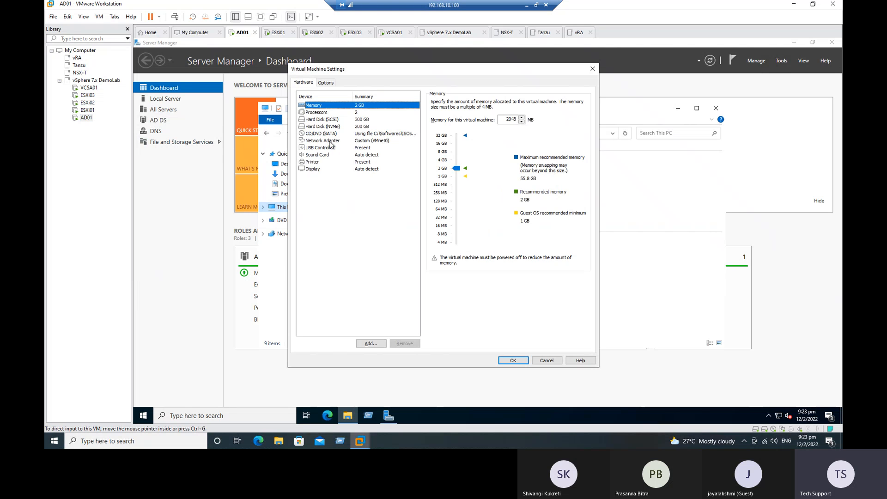
left_click(338, 120)
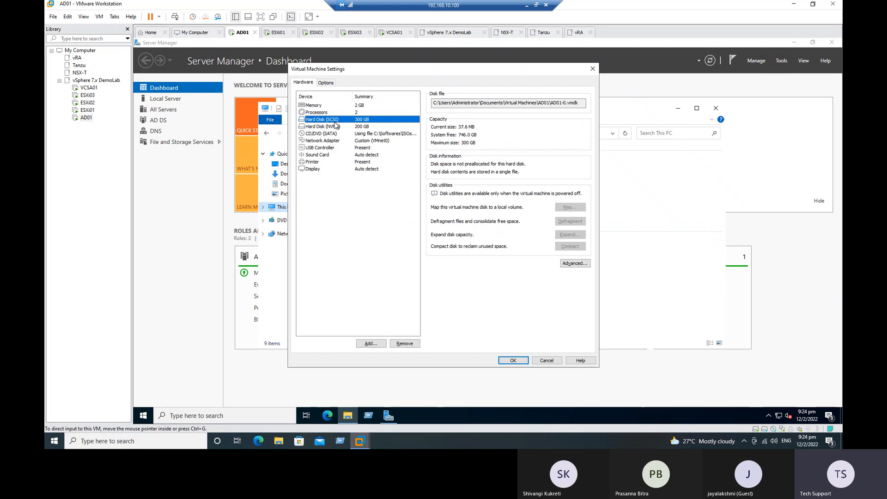
left_click(513, 360)
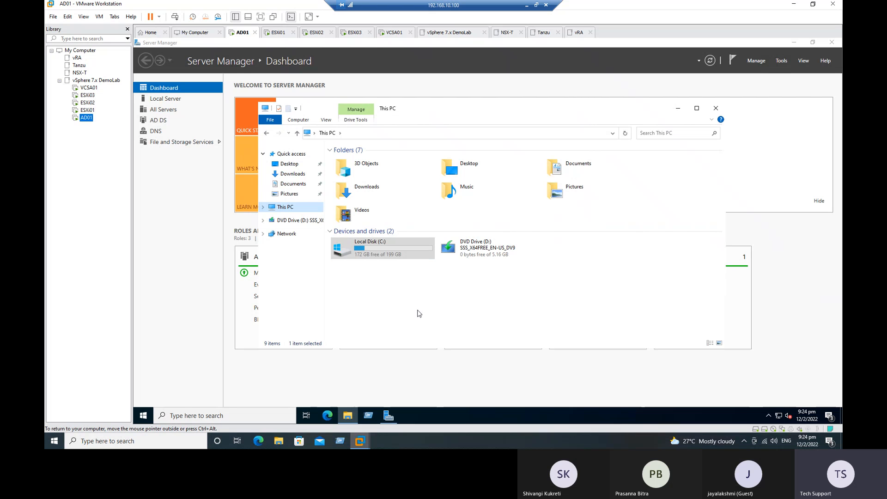
Move and maximize the guest's This PC window, then select its address bar
left_click(419, 313)
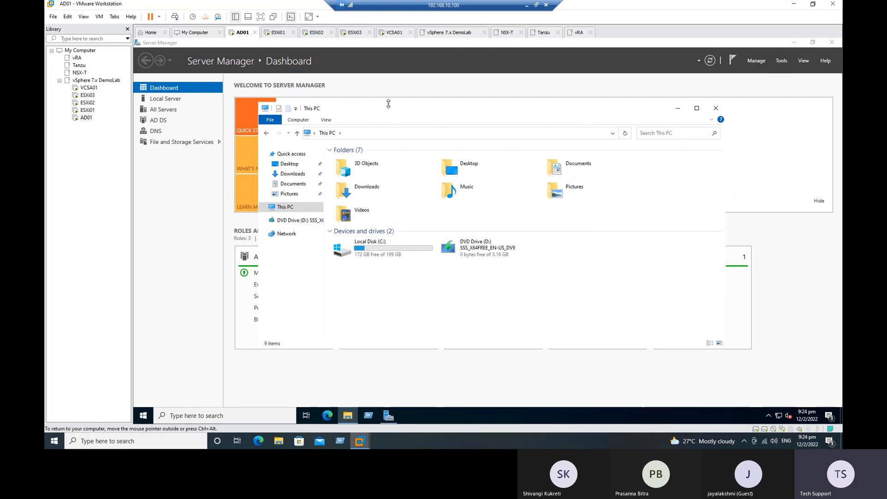
left_click_drag(390, 105, 390, 41)
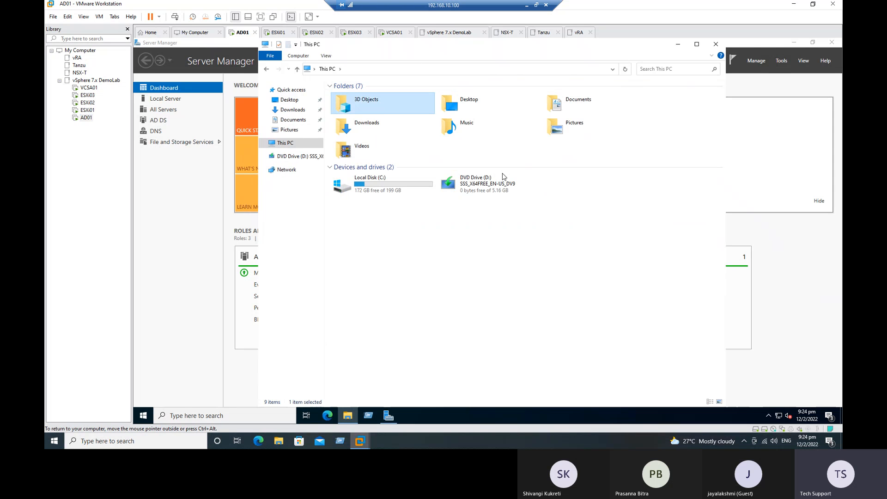
left_click(696, 44)
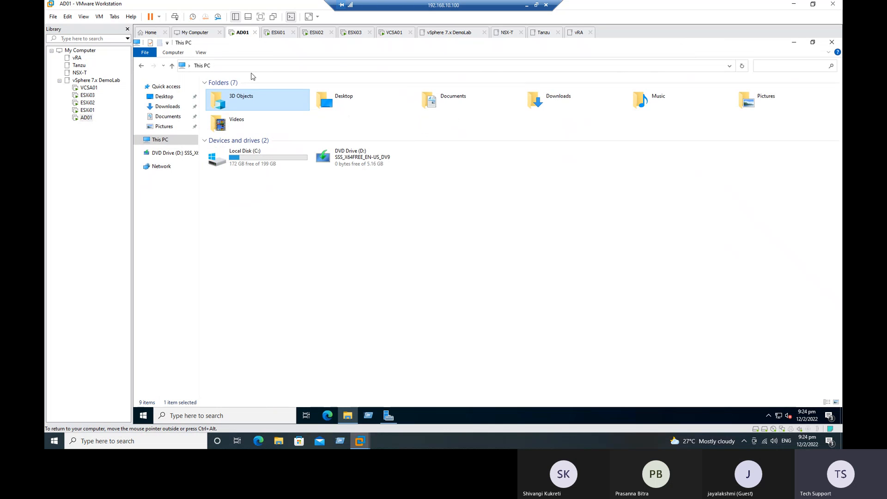
left_click(259, 67)
Launch diskmgmt.msc from the Run box and maximize Disk Management to see the offline 300 GB Disk 1
type("diskmgmt.msc")
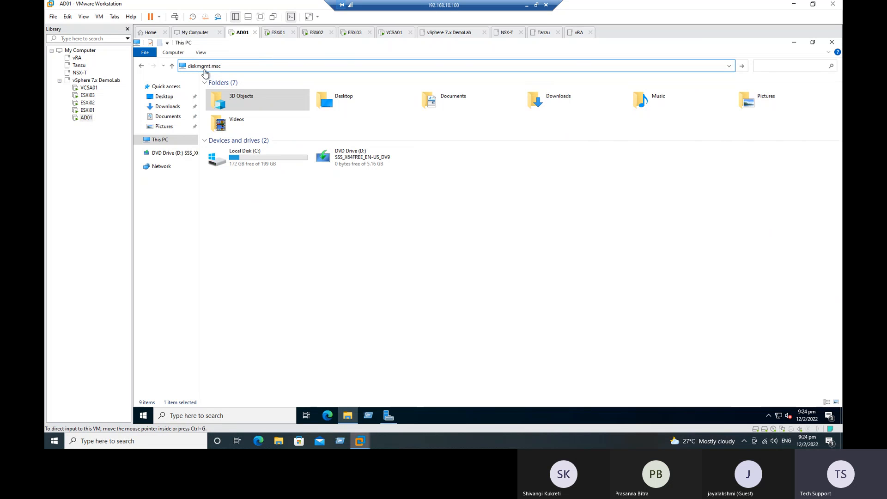
left_click(368, 415)
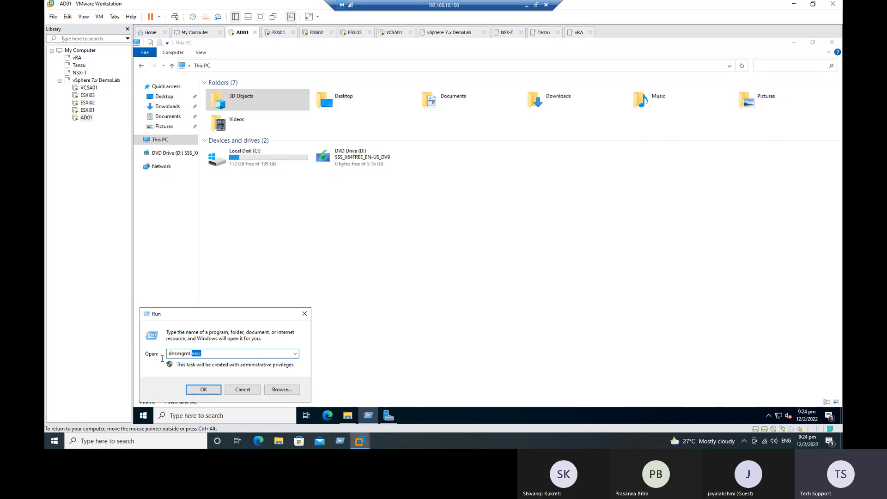
type("disk")
key("Return")
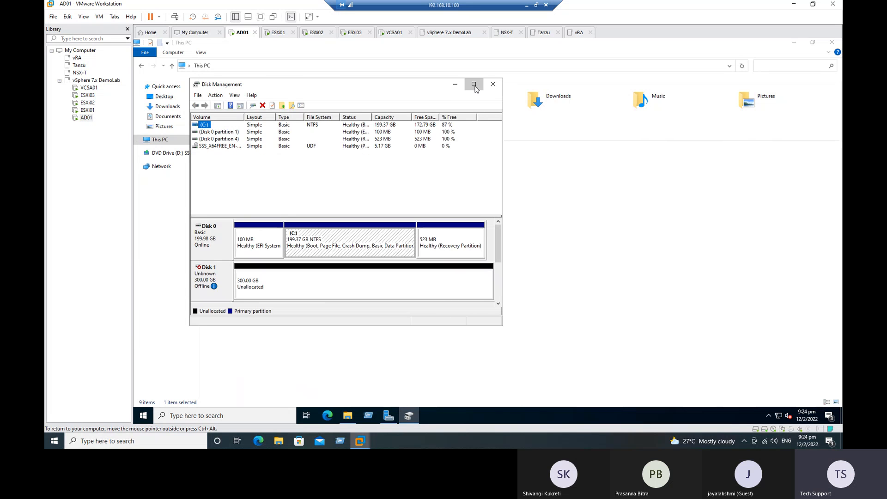
left_click(473, 84)
mouse_move(165, 239)
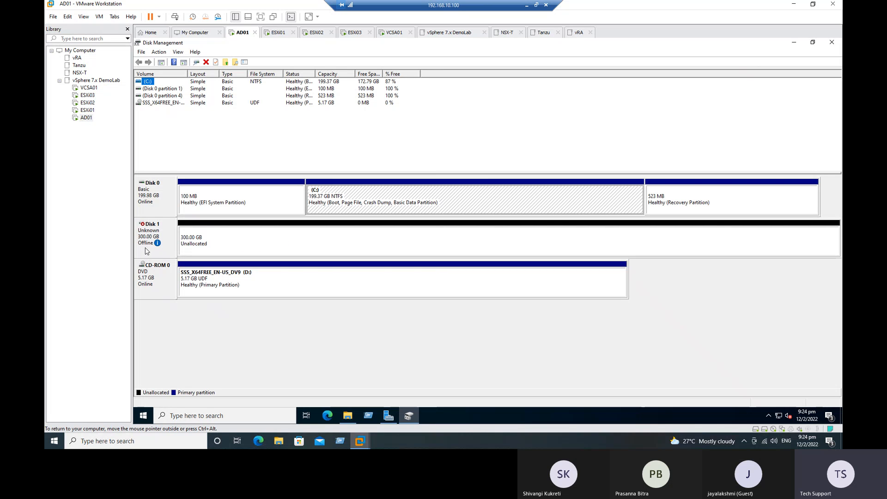
Bring the 300 GB Disk 1 online, start its GPT initialization, and minimize the remote session
right_click(155, 229)
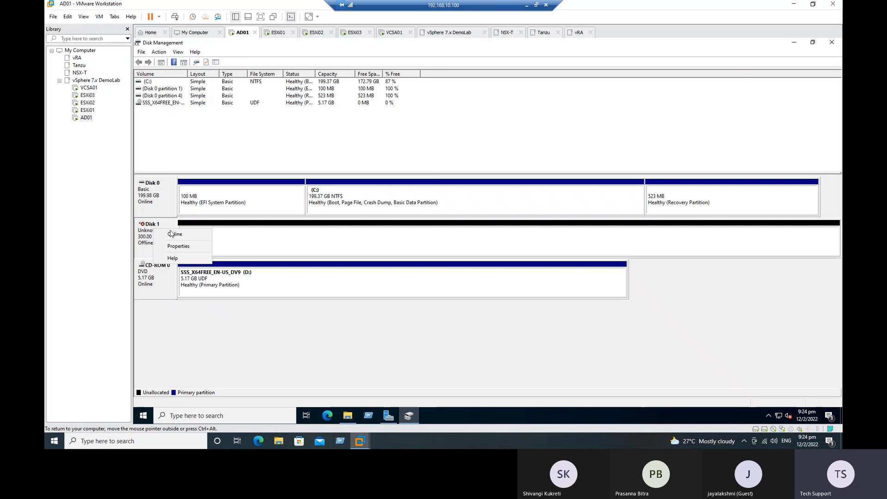
left_click(174, 234)
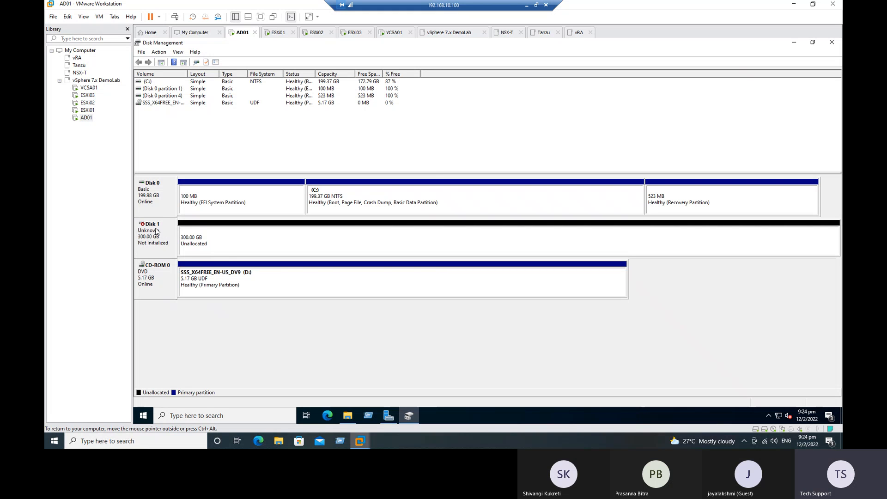
right_click(165, 235)
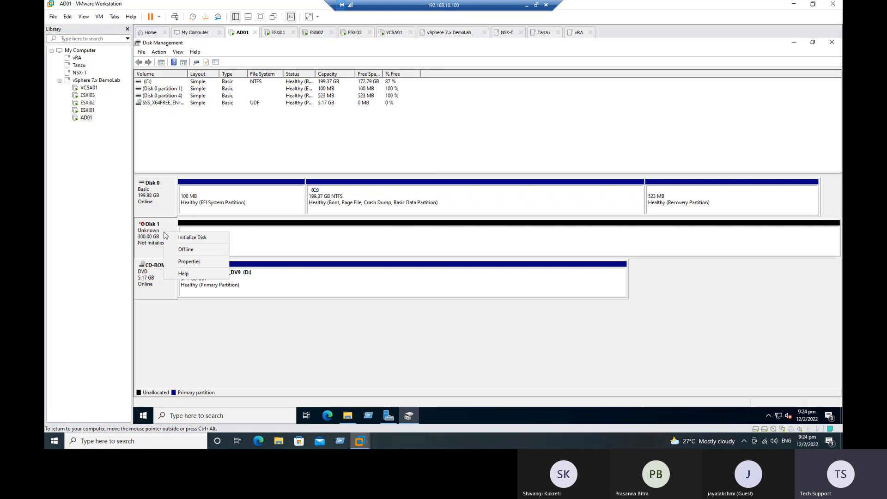
left_click(192, 238)
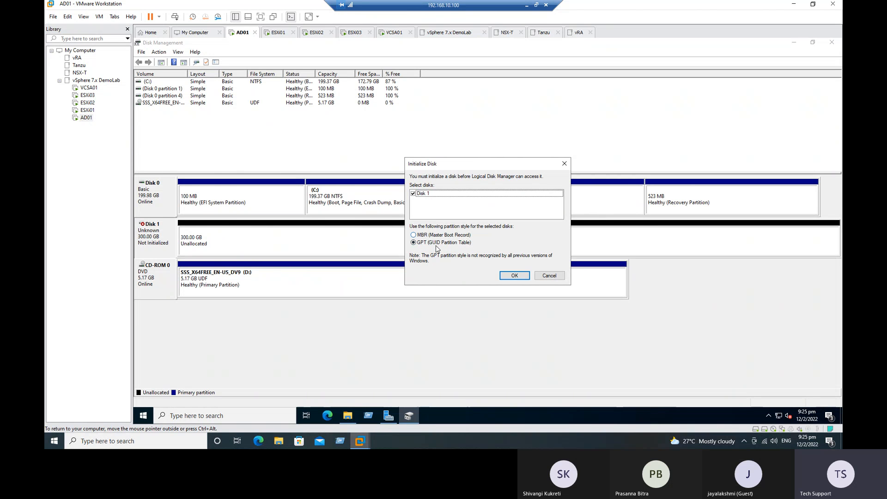
left_click(526, 5)
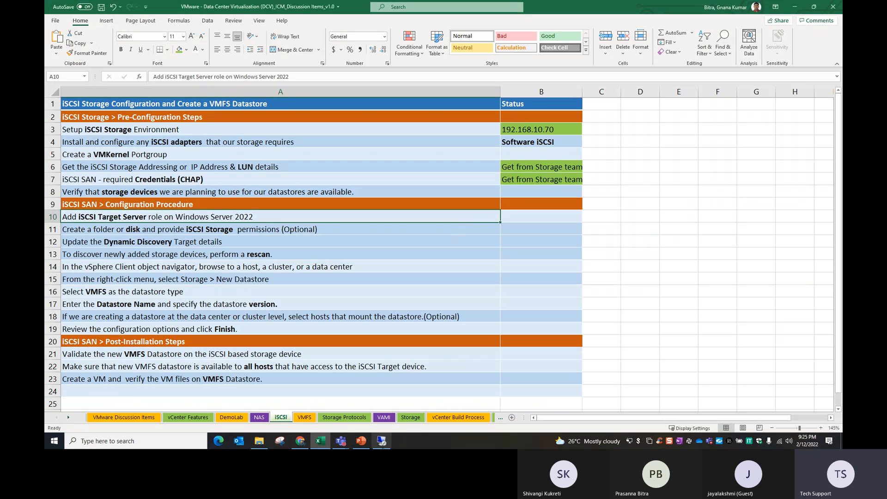
Review the VMFS5 versus VMFS6 comparison slides 9 and 8 in PowerPoint, then return to AD01
left_click(361, 441)
scroll(312, 338, "up", 2)
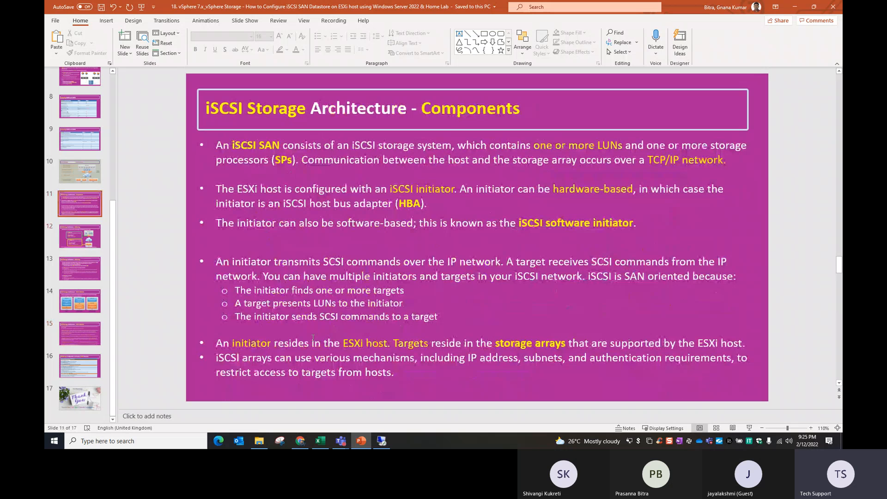
scroll(313, 337, "up", 2)
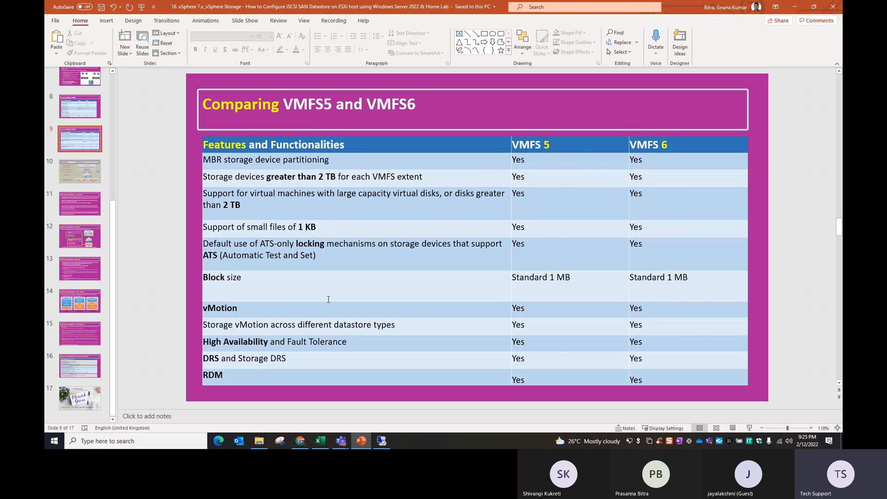
scroll(329, 299, "up", 1)
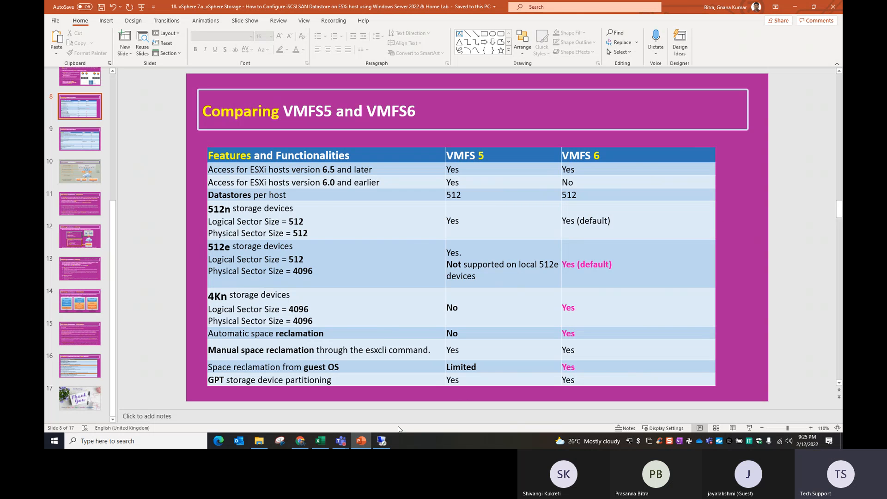
left_click(799, 4)
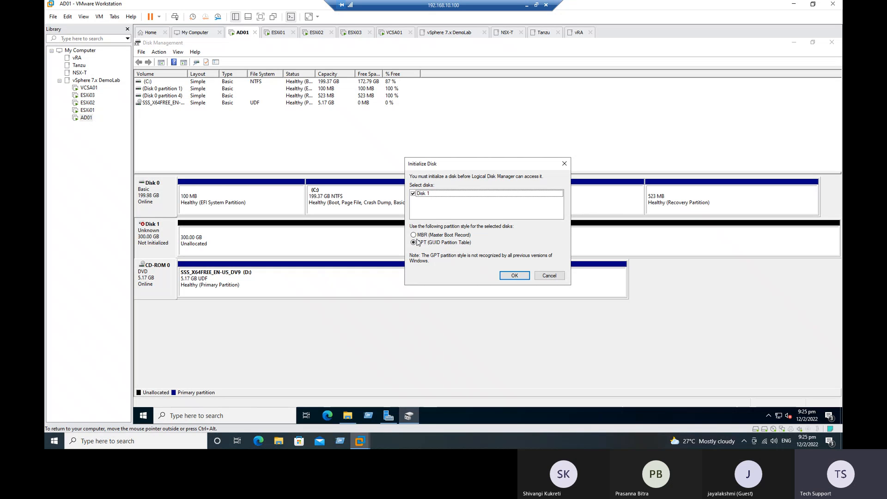
Initialize Disk 1 as GPT and create a new simple volume using its full size
left_click(514, 276)
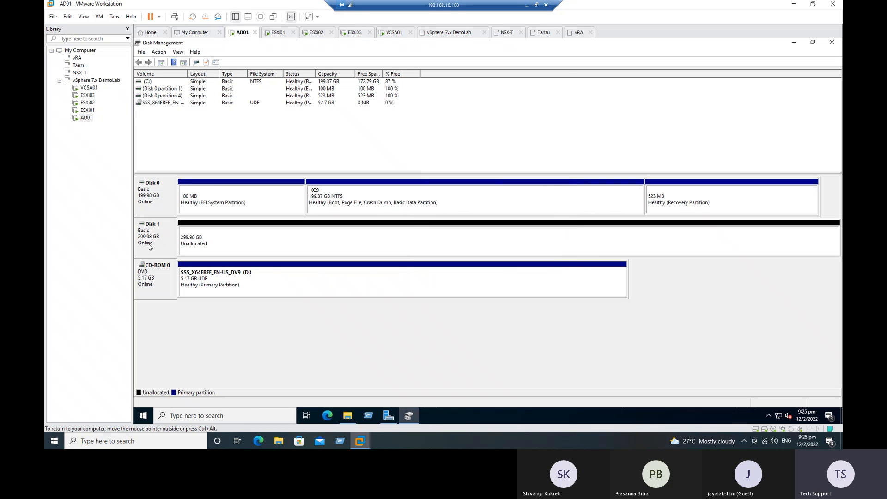
right_click(270, 240)
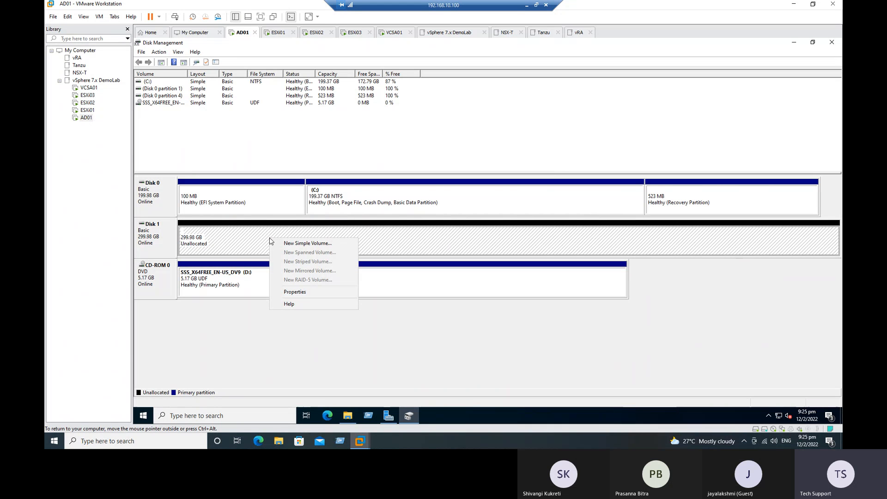
left_click(311, 244)
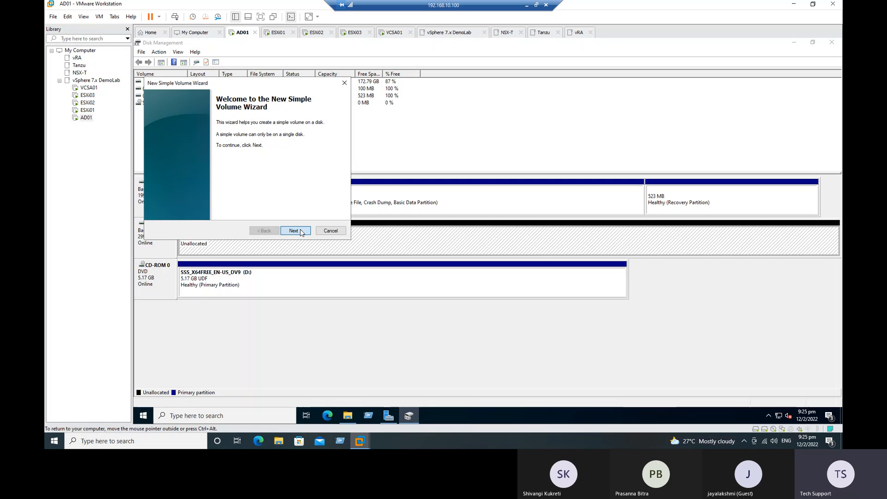
left_click(300, 232)
left_click(293, 230)
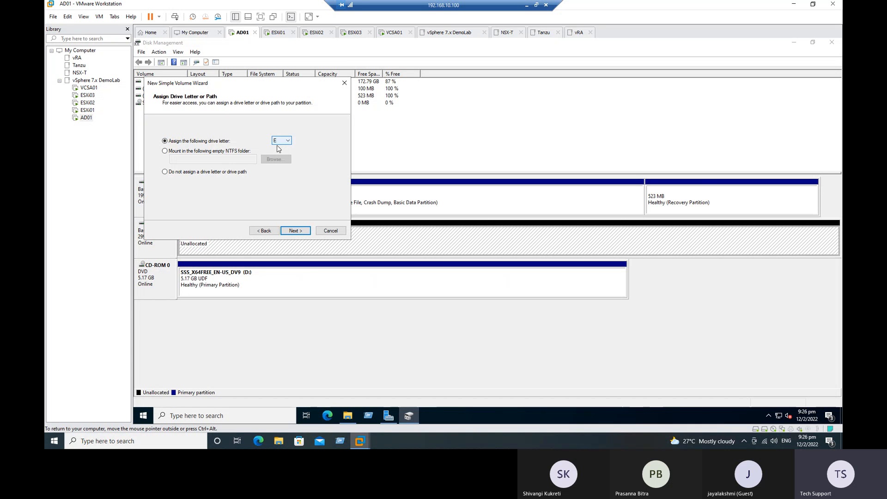
Keep drive letter E: with NTFS quick format, finish the volume, and close Disk Management
left_click(299, 232)
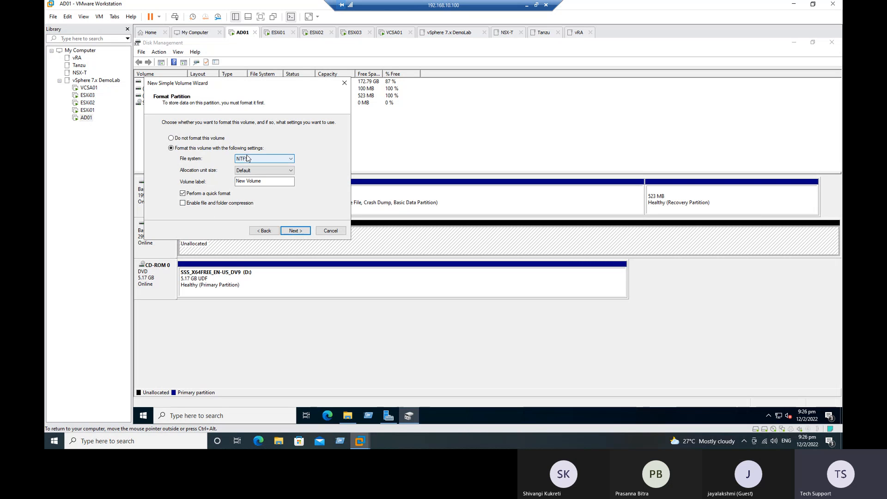
left_click(298, 231)
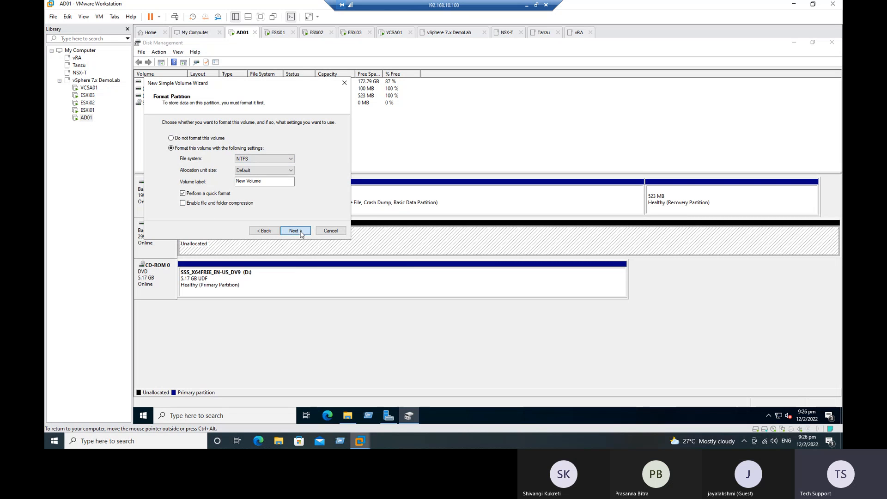
left_click(298, 231)
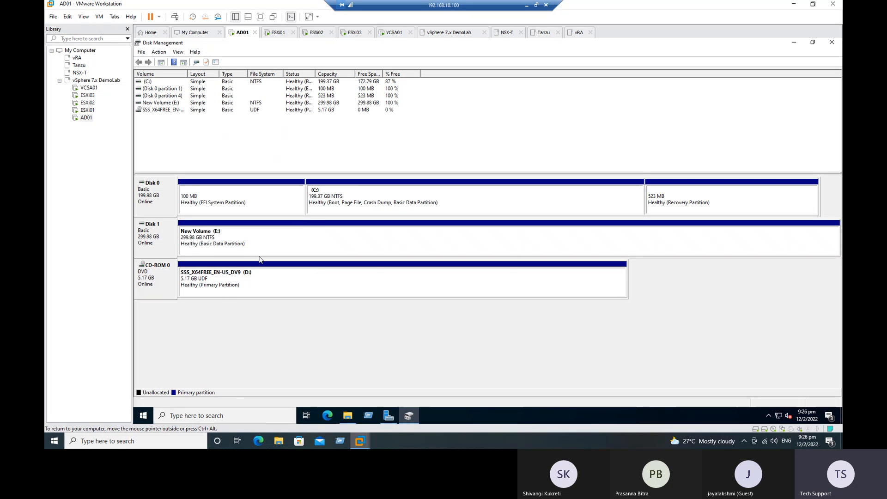
left_click(831, 42)
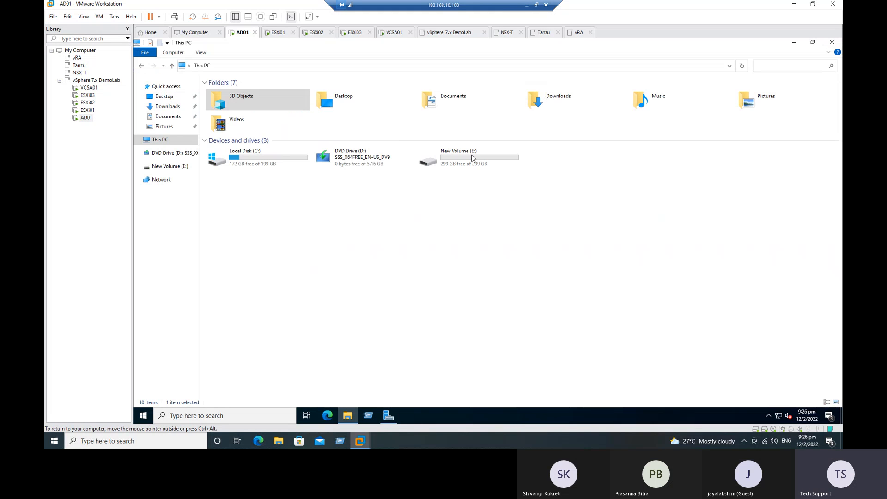
Bring up the Excel checklist and move to the Add iSCSI Target Server step
left_click(526, 5)
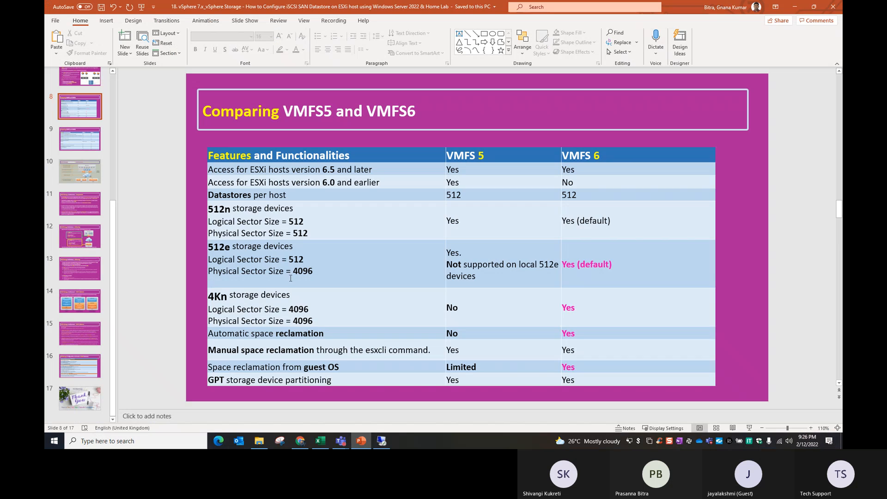
left_click(319, 441)
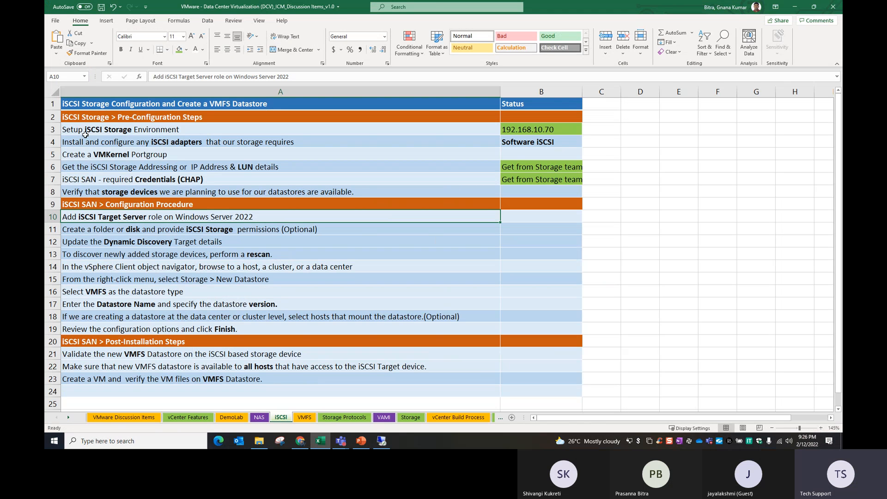
left_click(169, 154)
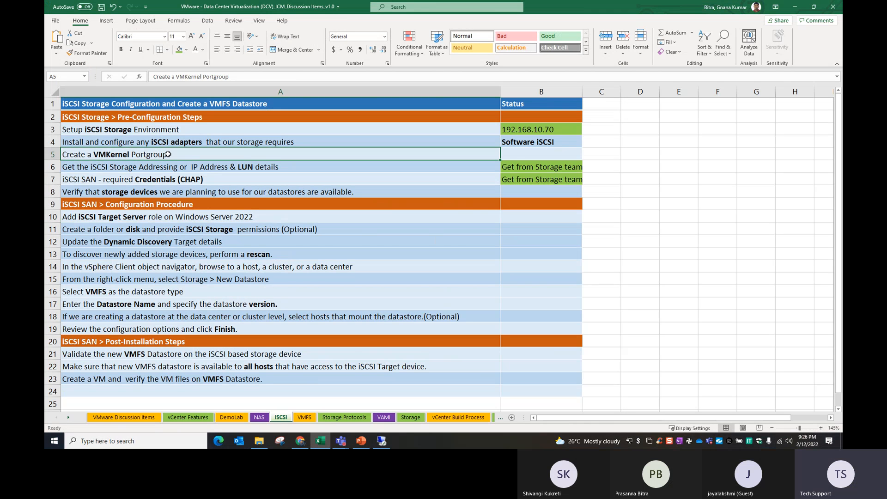
key("Down")
key("Down")
key("Down")
key("Down")
key("Down")
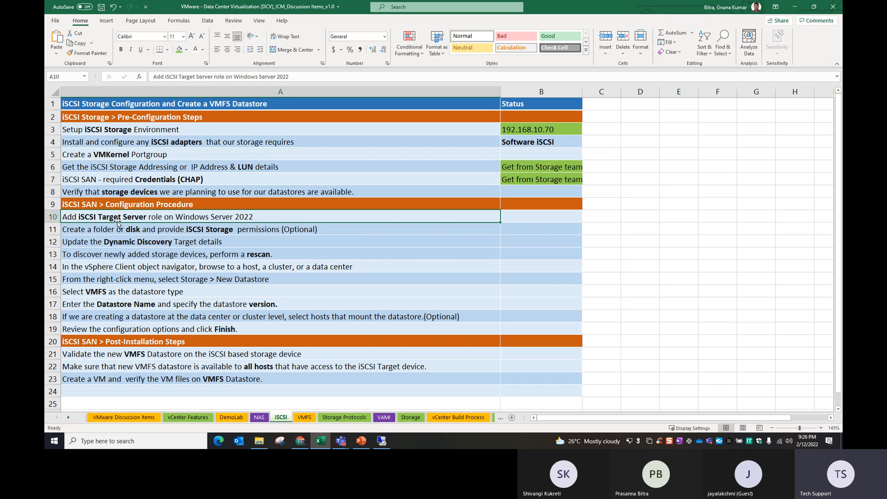
Launch Add Roles and Features in Server Manager with role-based installation on AD01
left_click(381, 440)
left_click(388, 416)
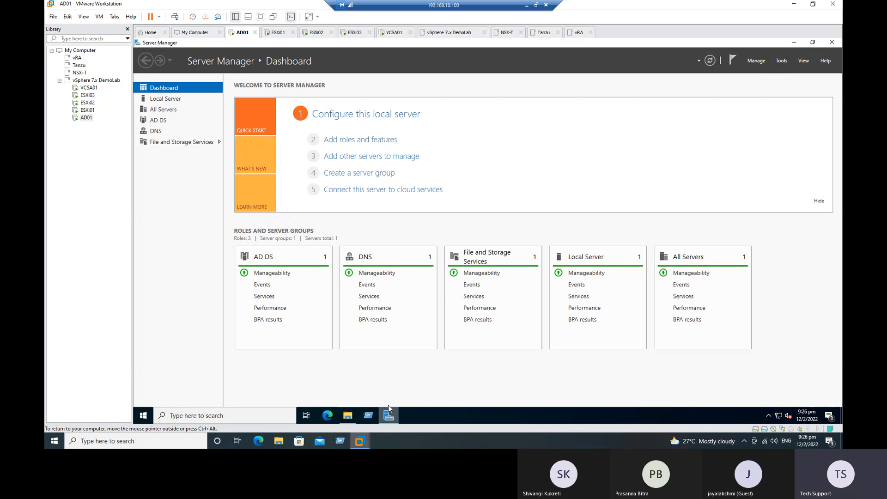
left_click(352, 140)
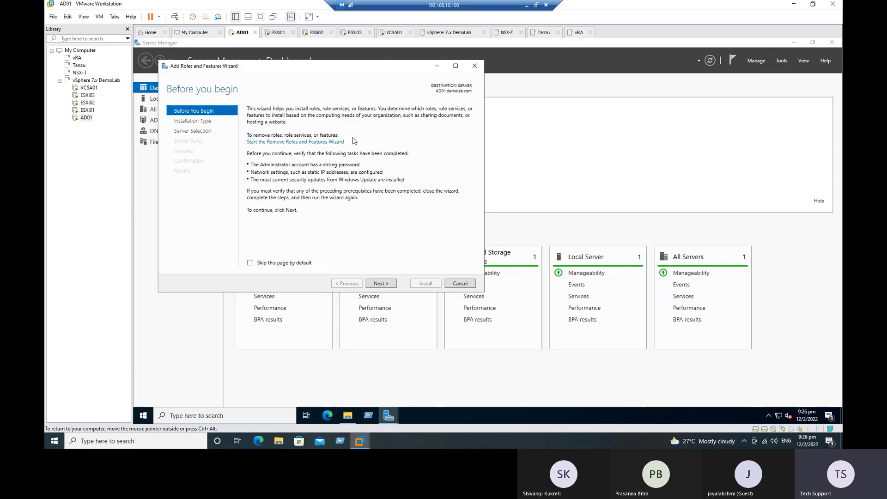
left_click_drag(295, 69, 388, 106)
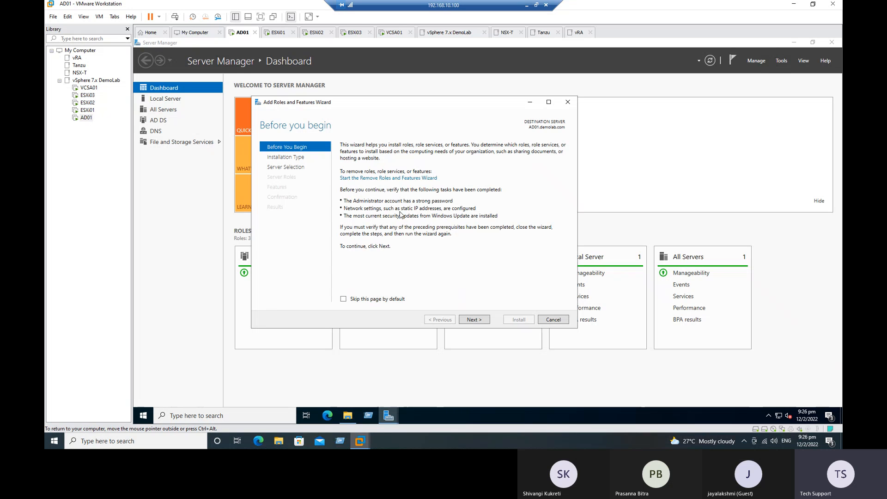
left_click(479, 322)
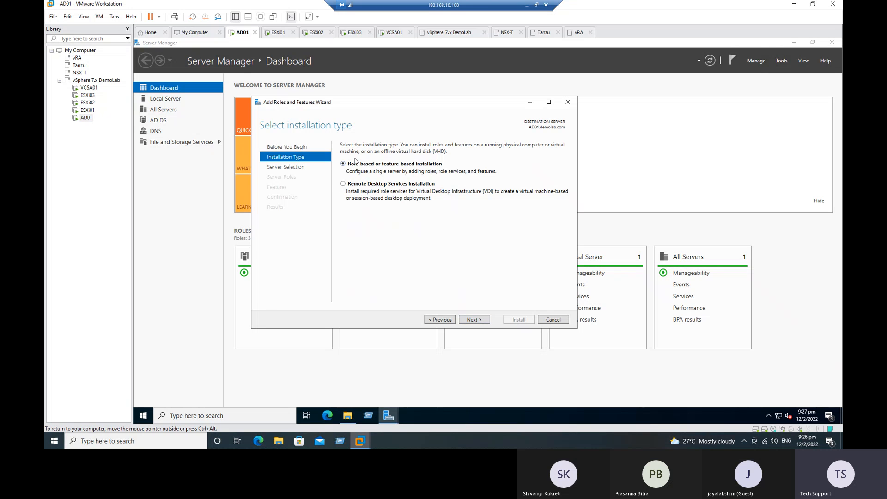
left_click(473, 322)
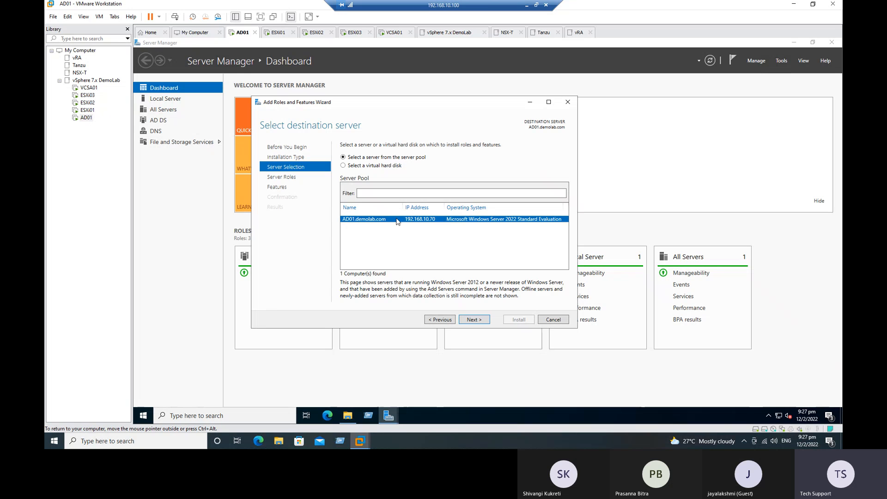
left_click(473, 320)
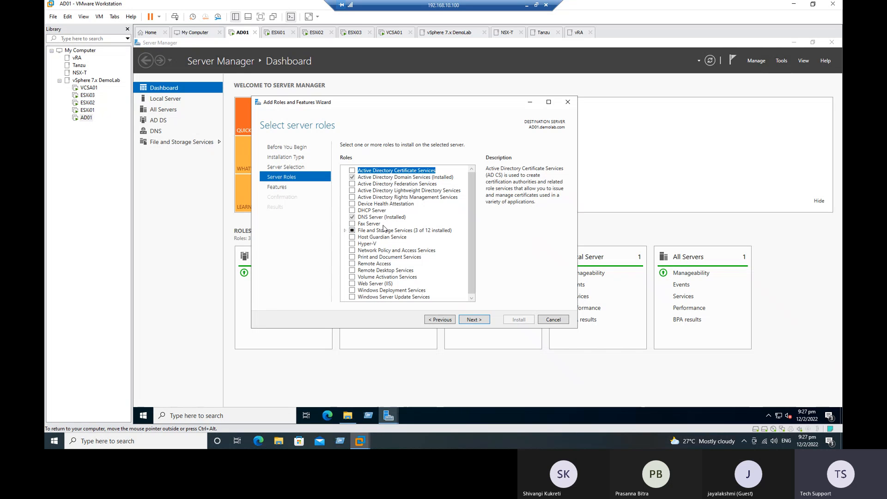
Expand File and Storage Services and File and iSCSI Services in the server roles list
scroll(386, 230, "down", 1)
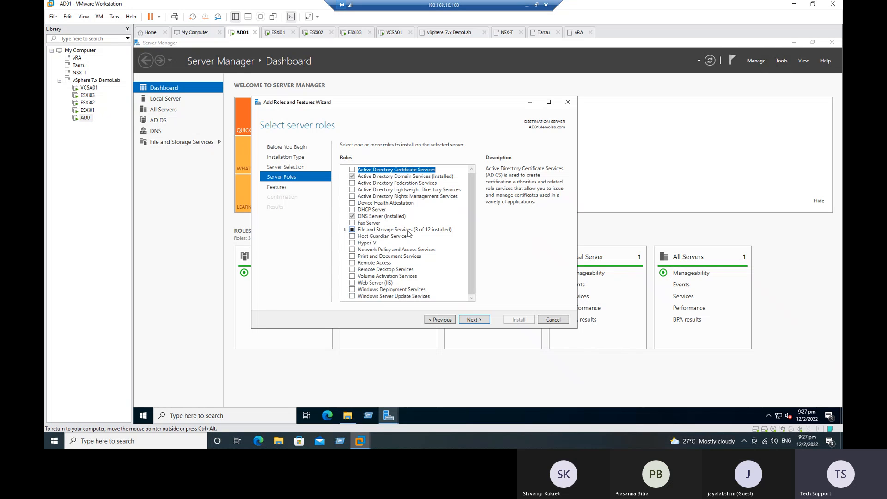
left_click(345, 231)
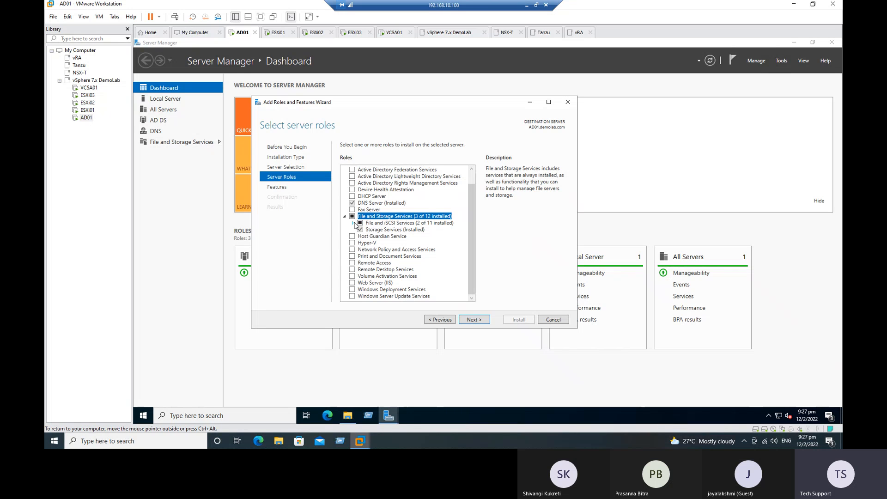
left_click(353, 225)
scroll(397, 233, "down", 2)
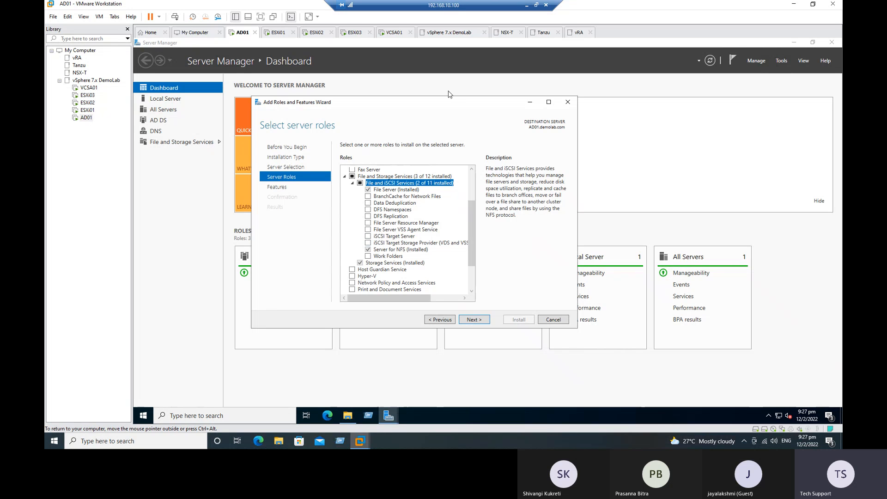
Show the iSCSI Storage Architecture - Components slide (slide 10), then return to AD01
left_click(526, 6)
left_click(361, 440)
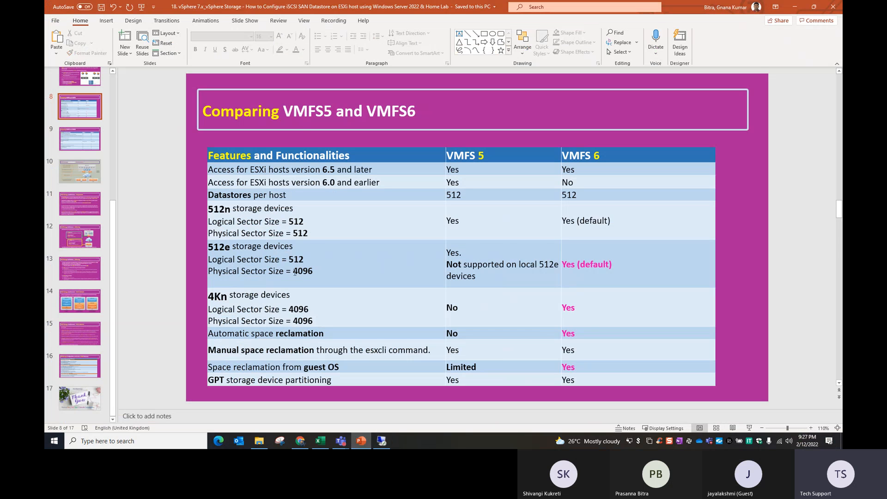
scroll(621, 162, "down", 2)
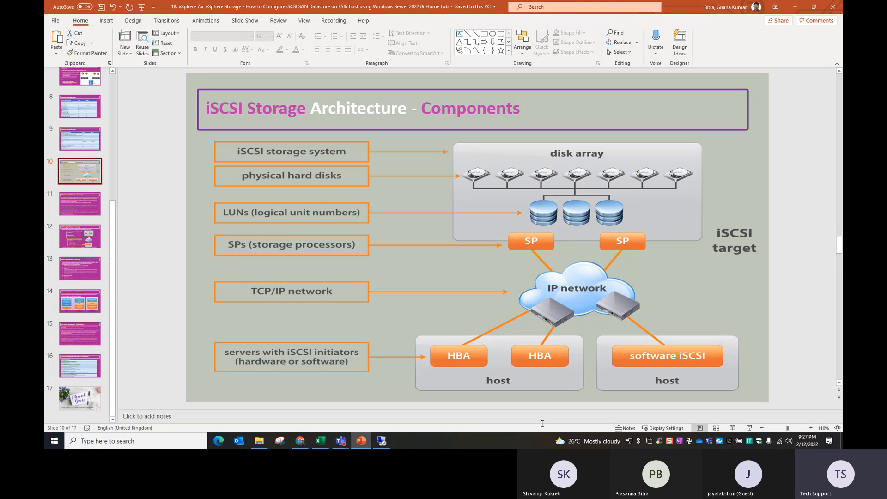
left_click(382, 441)
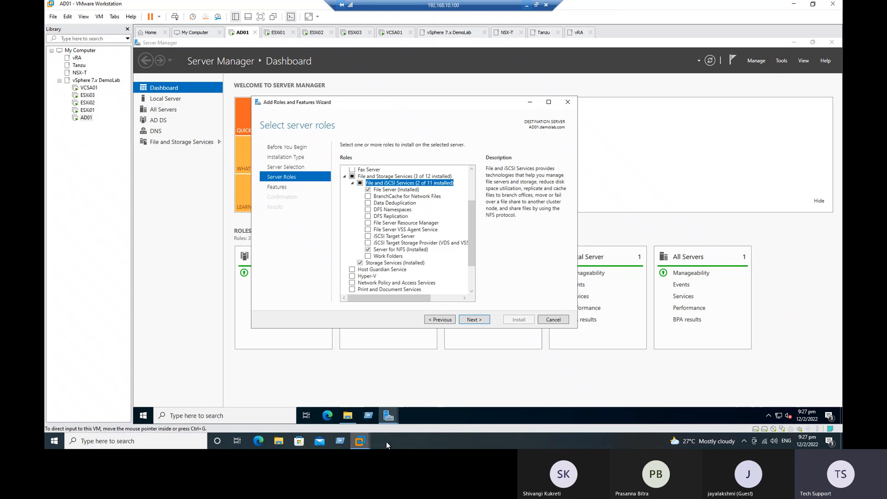
Tick iSCSI Target Server, skip extra features, and install the role on AD01
left_click(393, 236)
left_click(368, 236)
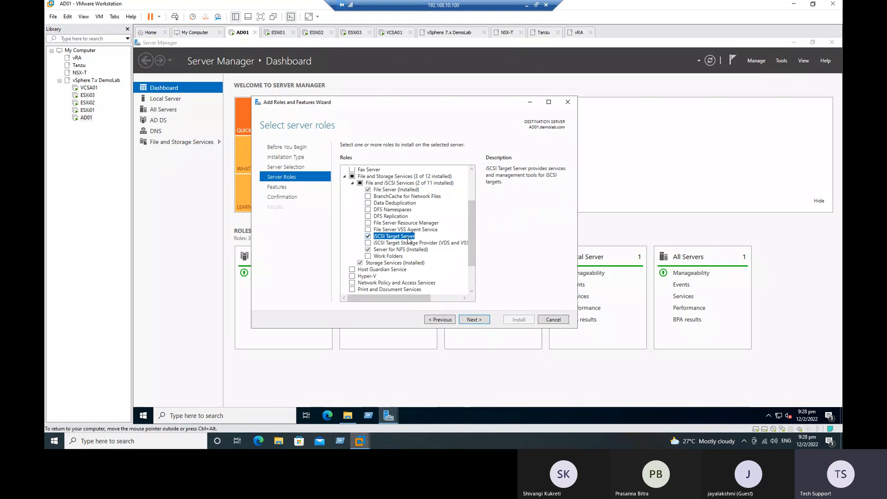
left_click(478, 320)
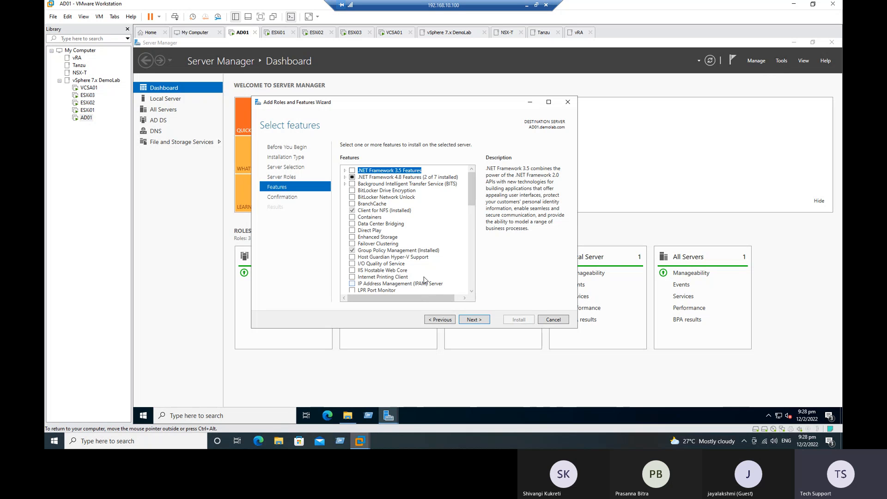
scroll(414, 224, "down", 4)
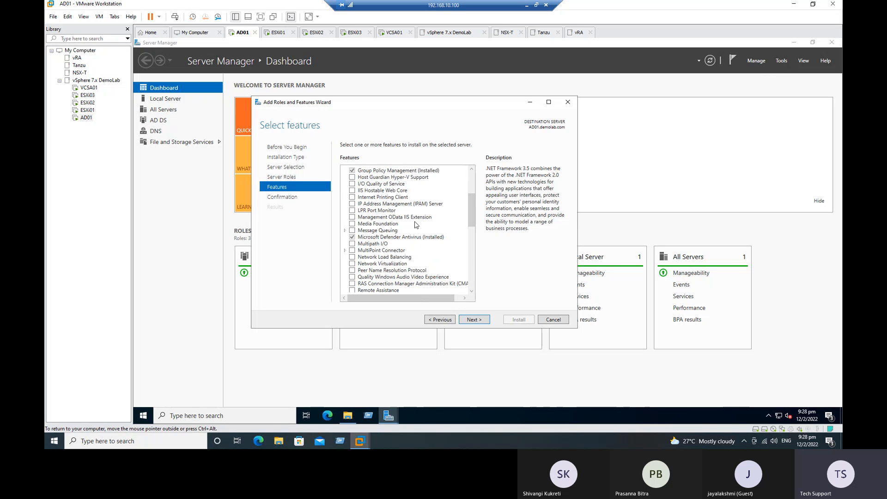
scroll(415, 224, "down", 9)
scroll(415, 224, "up", 13)
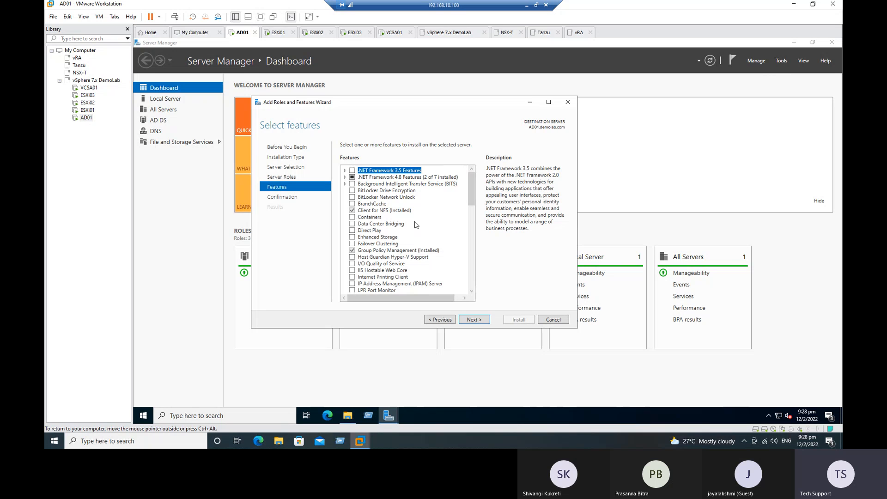
left_click(482, 323)
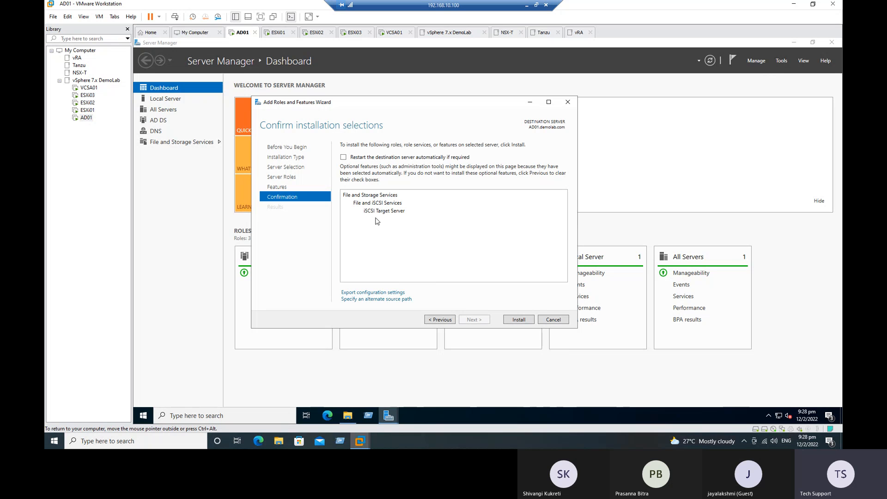
left_click(521, 321)
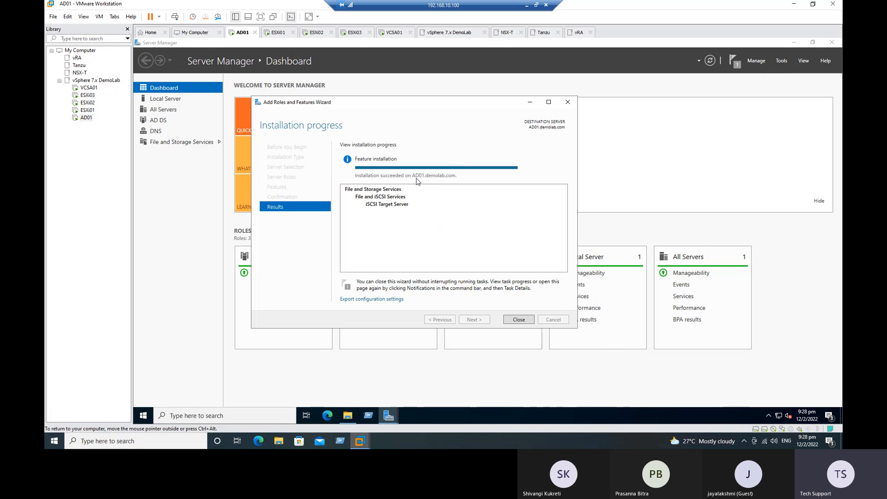
Close the installer, check Shares, and settle on the empty iSCSI page
left_click(518, 320)
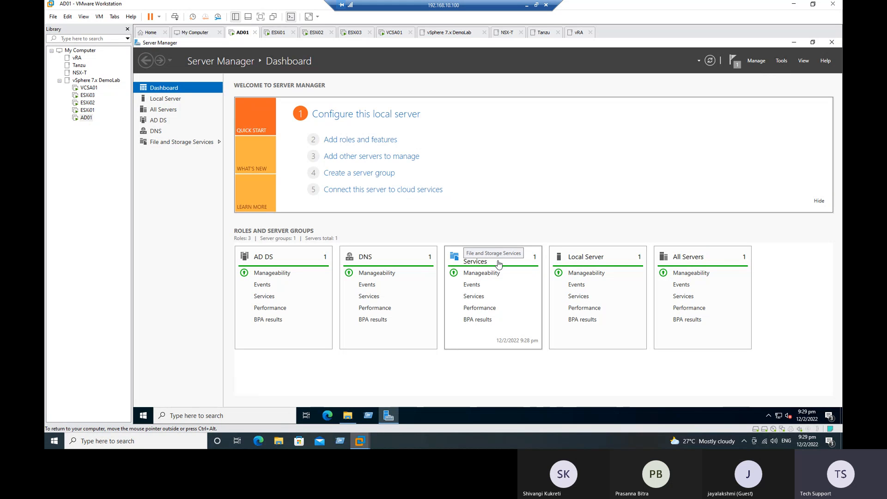
left_click(175, 143)
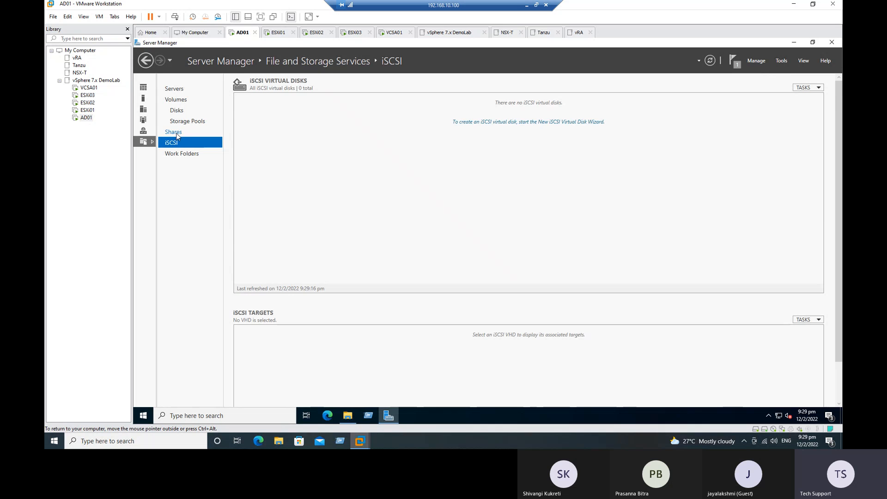
left_click(175, 133)
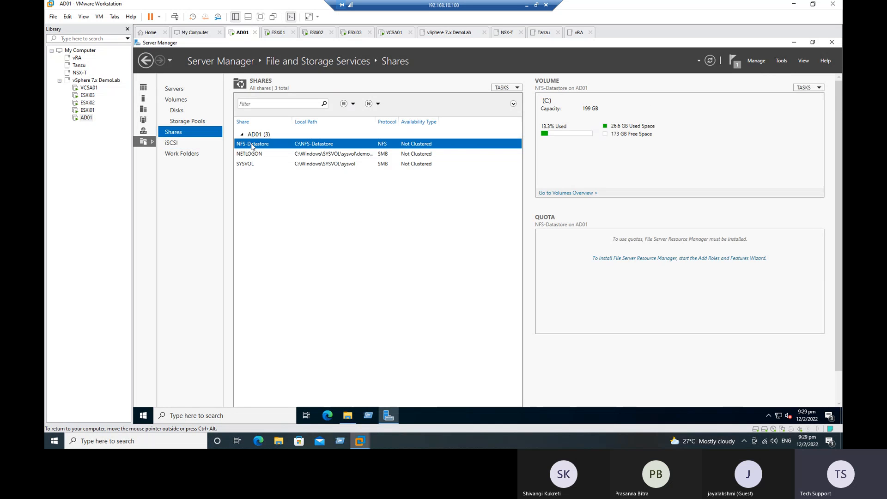
left_click(171, 144)
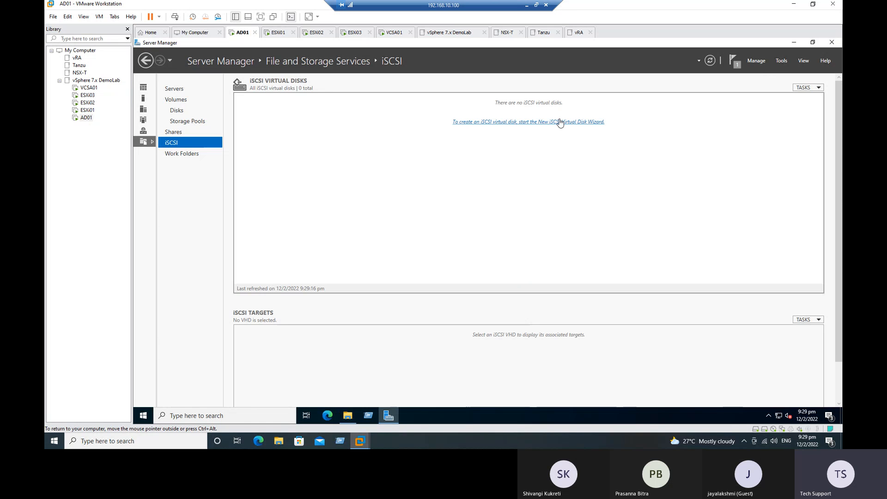
Start a new iSCSI virtual disk on AD01 stored on volume E:
left_click(484, 125)
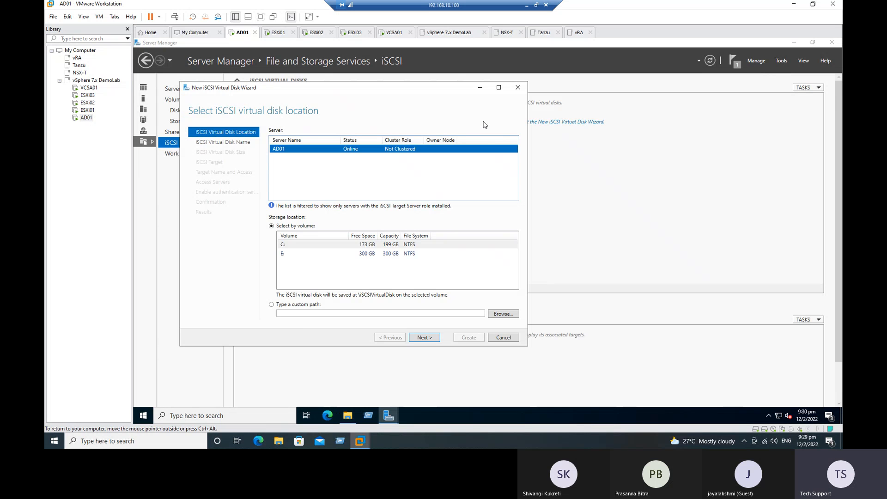
left_click_drag(341, 88, 417, 101)
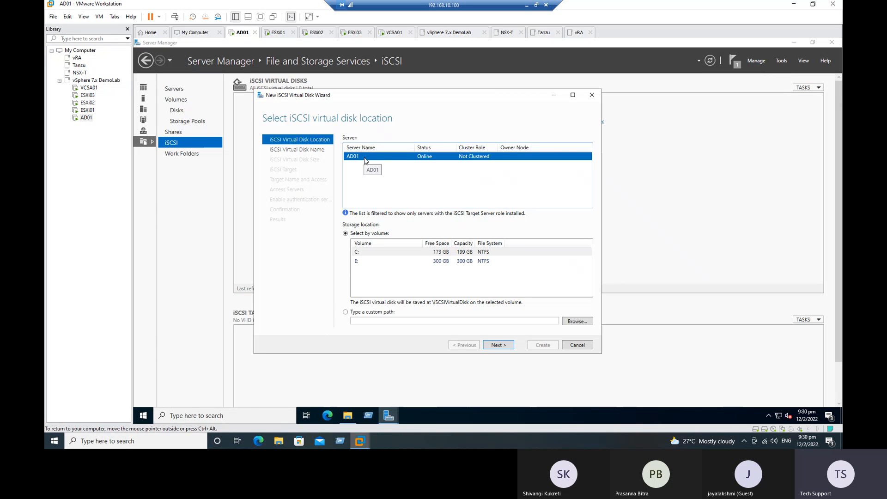
left_click_drag(368, 264, 362, 254)
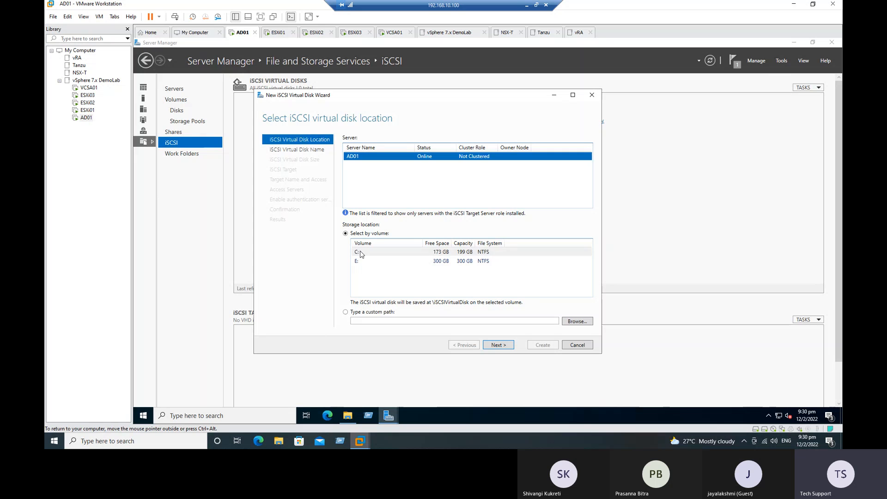
left_click(363, 253)
left_click(355, 262)
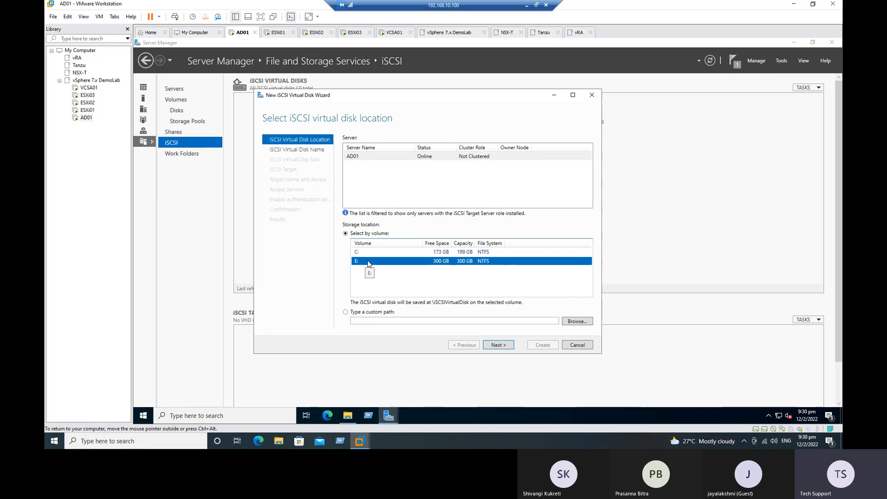
left_click(499, 346)
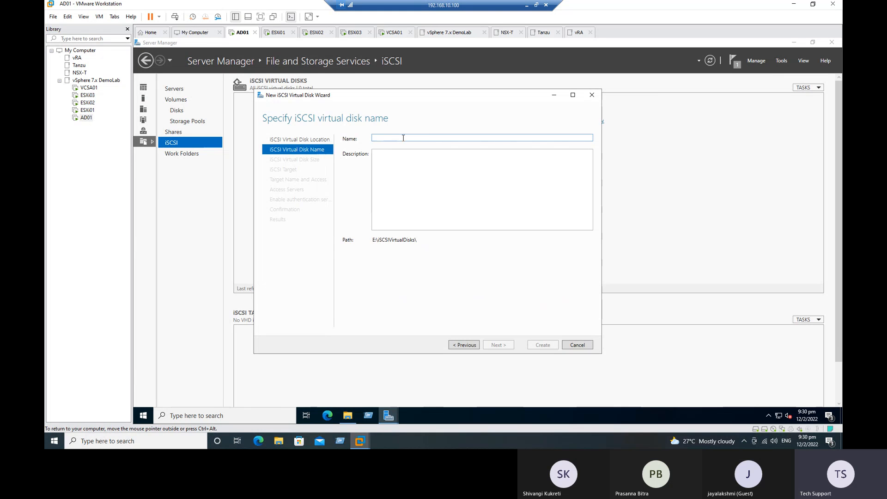
Name the virtual disk iSCSI-LUN01 and paste that name into the description
type("iSCSI-LUN01")
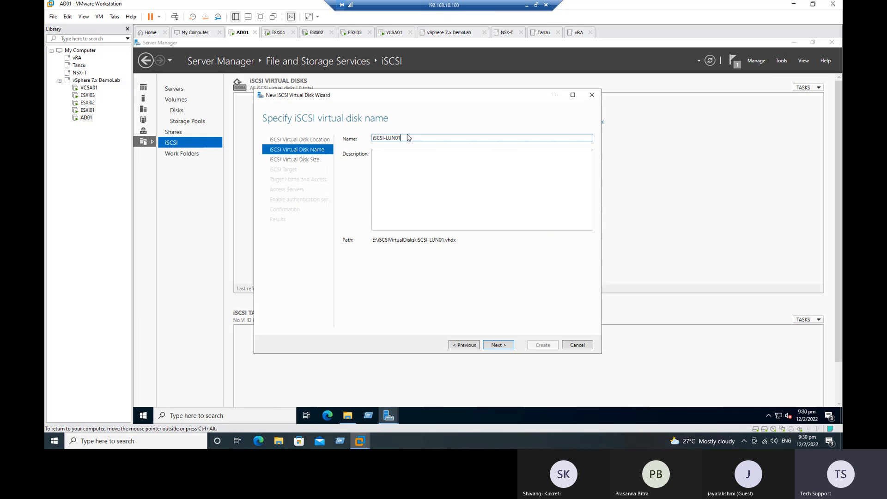
left_click_drag(402, 138, 346, 139)
key("ctrl+c")
left_click(408, 157)
key("ctrl+v")
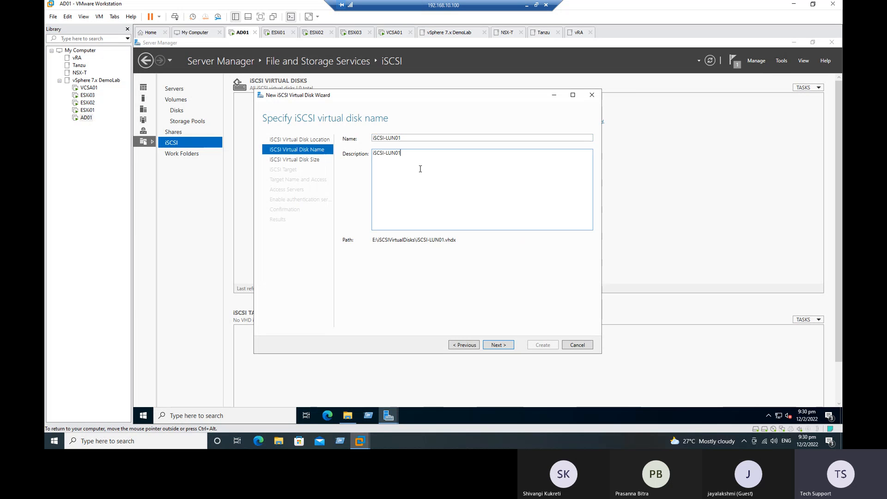
key("Return")
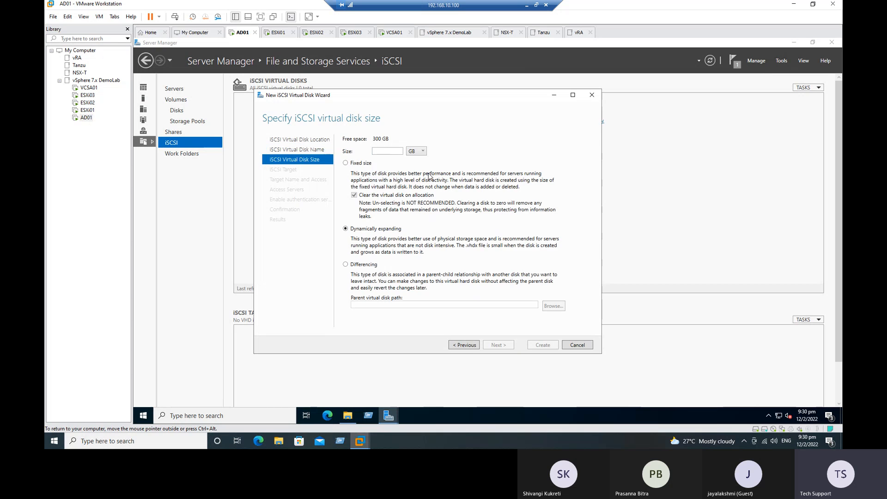
Go back, complete the description as 'iSCSI-LUN01 -12-Feb-2022', and continue to the size page
left_click(467, 345)
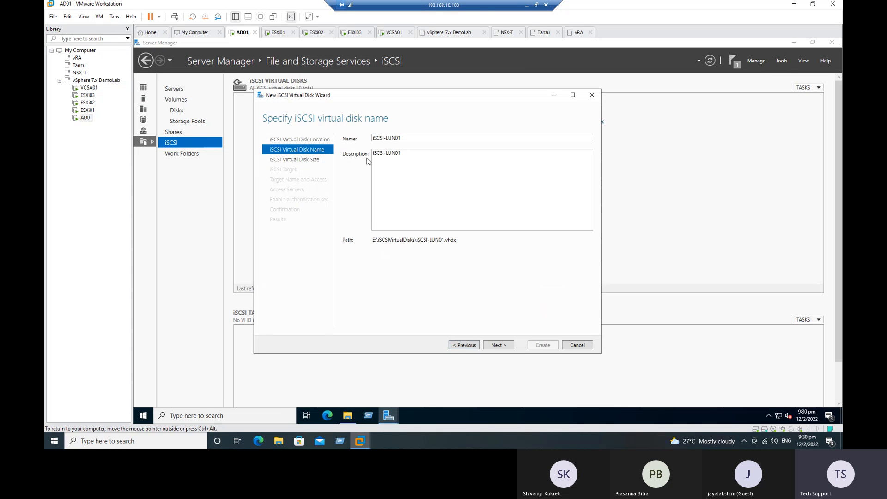
triple_click(411, 157)
left_click(414, 154)
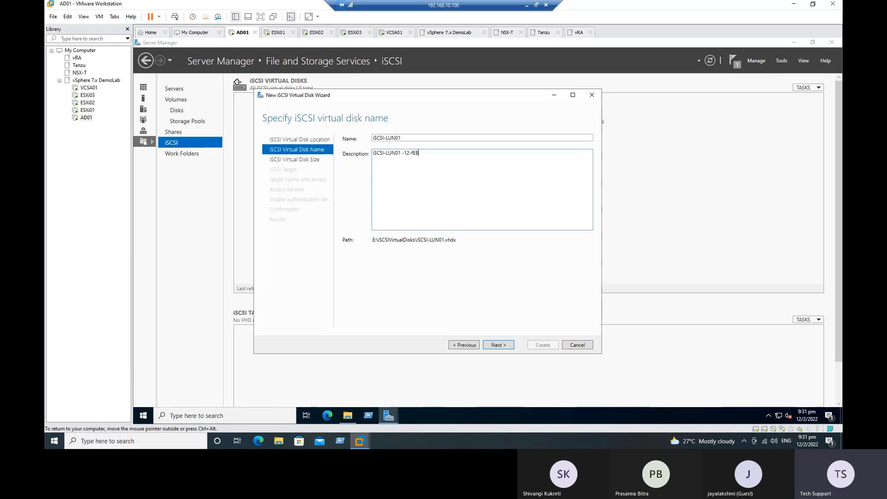
type("eb")
left_click(497, 346)
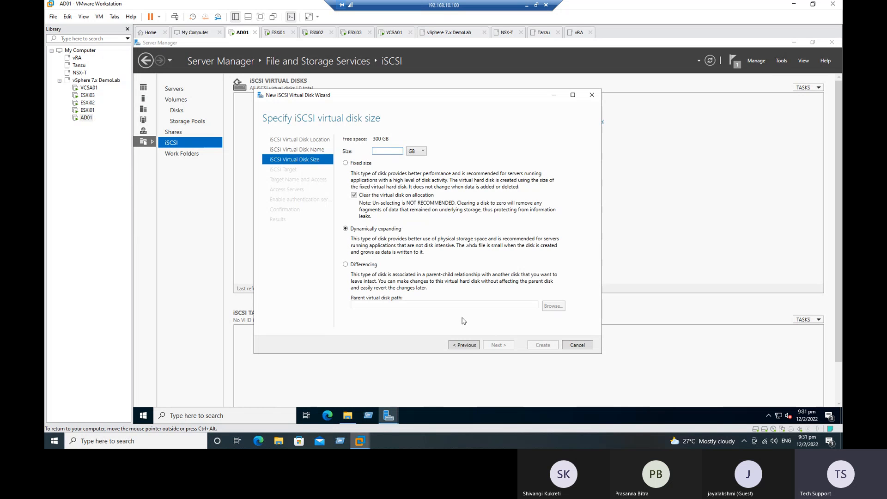
Size the iSCSI virtual disk at 250 GB, dynamically expanding, and continue to target assignment
double_click(379, 138)
left_click(379, 153)
type("250")
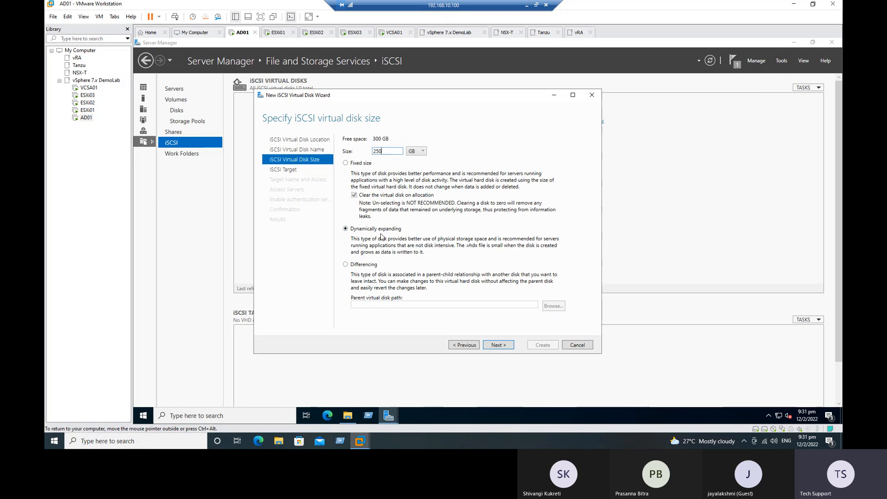
left_click(423, 153)
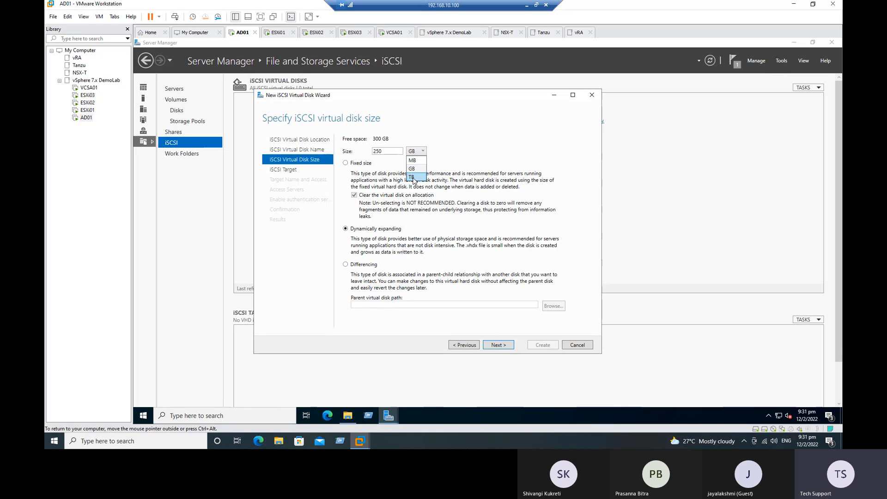
left_click(412, 169)
left_click(498, 345)
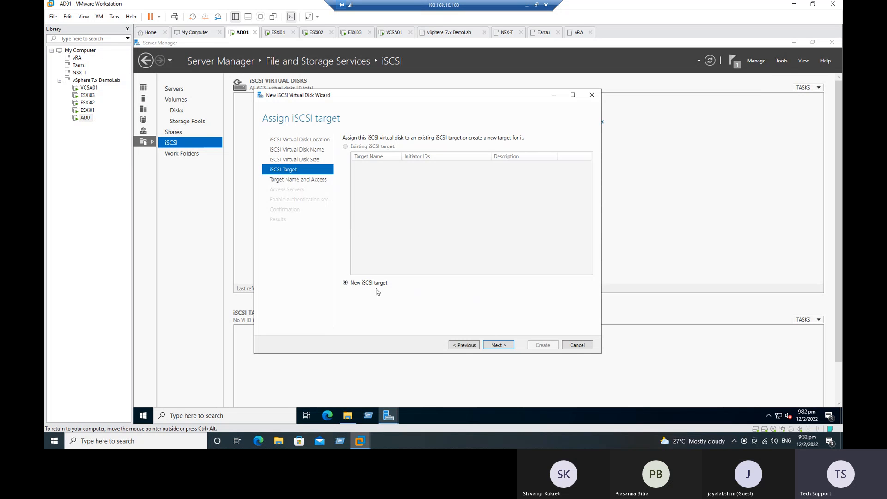
Enter iSCSI-SAN-01 as the target name and description, declining the lowercase conversion
left_click(502, 347)
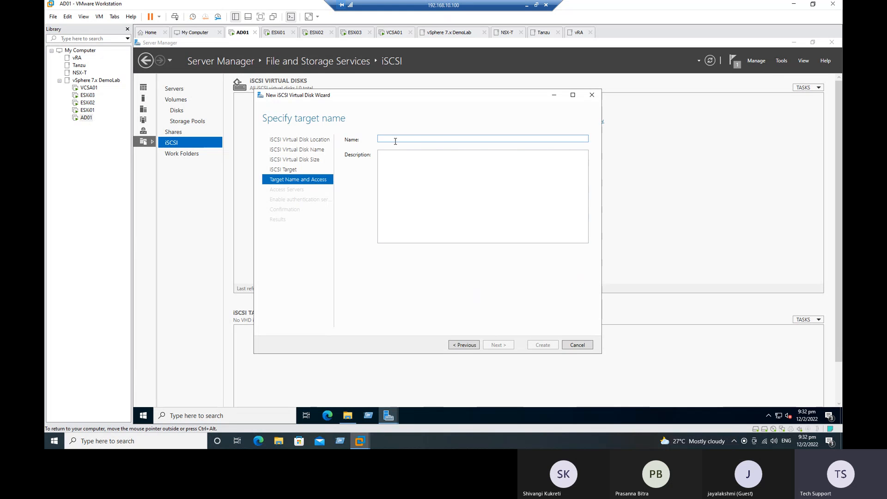
type("iSCSI SAN")
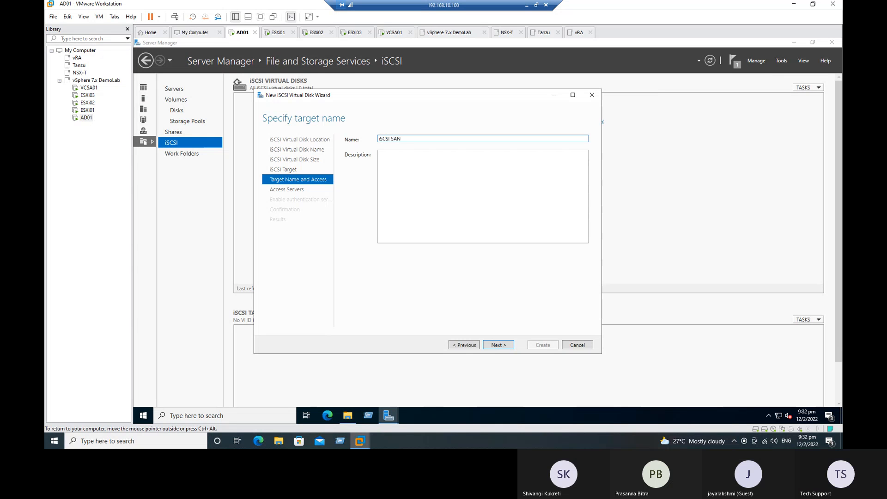
key("BackSpace")
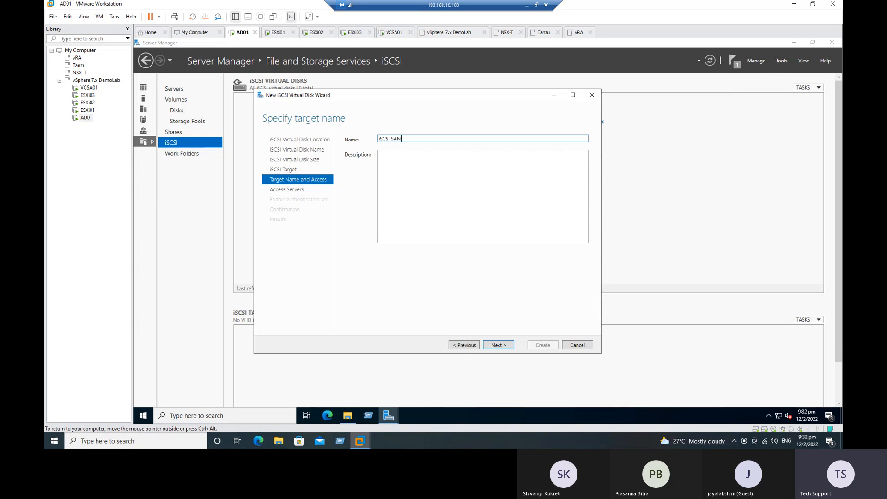
key("BackSpace")
type("01")
key("ctrl+a")
key("ctrl+c")
left_click(407, 161)
key("ctrl+v")
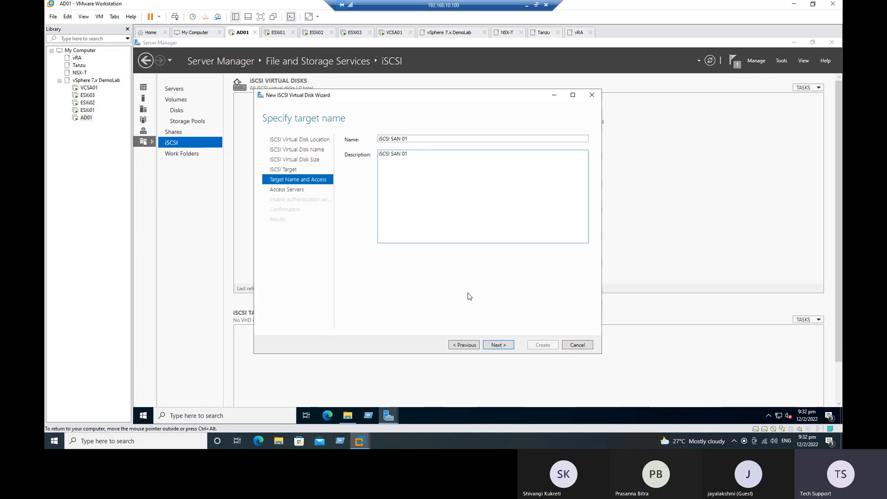
left_click(497, 344)
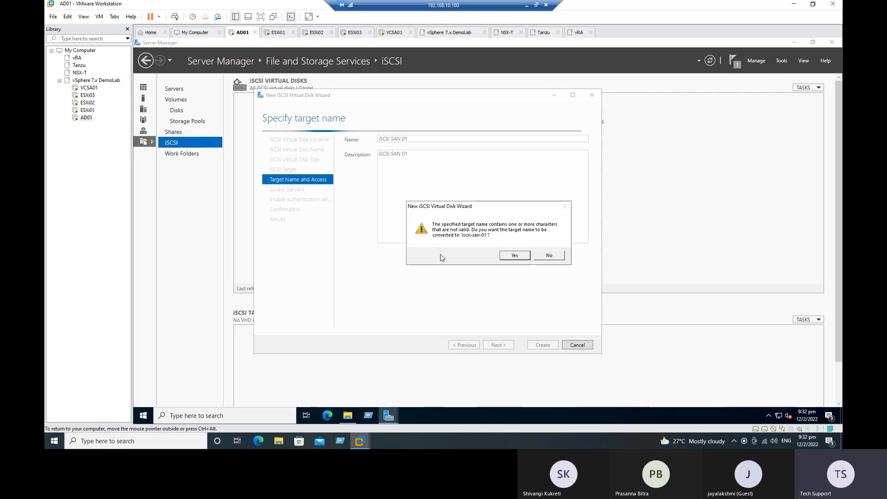
left_click(549, 257)
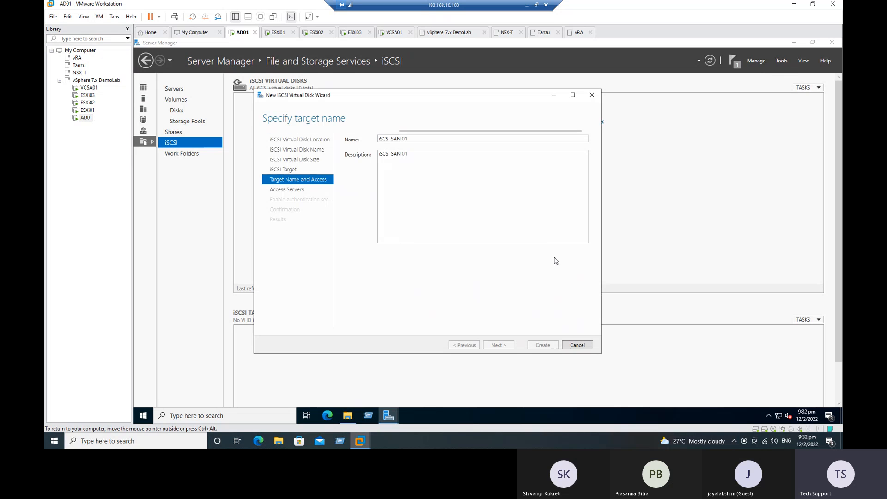
Replace the spaces in the target name with hyphens and set the description to iSCSI-SAN-01
left_click(393, 139)
left_click(390, 140)
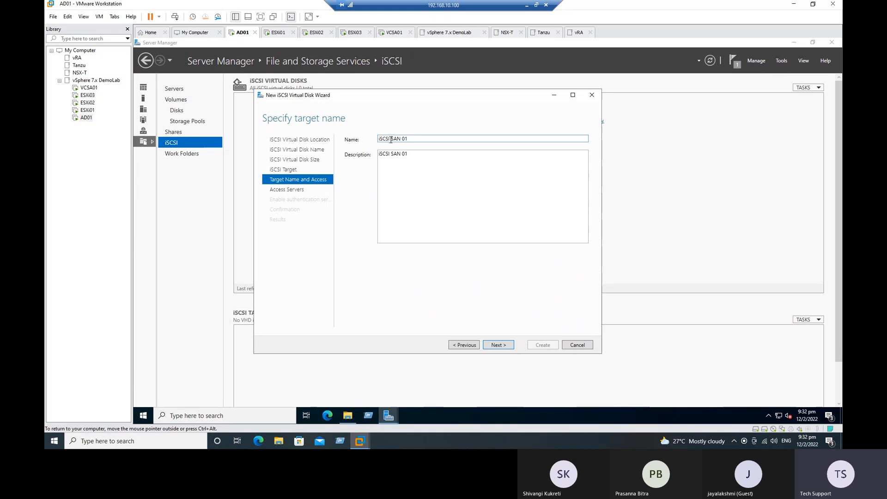
key("Delete")
type("-")
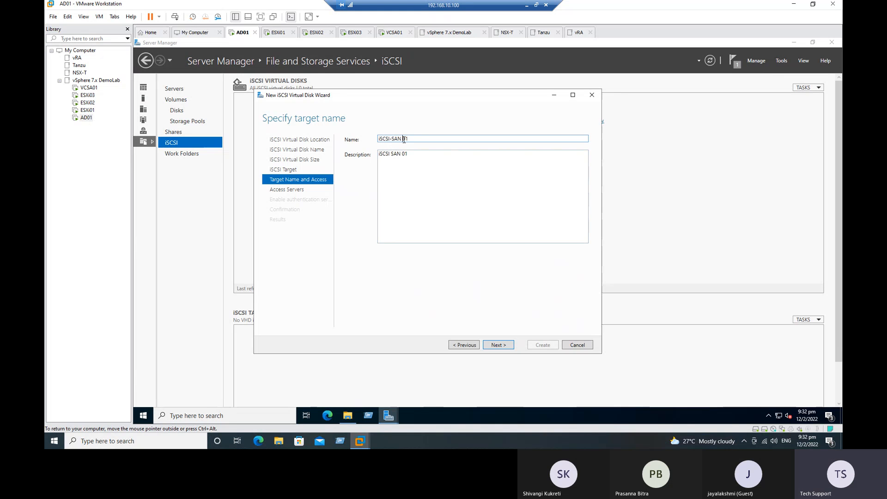
left_click(403, 139)
key("BackSpace")
type("-")
left_click_drag(418, 138, 338, 138)
key("ctrl+c")
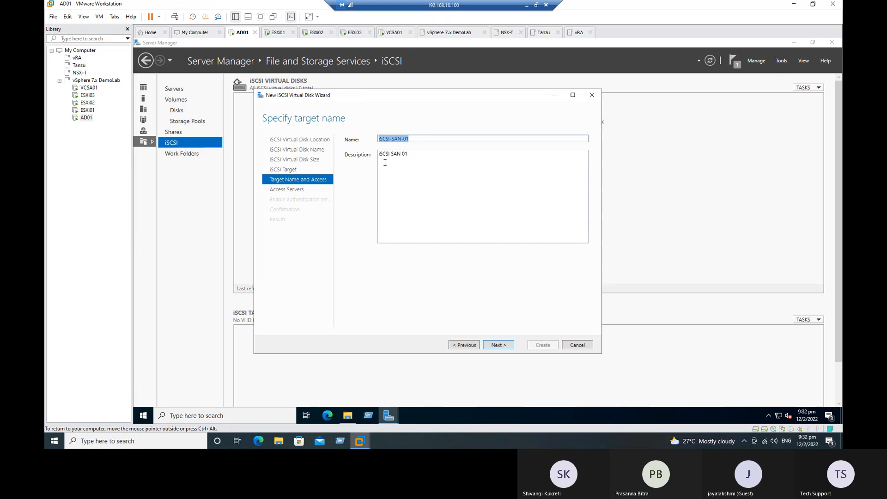
left_click_drag(413, 157, 367, 155)
key("ctrl+v")
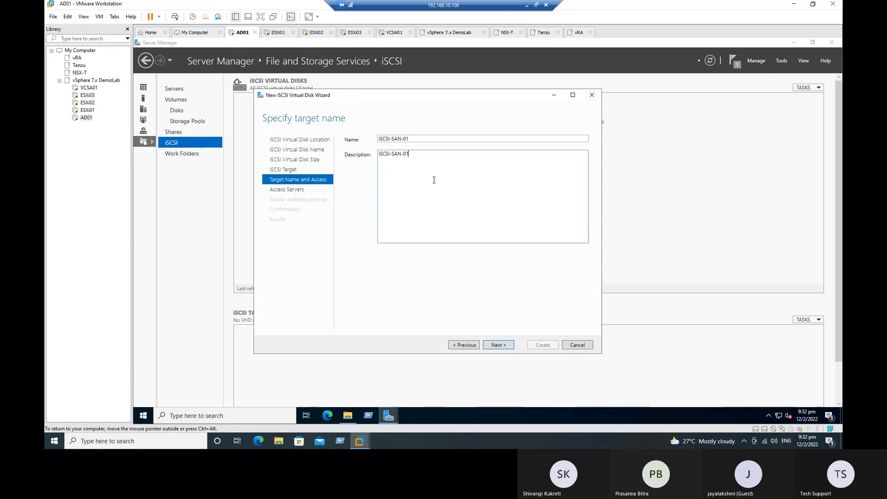
Advance the wizard from the target name page to Specify access servers
left_click(502, 350)
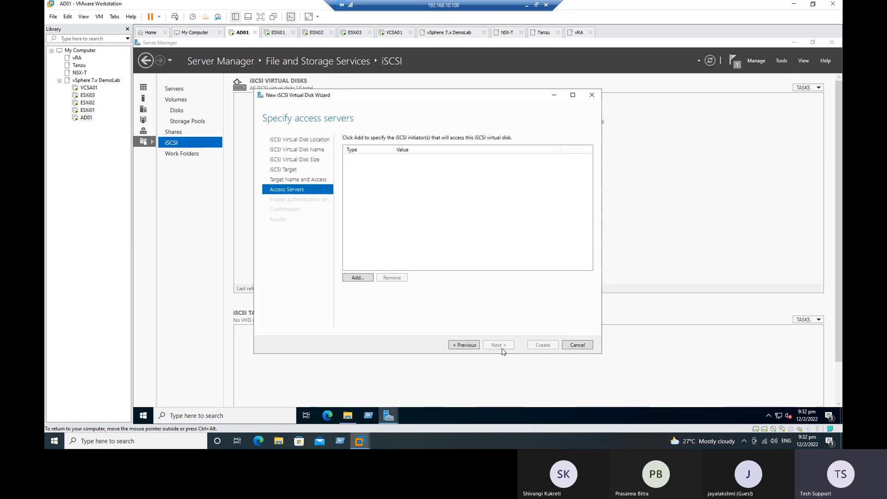
left_click(471, 347)
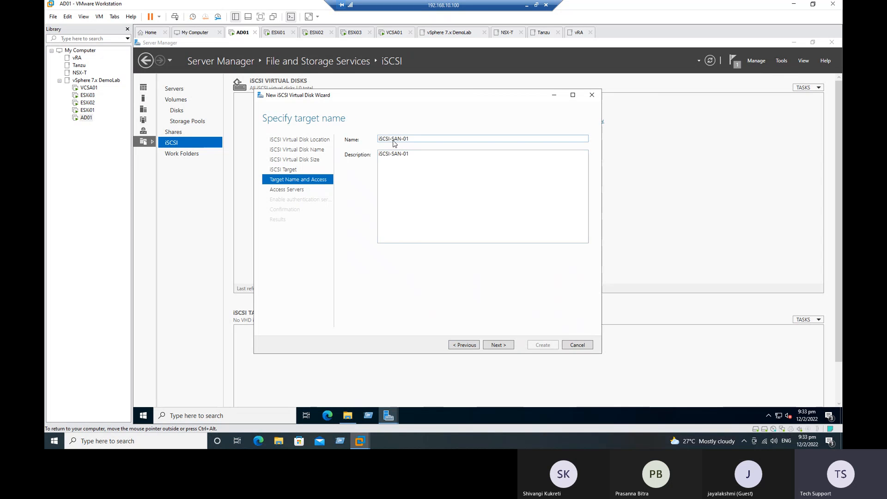
left_click(499, 347)
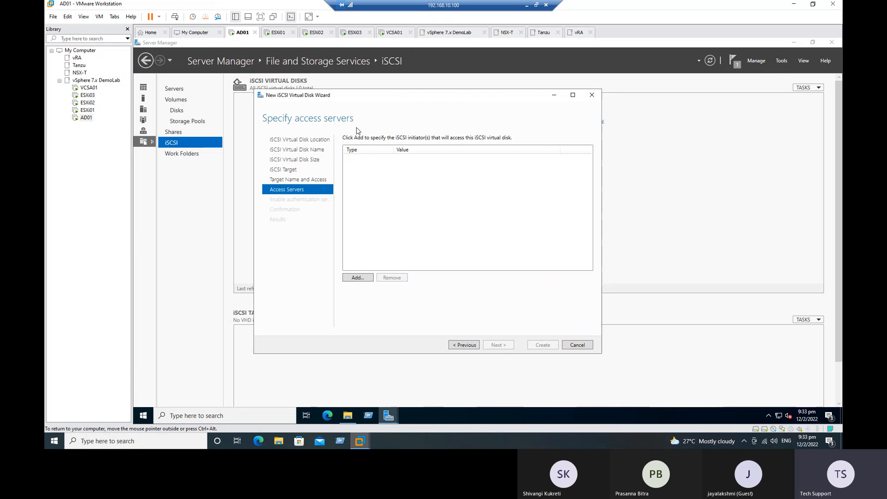
Check the ESXi01, ESXi02 and ESXi03 consoles for their IP addresses, then return to AD01
left_click(87, 110)
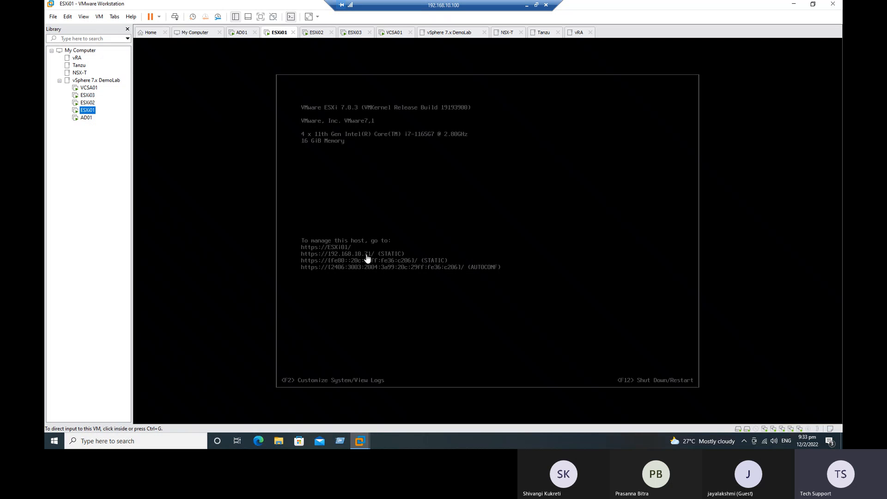
left_click(88, 102)
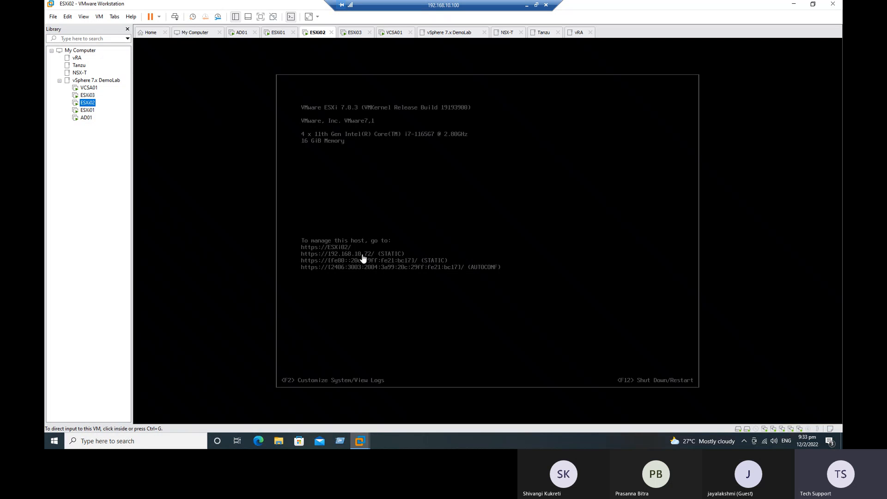
left_click(90, 96)
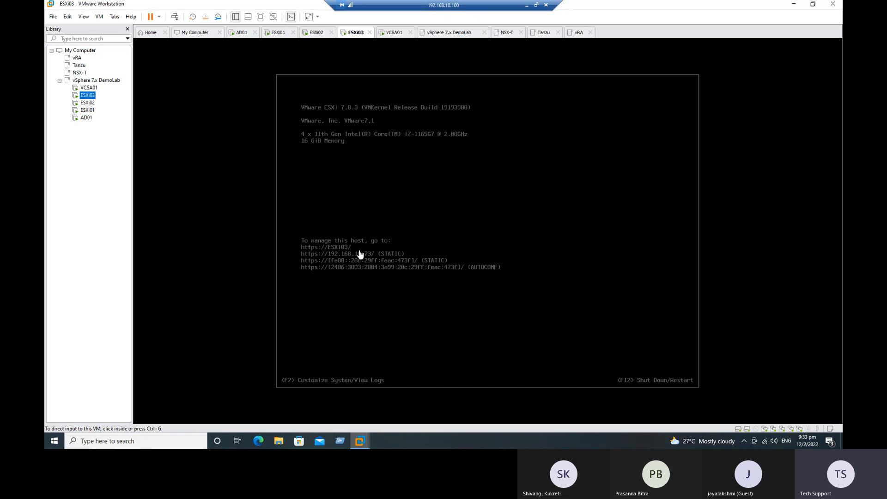
left_click(86, 118)
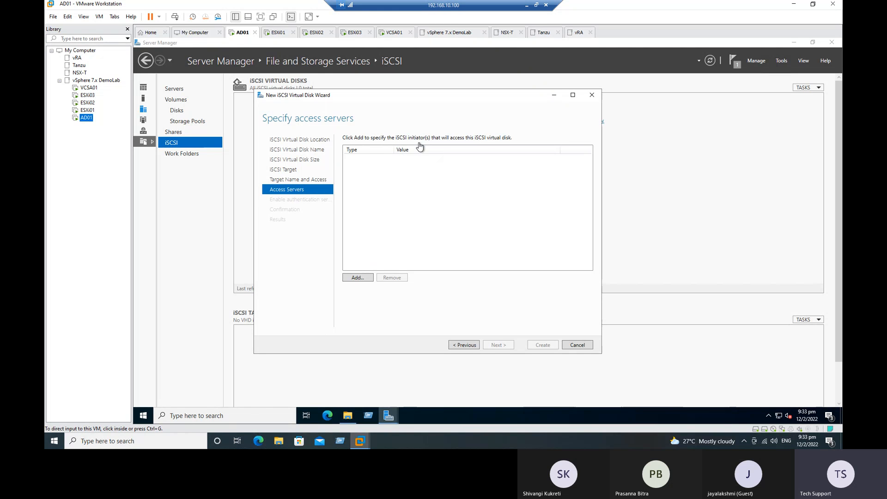
Add 192.168.10.71 as an allowed initiator identified by IP address
left_click(359, 277)
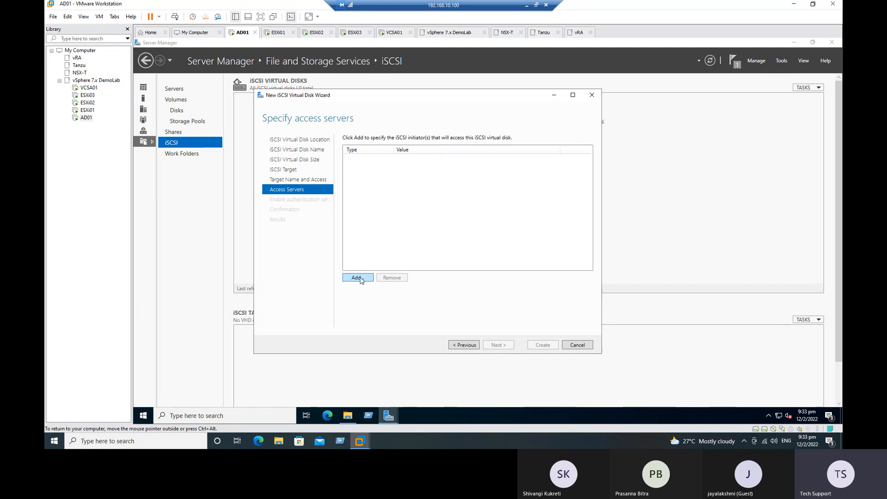
left_click(363, 278)
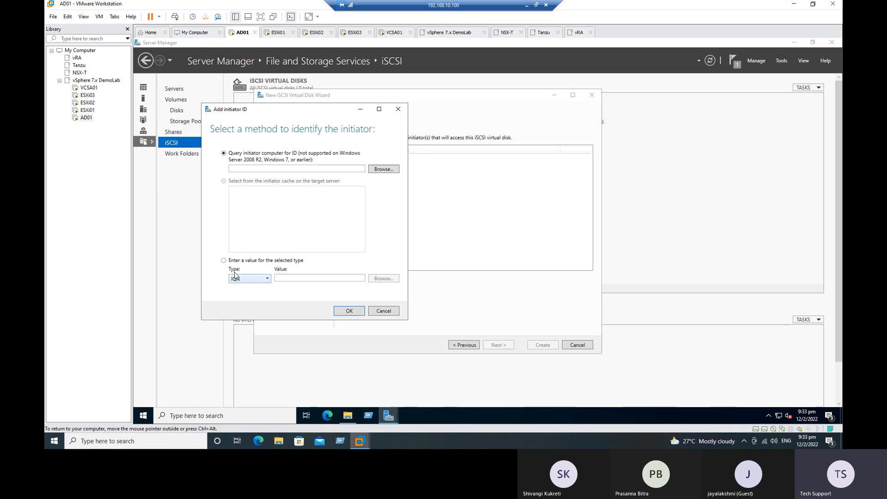
left_click(267, 279)
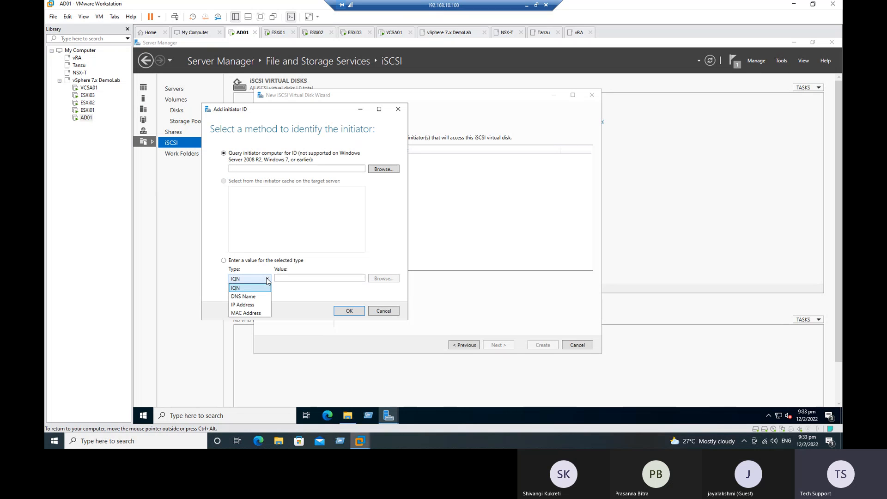
left_click(259, 305)
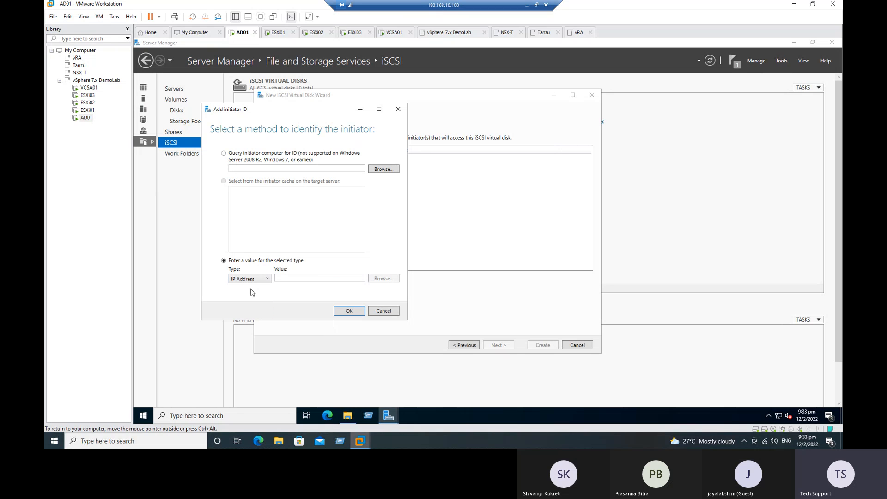
left_click(304, 279)
type("10")
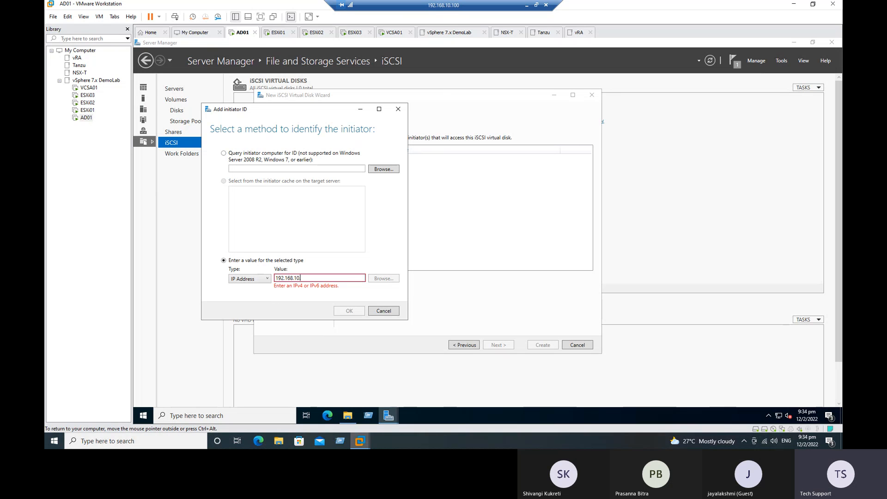
type(".71")
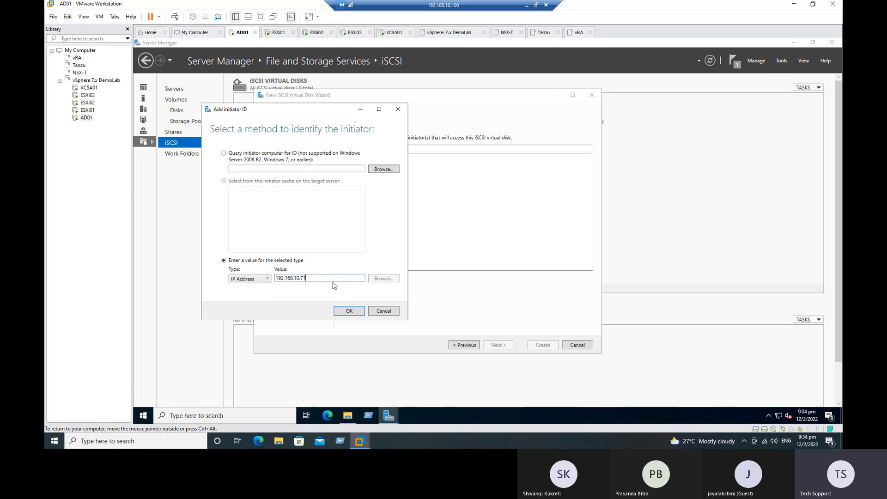
left_click(350, 311)
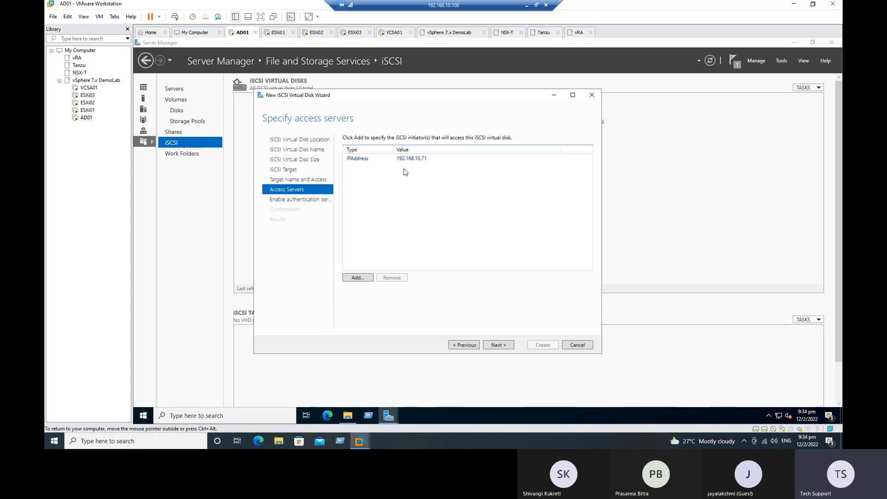
Add 192.168.10.72 as a second IP-address initiator
left_click(356, 277)
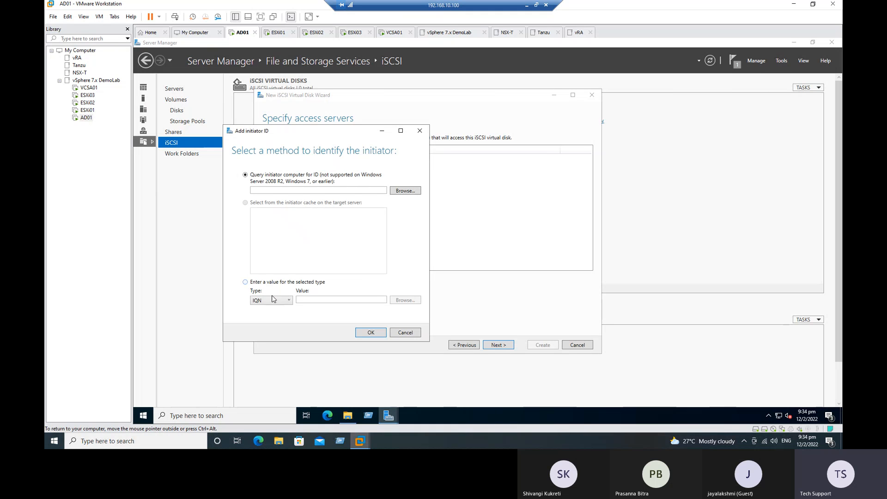
left_click(246, 282)
left_click(285, 301)
left_click(273, 323)
left_click(315, 301)
type("192")
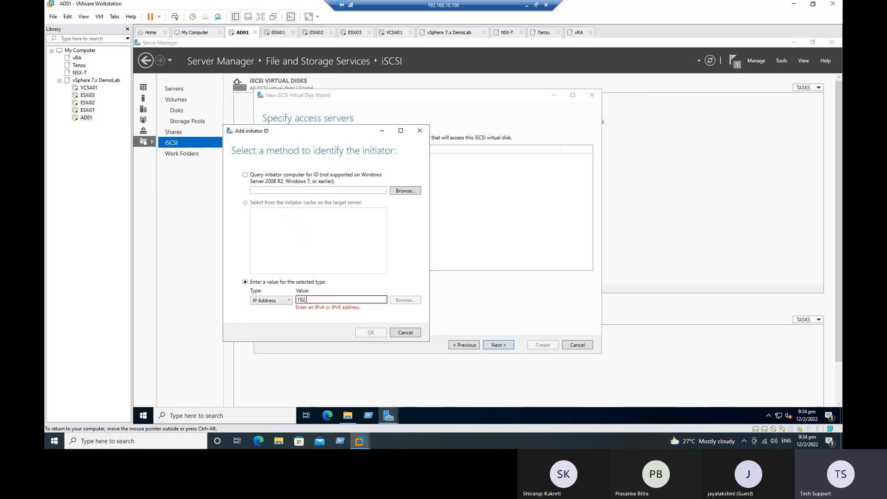
type(".168.10.72")
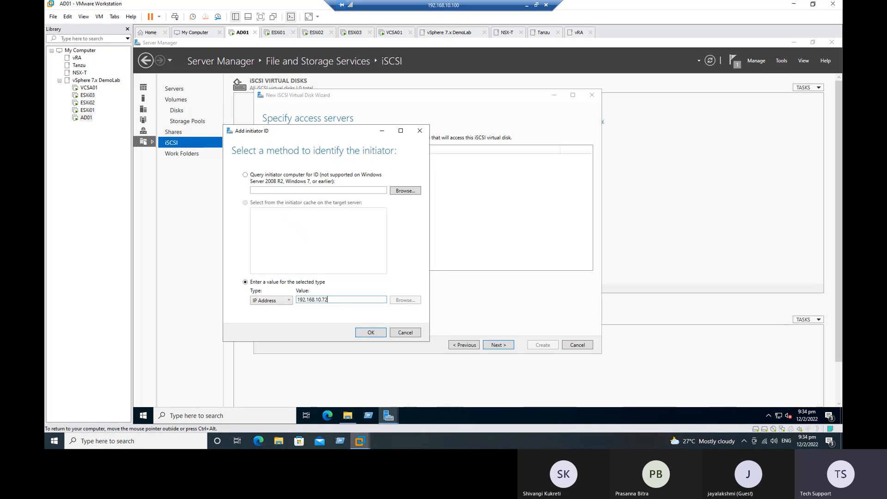
left_click(378, 334)
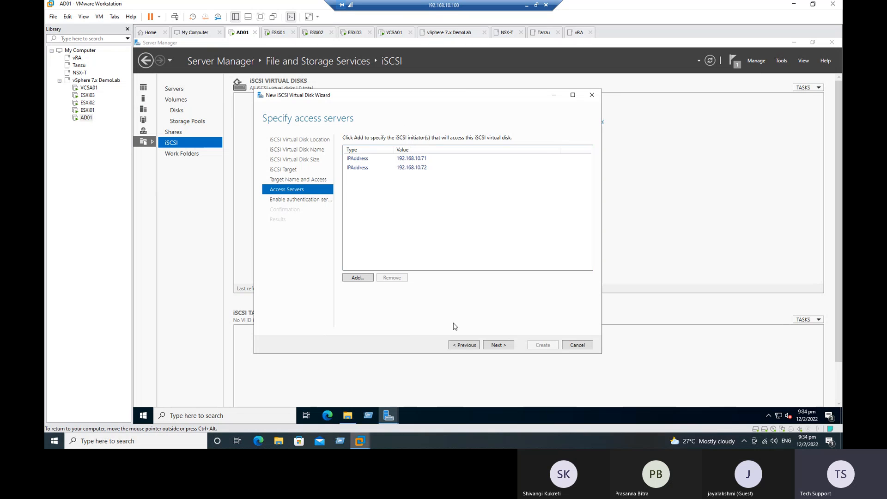
Leave CHAP disabled and advance to the Confirm selections summary
left_click(496, 346)
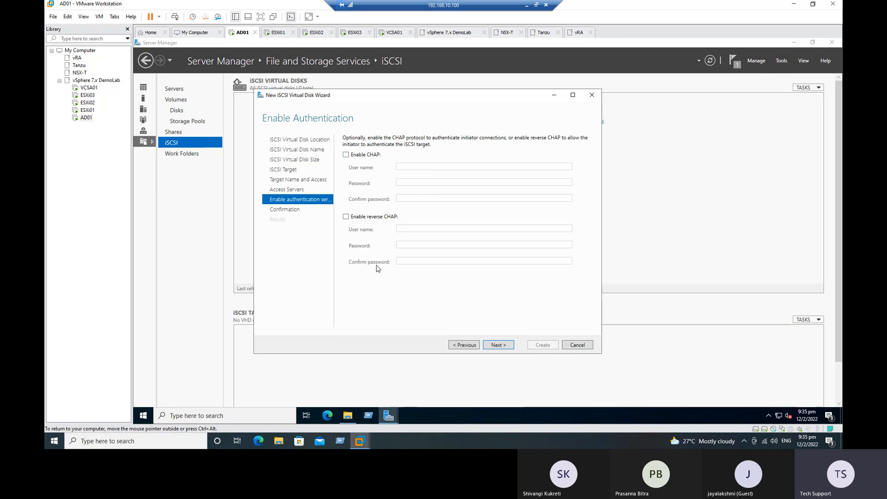
left_click(503, 345)
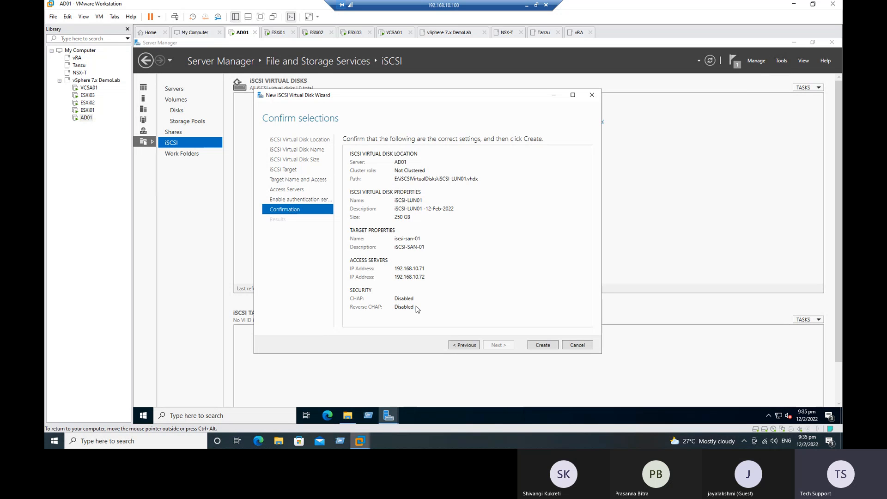
Create the 250 GB iSCSI-LUN01 disk and iscsi-san-01 target, then close the finished wizard
left_click(542, 345)
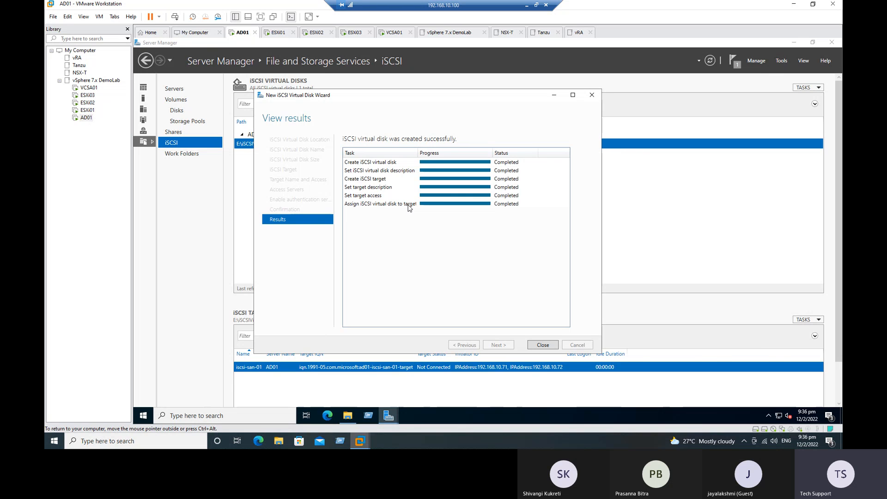
left_click(543, 345)
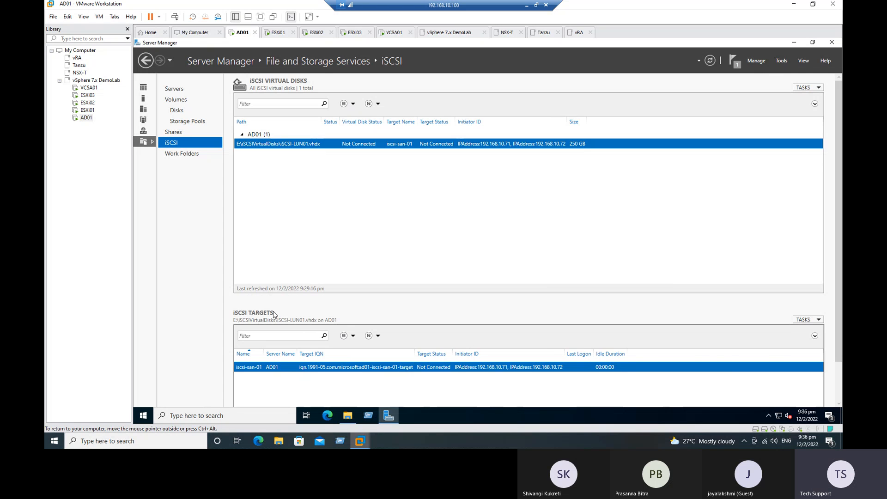
Open the iscsi-san-01 target's Properties, centre the dialog, and show its Initiators page
right_click(268, 368)
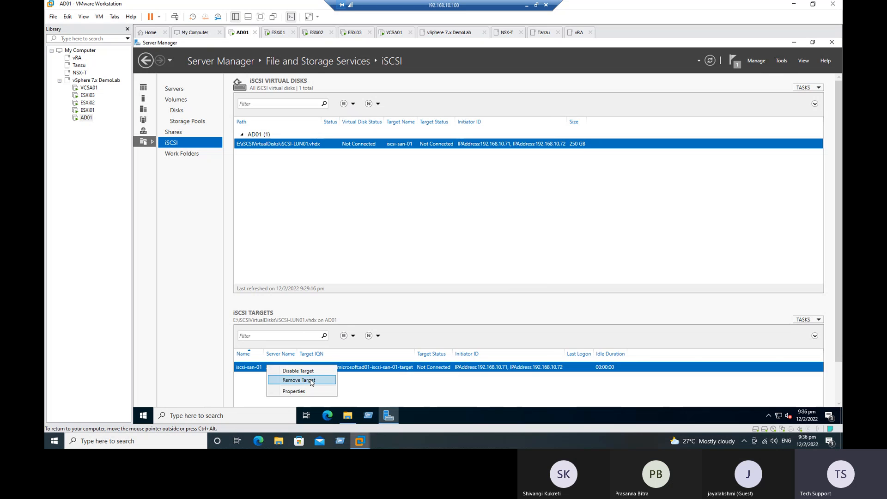
left_click(300, 392)
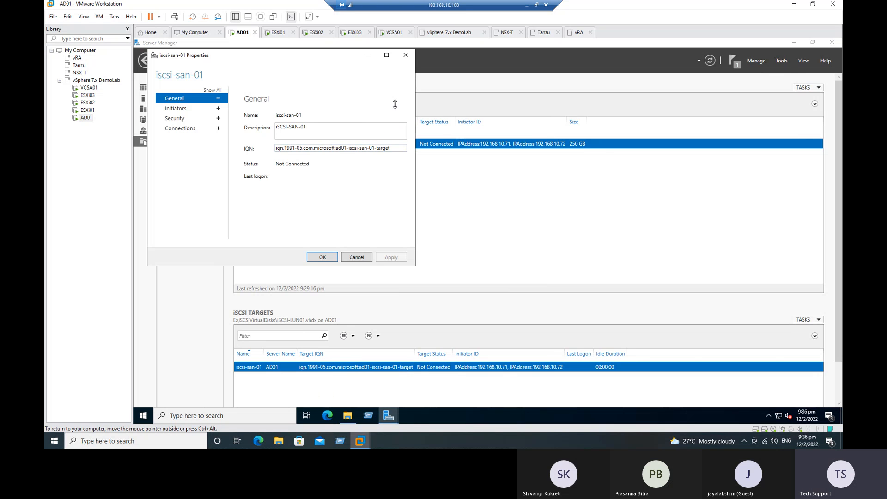
left_click_drag(255, 54, 417, 90)
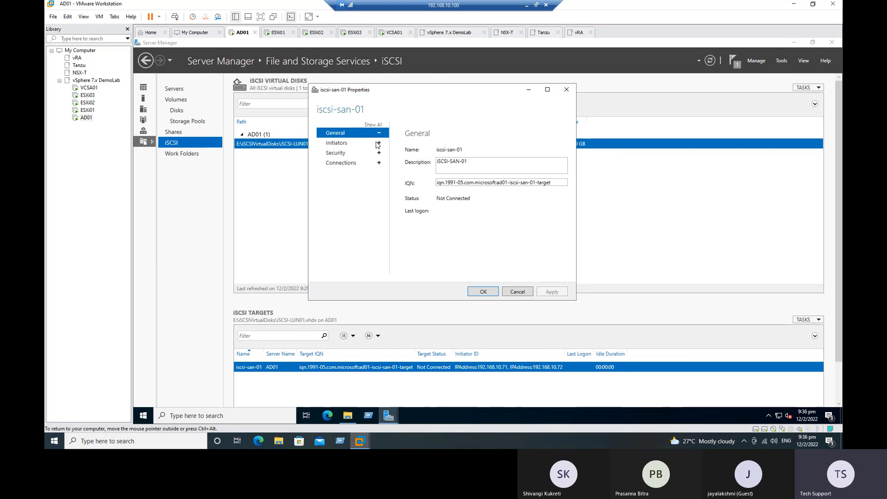
left_click(339, 144)
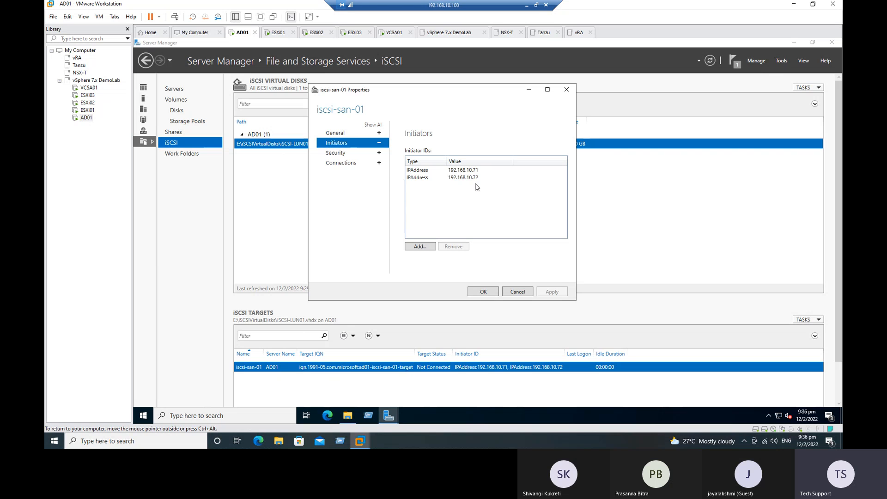
Add 192.168.10.73 as an IP-address initiator for the iscsi-san-01 target
left_click(419, 247)
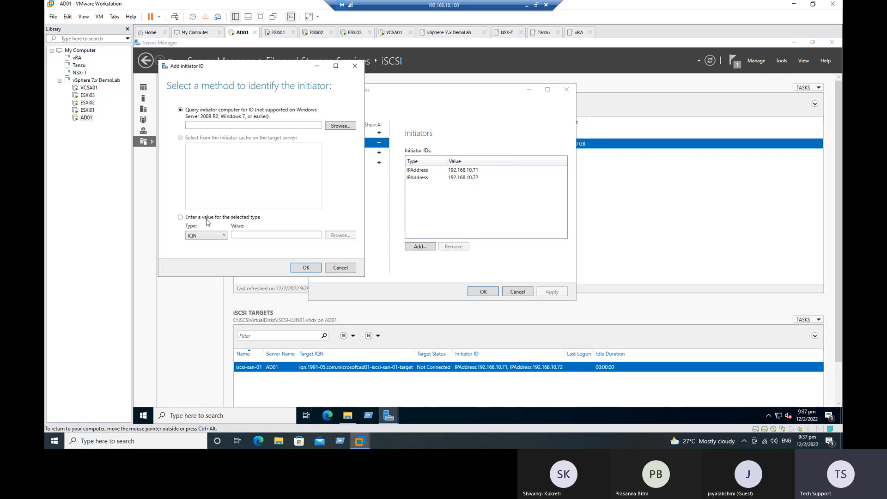
left_click(225, 236)
left_click(209, 261)
left_click(253, 236)
type("192")
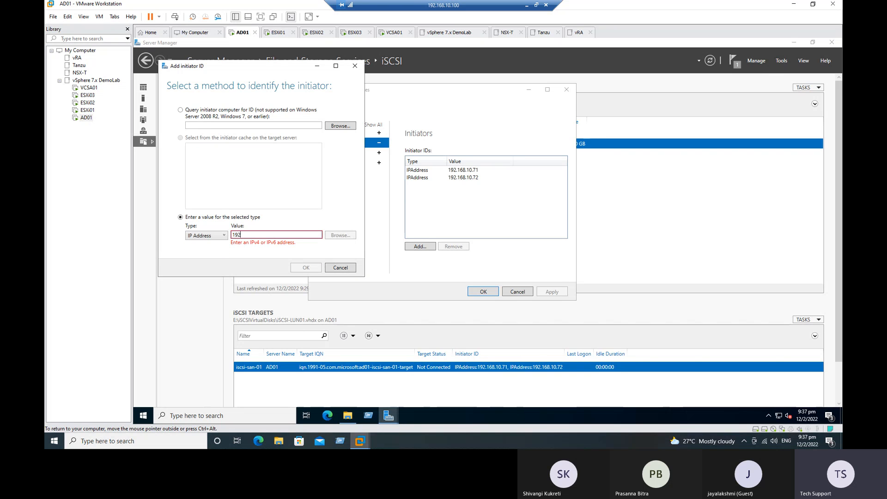
type(".168.10.7")
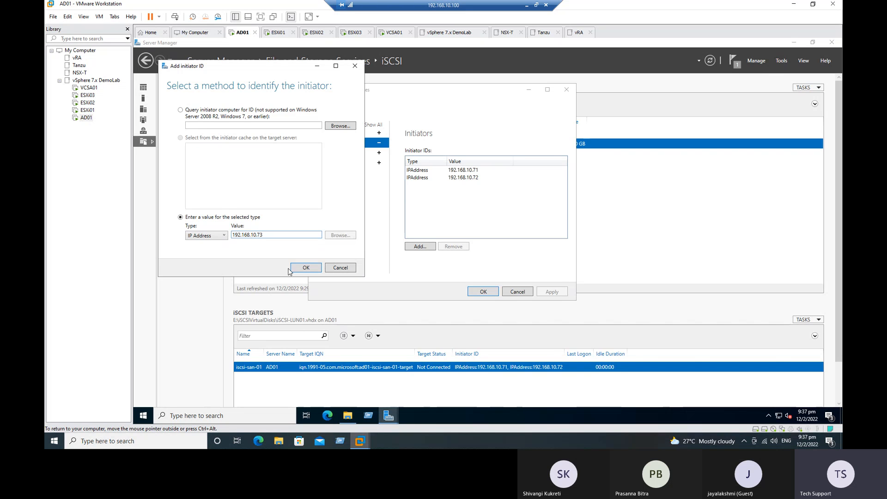
type("3")
left_click(300, 267)
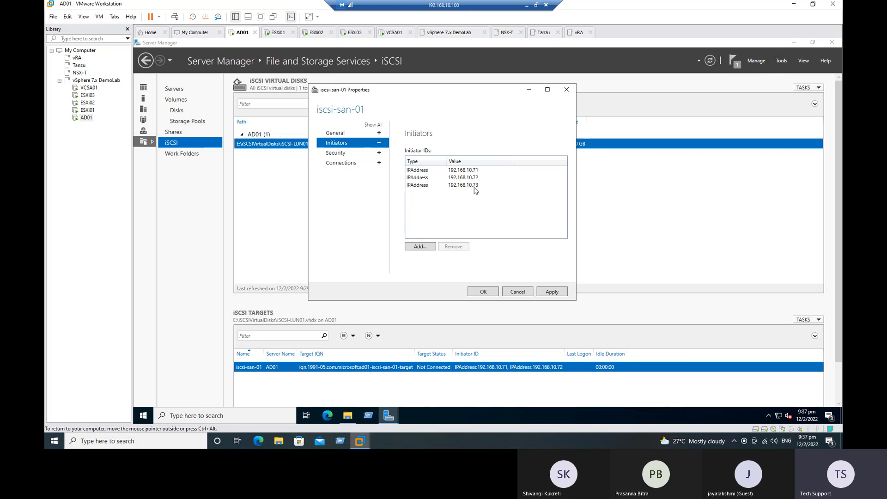
Apply the three initiators, review Security and Connections, then minimize AD01 to show the slides
left_click(557, 293)
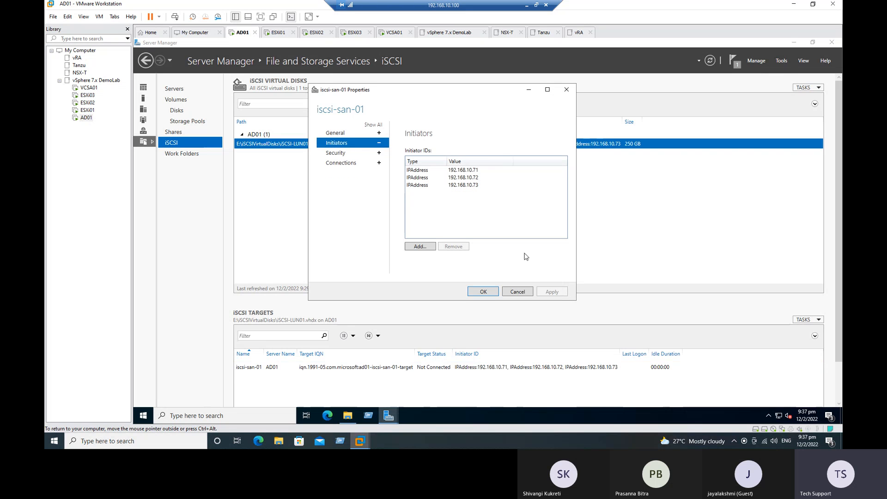
left_click(342, 156)
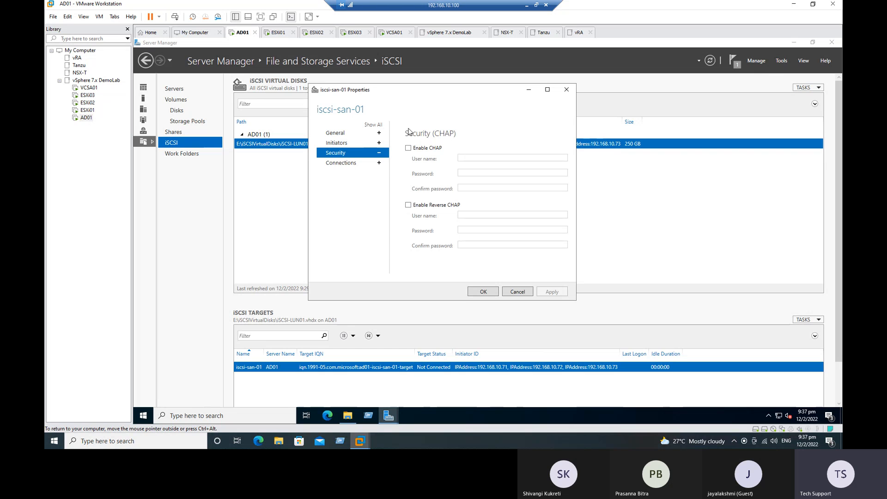
left_click(353, 165)
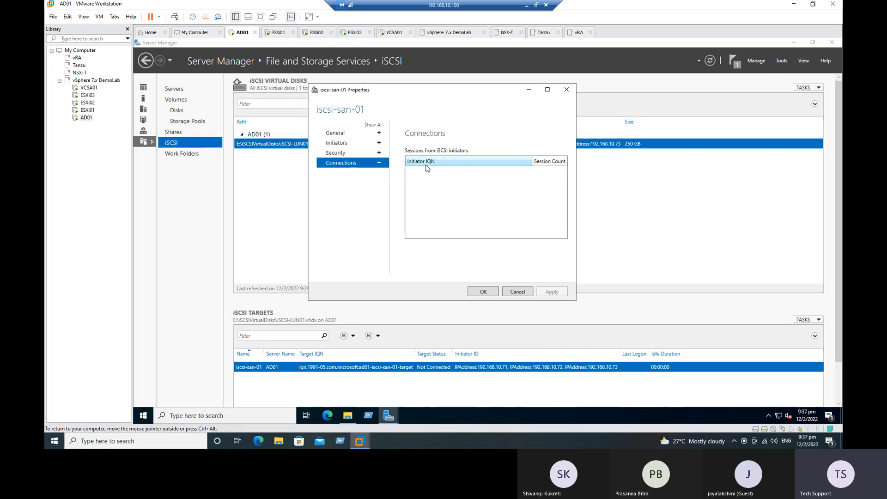
left_click(354, 144)
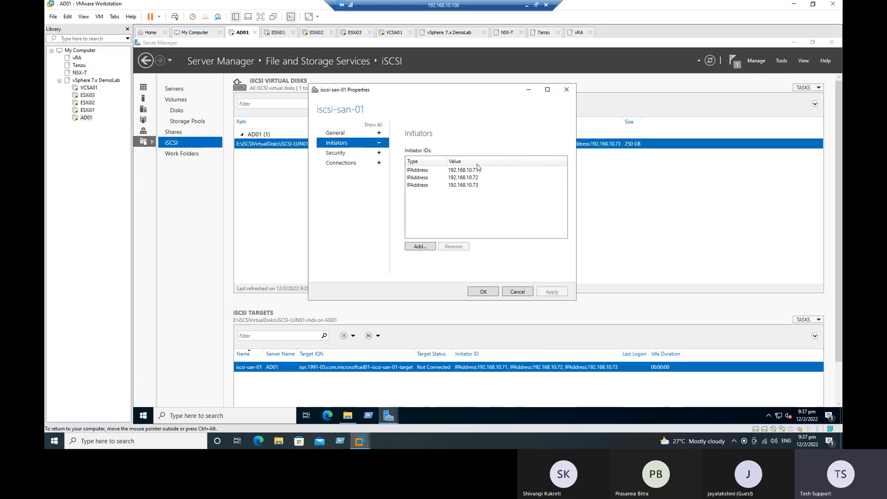
left_click(526, 5)
scroll(416, 234, "down", 2)
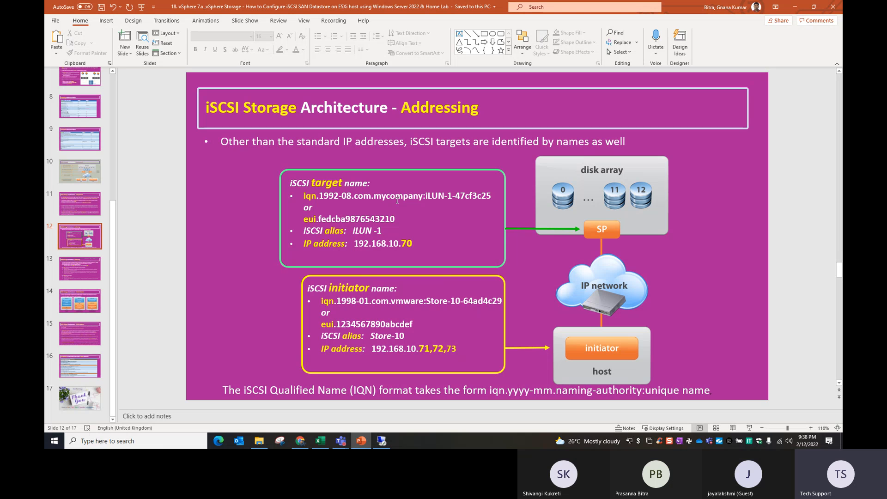
Bring the AD01 VMware Workstation window back from the taskbar
left_click(381, 442)
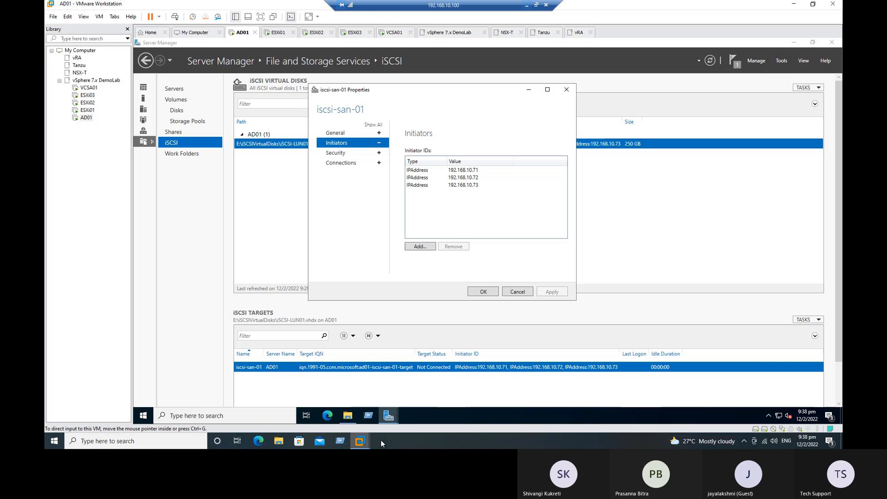
Close the iscsi-san-01 target properties, keeping initiators .71, .72 and .73
left_click(483, 293)
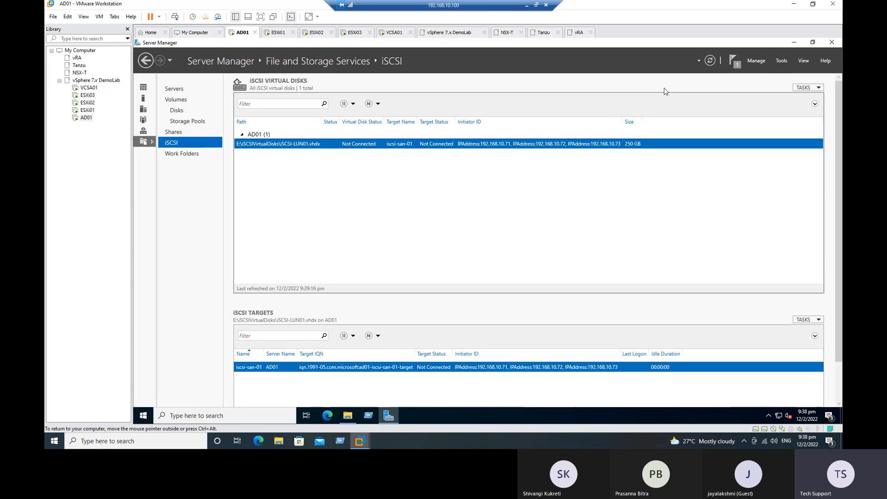
left_click(781, 61)
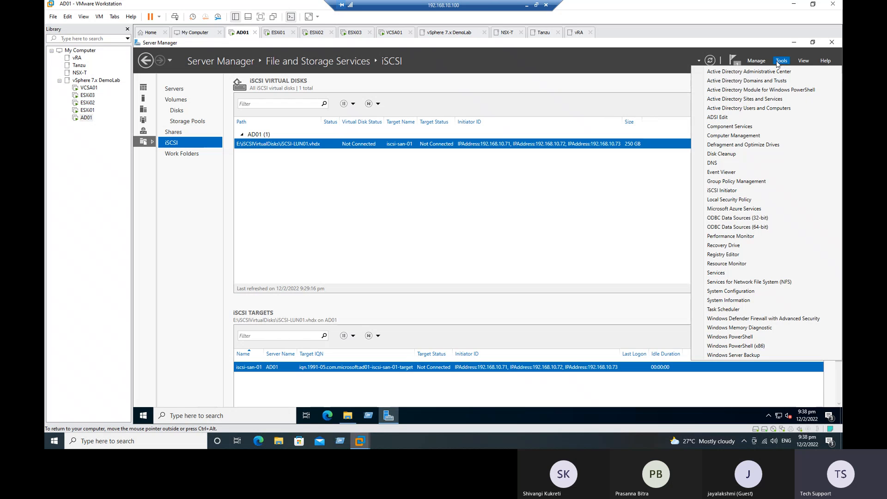
left_click(657, 92)
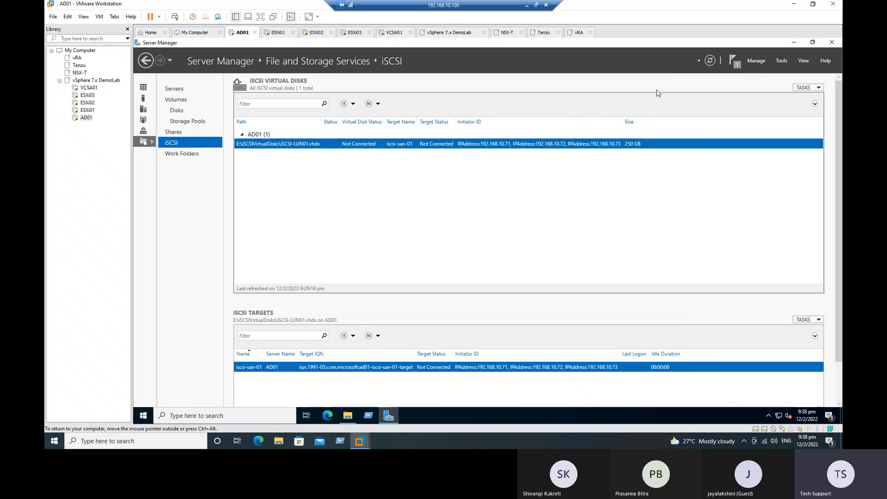
Return AD01's Server Manager to its Dashboard
left_click(143, 87)
left_click(145, 62)
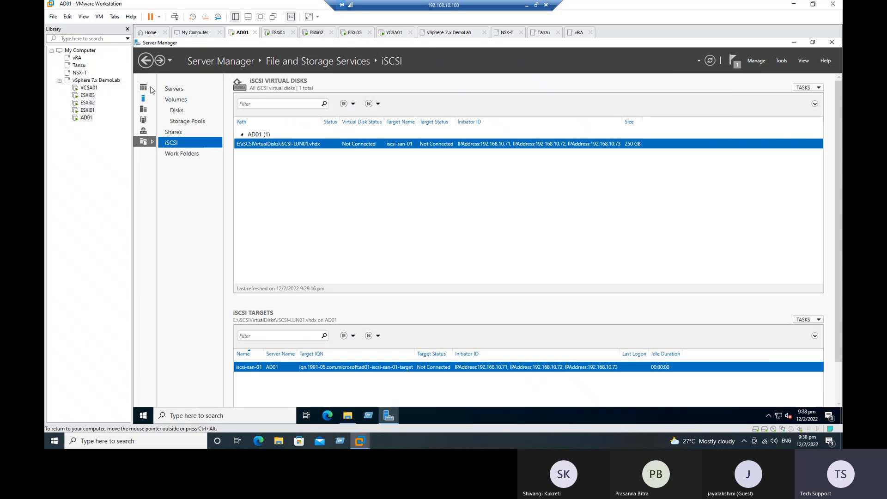
left_click(145, 61)
left_click(145, 61)
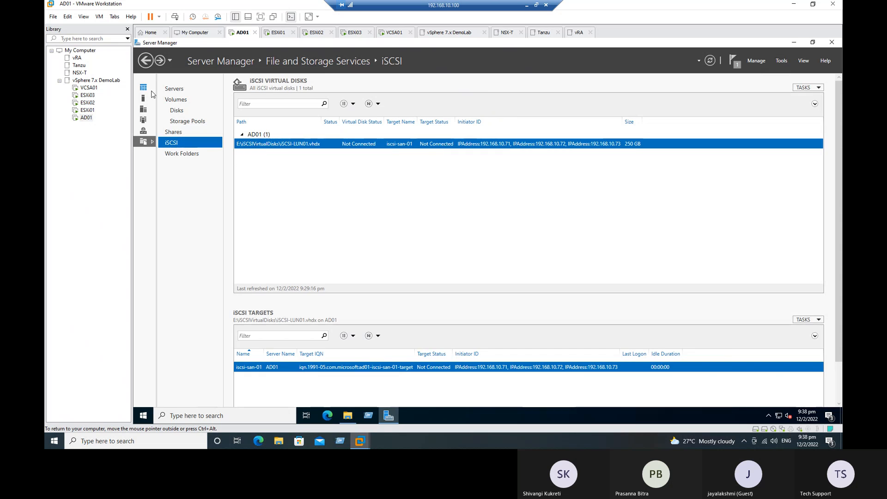
left_click(143, 87)
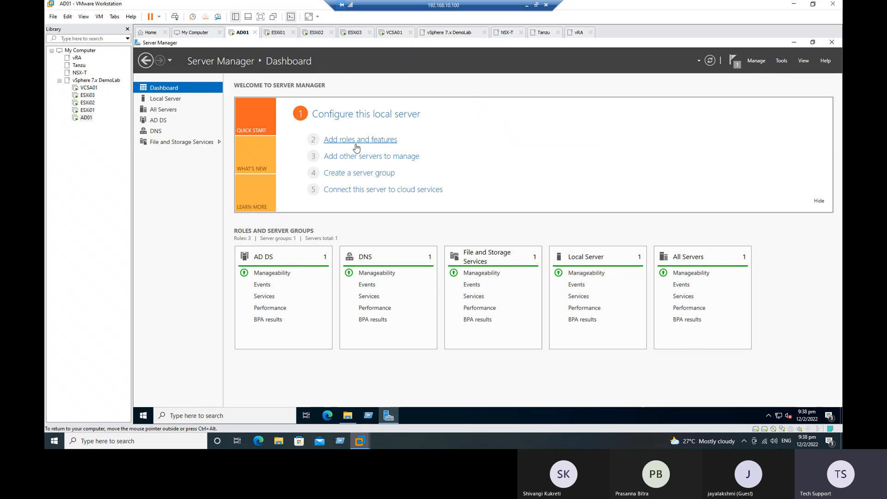
left_click(353, 142)
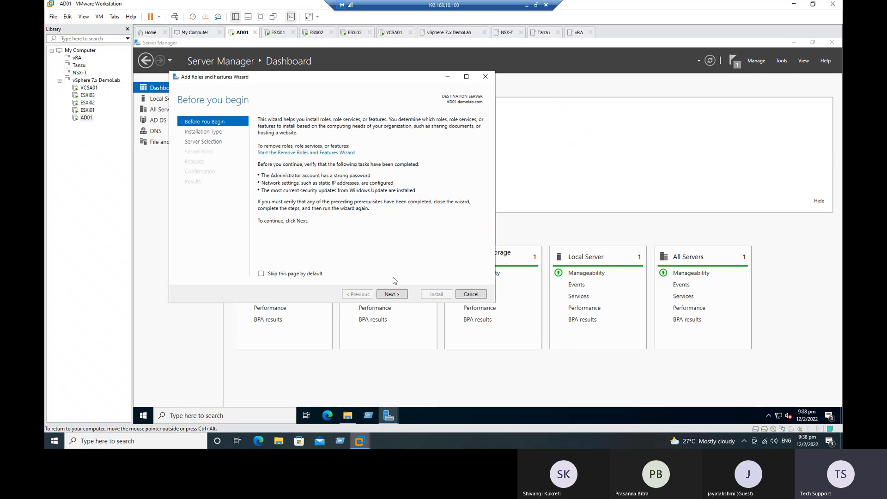
left_click(400, 293)
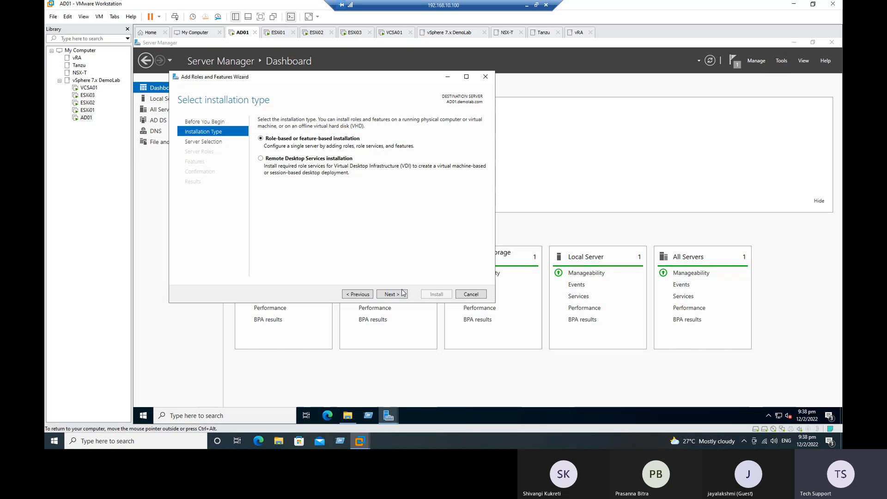
left_click(397, 294)
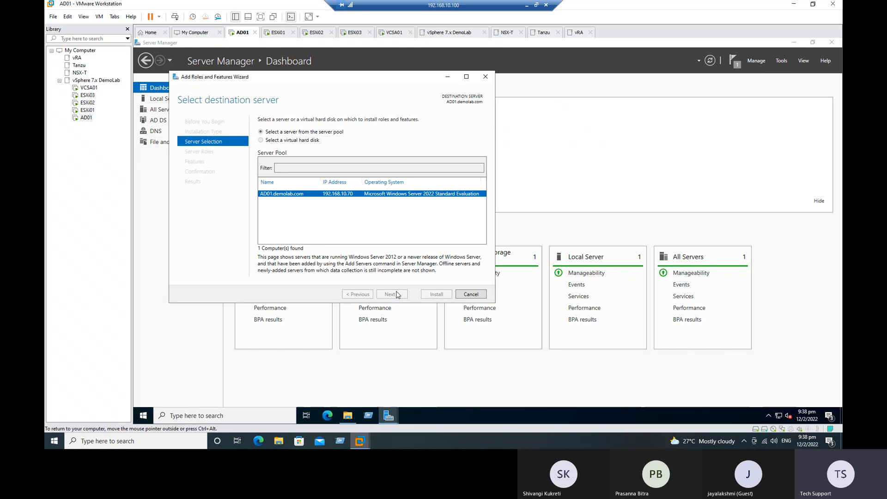
left_click(397, 294)
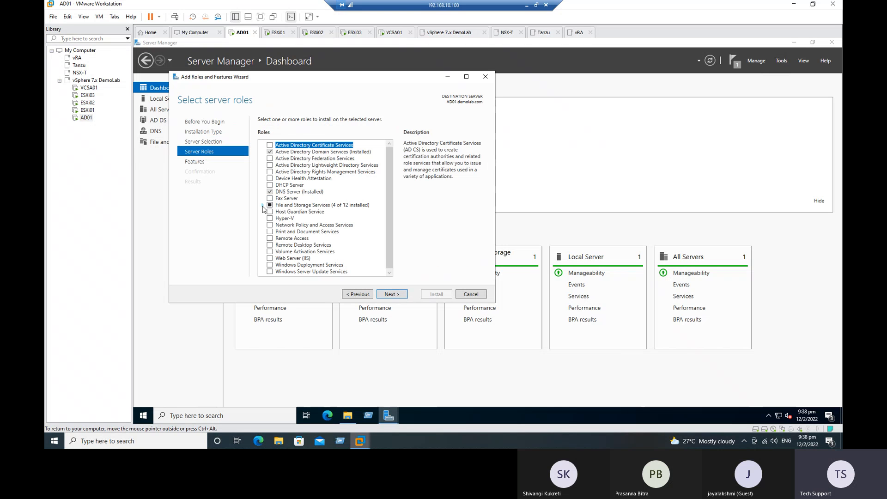
left_click(263, 205)
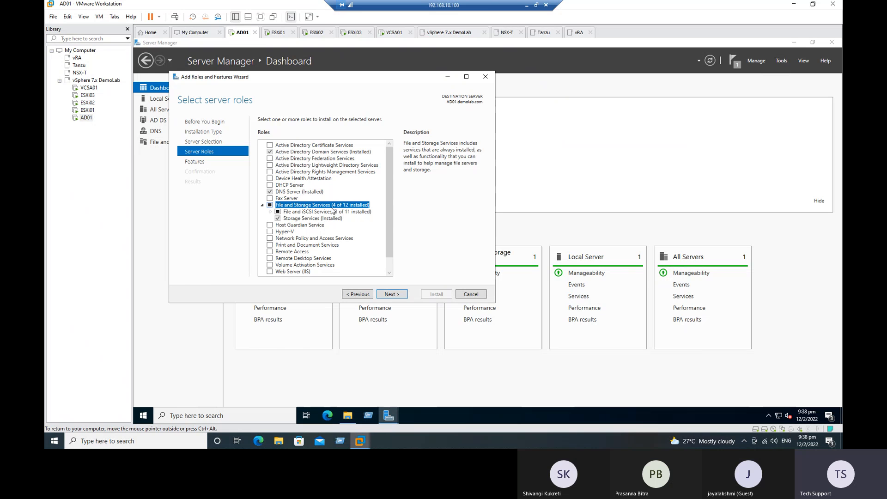
left_click(272, 211)
scroll(308, 239, "down", 2)
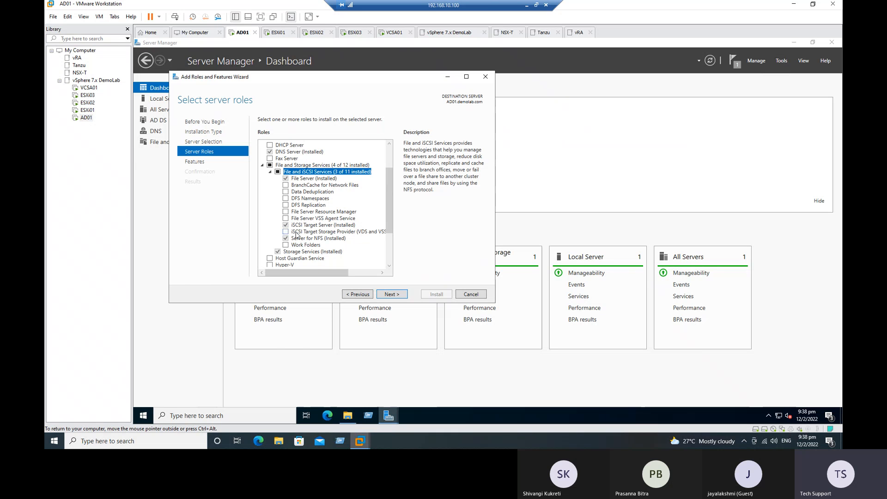
left_click(471, 295)
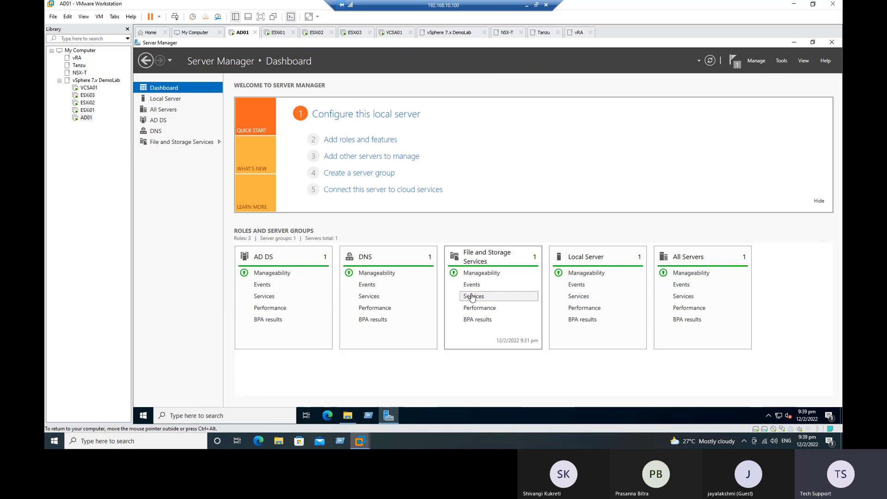
On AD01's File and Storage Services iSCSI page, refresh the list showing iSCSI-LUN01.vhdx and iscsi-san-01
left_click(170, 143)
left_click(171, 144)
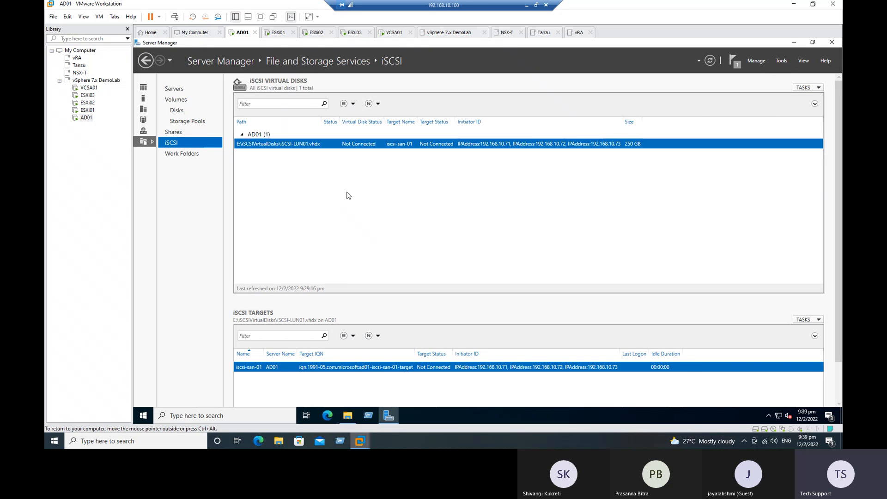
right_click(329, 178)
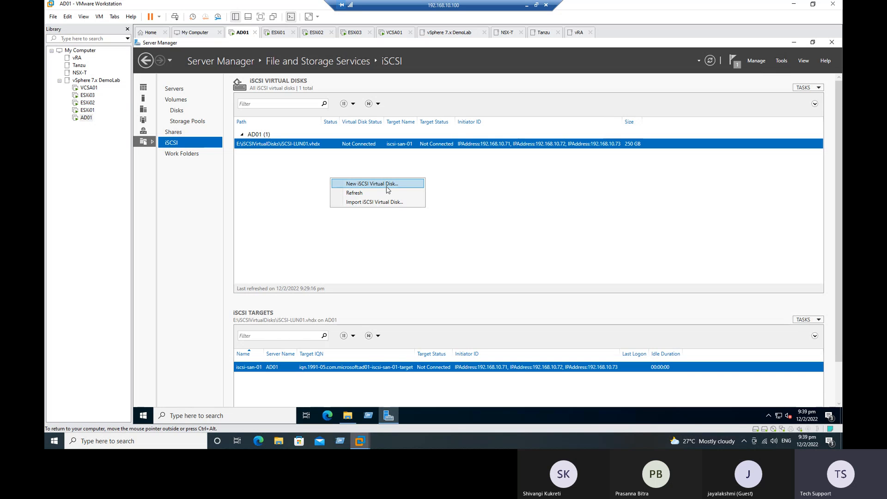
left_click(363, 193)
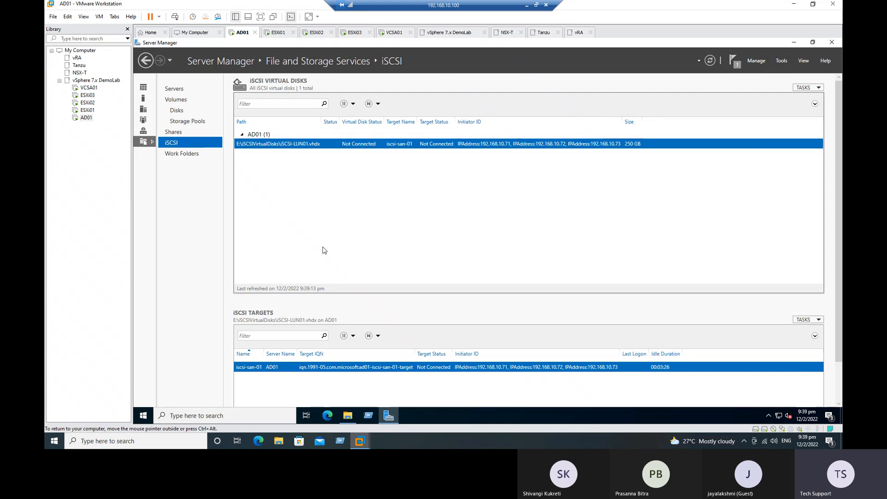
In the Excel iSCSI checklist, set row 8's status B8 to Done with a green fill
left_click(529, 4)
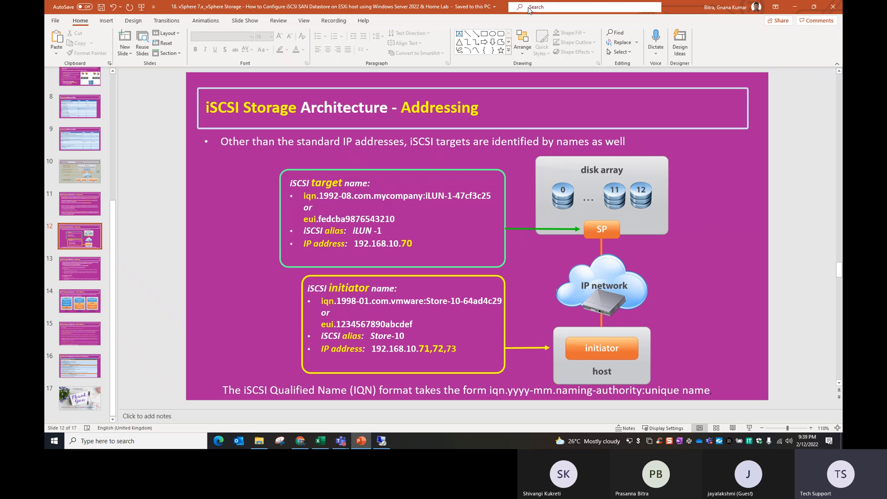
left_click(321, 440)
left_click(224, 240)
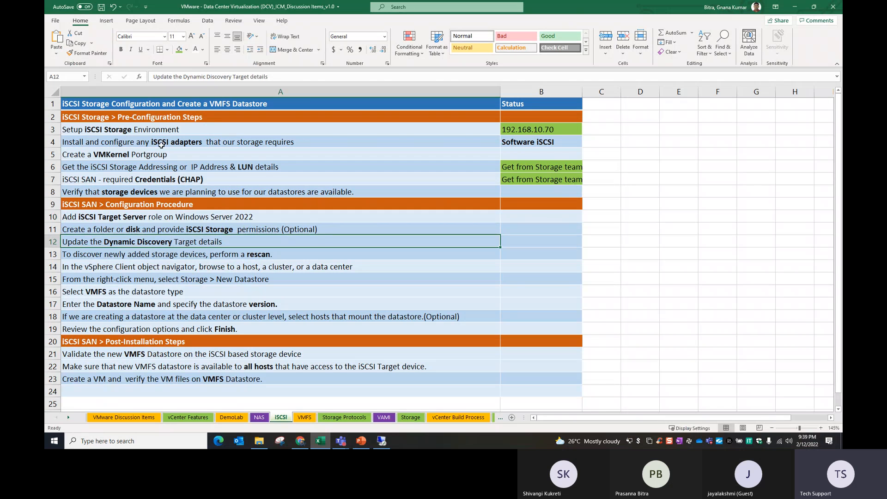
left_click(211, 193)
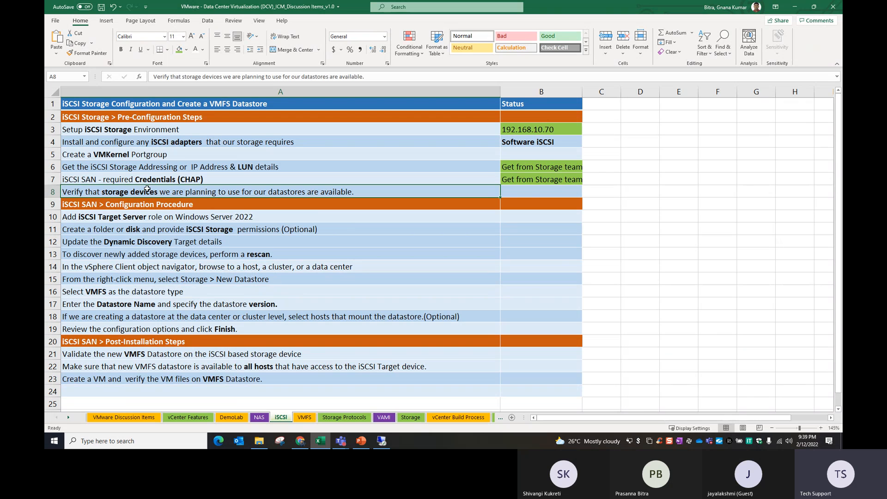
left_click(531, 194)
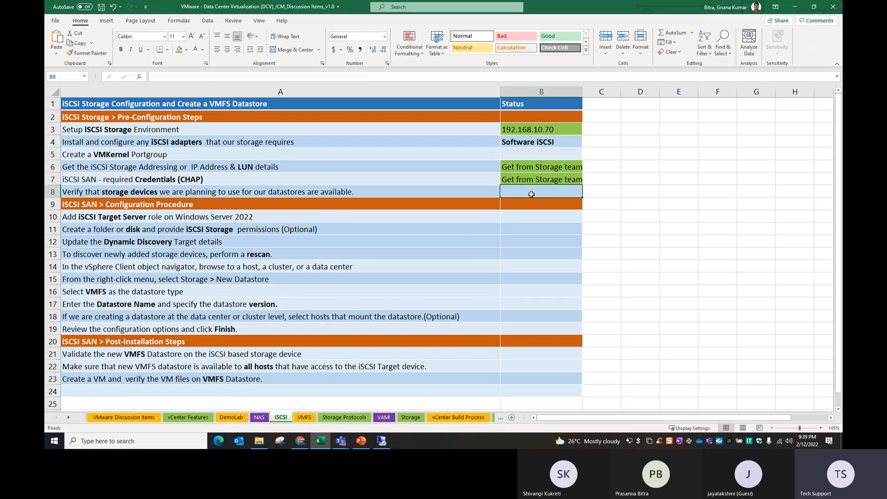
type("Done")
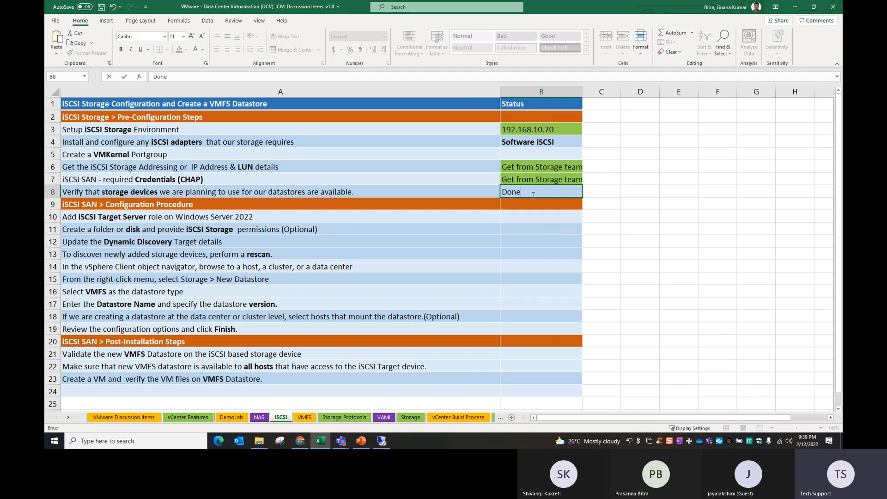
left_click(542, 237)
left_click(536, 192)
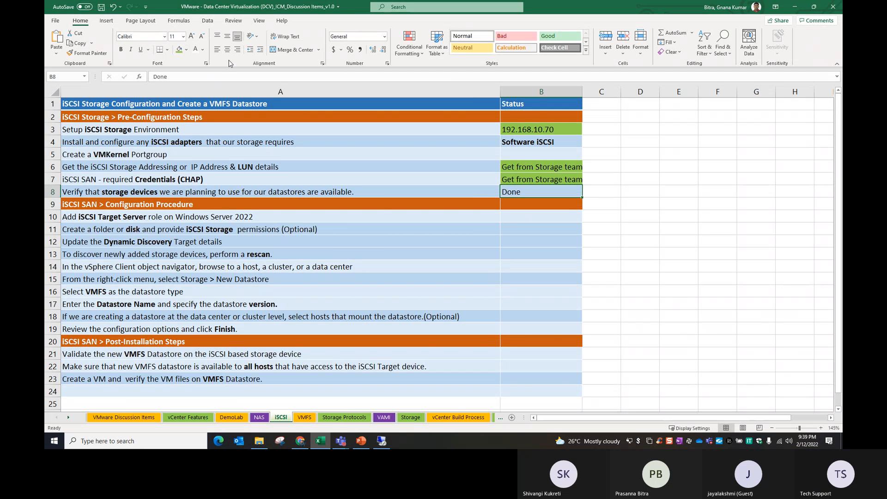
left_click(179, 49)
Copy the Done status from B8 into B10 and save the workbook
left_click(282, 229)
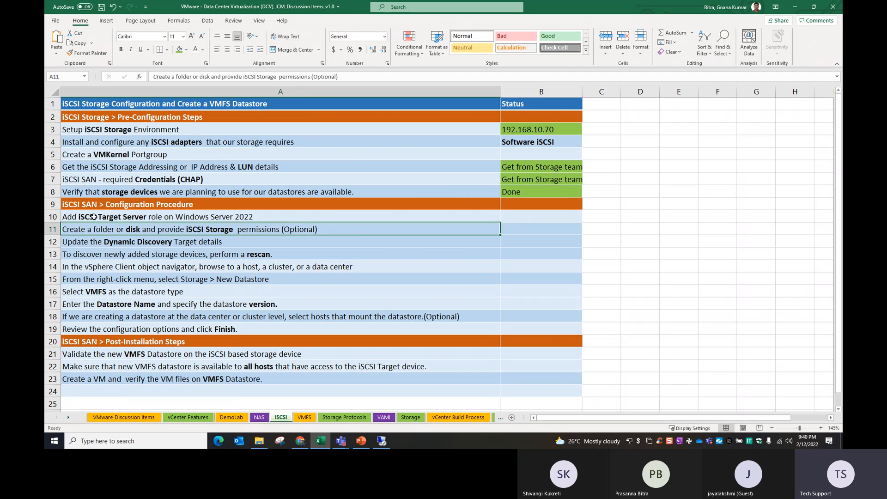
left_click(137, 216)
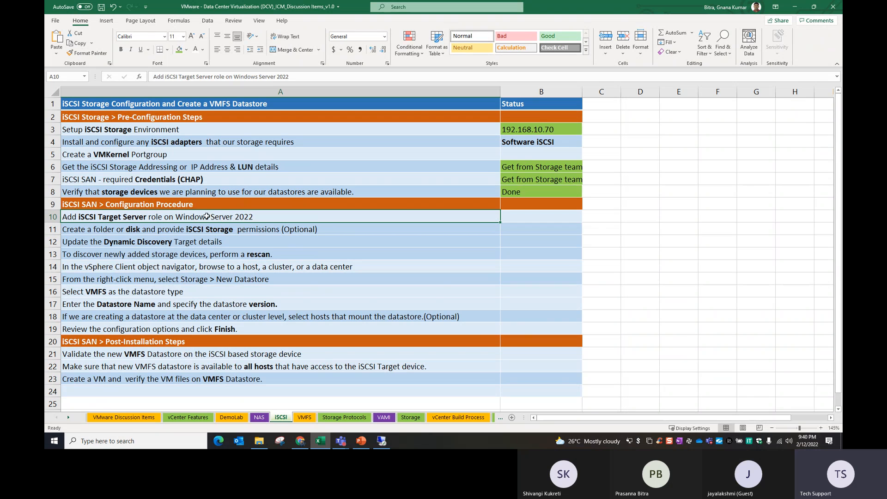
left_click(514, 221)
left_click(521, 195)
key("ctrl+c")
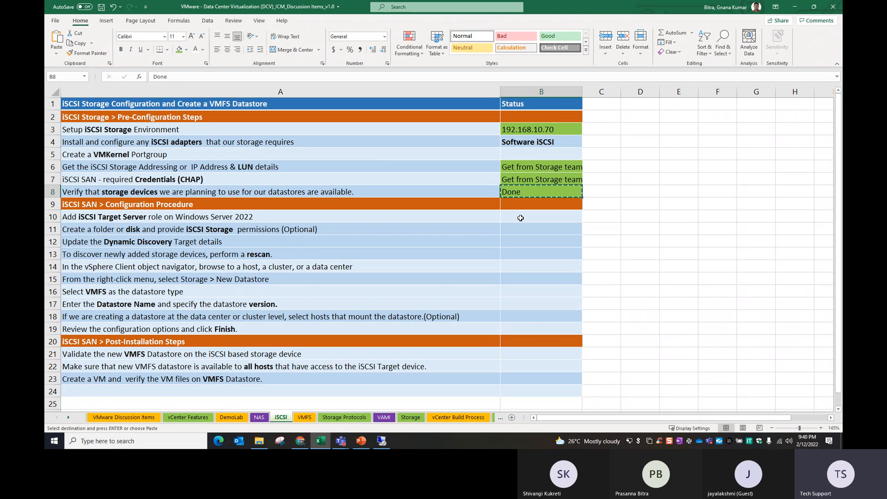
left_click(520, 216)
key("ctrl+v")
key("ctrl+s")
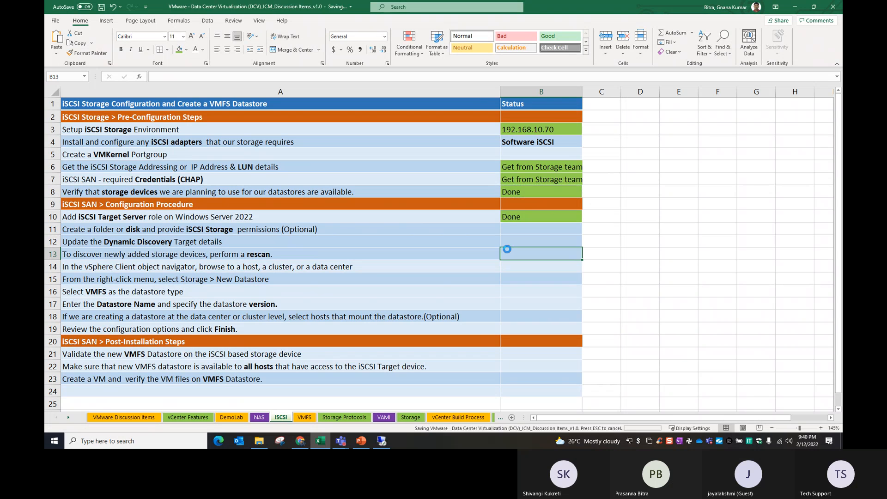
Fill Done down from B10 into B11 for the create folder-or-disk step
left_click(116, 233)
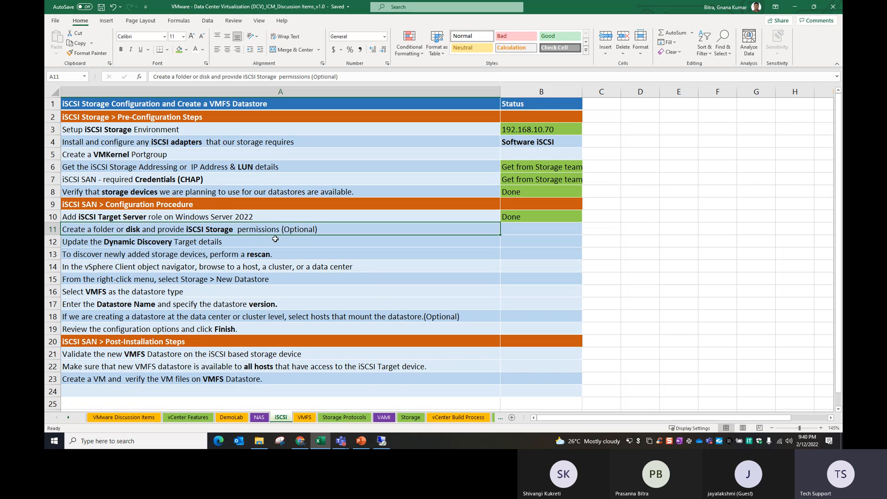
left_click(293, 240)
left_click(338, 231)
double_click(338, 231)
key("Return")
left_click(247, 232)
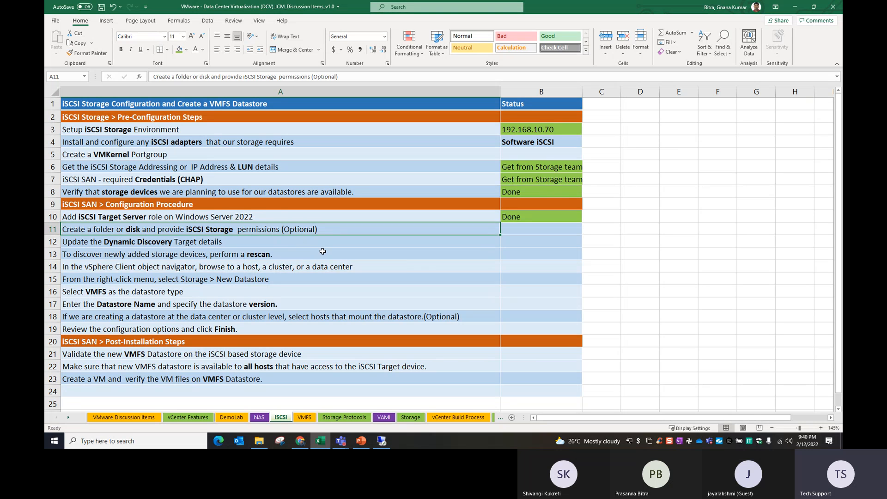
left_click_drag(519, 218, 519, 227)
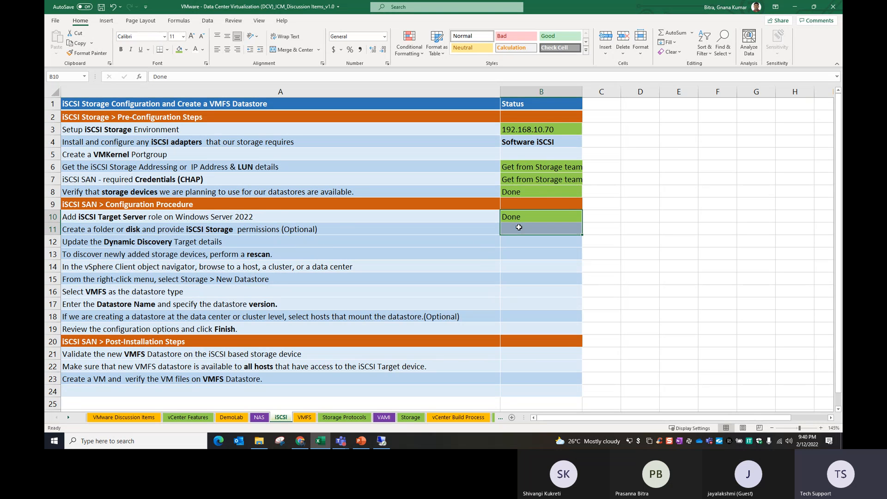
key("ctrl+d")
left_click(165, 254)
left_click(91, 245)
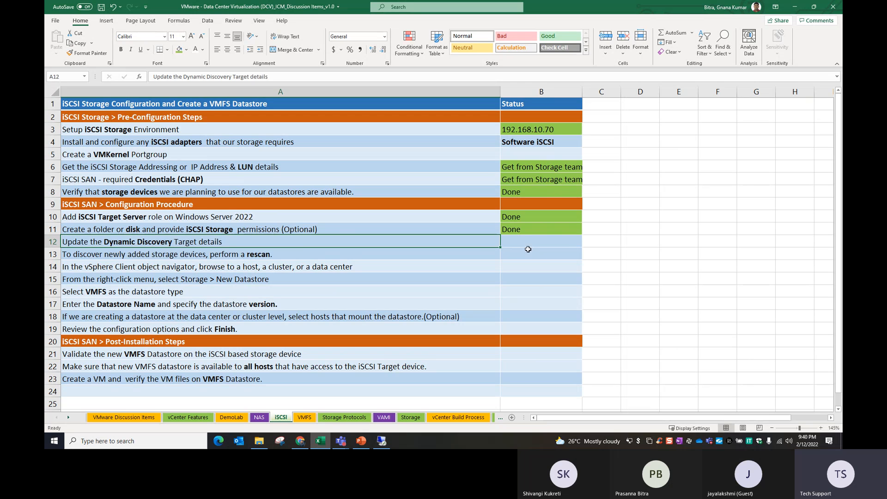
left_click(528, 241)
left_click(102, 155)
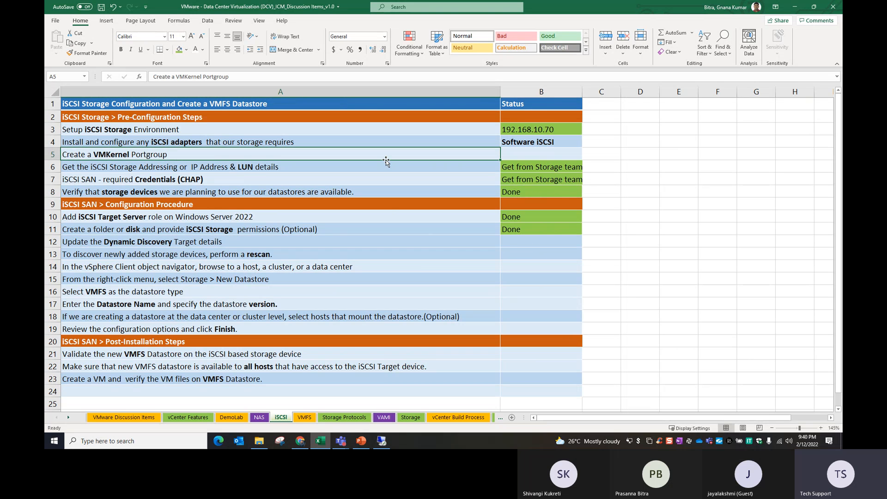
left_click(196, 143)
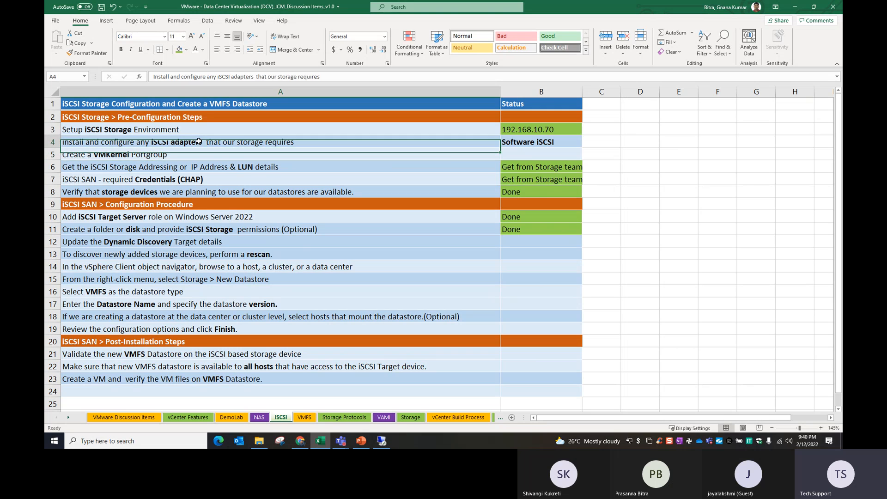
left_click(542, 141)
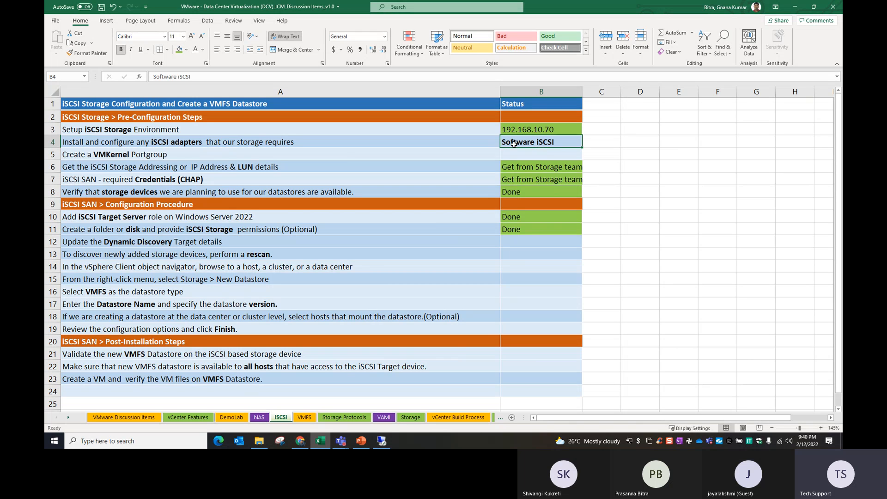
left_click(189, 155)
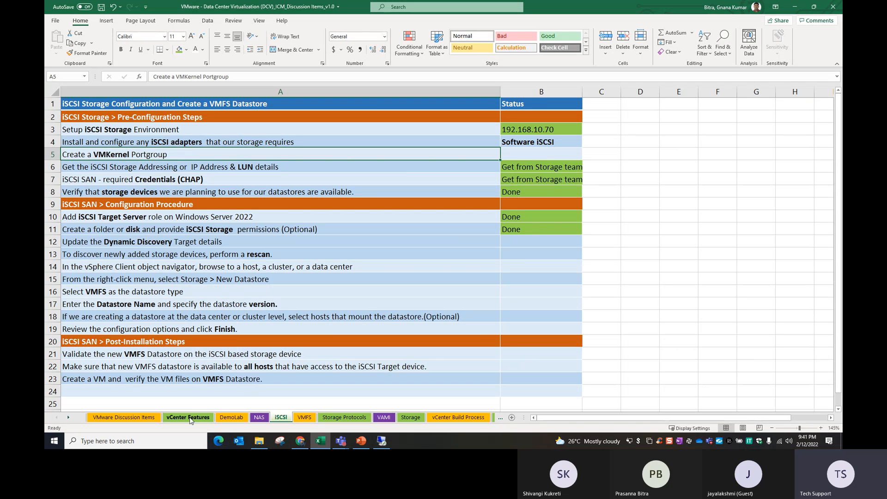
On the DemoLab sheet, extend the IP series from 192.168.10.84–.86 through 192.168.10.89
left_click(231, 417)
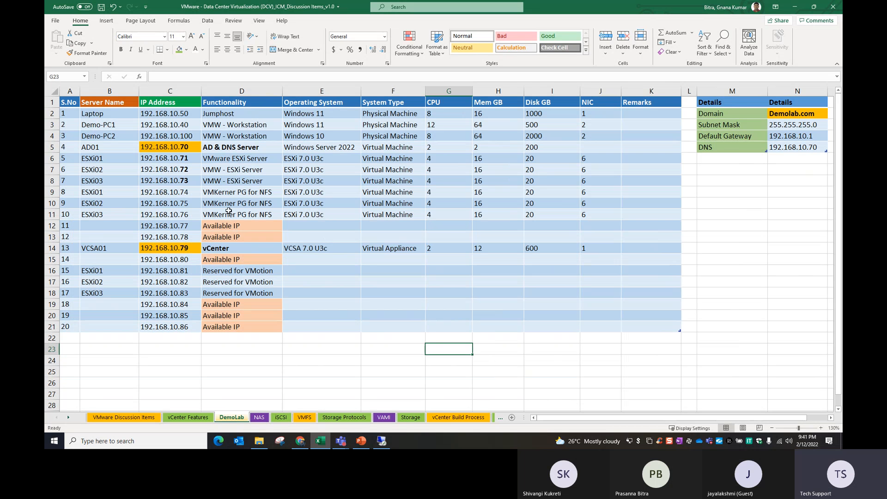
left_click_drag(238, 194, 240, 214)
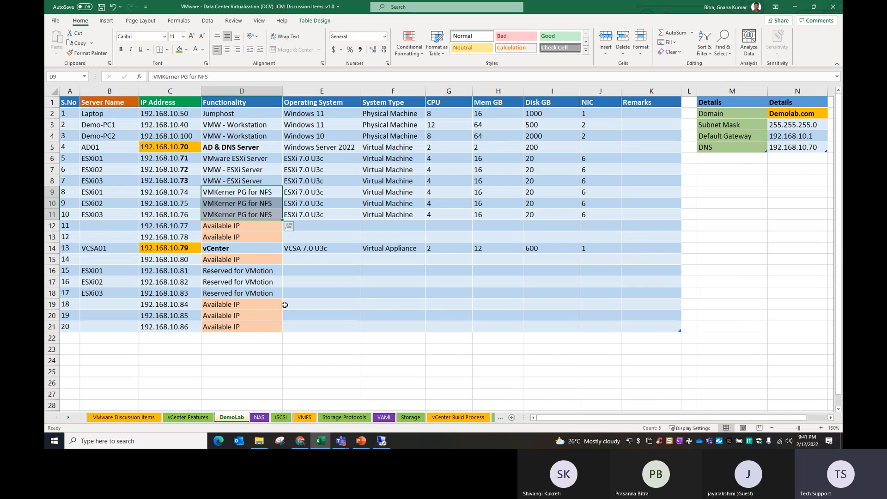
left_click_drag(189, 310, 188, 326)
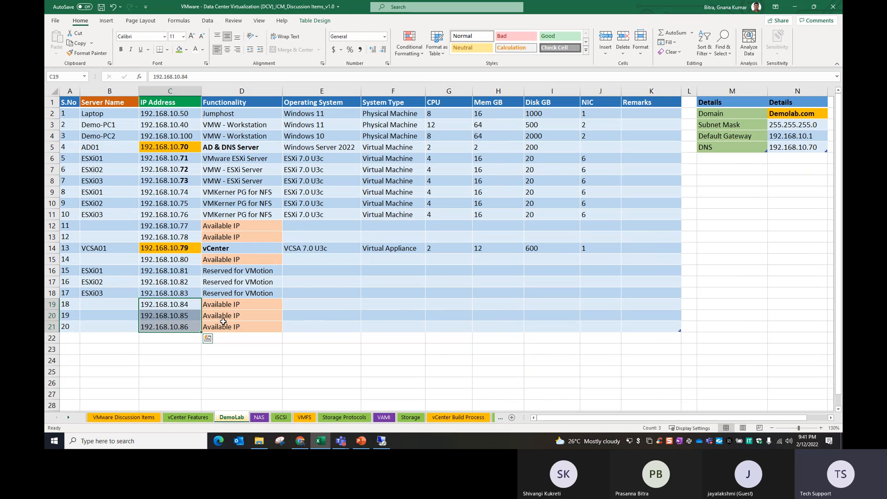
left_click(183, 306)
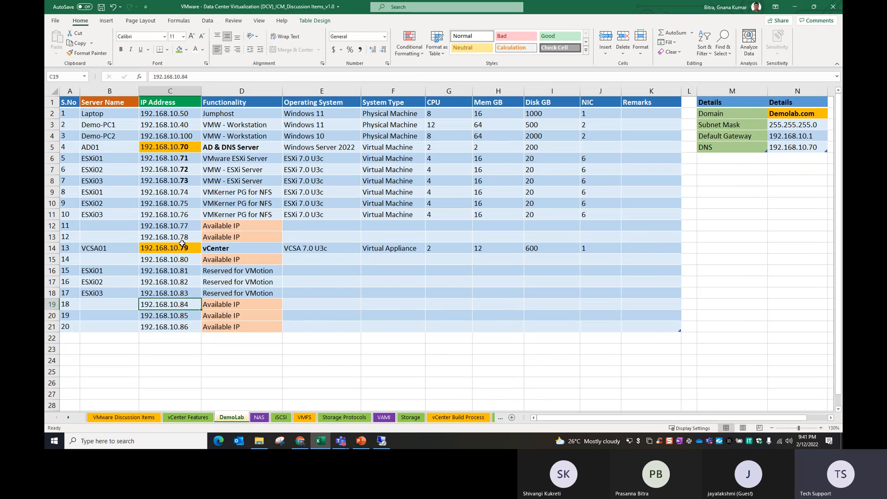
left_click(191, 327)
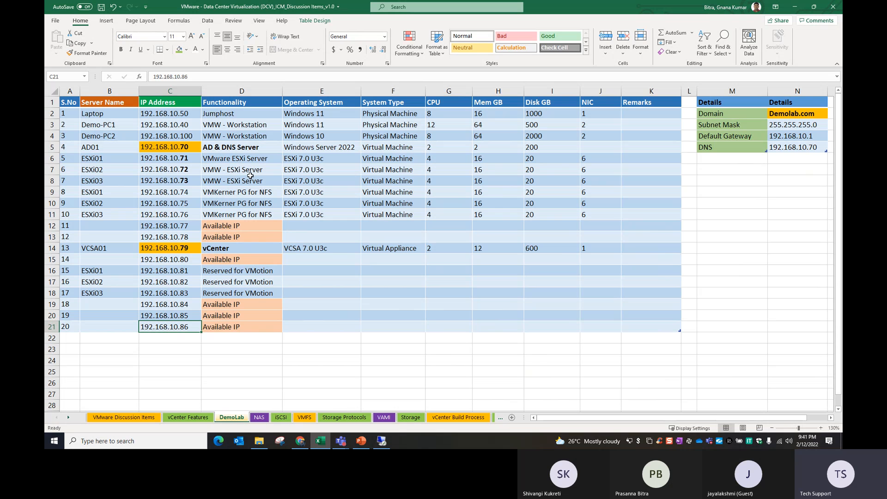
left_click_drag(188, 301, 201, 366)
left_click(246, 386)
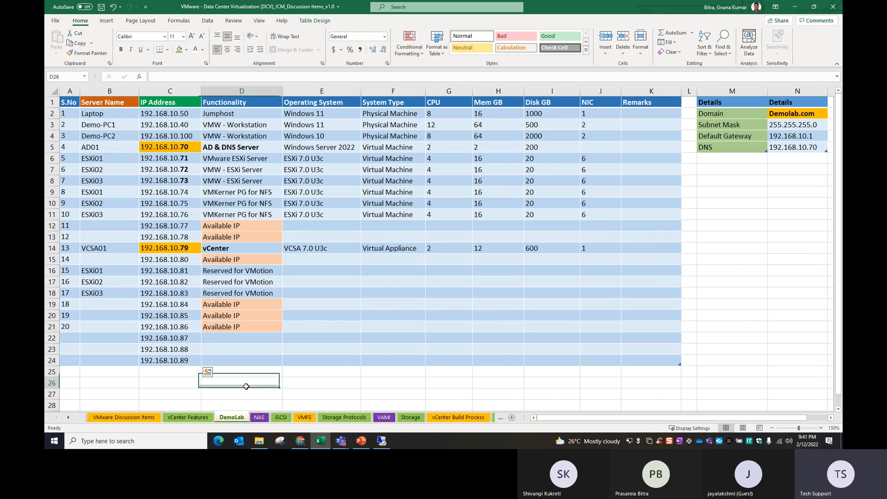
Review the new IP addresses and Available IP labels, then return to the AD01 window
left_click_drag(188, 305, 190, 338)
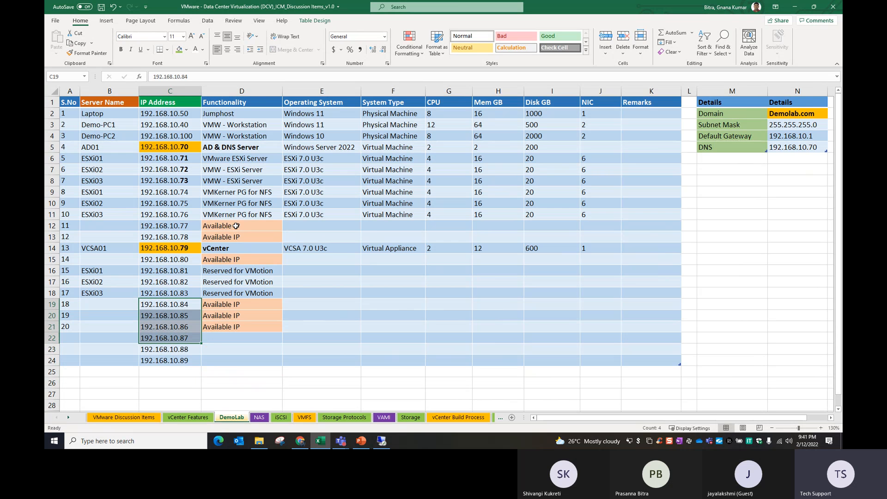
left_click(183, 304)
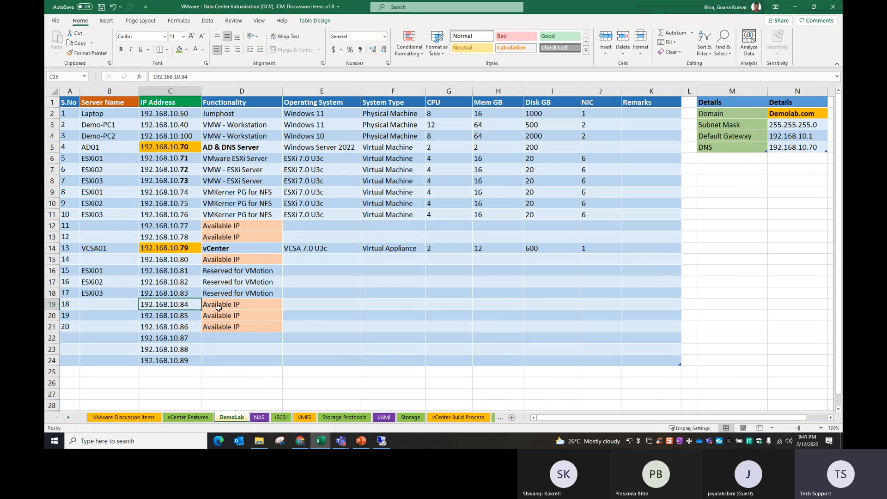
left_click_drag(246, 308, 248, 329)
left_click(230, 360)
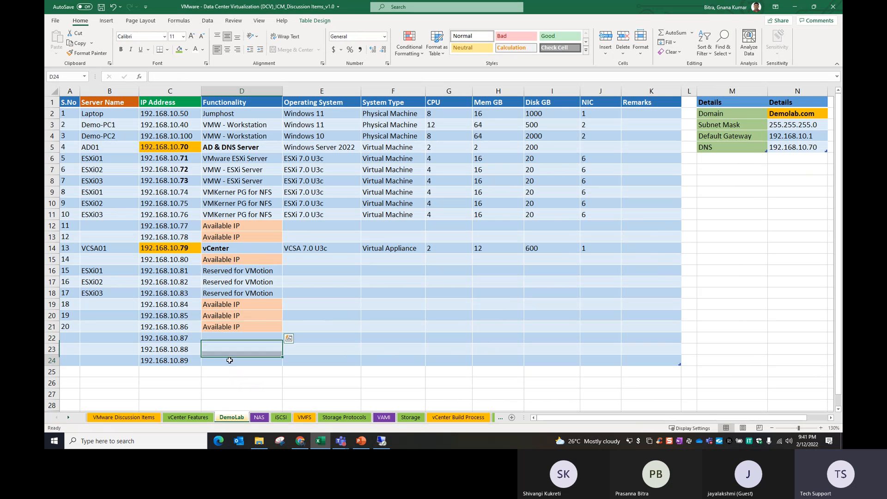
left_click(382, 442)
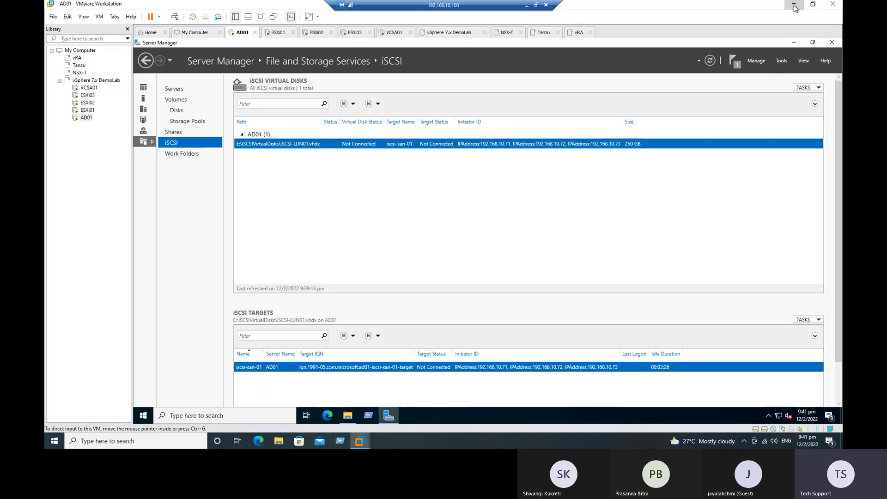
Open Chrome to the vCenter welcome page at 192.168.10.79 and launch the HTML5 vSphere Client
left_click(793, 6)
double_click(68, 60)
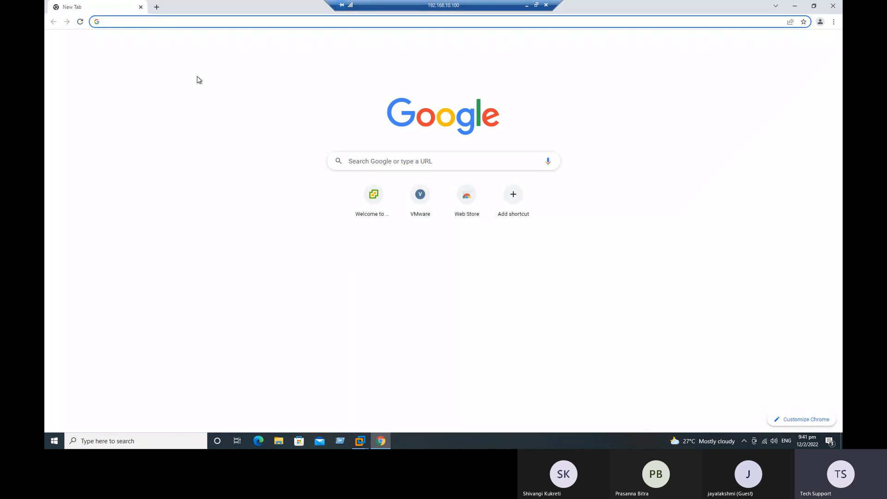
left_click(188, 21)
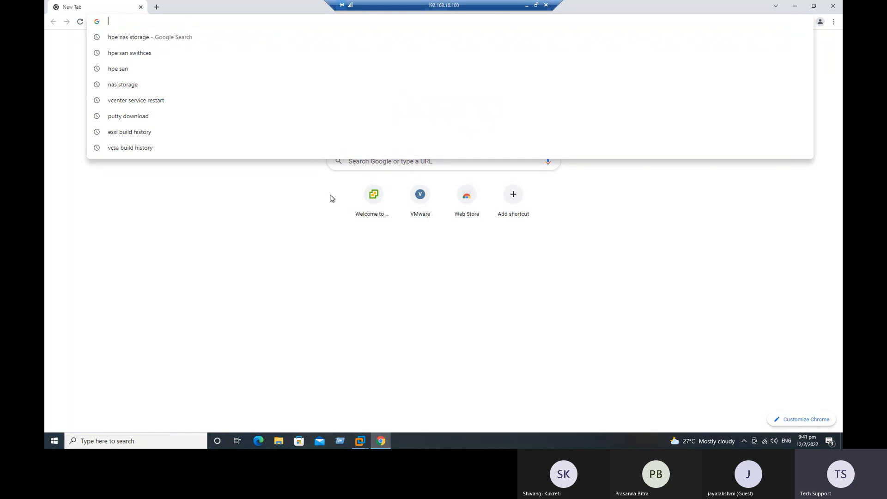
left_click(370, 196)
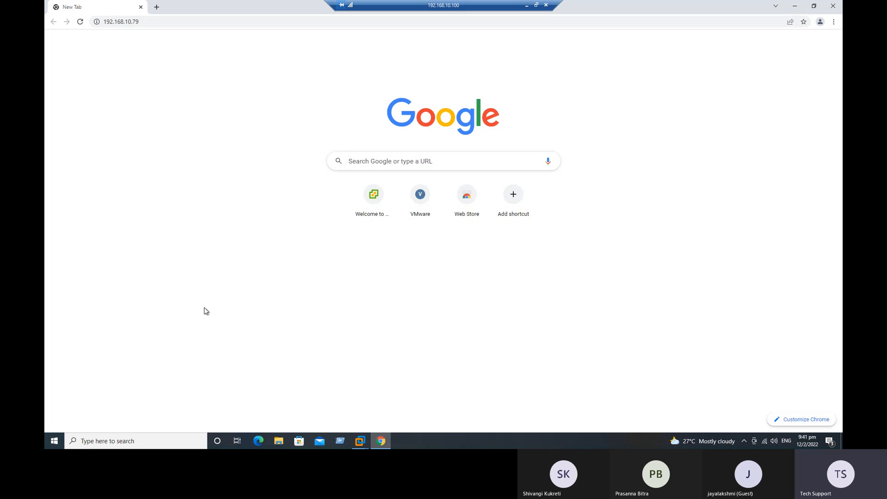
left_click(80, 22)
left_click(373, 214)
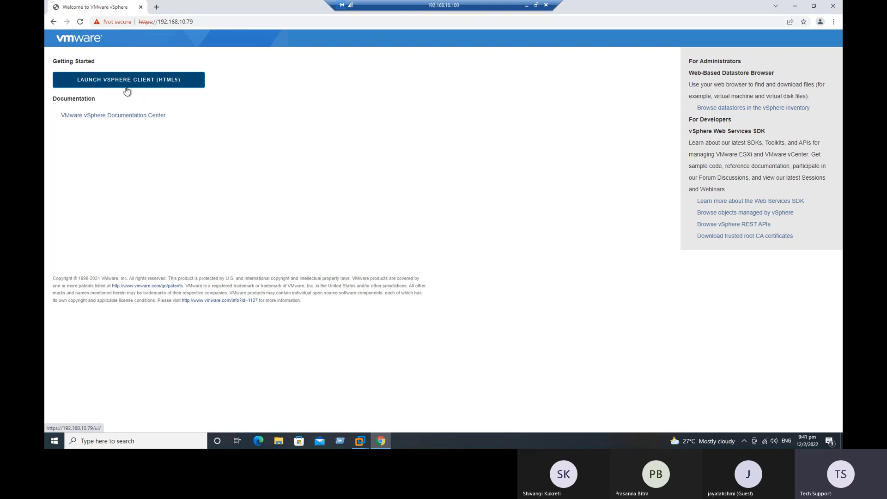
left_click(147, 83)
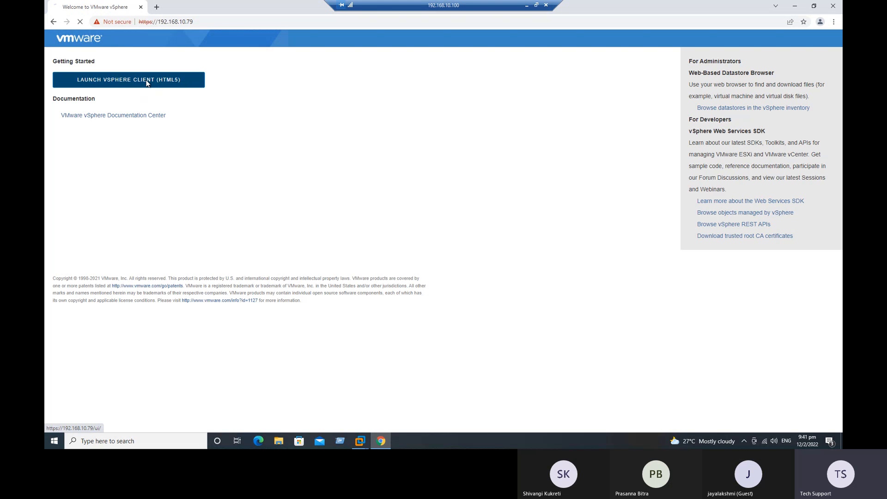
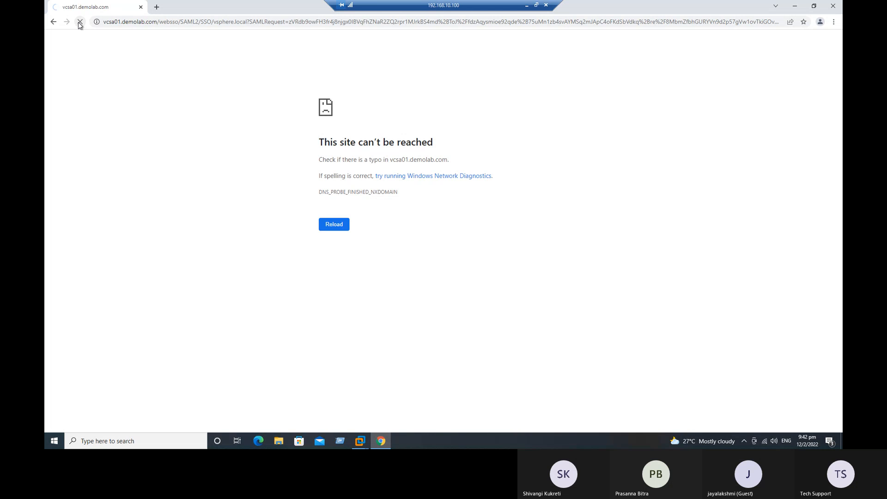
left_click(156, 7)
left_click(150, 23)
type("https")
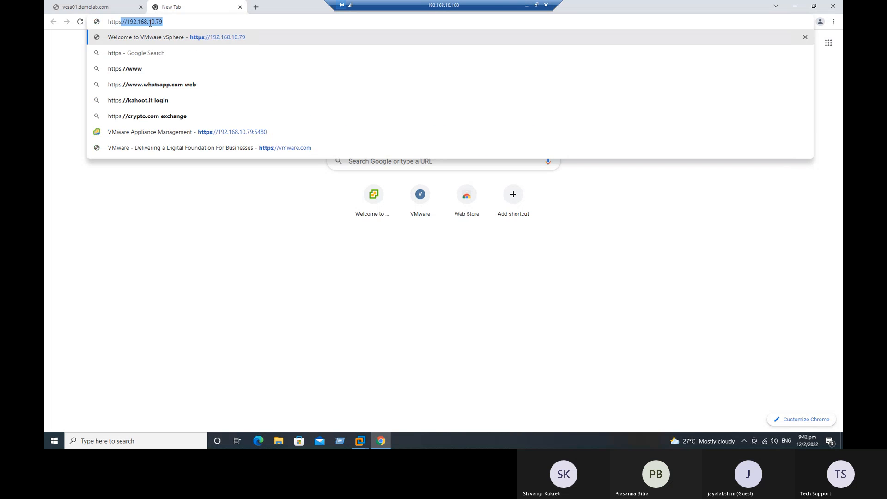
key("Right")
key("Return")
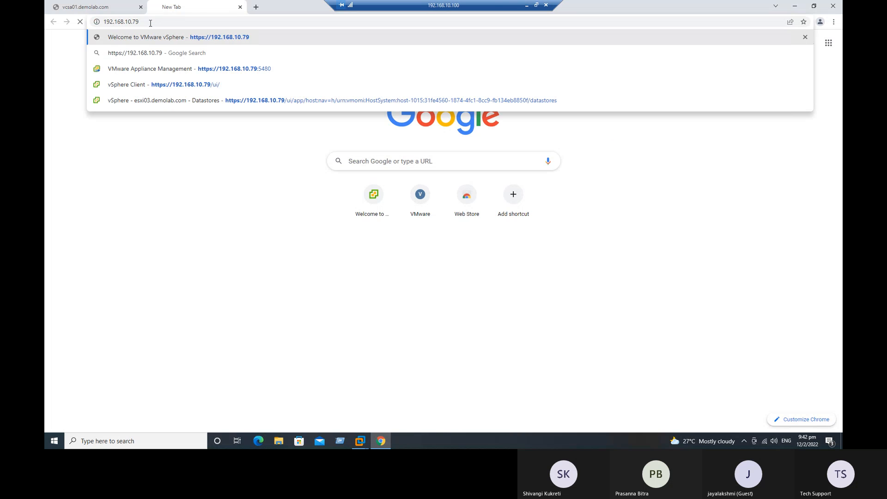
left_click(128, 84)
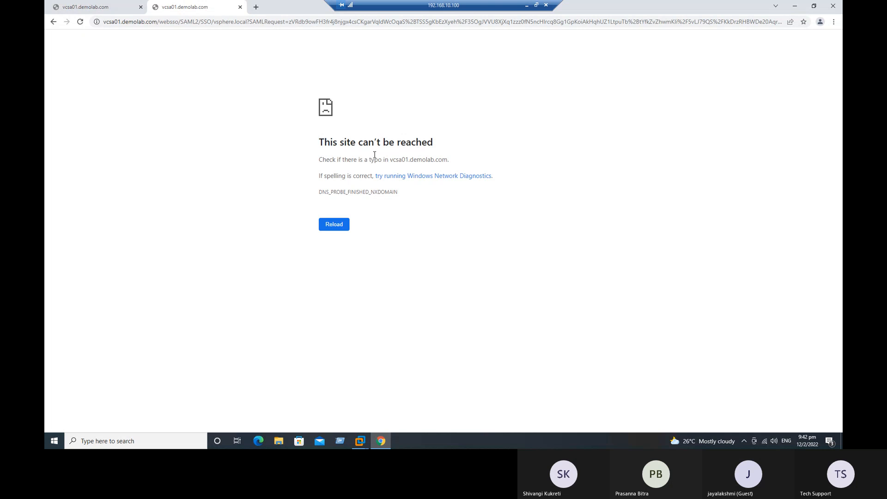
left_click_drag(347, 142, 439, 146)
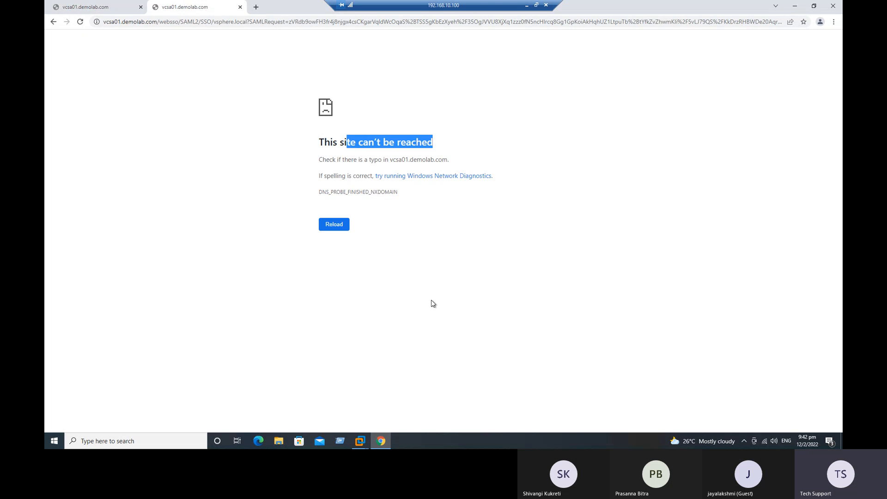
left_click(360, 441)
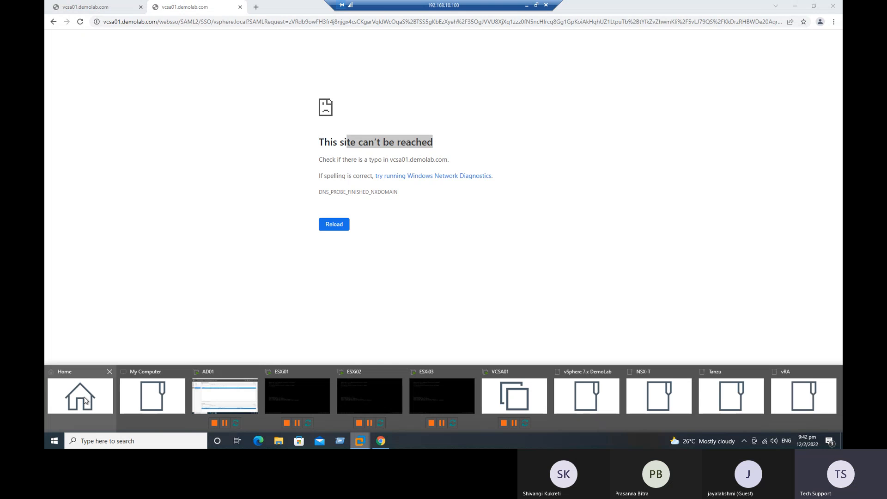
Switch to VMware Workstation and view the VCSA01 virtual machine console
left_click(81, 397)
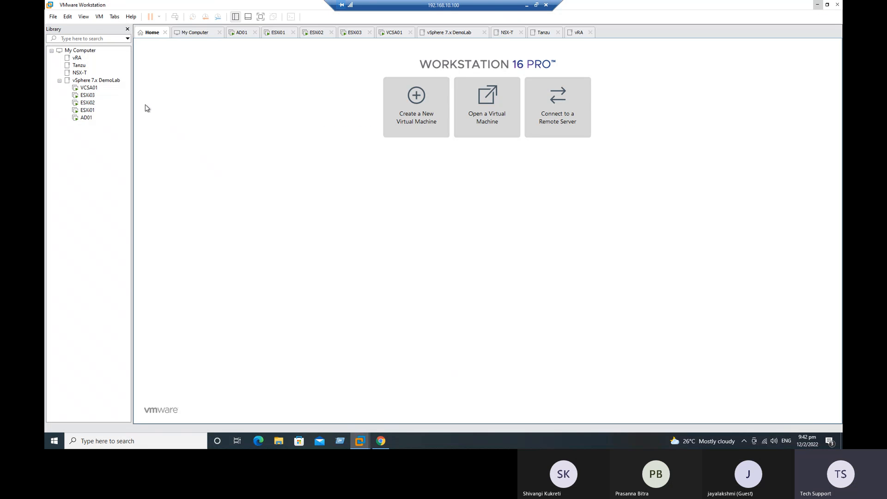
left_click(87, 89)
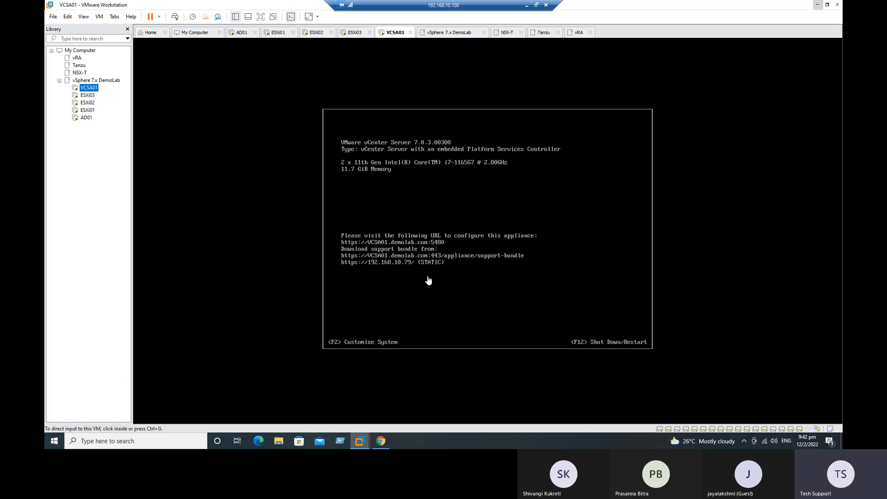
left_click(229, 209)
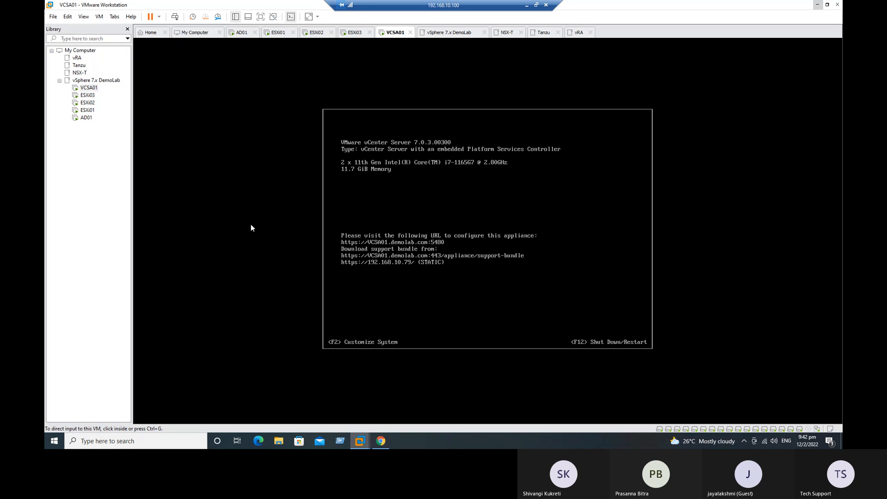
Check VCSA01's network adapter (Custom VMnet0, auto-bridging) in its settings, then minimize Workstation
right_click(92, 87)
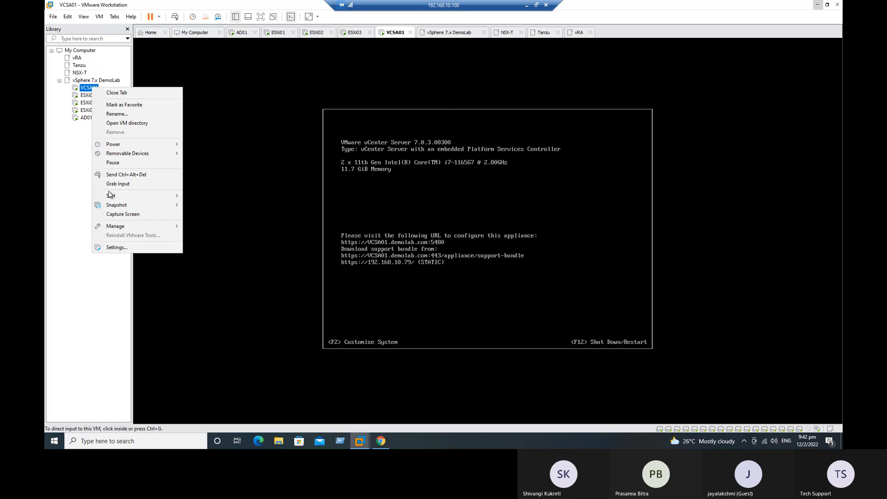
left_click(127, 259)
right_click(90, 89)
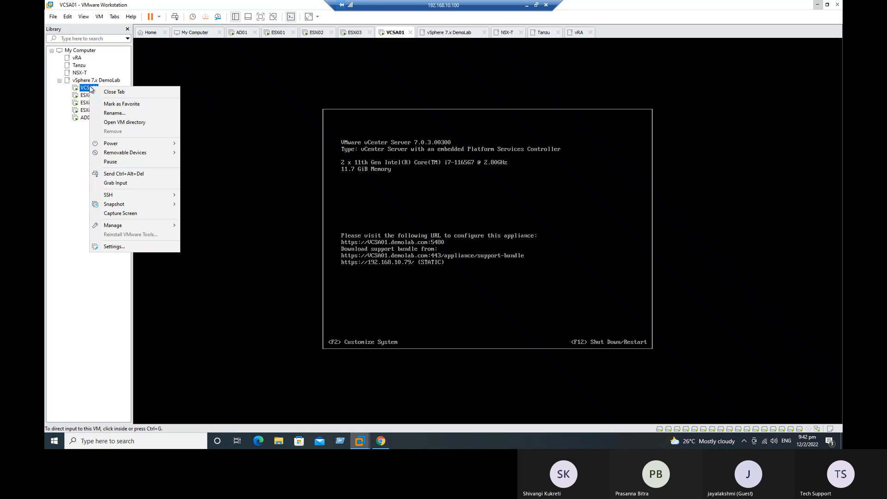
left_click(140, 248)
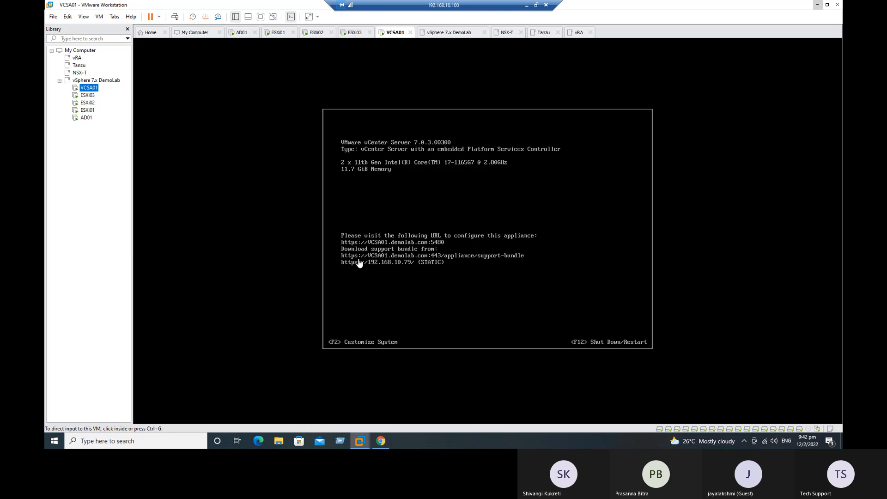
left_click(337, 249)
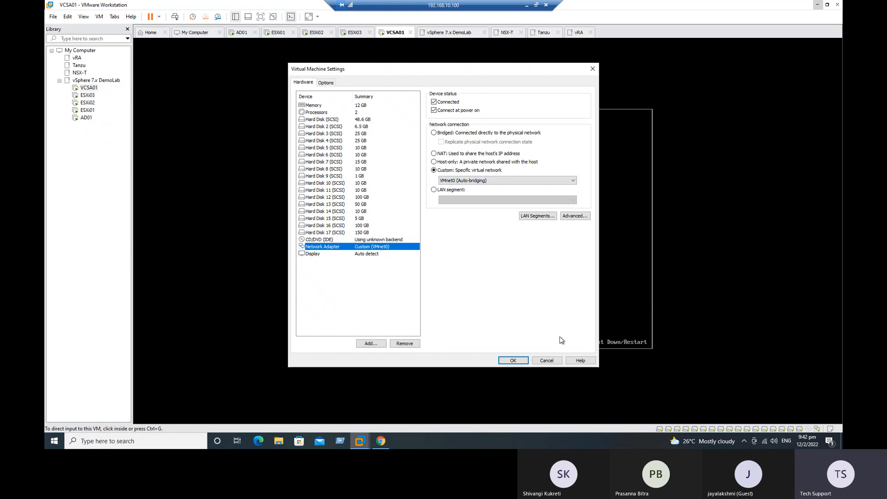
left_click(512, 360)
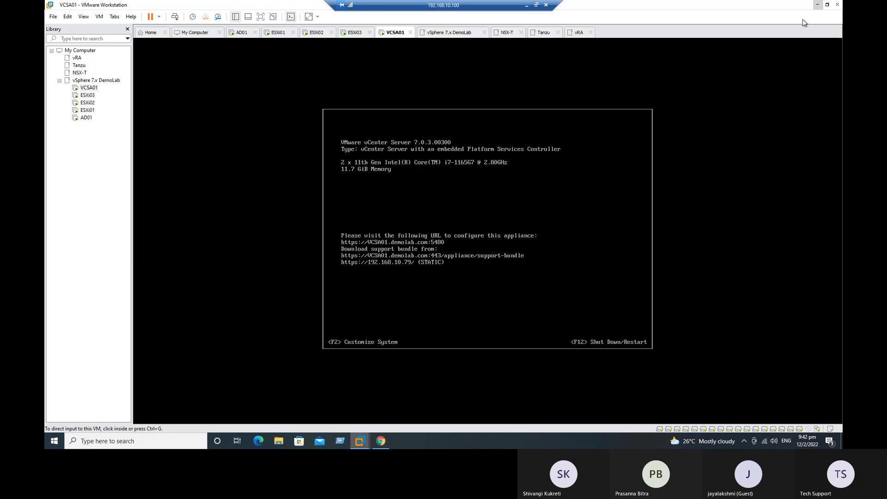
left_click(817, 4)
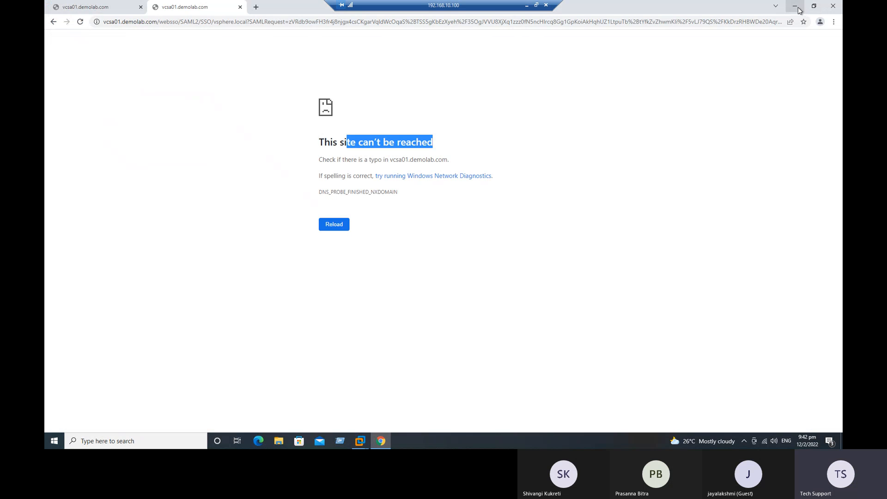
Search Google for 'putty download' from Chrome's address bar
left_click(795, 6)
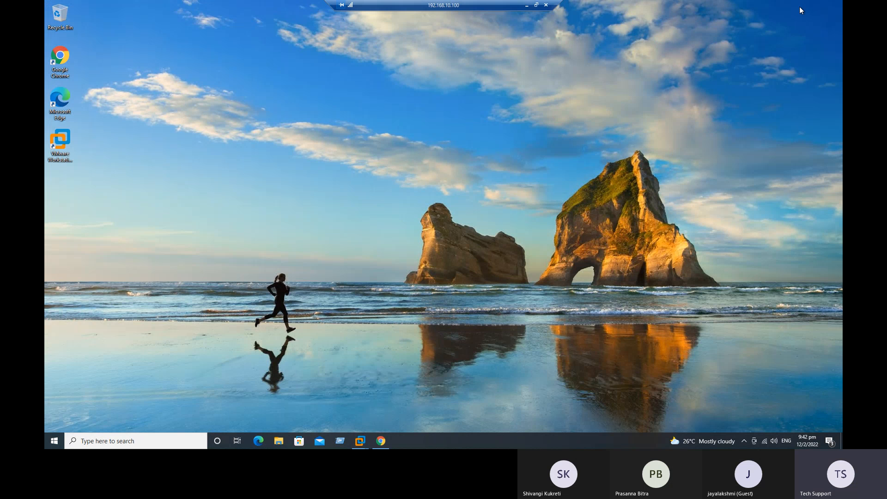
left_click(379, 441)
left_click(191, 23)
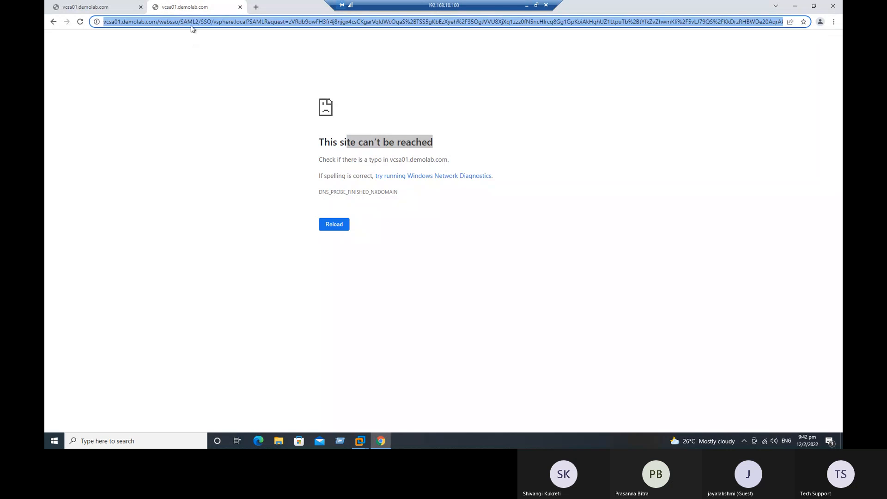
type("putty")
key("BackSpace")
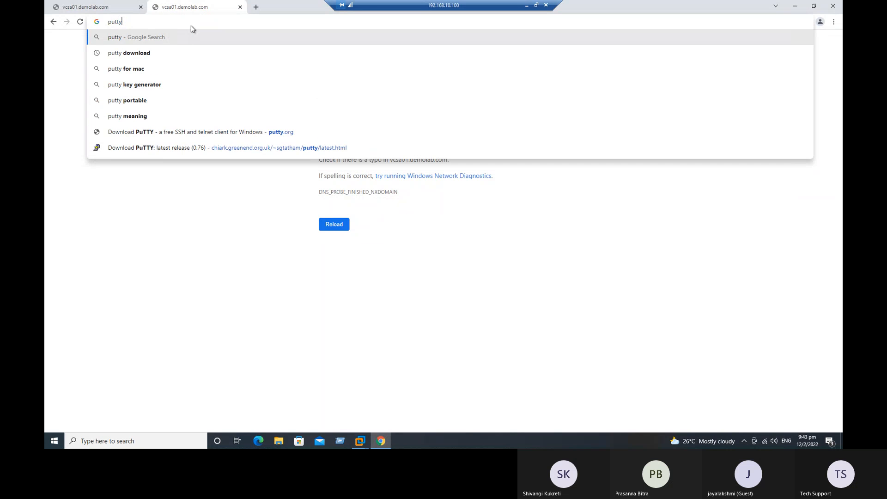
type("dow")
key("Return")
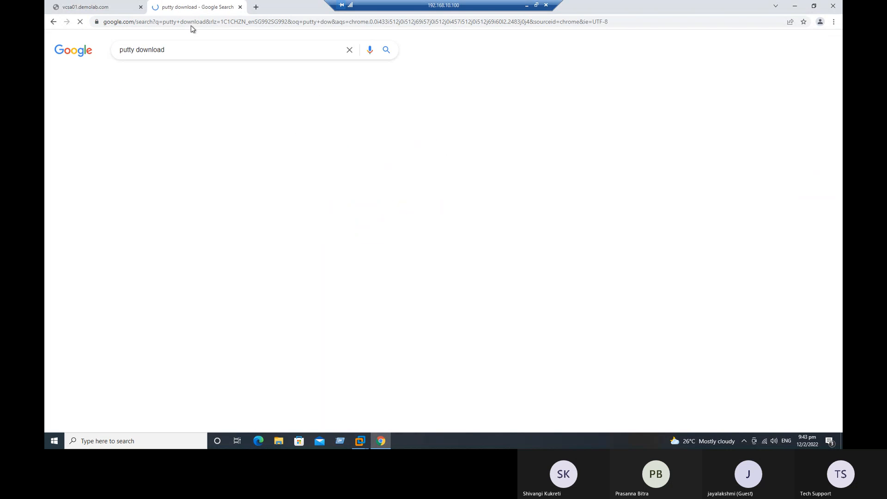
Show the downloaded putty.exe in its folder from Chrome's Downloads list
left_click(833, 22)
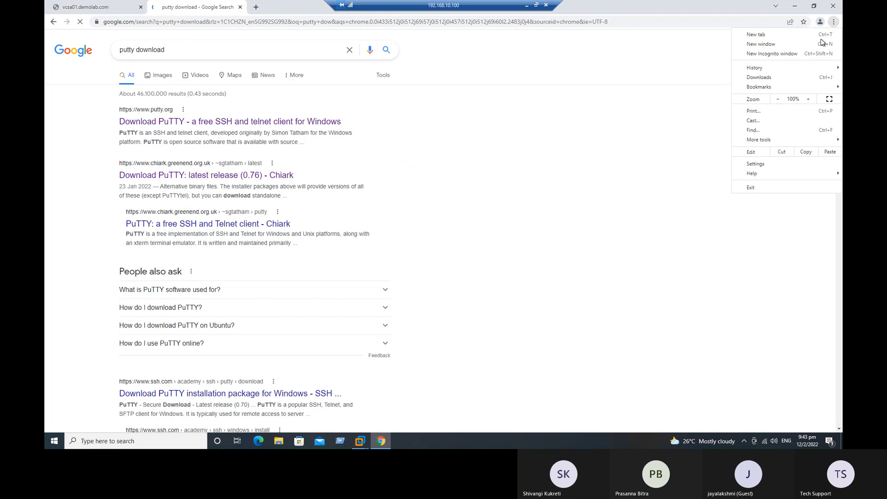
left_click(775, 81)
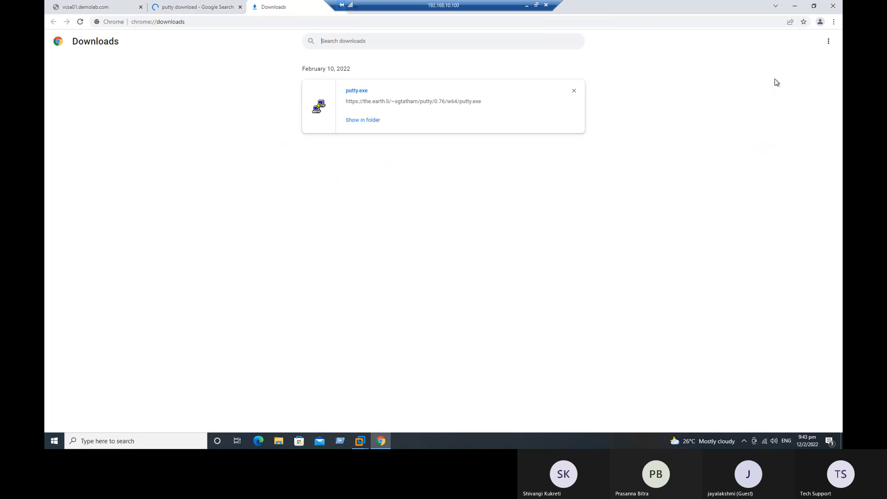
left_click(365, 121)
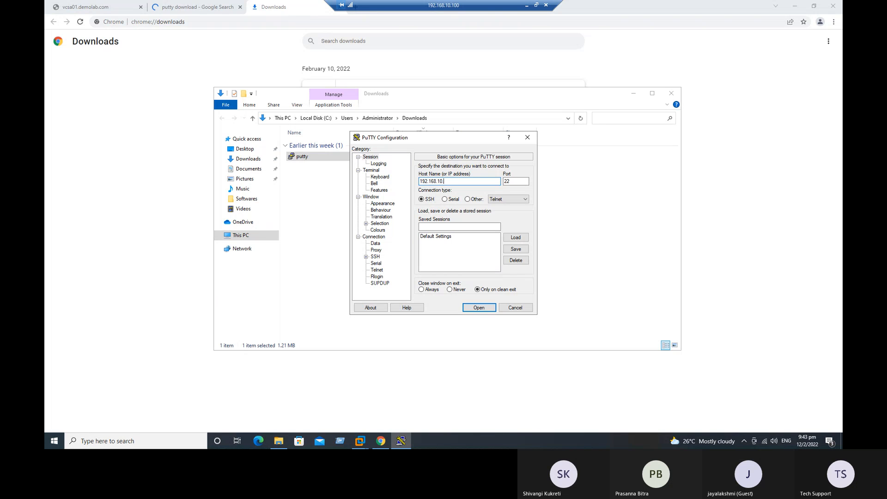
Open the SSH session to 192.168.10.79 and log in as root
key("Return")
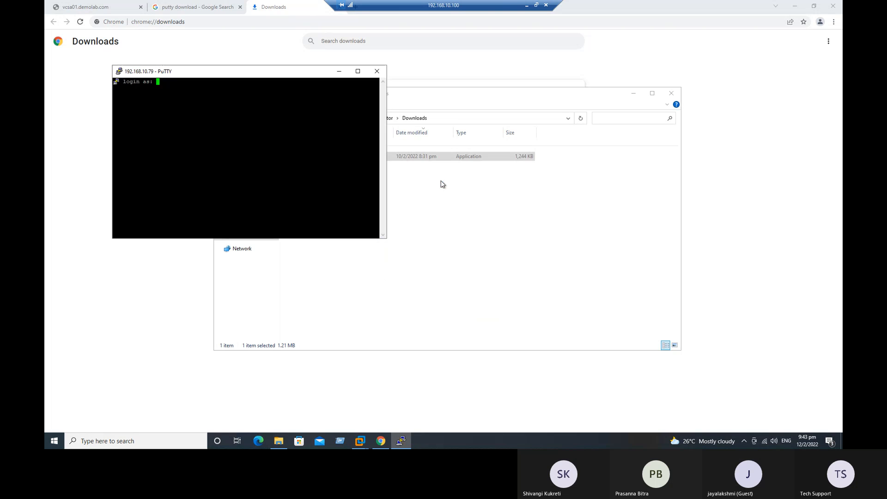
type("root")
key("Return")
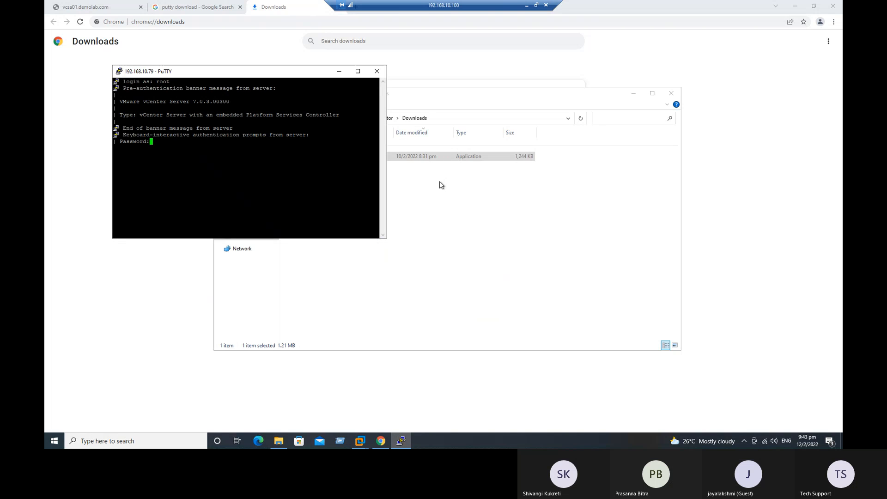
key("Return")
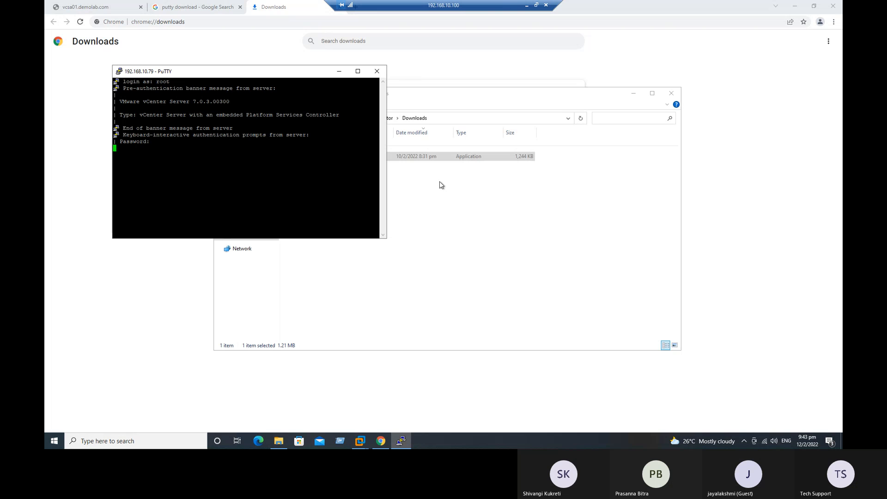
Change the PuTTY terminal font to 20-point via Change Settings > Window > Appearance
left_click_drag(253, 75, 390, 112)
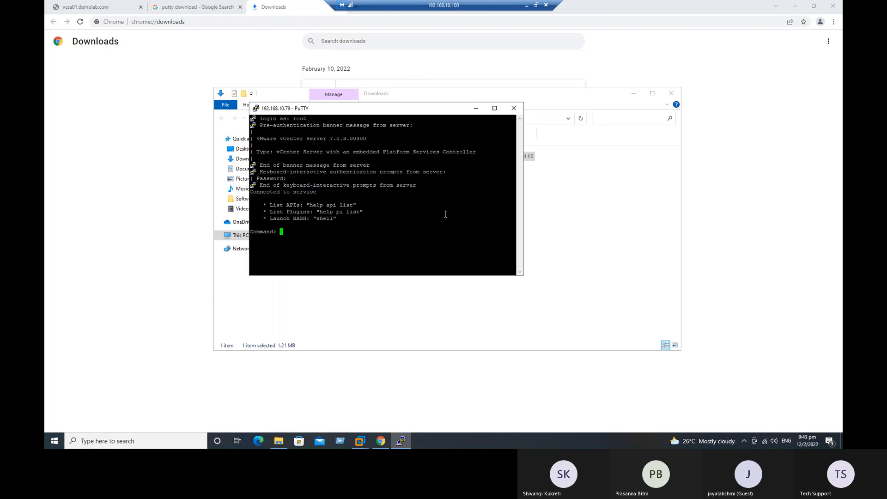
left_click(255, 109)
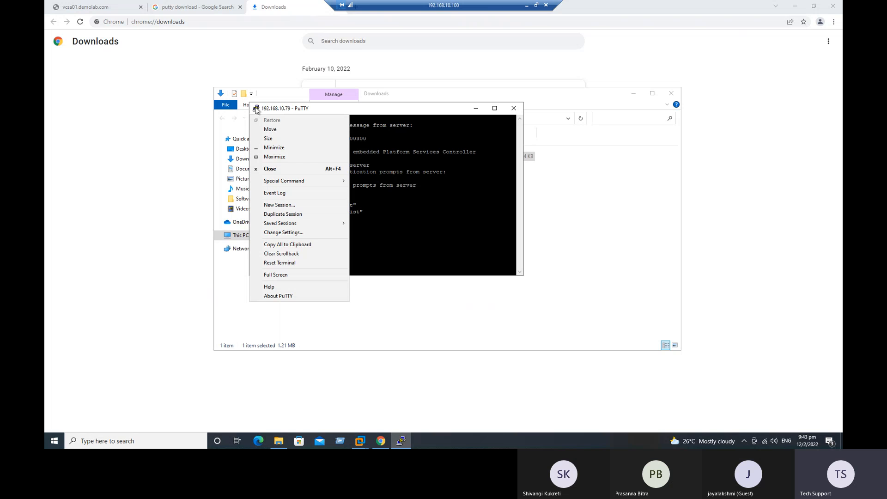
left_click(293, 233)
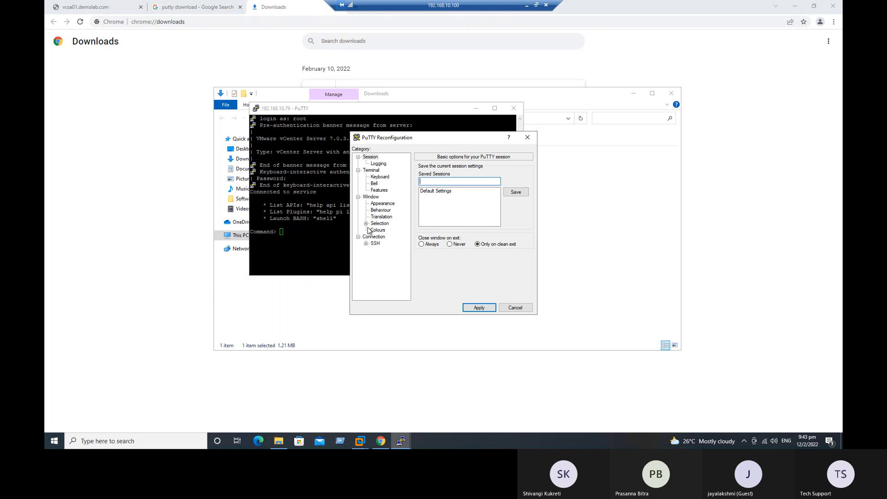
left_click(381, 204)
left_click(515, 216)
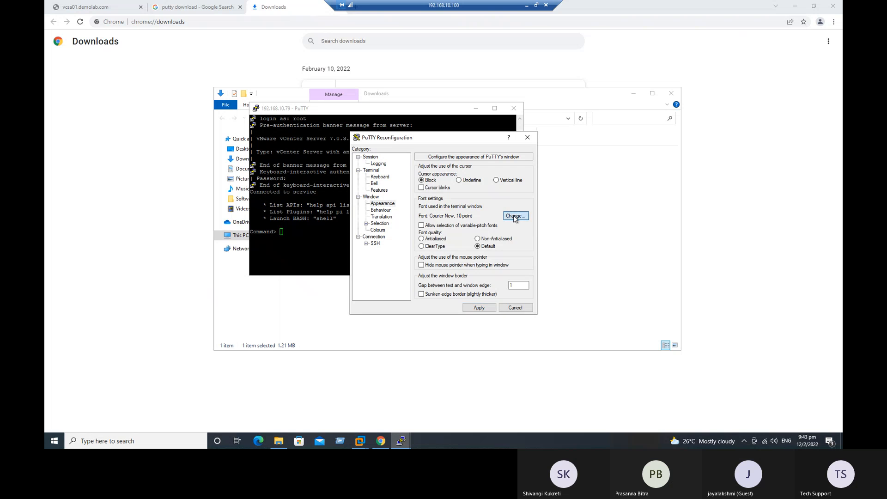
left_click(514, 256)
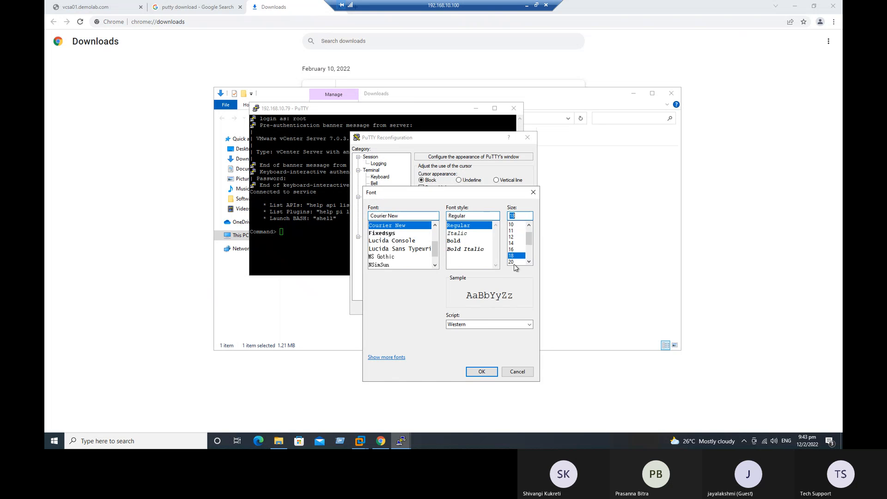
left_click(514, 262)
left_click(481, 371)
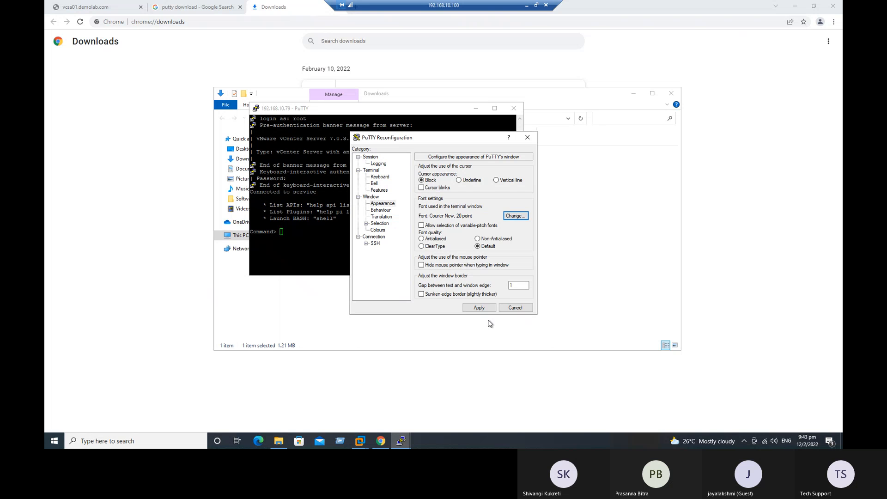
left_click(480, 306)
left_click_drag(406, 111, 337, 39)
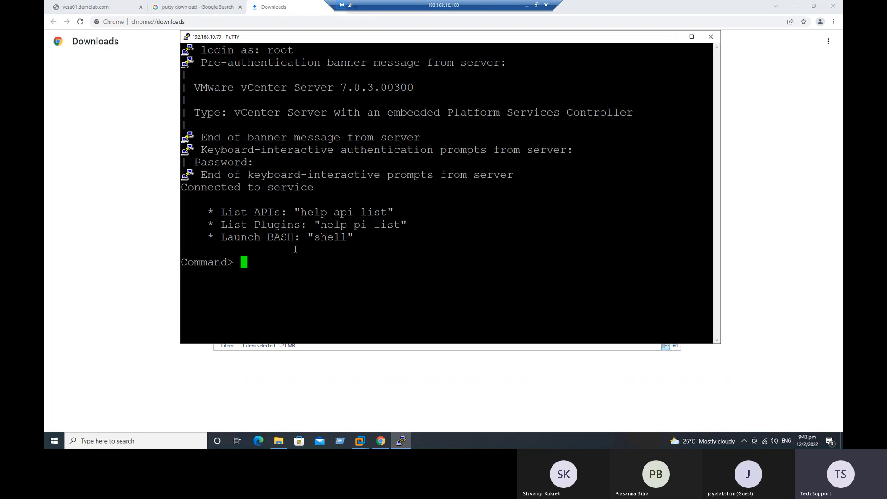
Enter the appliance's root bash shell with 'shell' and clear the screen
type("shell")
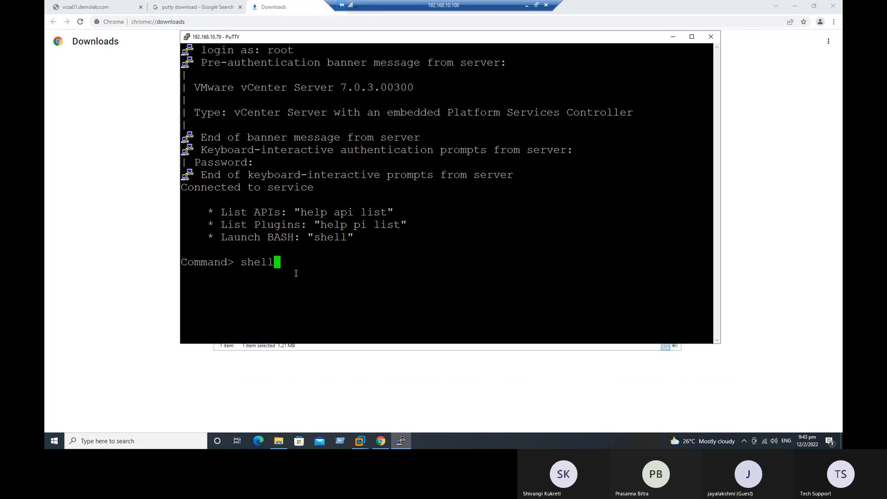
key("Return")
type("clear")
key("Return")
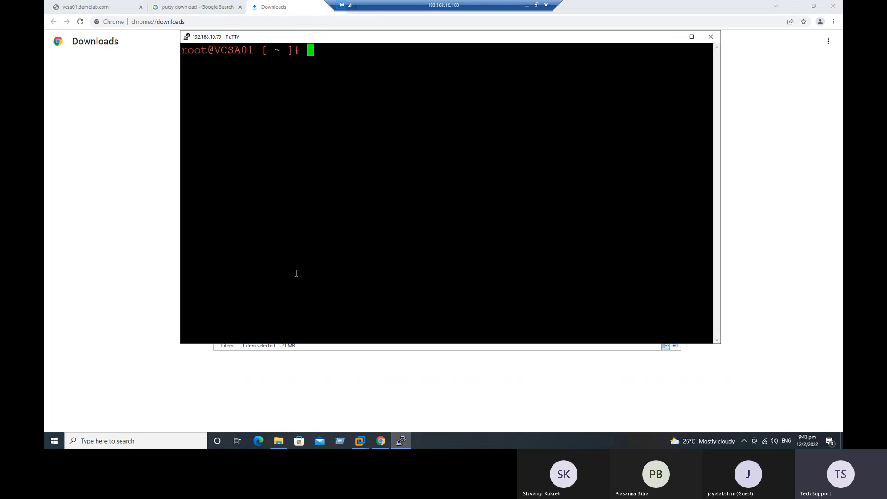
Run 'service-control --all --status' and review the running and stopped services
left_click_drag(344, 41, 346, 98)
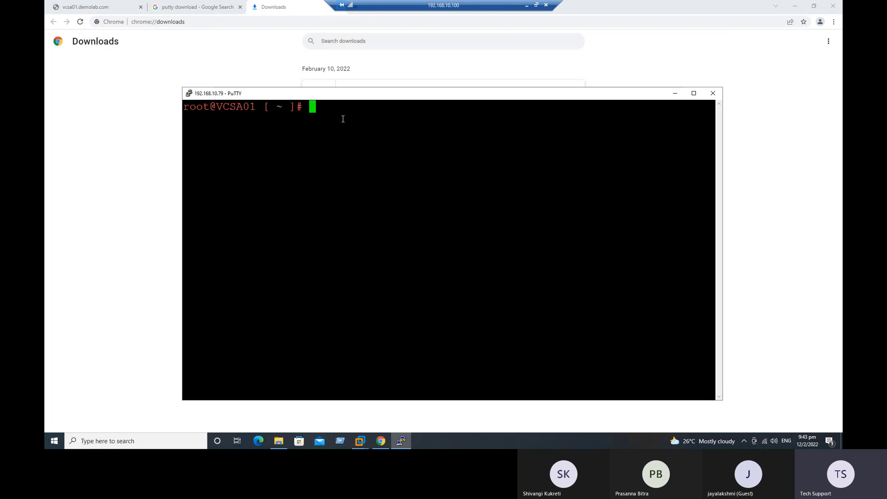
type("service-cont")
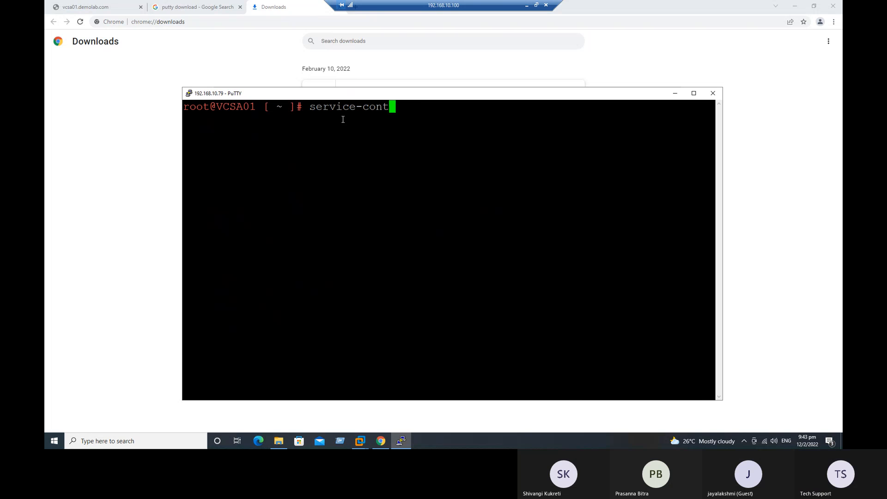
type("rol --")
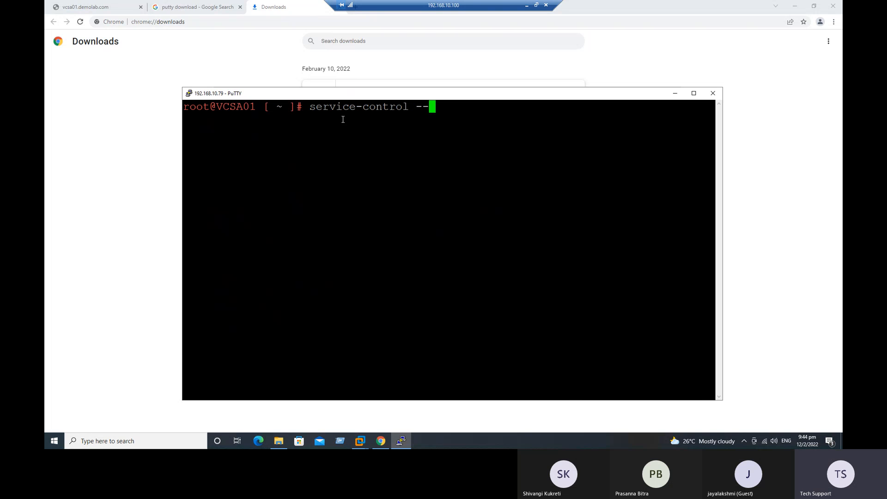
type("all --status")
key("Return")
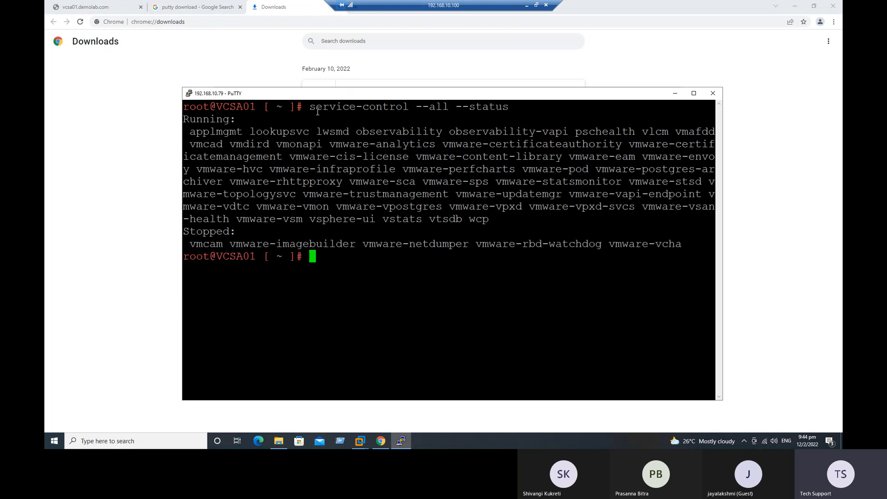
left_click_drag(311, 107, 518, 94)
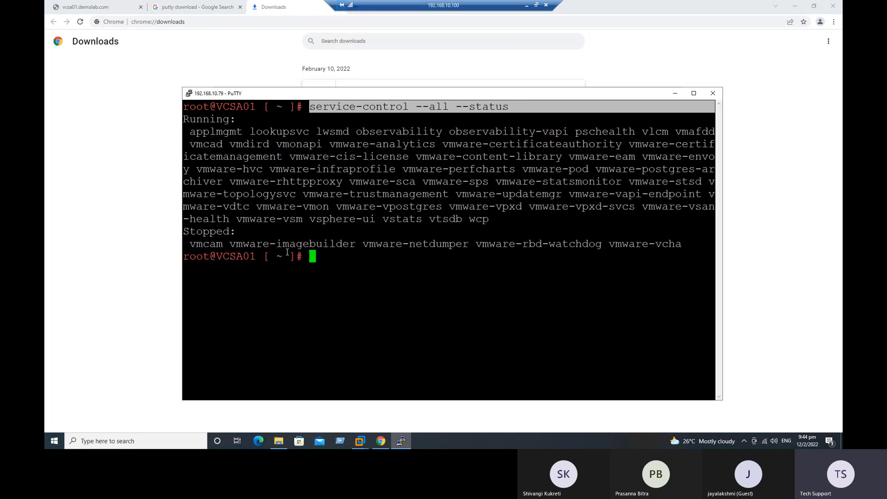
mouse_move(193, 133)
left_mouse_down()
mouse_move(245, 194)
mouse_move(245, 223)
left_mouse_up()
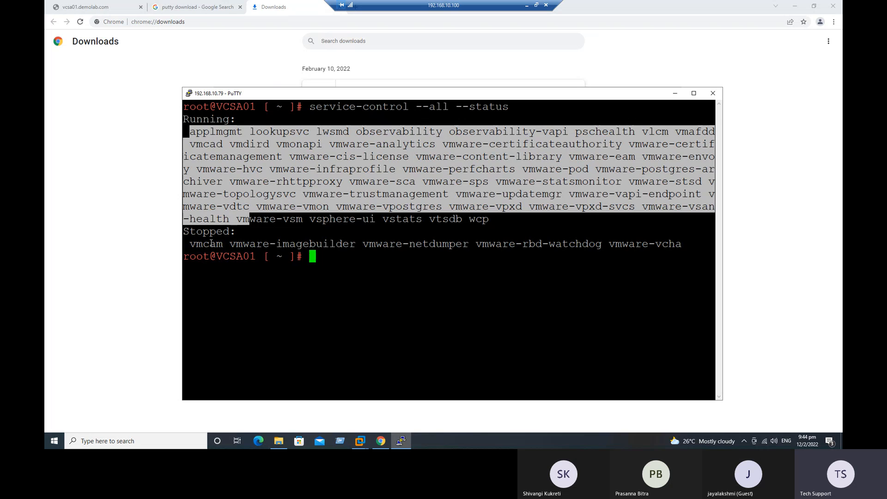
left_click_drag(202, 244, 683, 244)
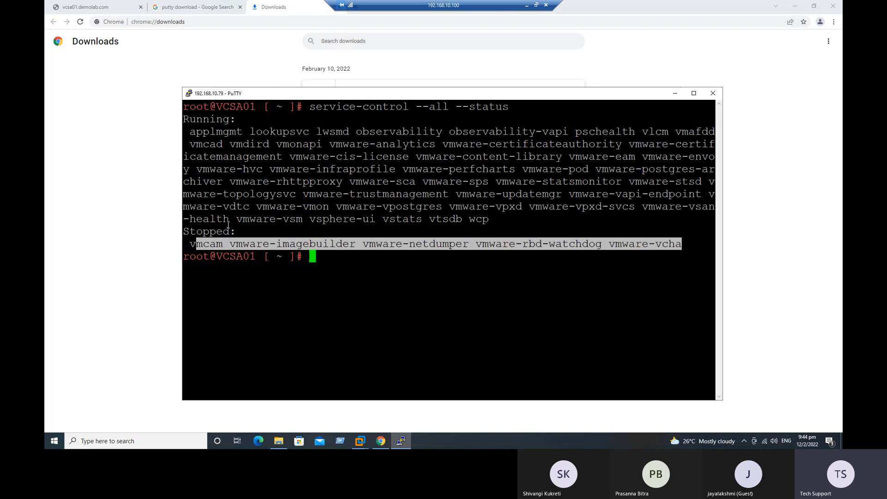
left_click_drag(490, 220, 380, 220)
left_click(320, 225)
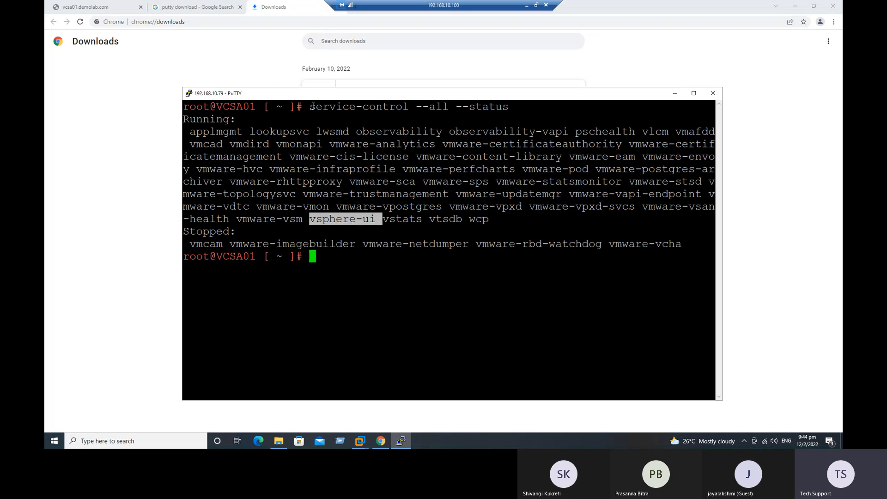
left_click_drag(311, 107, 482, 100)
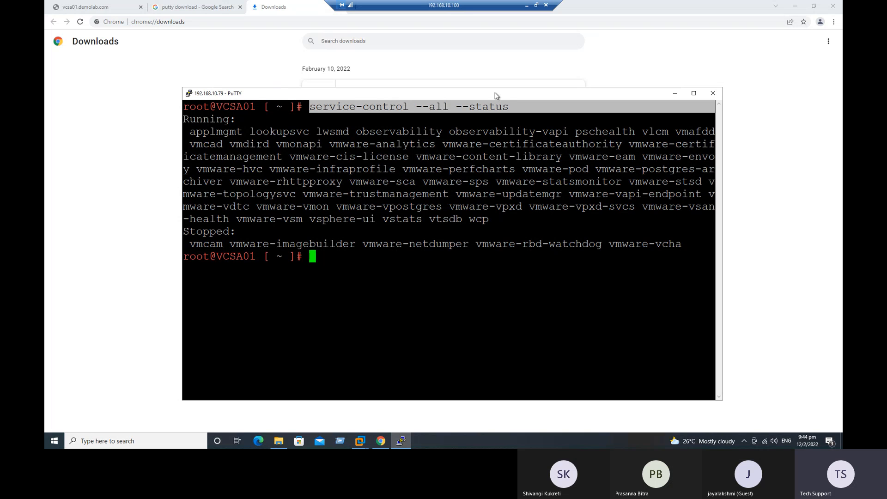
left_click(111, 96)
left_click(181, 23)
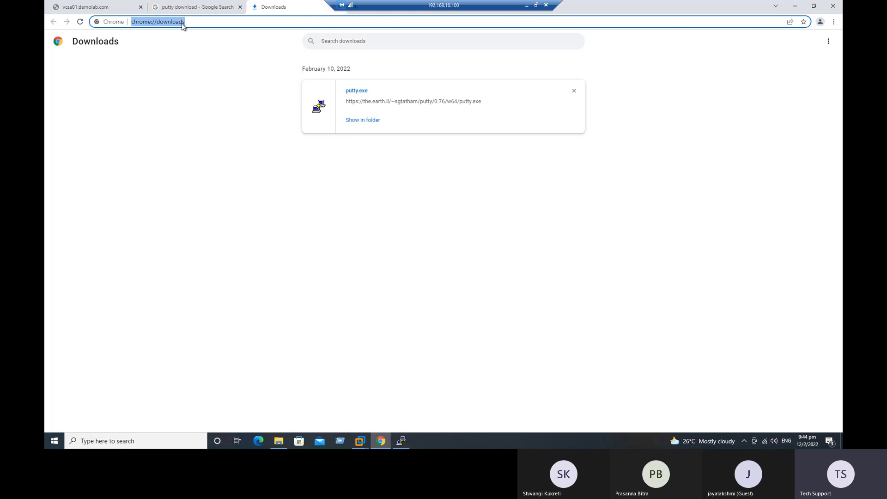
type("http")
key("Right")
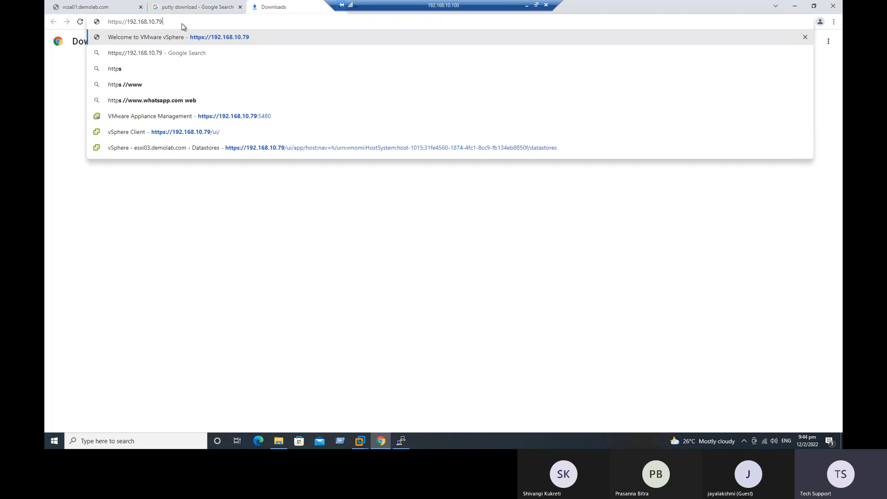
type(":")
type("5480")
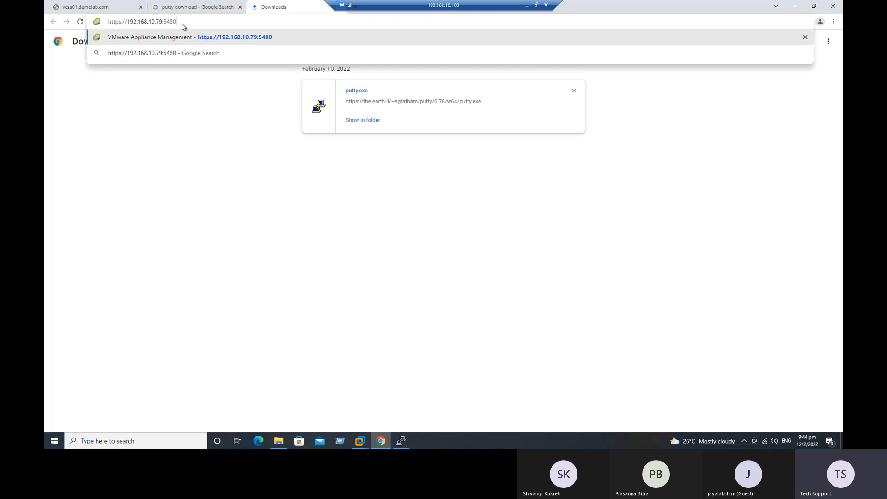
key("Return")
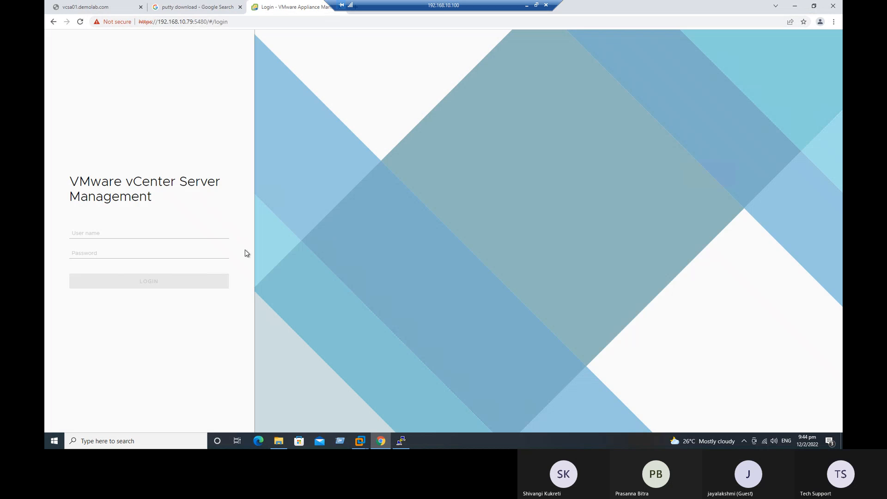
left_click(141, 233)
type("root")
key("Tab")
type("***")
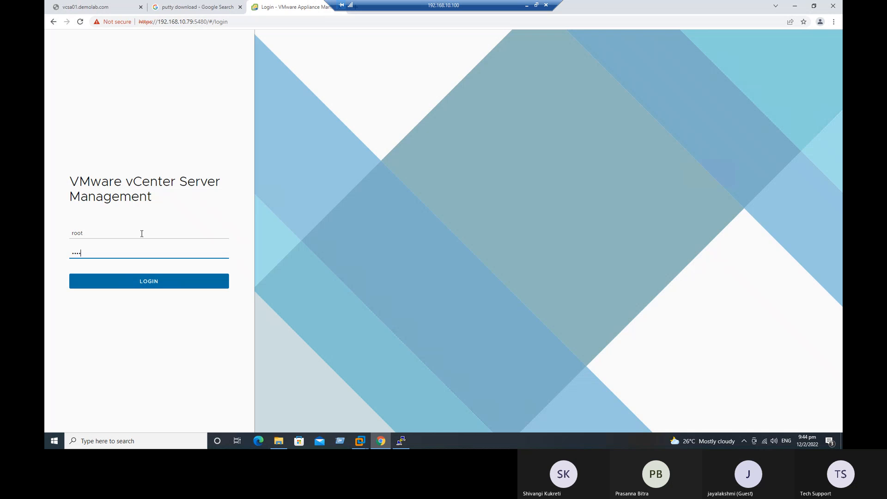
key("Return")
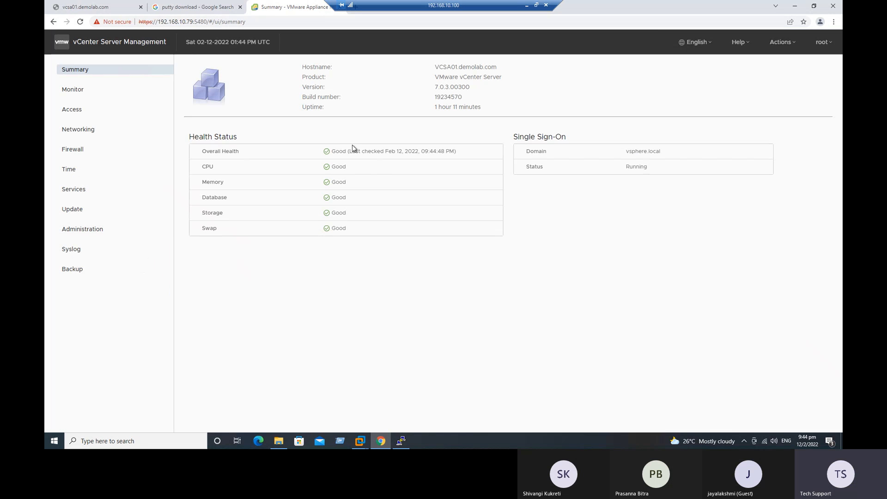
Open the Services list, sort it by Startup Type and scroll through it
left_click(69, 188)
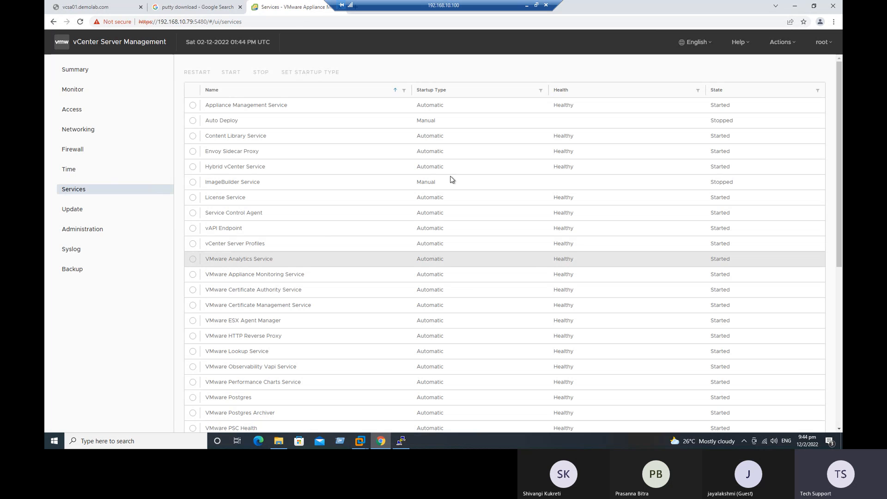
left_click(438, 90)
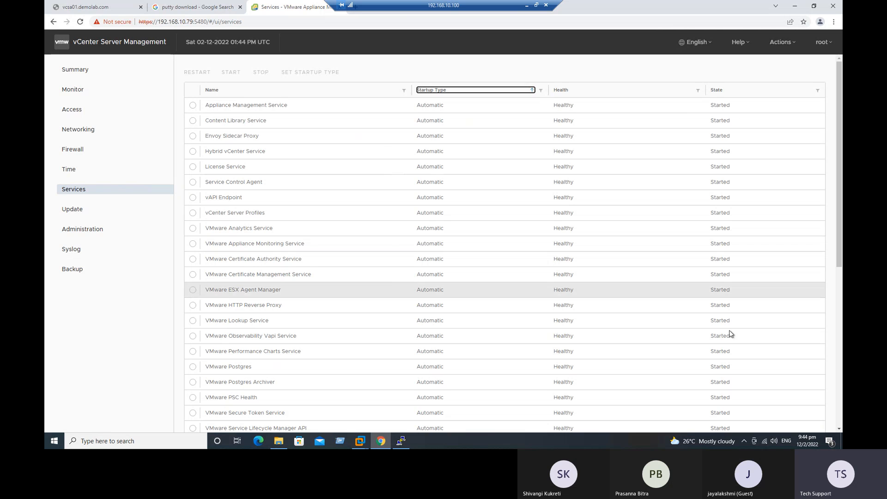
scroll(485, 288, "down", 5)
scroll(475, 282, "down", 2)
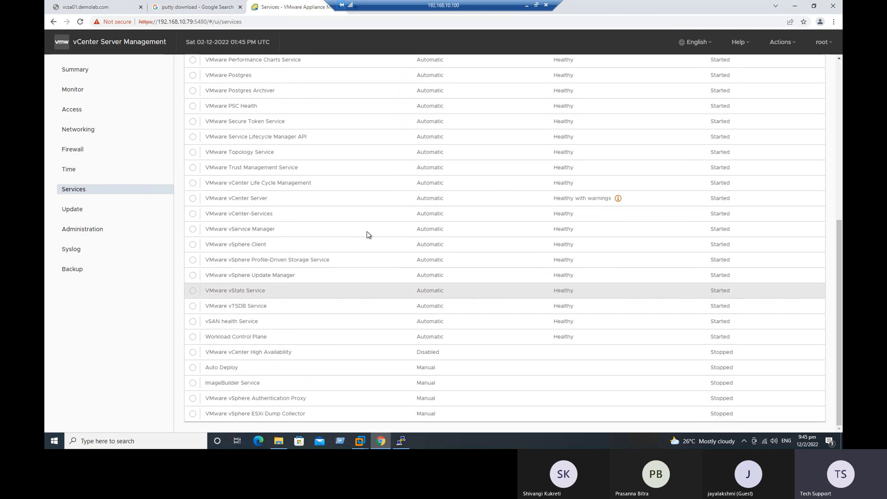
left_click_drag(474, 5, 551, 4)
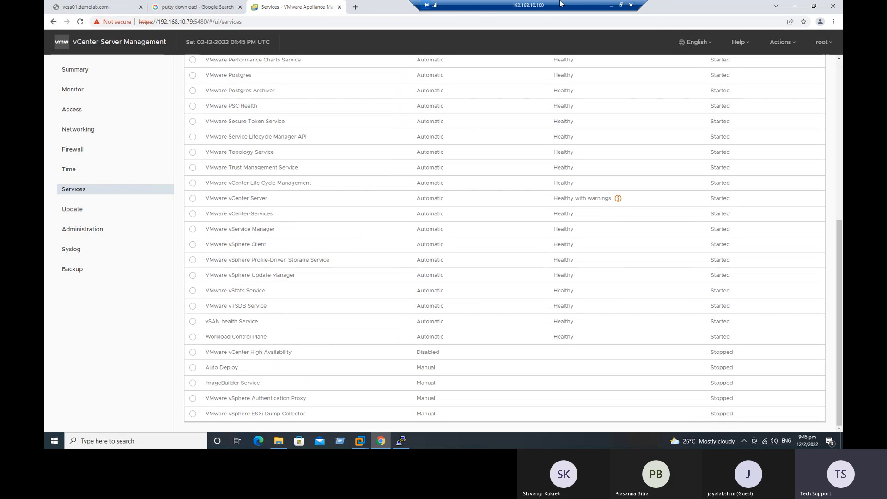
left_click(187, 10)
left_click(177, 24)
type("http")
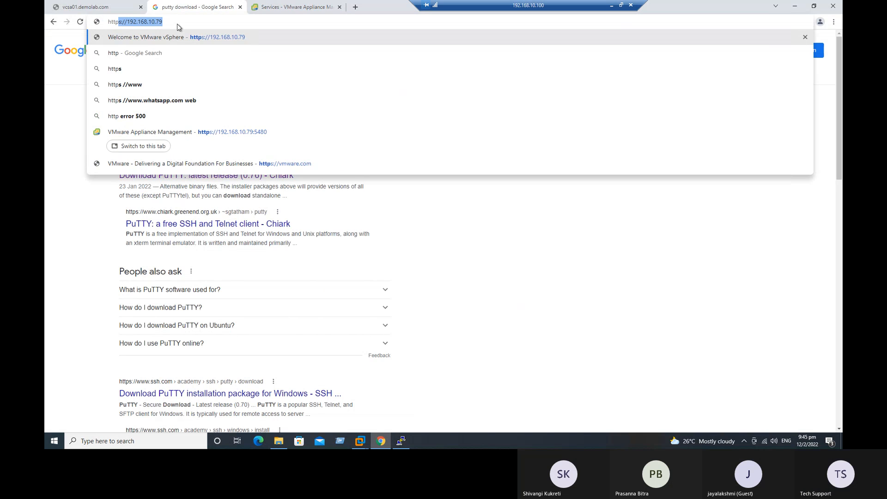
key("Right")
key("Return")
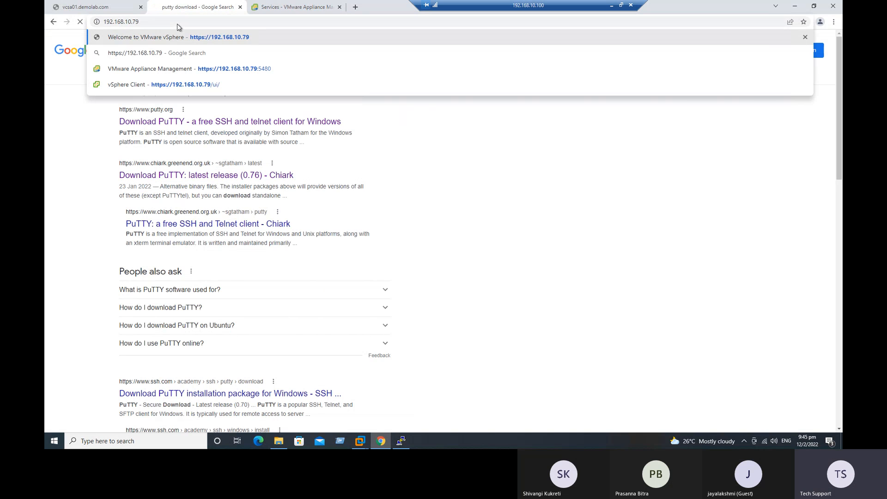
left_click(163, 82)
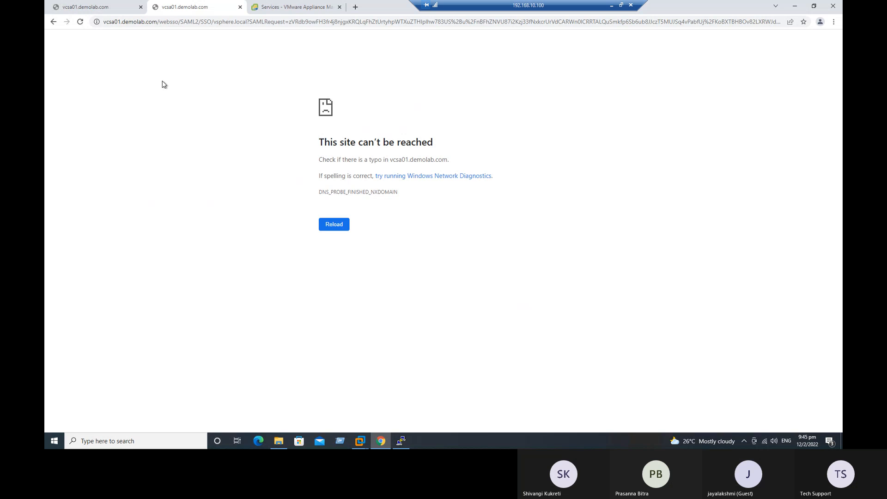
Run 'service-control --all --start' in PuTTY, twice, to start all vCenter services
left_click(402, 441)
key("Up")
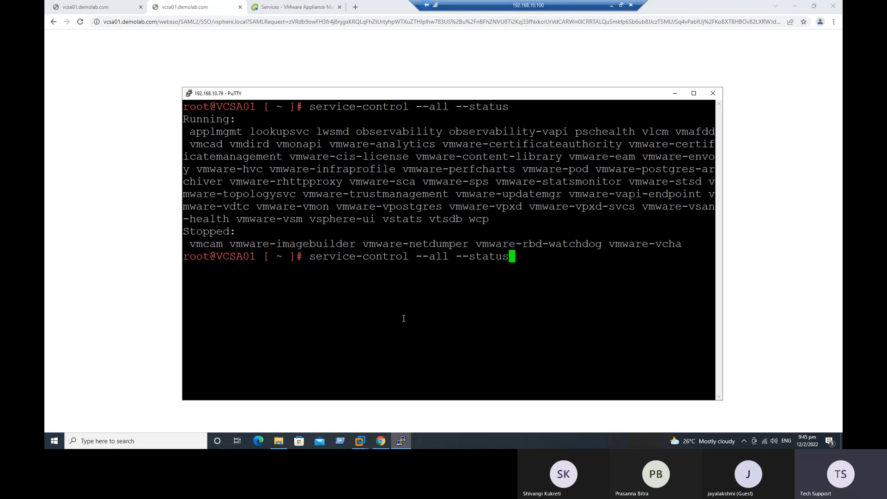
key("BackSpace")
key("BackSpace")
key("BackSpace")
type("r")
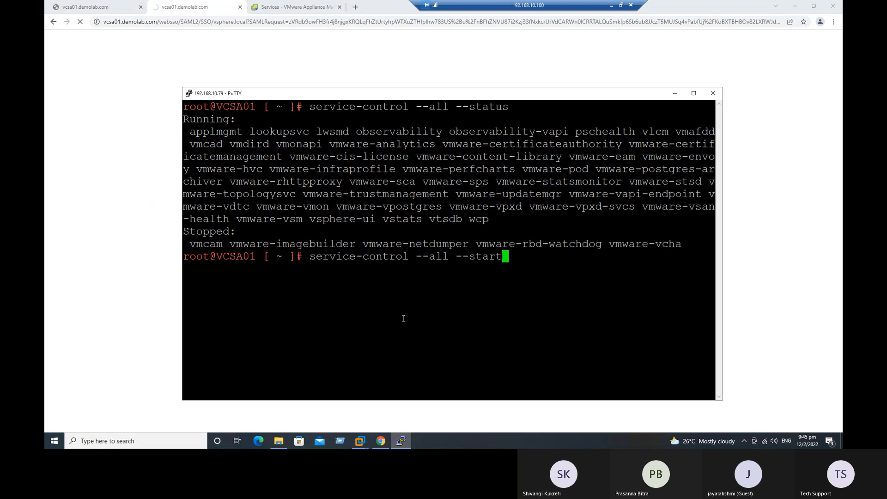
type("t")
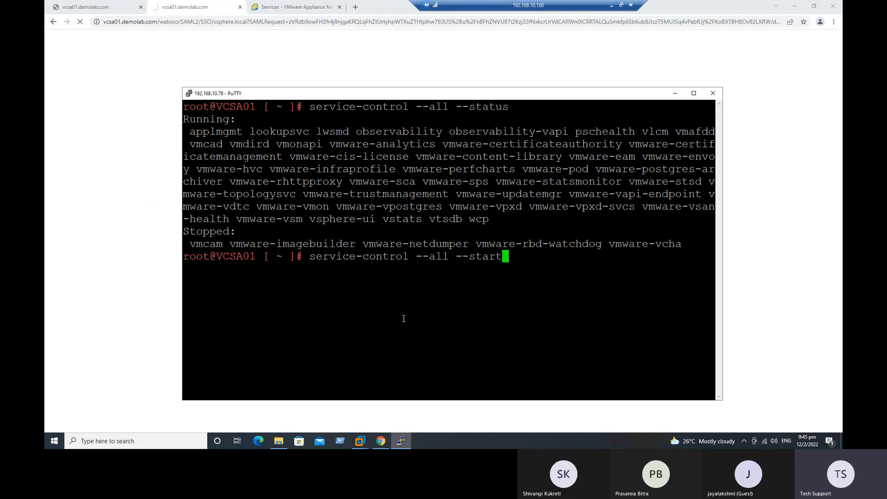
key("Return")
key("Up")
key("Return")
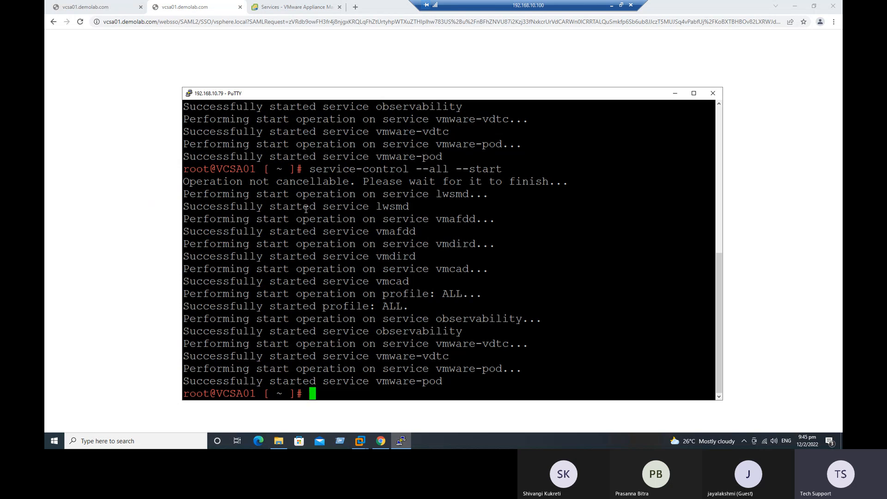
Review the service start output, then reload the unreachable vcsa01 page in Chrome
left_click_drag(230, 181, 519, 378)
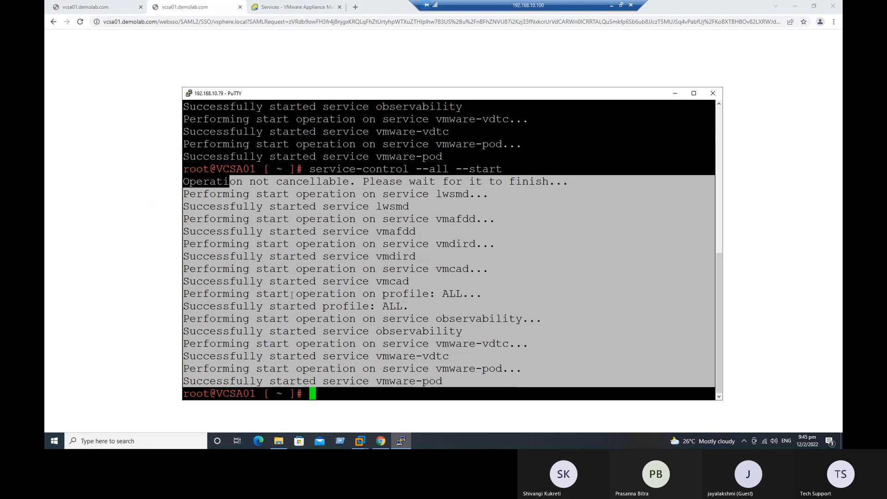
left_click(148, 259)
left_click(80, 23)
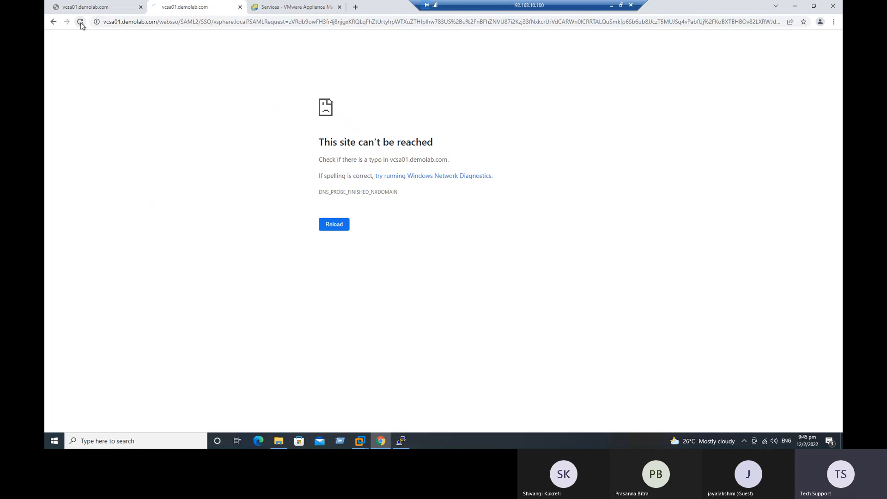
left_click(127, 23)
type("https://192.168.10.79")
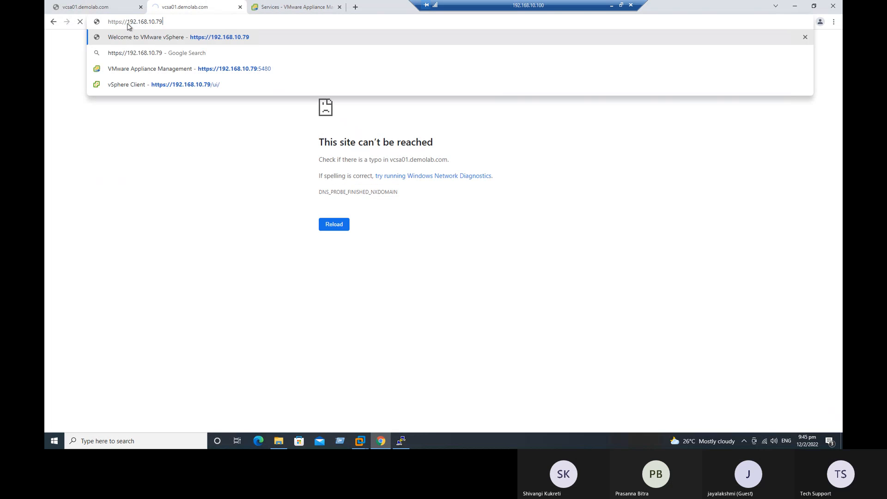
key("Return")
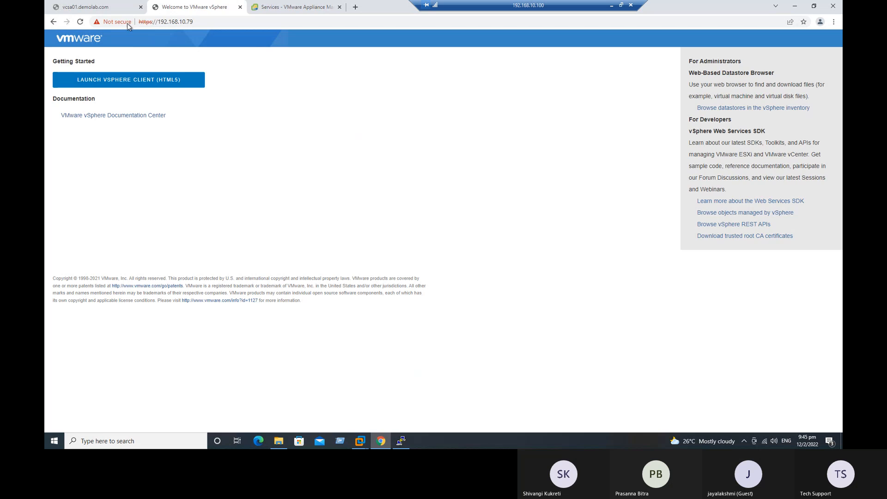
left_click(141, 79)
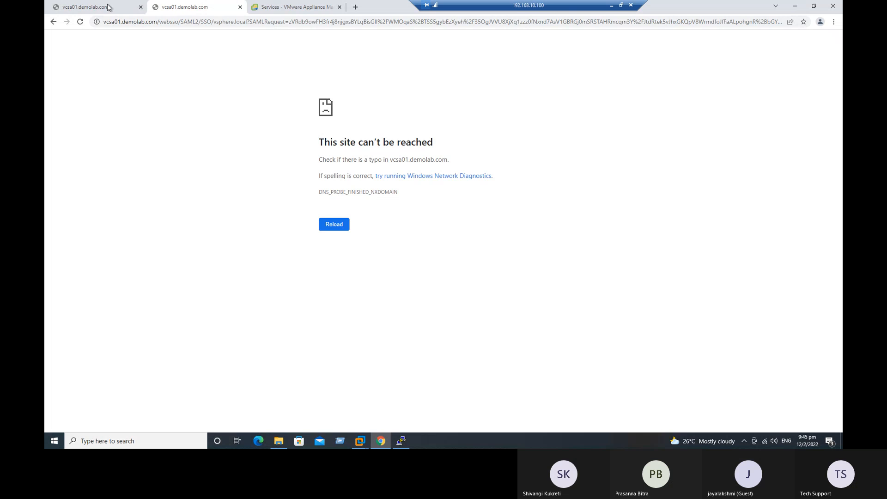
Close the extra vcsa01 and Services tabs, then launch the vSphere Client from 192.168.10.79 again
left_click(241, 7)
left_click(240, 8)
left_click(182, 25)
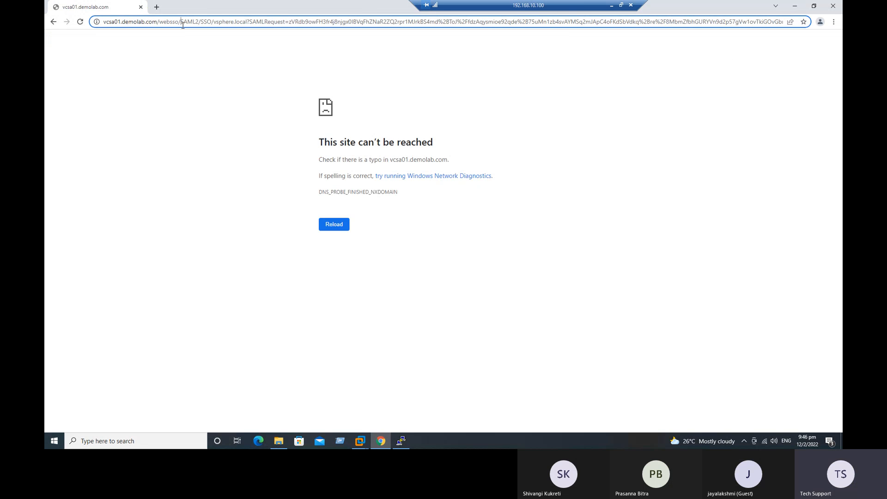
type("http")
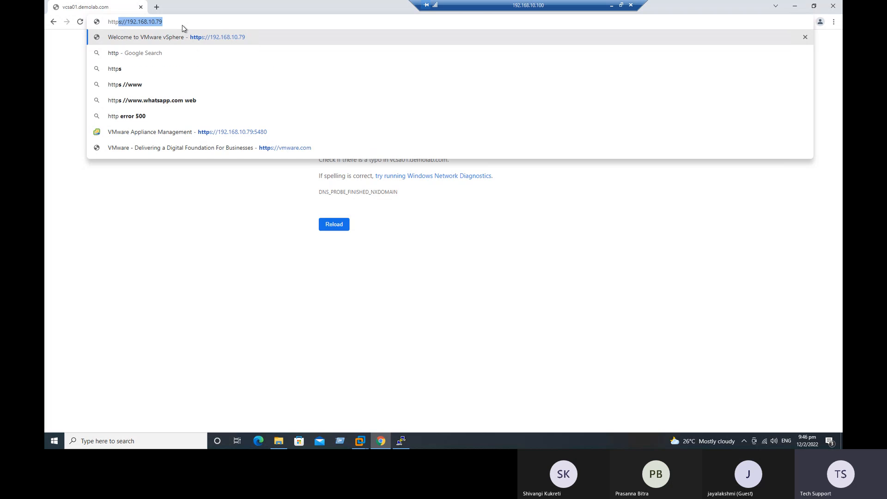
key("Right")
key("Return")
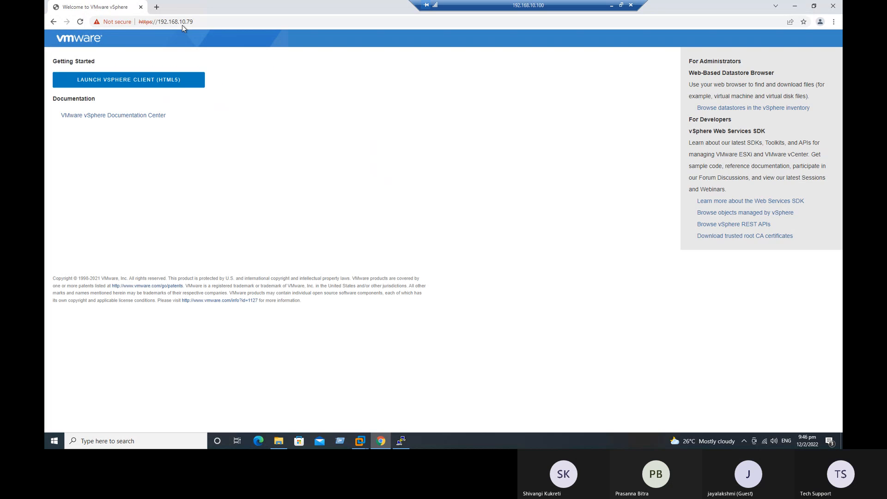
left_click(144, 86)
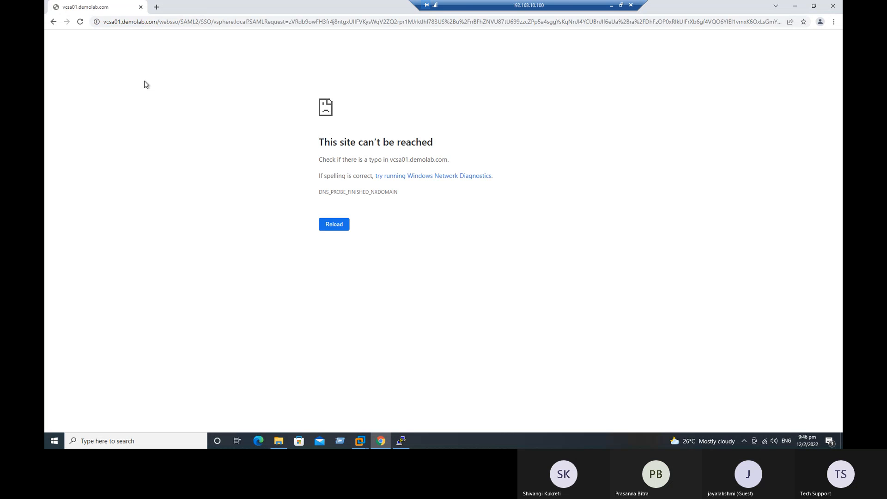
Clear Chrome's browsing data from the History page
left_click(834, 23)
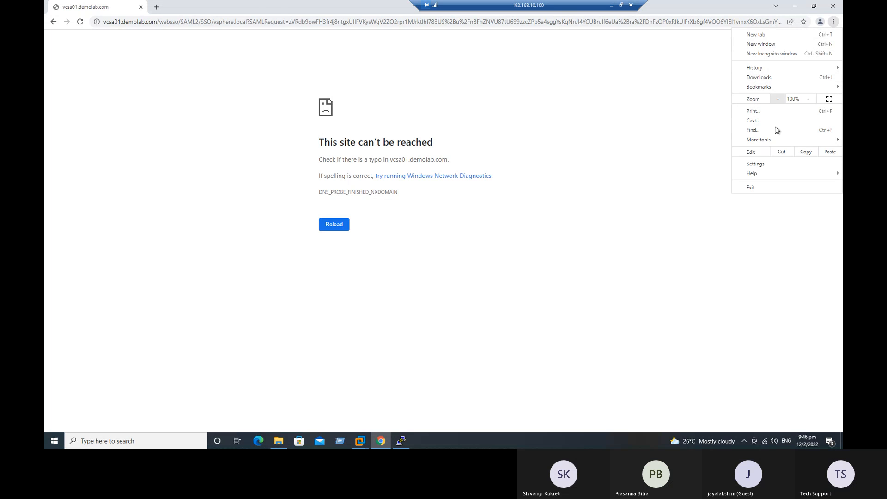
left_click(767, 164)
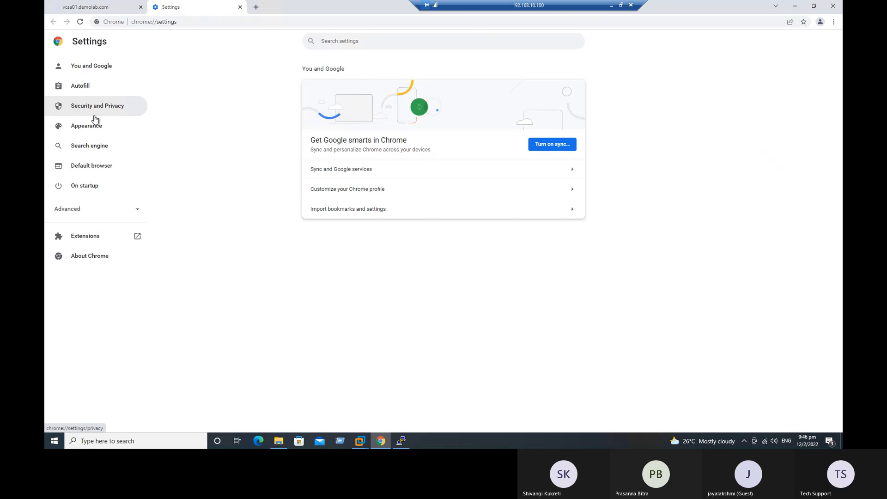
left_click(833, 21)
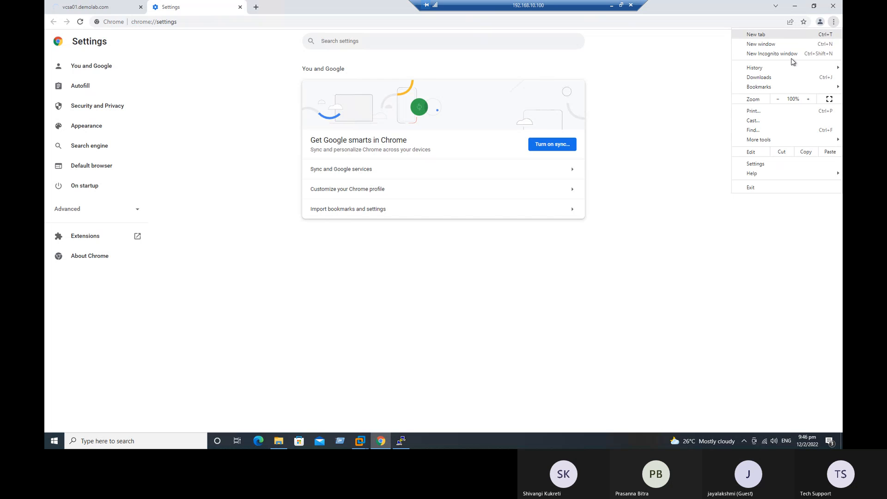
mouse_move(781, 68)
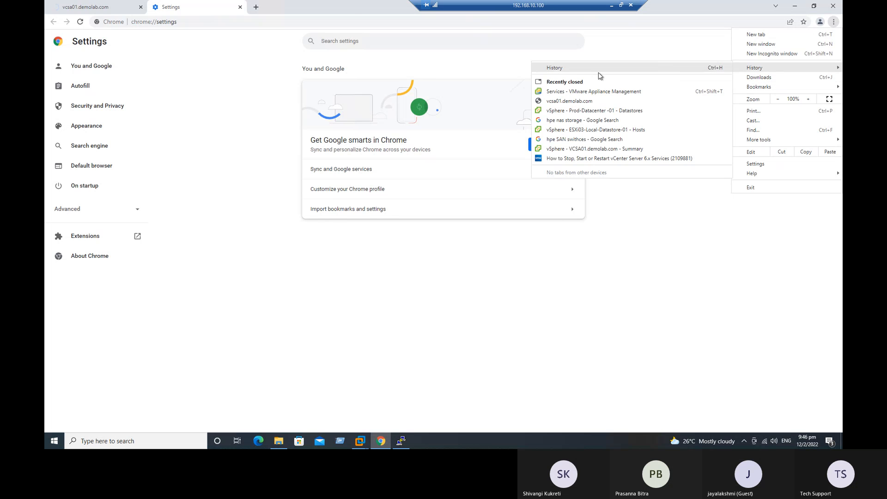
left_click(598, 71)
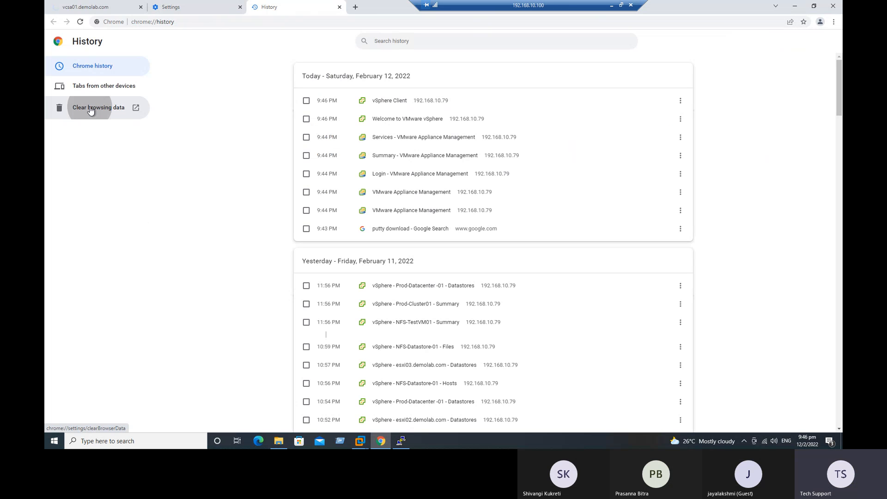
left_click(89, 112)
left_click(529, 319)
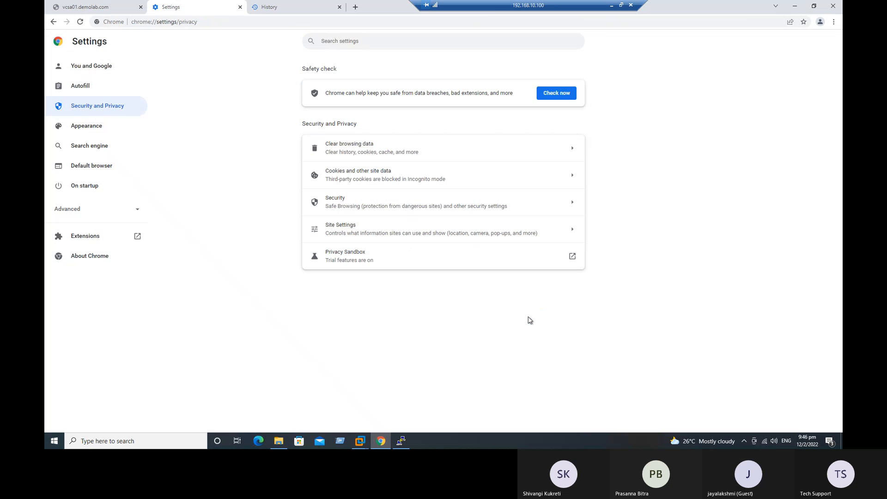
Close the Settings and History tabs and open a new blank tab
left_click(240, 7)
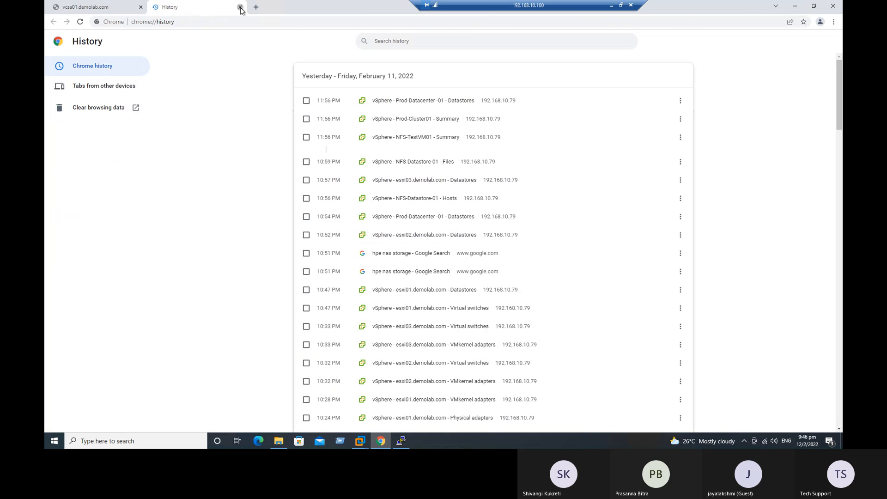
left_click(240, 7)
left_click(154, 7)
Close the old vcsa01 error tab and load 192.168.10.79 in a new tab
left_click(141, 7)
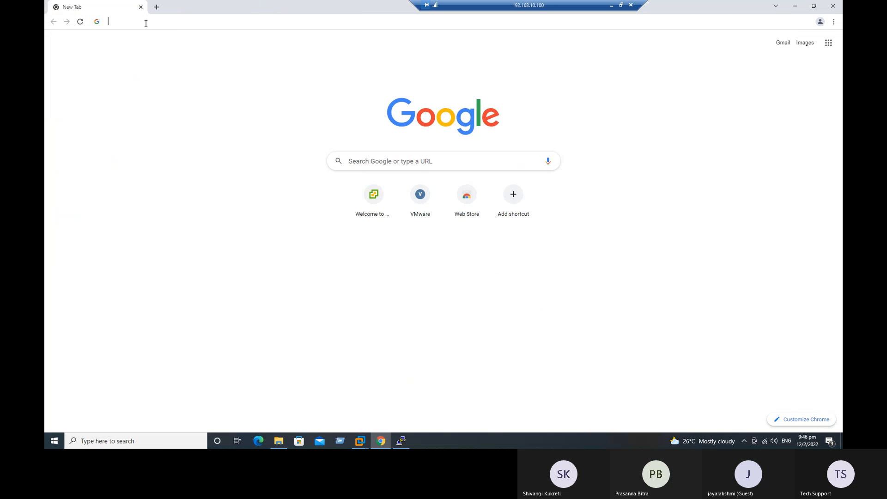
left_click(146, 22)
type("https://192.168.10.79")
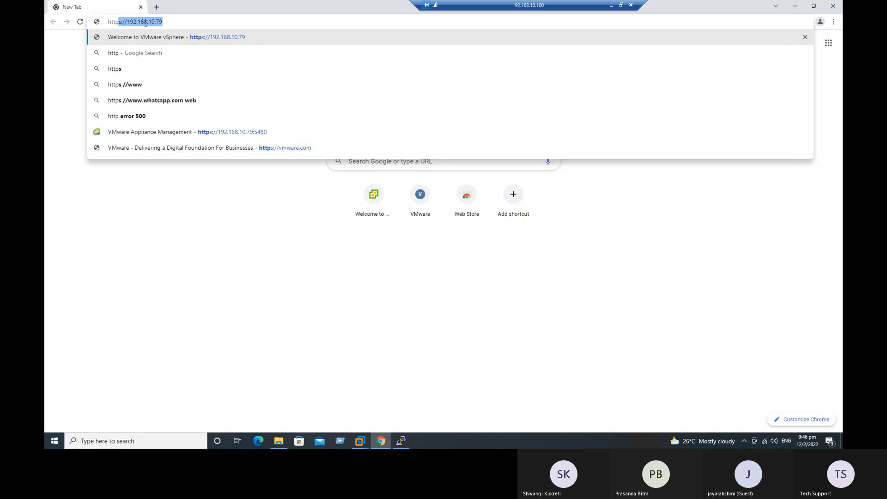
left_click(146, 24)
key("Return")
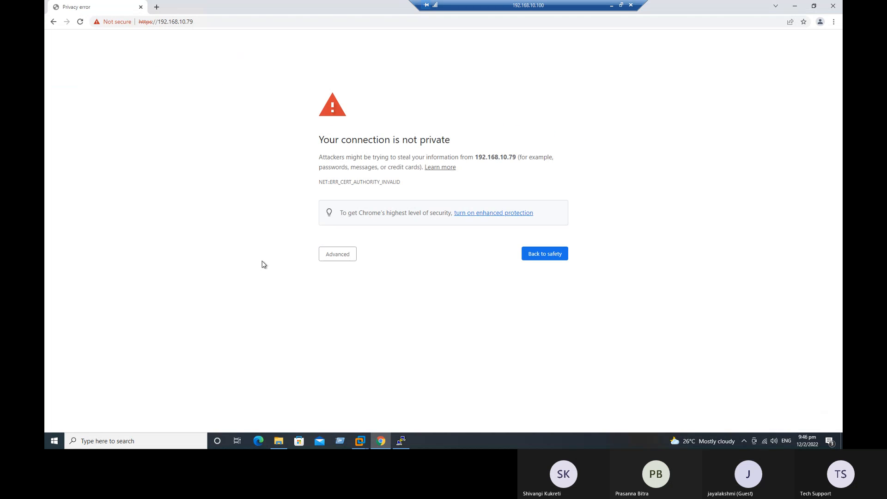
Proceed past the certificate warning and launch the vSphere Client, which again fails at vcsa01.demolab.com
left_click(347, 262)
left_click(347, 319)
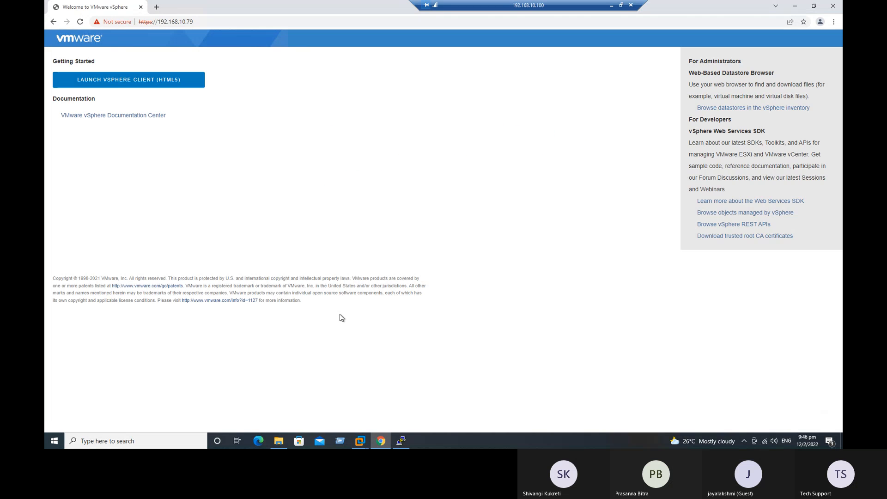
left_click(130, 81)
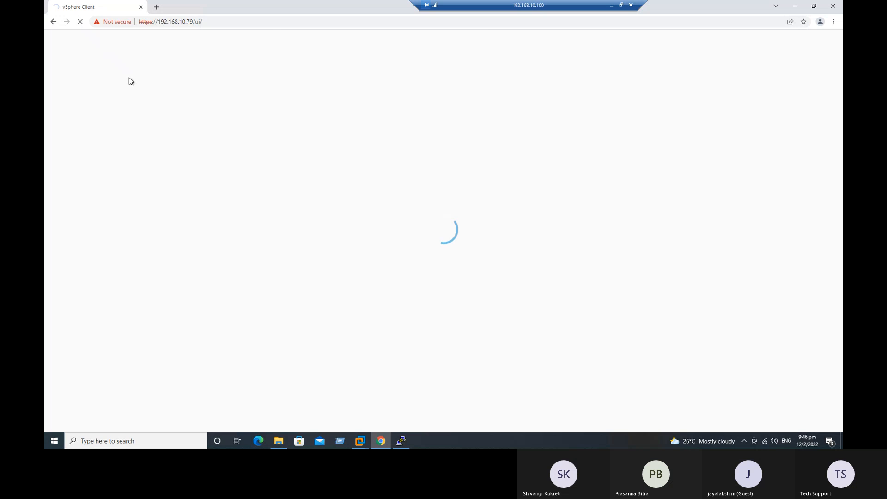
left_click(359, 441)
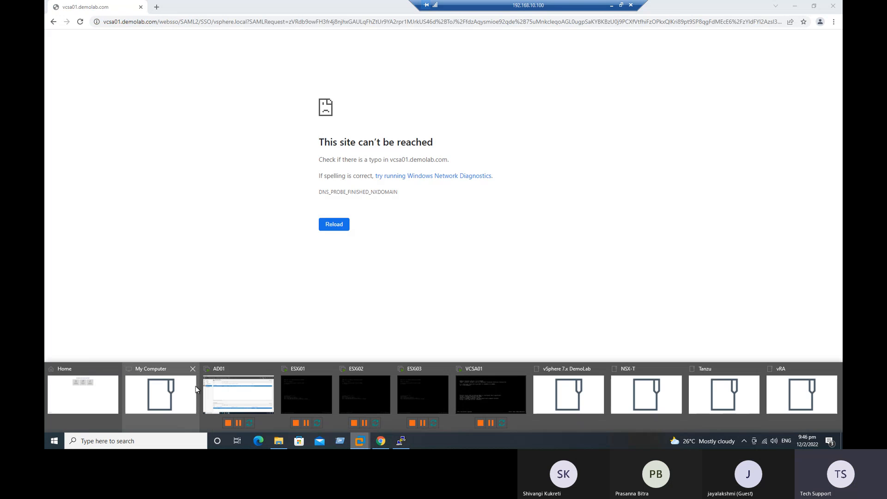
Issue the reboot command in the VCSA01 PuTTY root shell
left_click(405, 442)
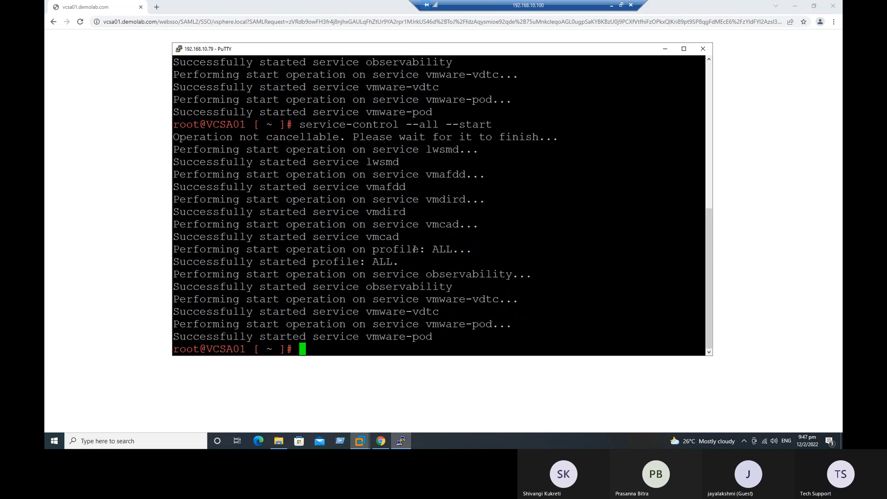
type("reboot")
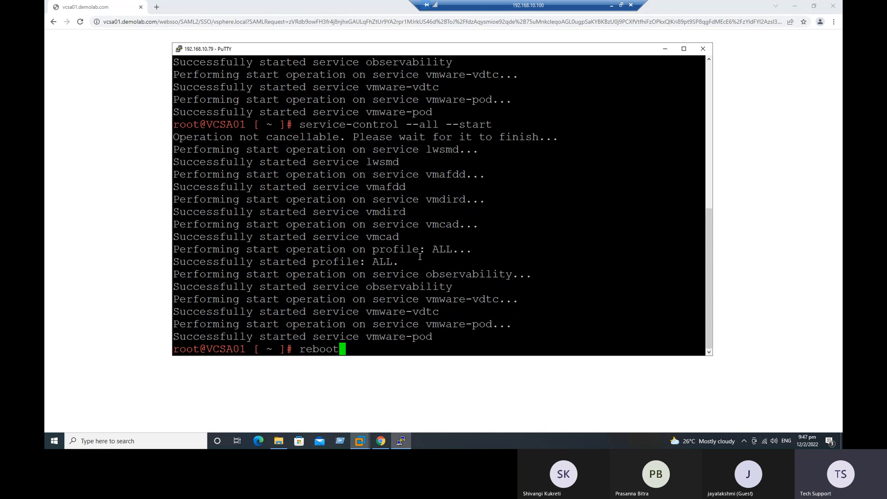
key("Return")
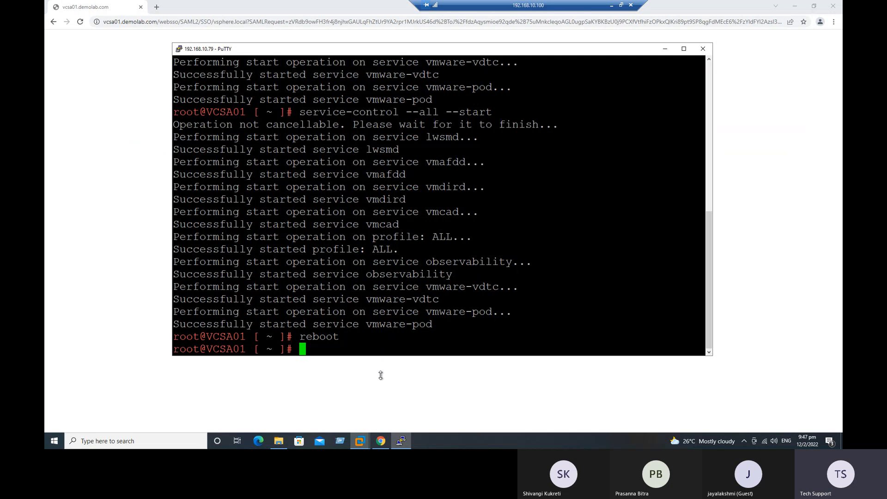
Bring up VMware Workstation's Home view from the taskbar previews
left_click(359, 440)
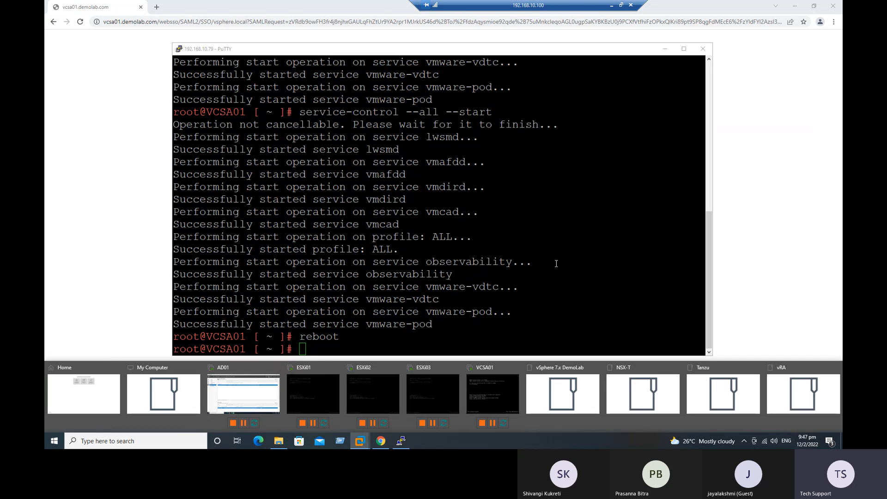
left_click(346, 336)
left_click(359, 441)
left_click(113, 404)
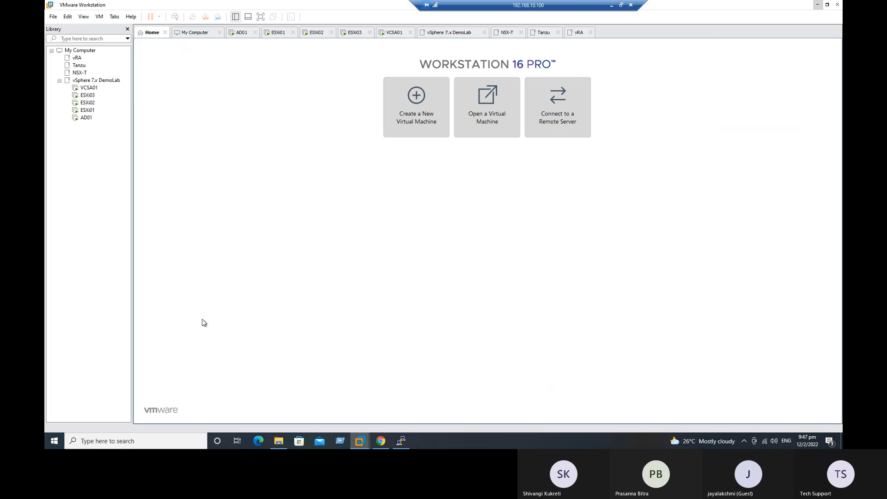
Open the VCSA01 console from the Library and wait for vCenter Server 7.0.3 to boot
left_click(87, 87)
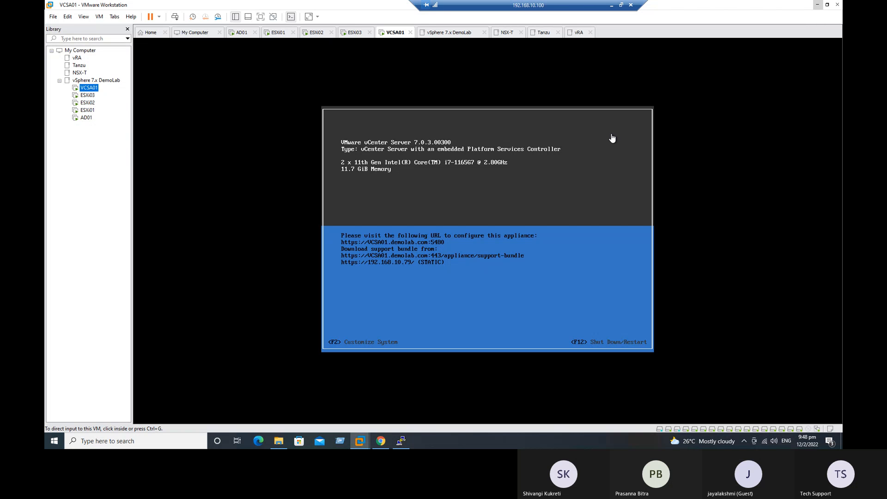
Dismiss PuTTY's lost-connection error and restart the SSH session to 192.168.10.79
left_click(398, 441)
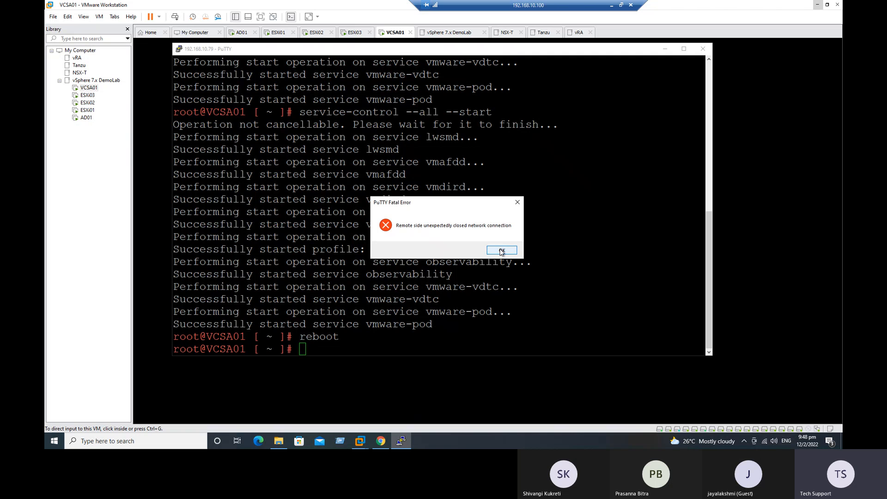
left_click(500, 252)
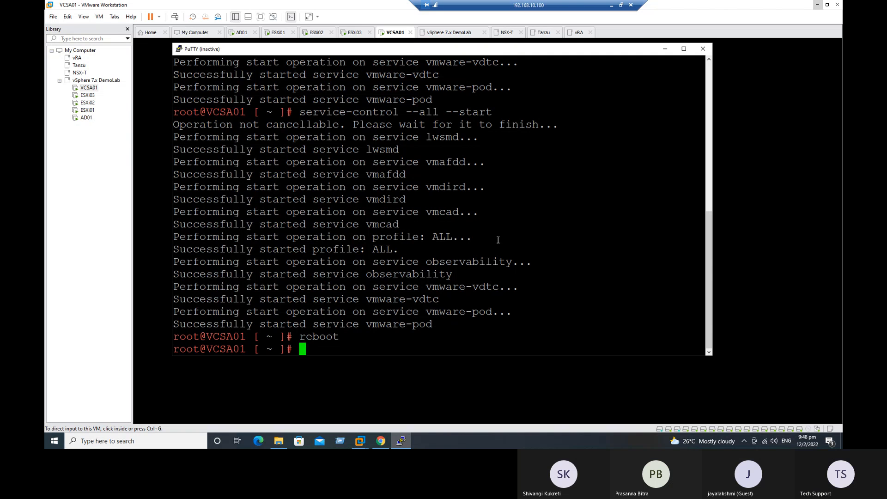
right_click(268, 49)
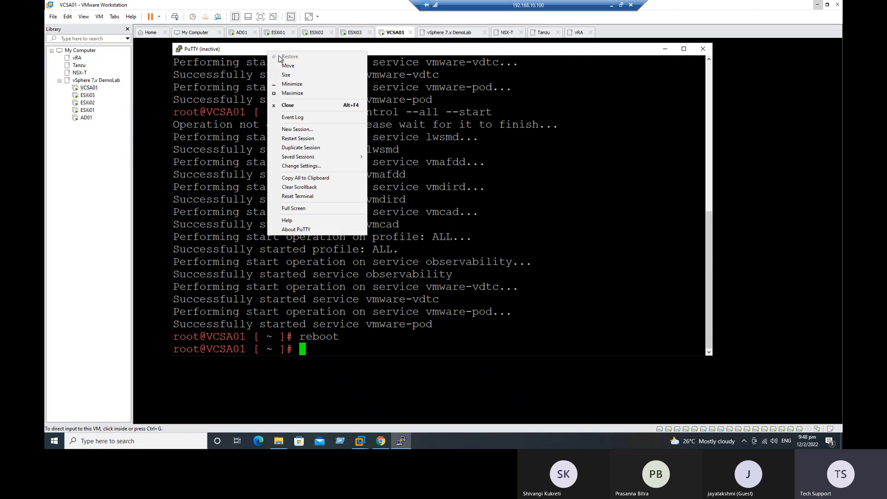
left_click(300, 140)
Log in as root, enter the bash shell, and clear the screen
type("root")
key("Return")
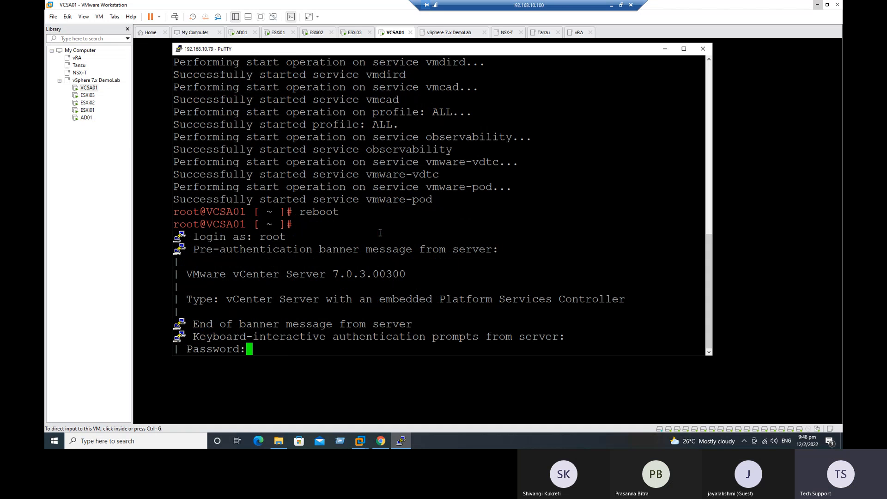
key("Return")
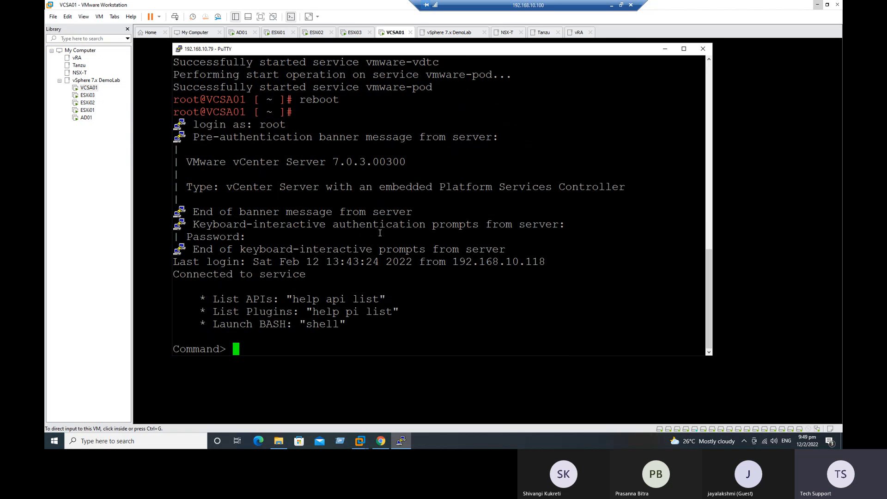
type("shell")
key("Return")
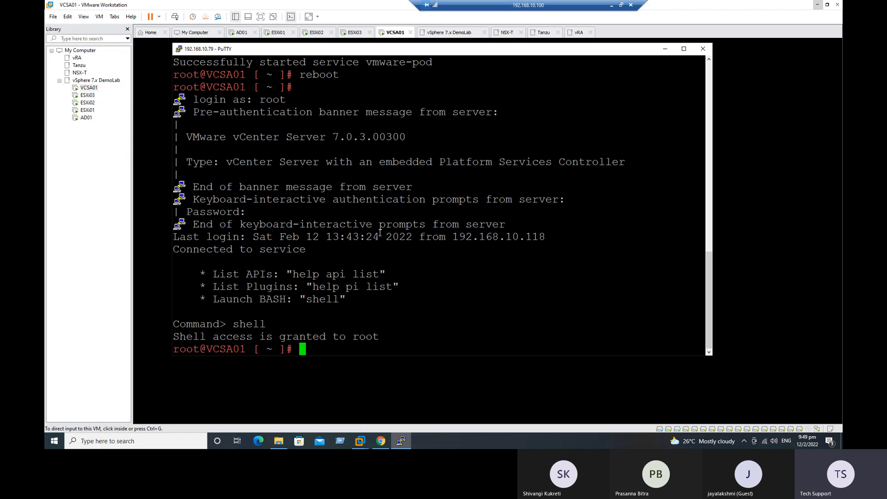
type("clear")
key("Return")
Run 'service-control --all --status' and review the stopped and start-pending services
type("ser")
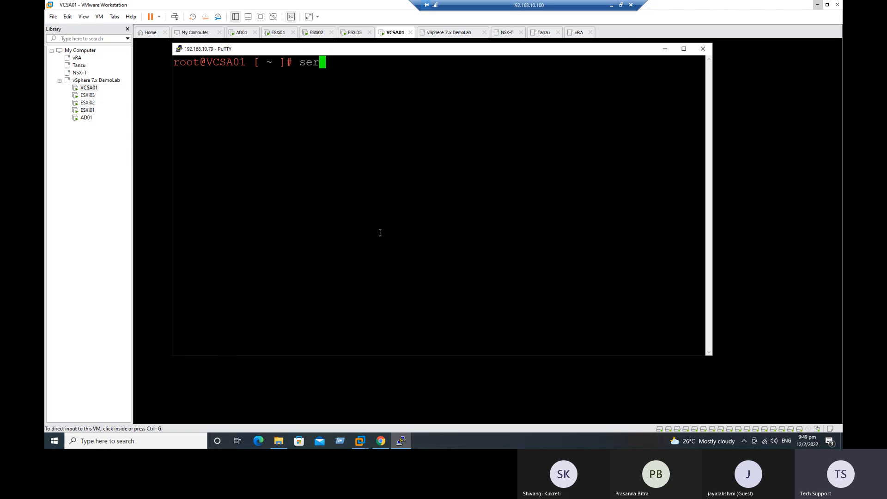
type("vice")
key("BackSpace")
type("-control --all")
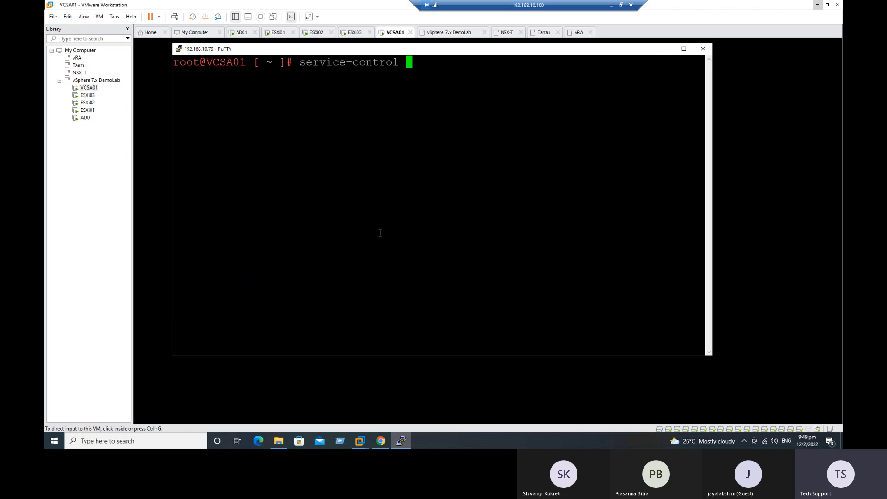
type(" --status")
key("Return")
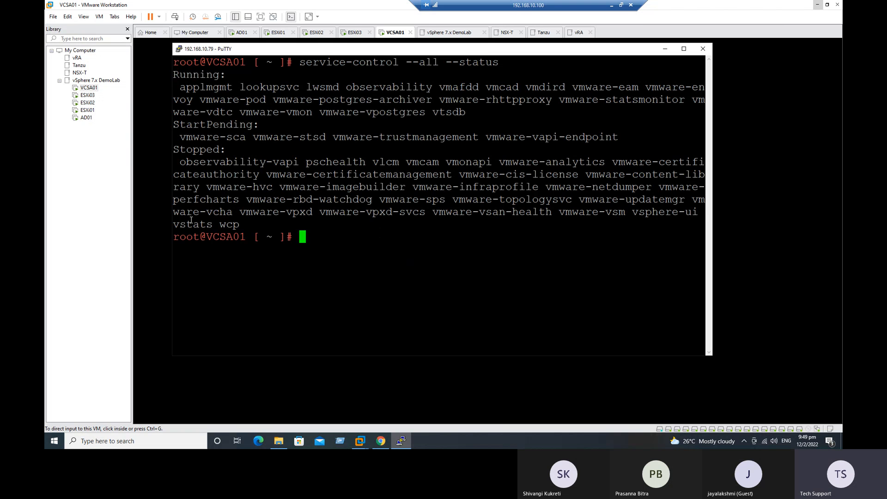
left_click_drag(239, 224, 177, 164)
left_click_drag(191, 129, 585, 136)
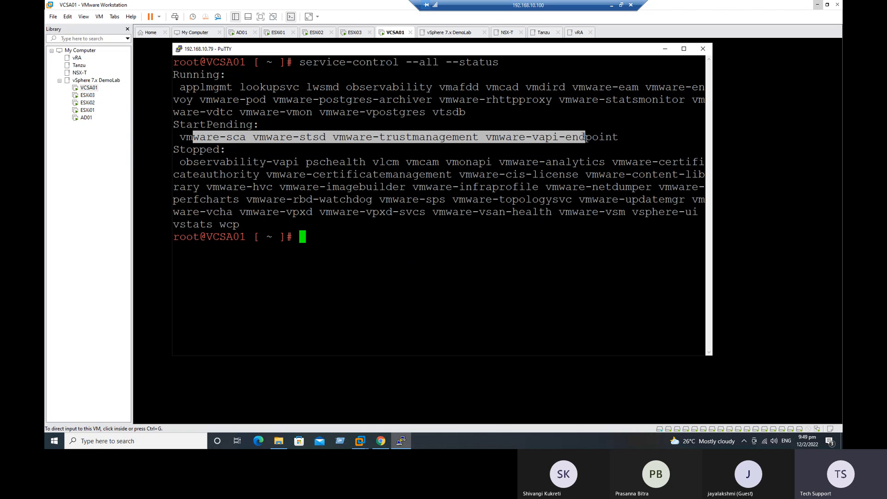
left_click(510, 294)
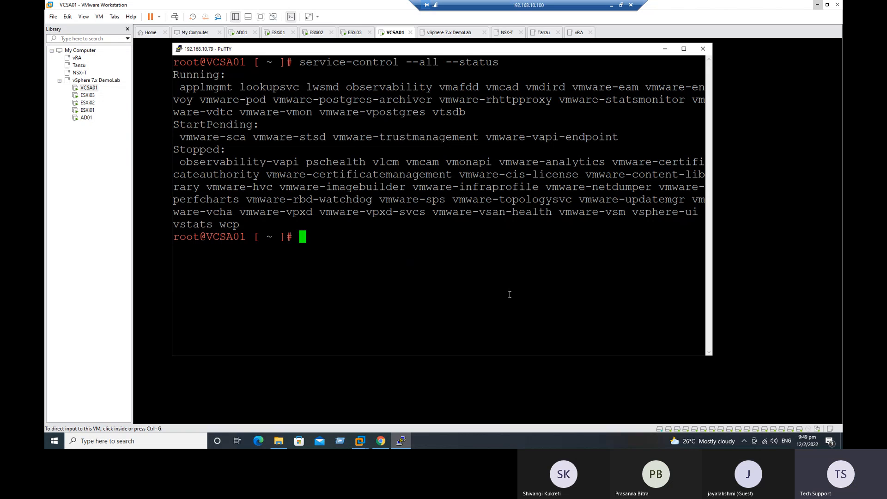
Rerun the status check twice, noting vmware-sca pending and vpxd and vsphere-ui stopped
key("Up")
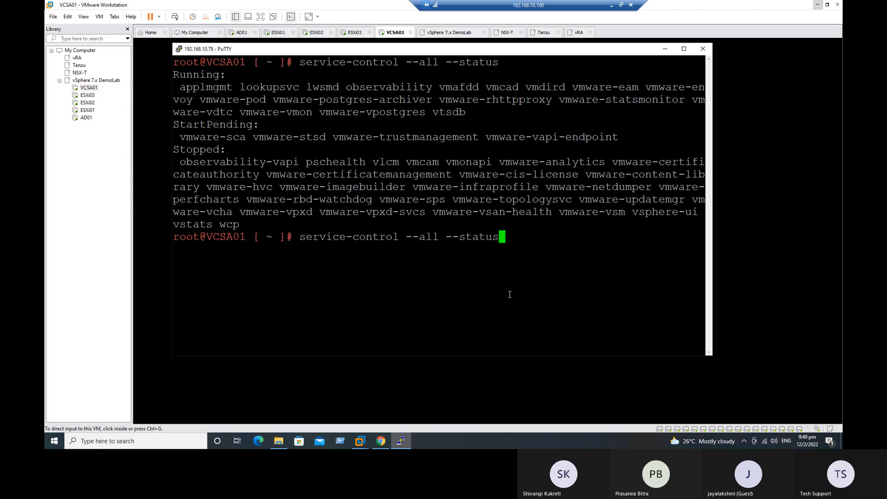
key("Return")
left_click_drag(203, 251, 285, 248)
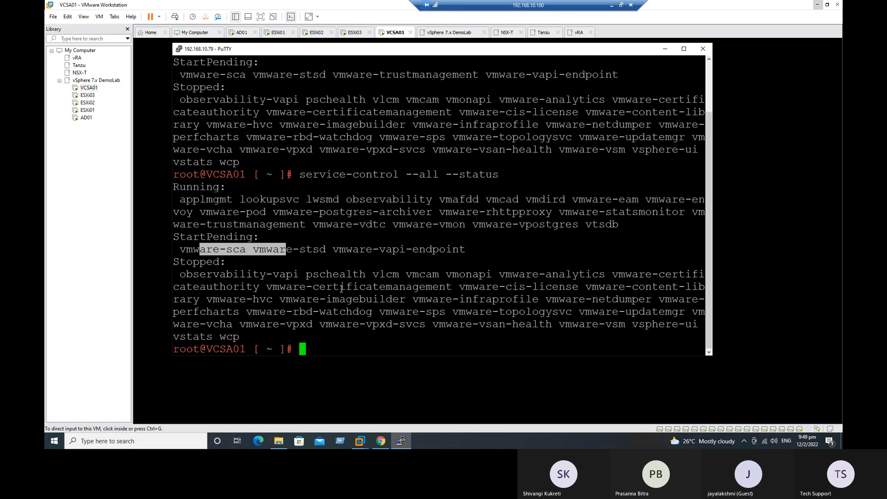
left_click_drag(199, 275, 363, 325)
left_click(385, 327)
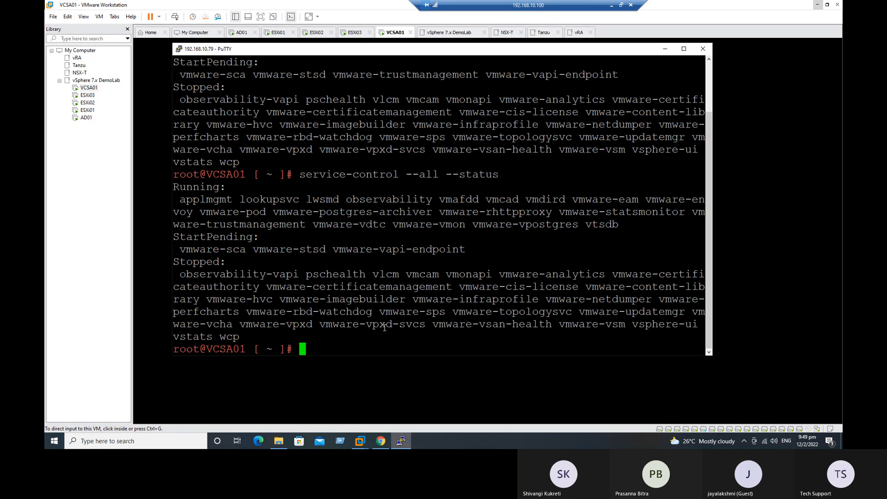
key("Up")
key("Return")
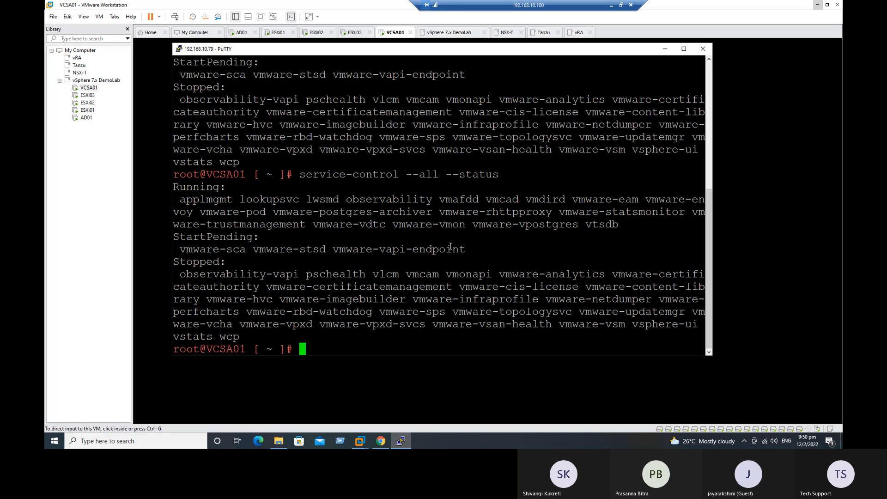
Rerun the service status check, reviewing running services and vsphere-ui still stopped
key("Up")
key("Return")
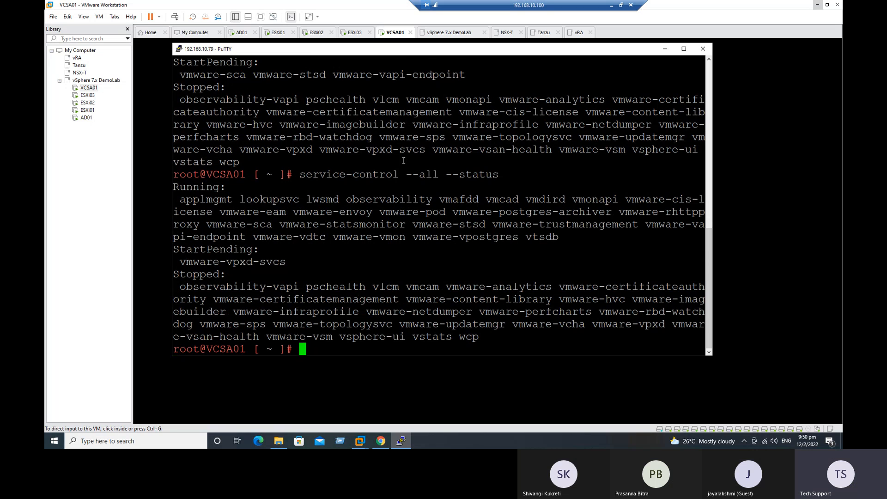
left_click_drag(286, 261, 173, 199)
left_click_drag(484, 337, 179, 290)
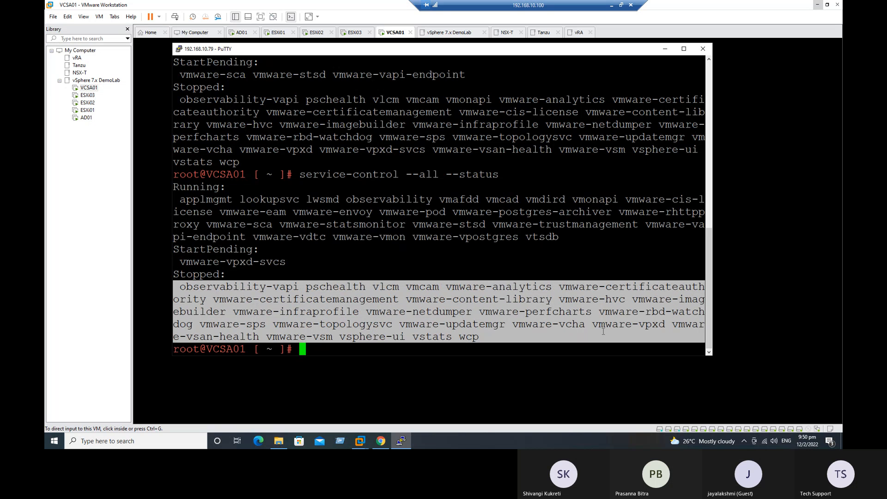
left_click_drag(342, 338, 412, 336)
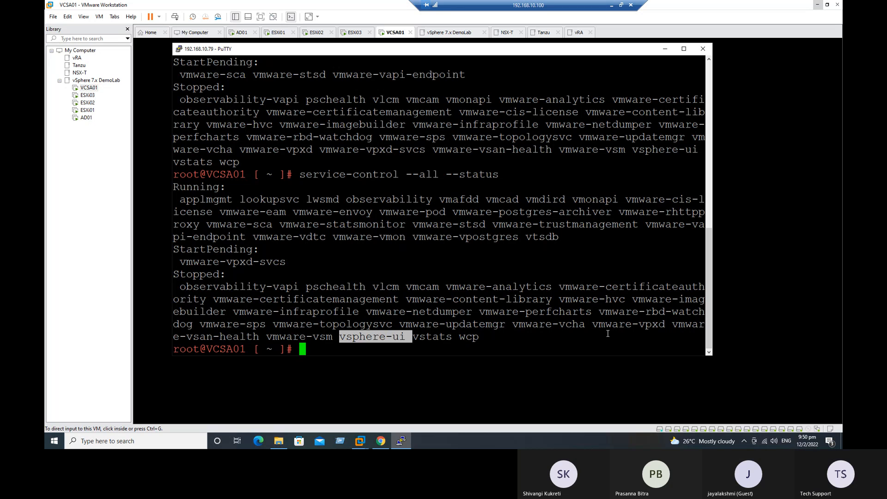
key("Up")
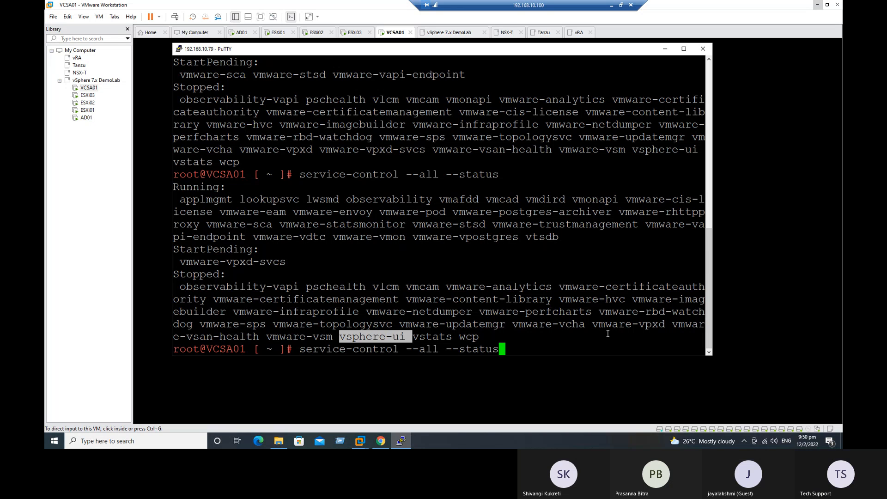
key("Return")
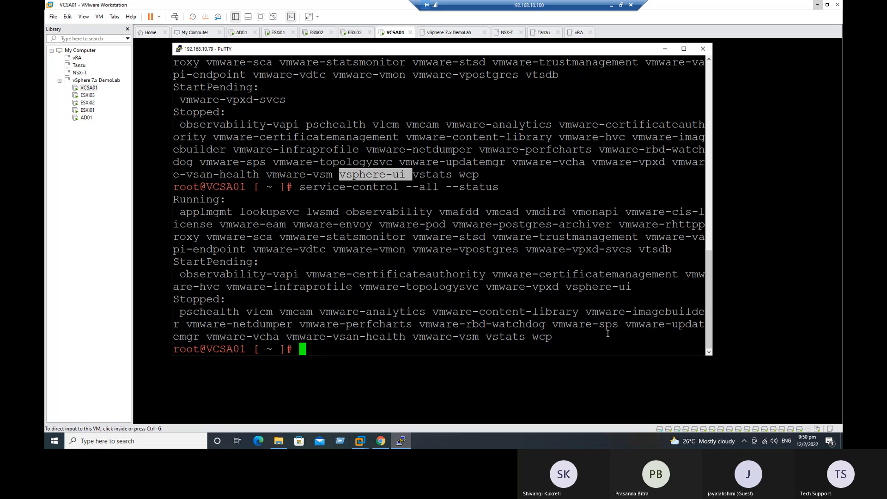
Recheck again until vmware-vpxd and vmware-vpxd-svcs show running, then return to VMware Workstation
left_click_drag(642, 289, 683, 250)
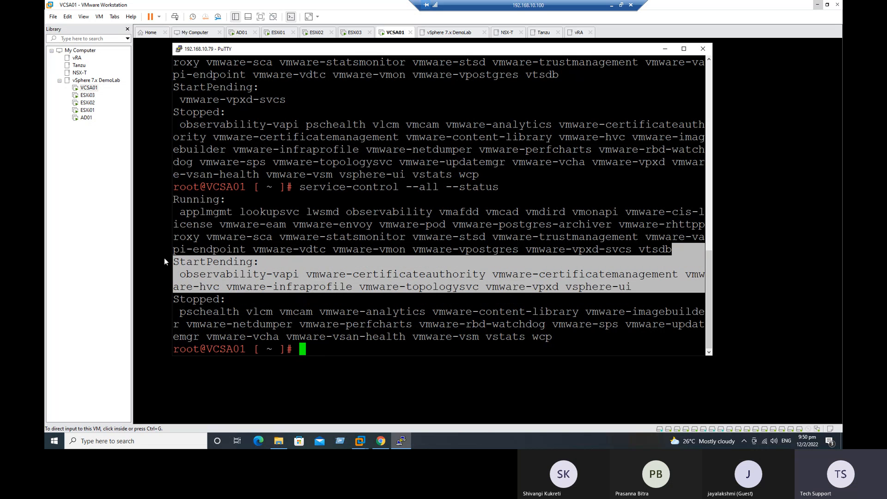
left_click(288, 299)
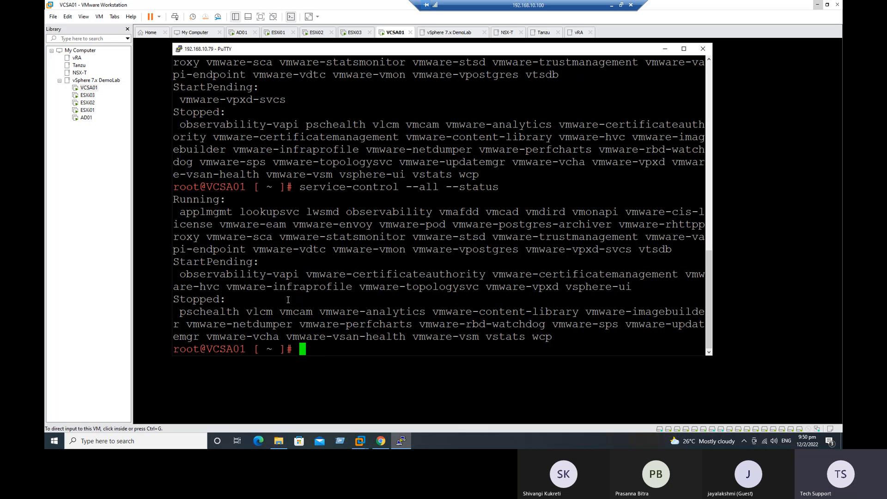
key("Up")
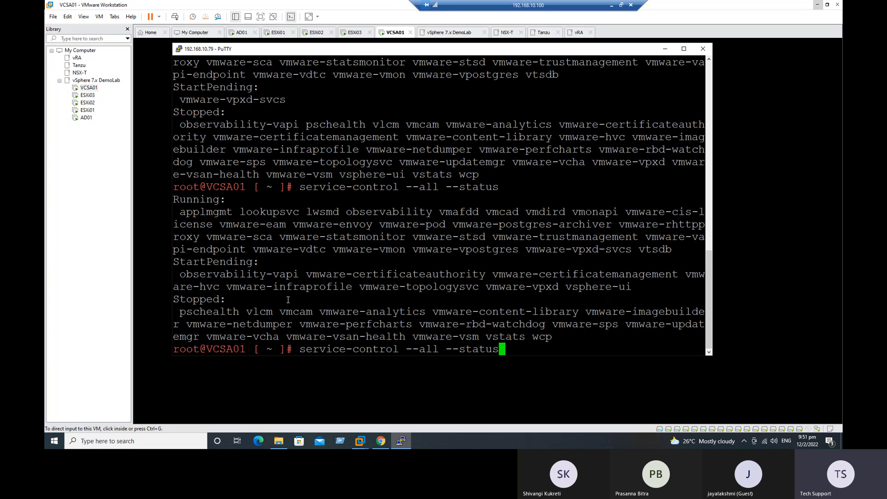
key("Return")
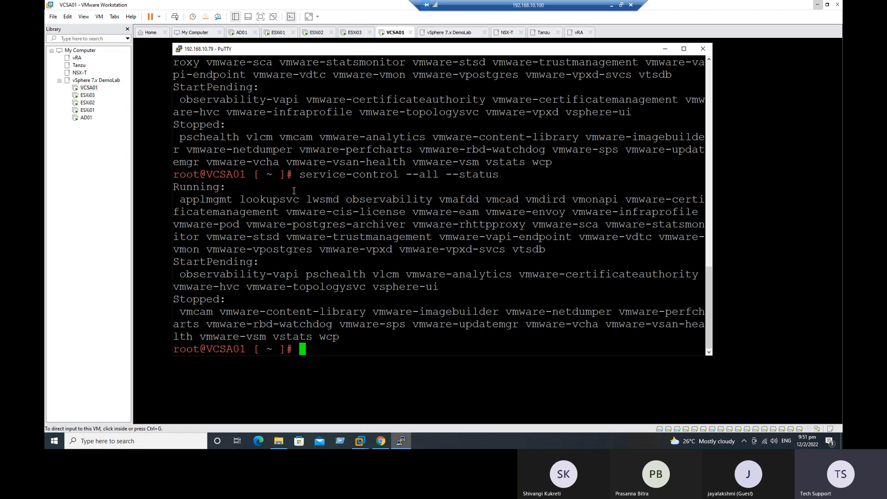
left_click_drag(299, 174, 511, 175)
left_click(481, 401)
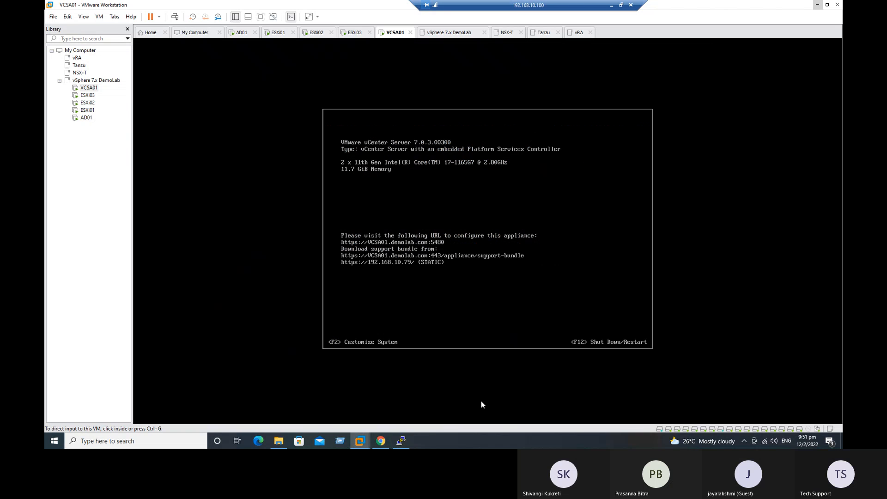
Clear Chrome's browsing data with the time range set to All time
left_click(381, 441)
left_click(156, 7)
left_click(831, 22)
mouse_move(764, 69)
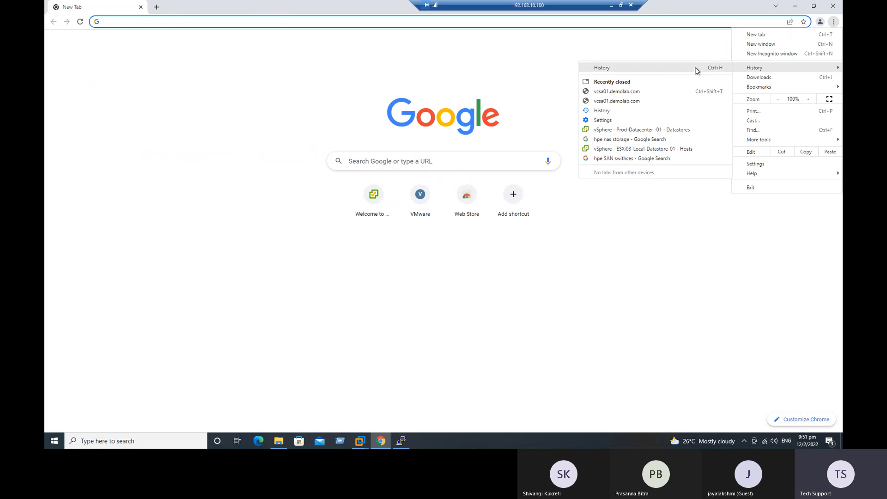
left_click(665, 69)
left_click(90, 110)
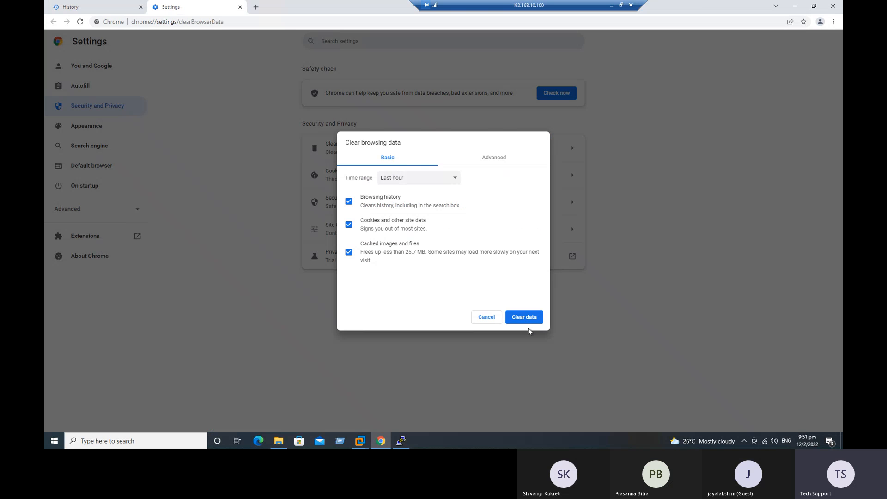
left_click(526, 317)
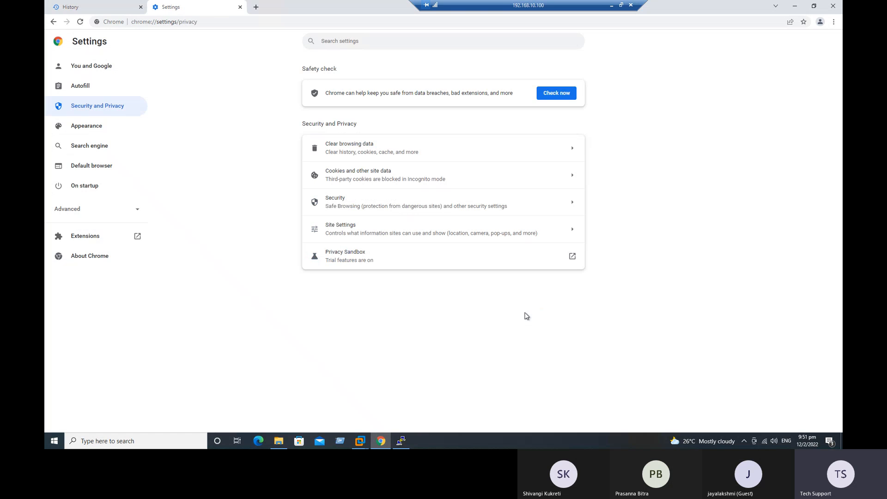
left_click(834, 21)
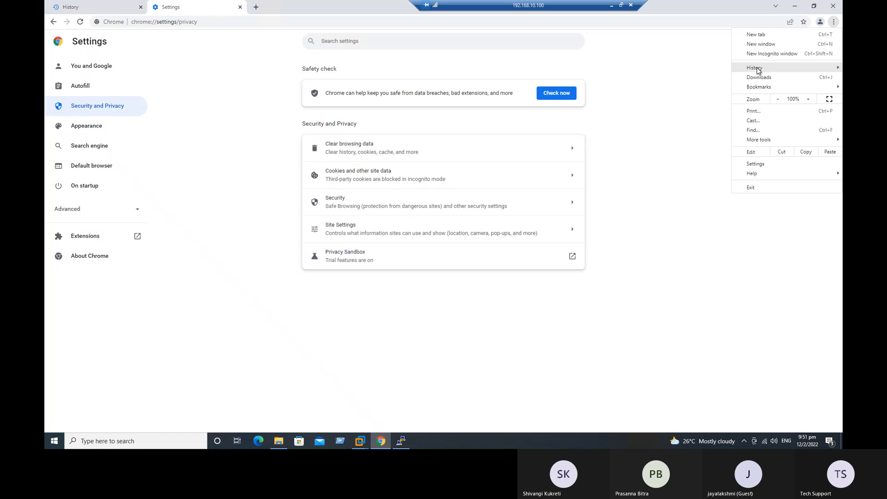
mouse_move(756, 68)
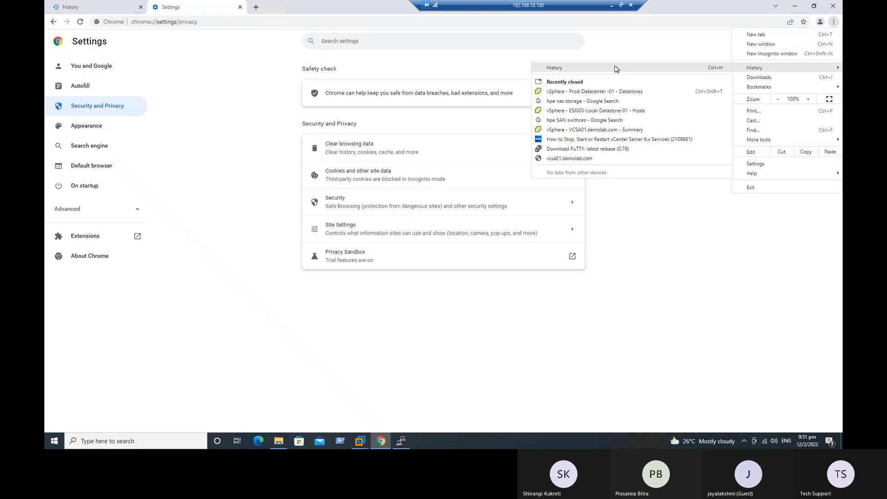
left_click(589, 69)
left_click(79, 118)
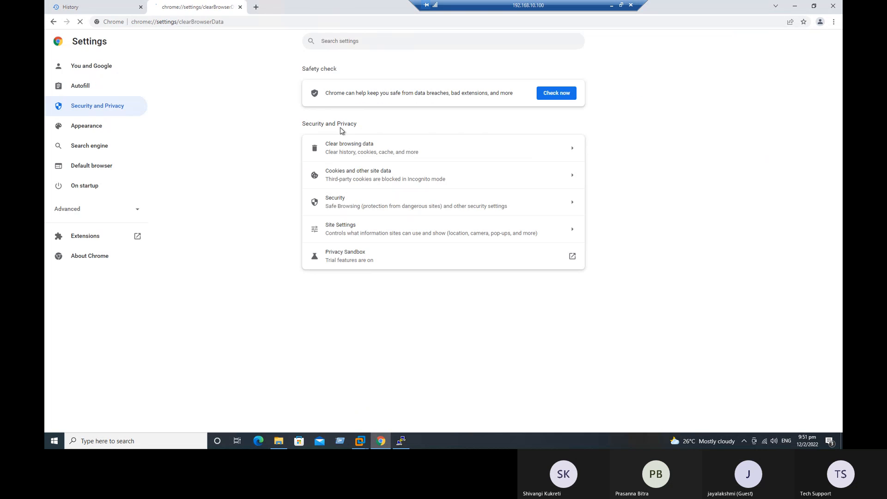
left_click(453, 180)
left_click(400, 216)
left_click(522, 317)
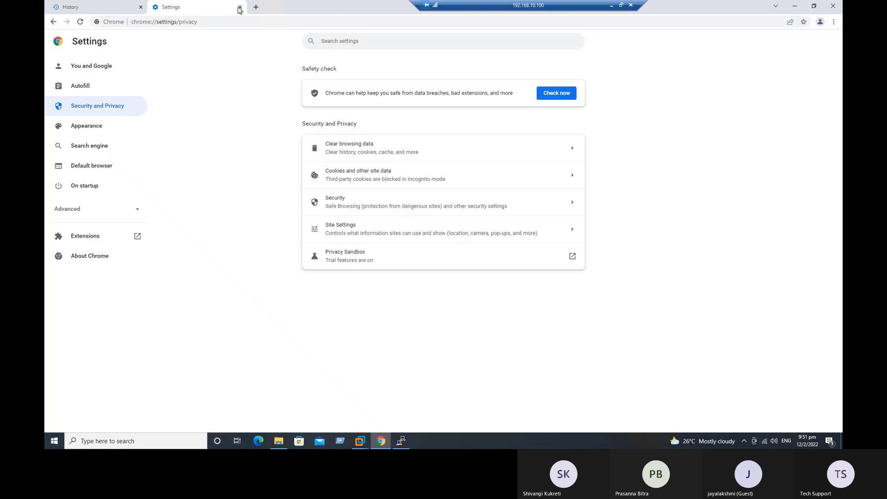
left_click(240, 7)
left_click(156, 7)
left_click(141, 8)
type("https//10")
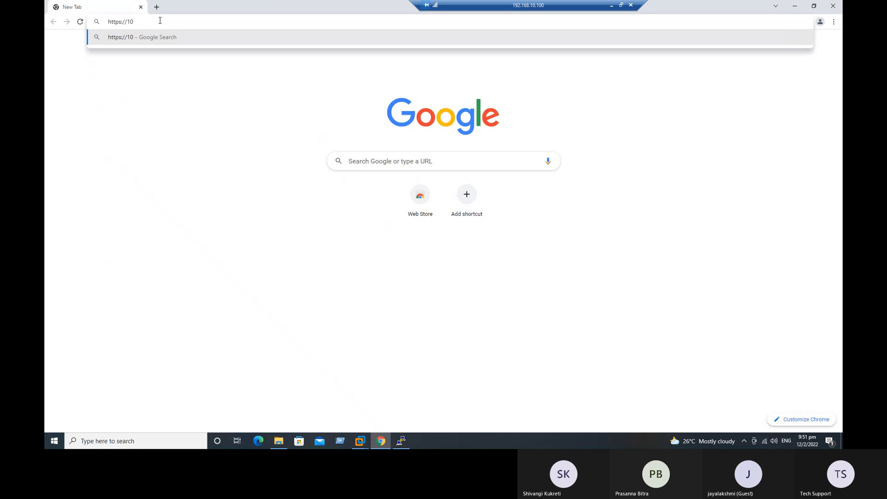
key("BackSpace")
type("92.168.10.79")
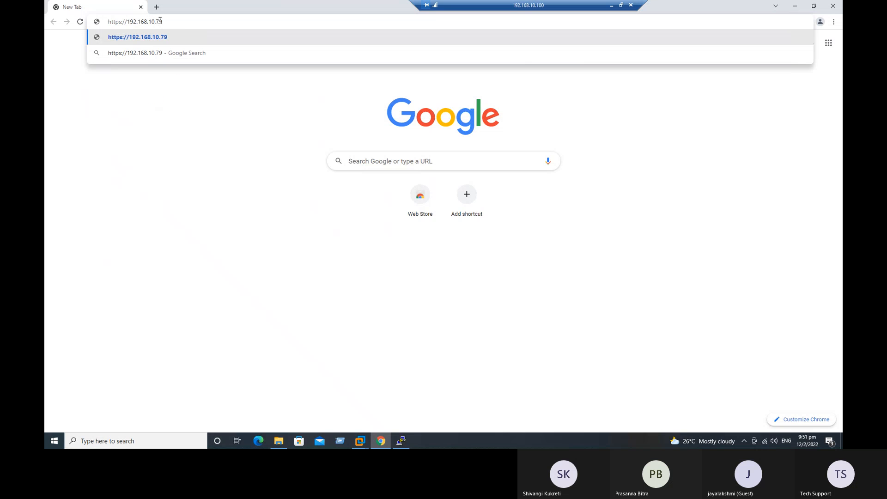
key("Return")
left_click(330, 253)
left_click(356, 318)
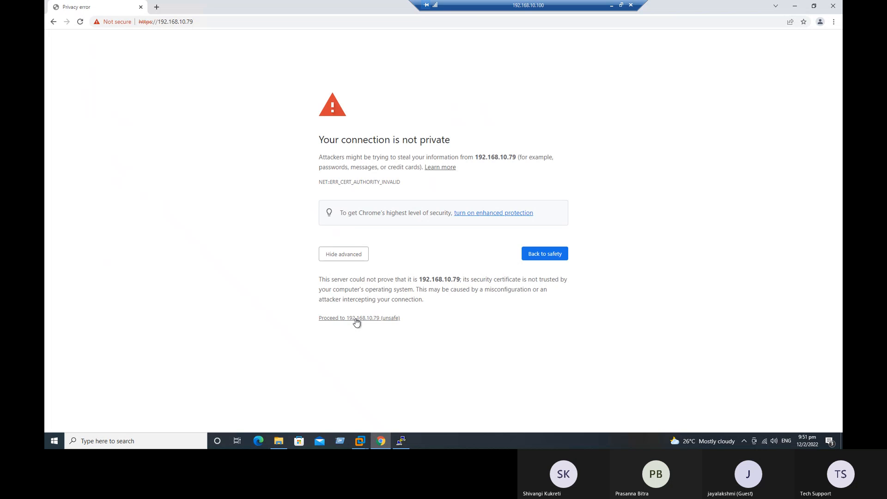
left_click(403, 439)
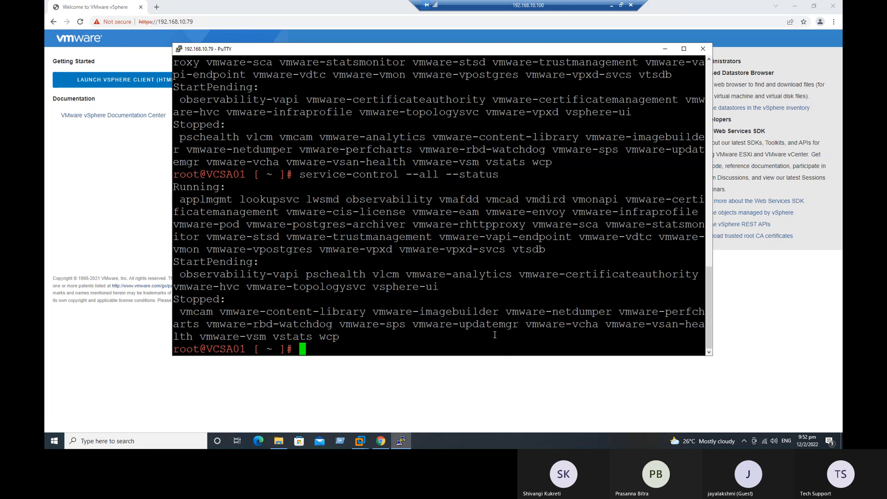
Rerun the status check, review the five start-pending services, and clear the terminal
key("Up")
key("Return")
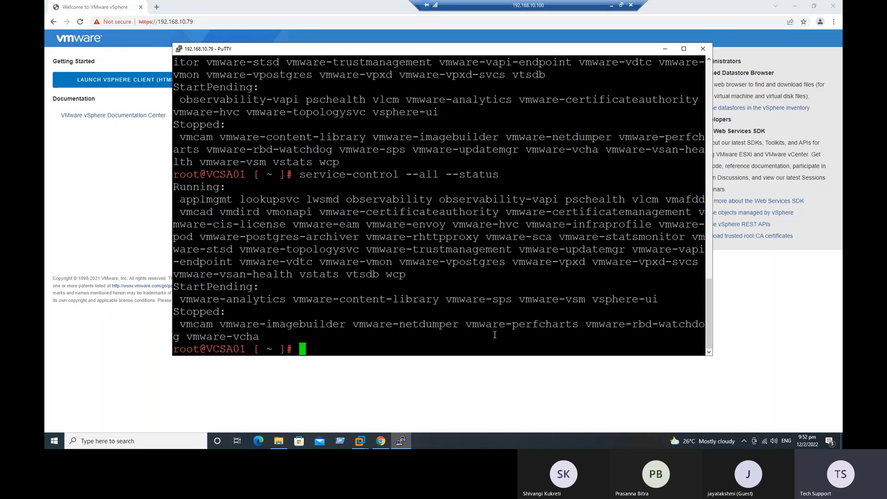
left_click_drag(673, 300, 173, 287)
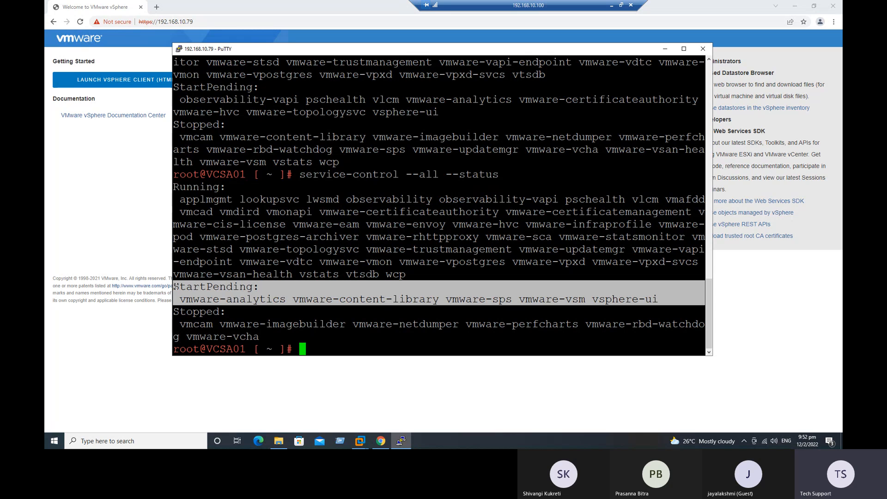
left_click(365, 336)
type("clear")
key("Return")
Rerun the status check until vsphere-ui runs, leaving only vmware-content-library and vmware-perfcharts pending
key("Up")
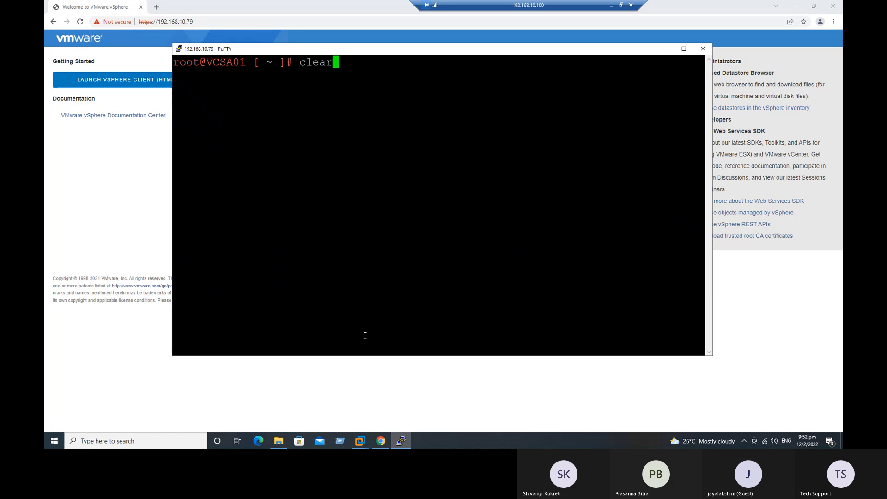
key("Up")
key("Return")
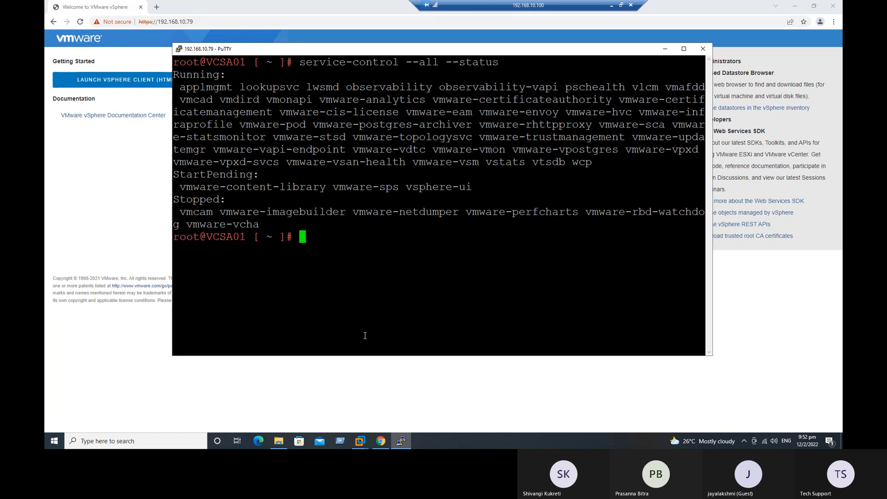
left_click_drag(600, 162, 175, 61)
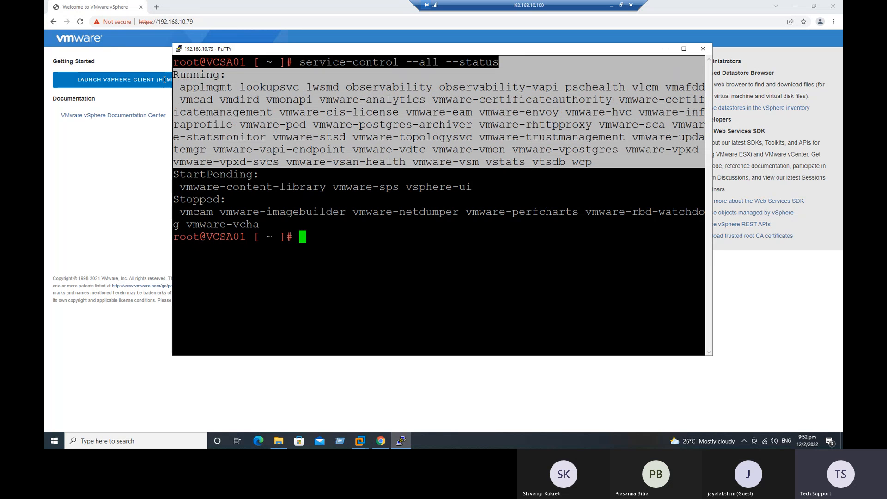
left_click(357, 283)
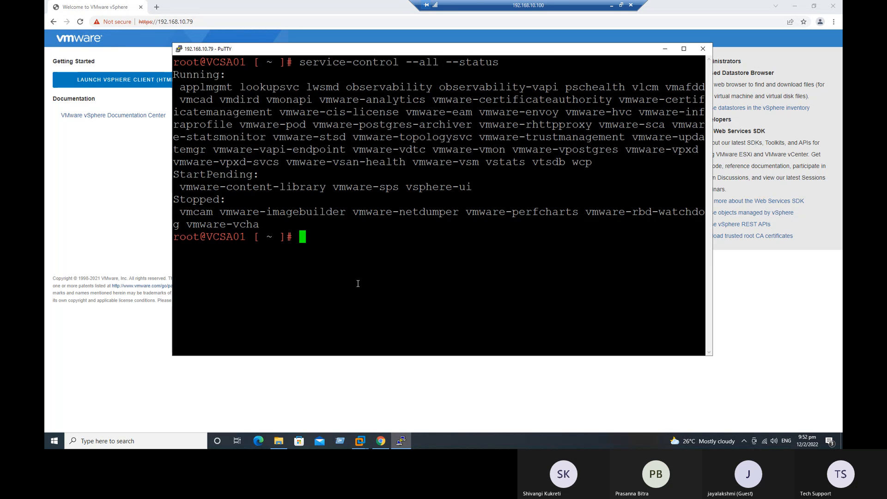
key("Up")
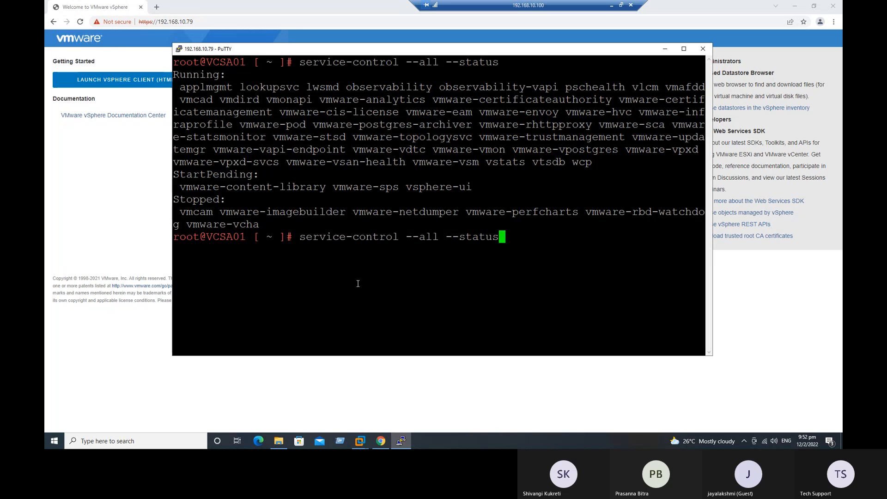
key("Return")
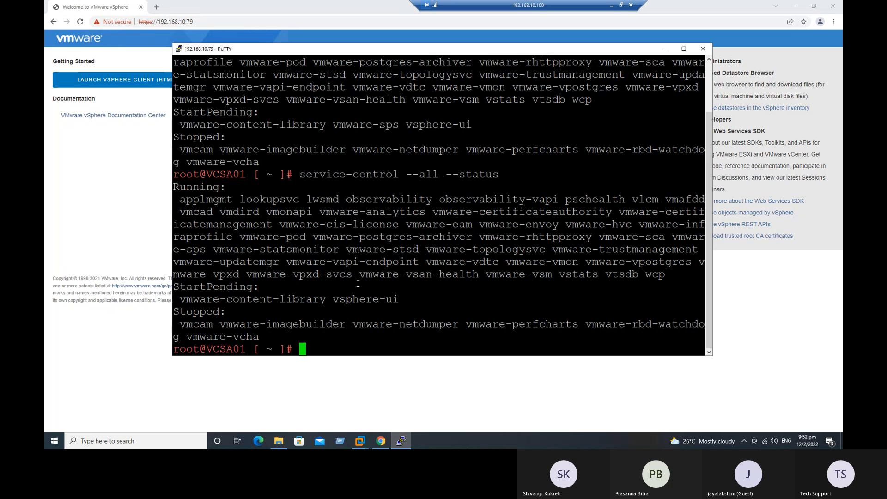
key("Up")
key("Return")
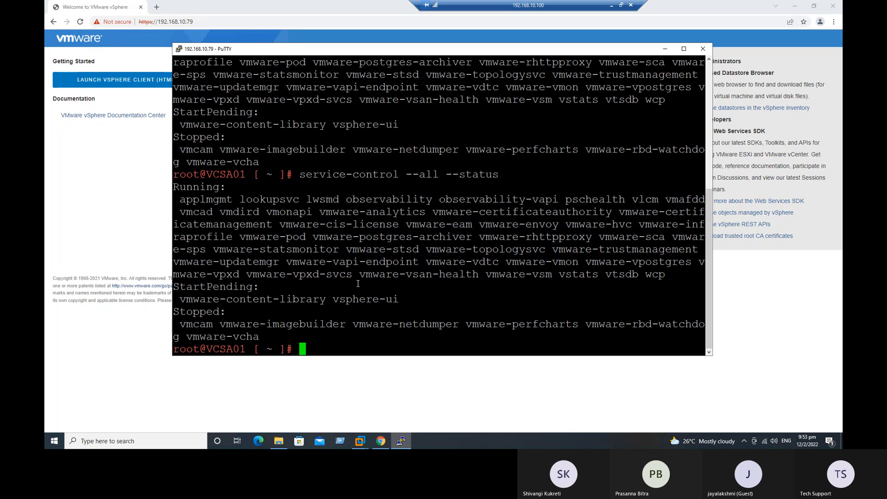
key("Up")
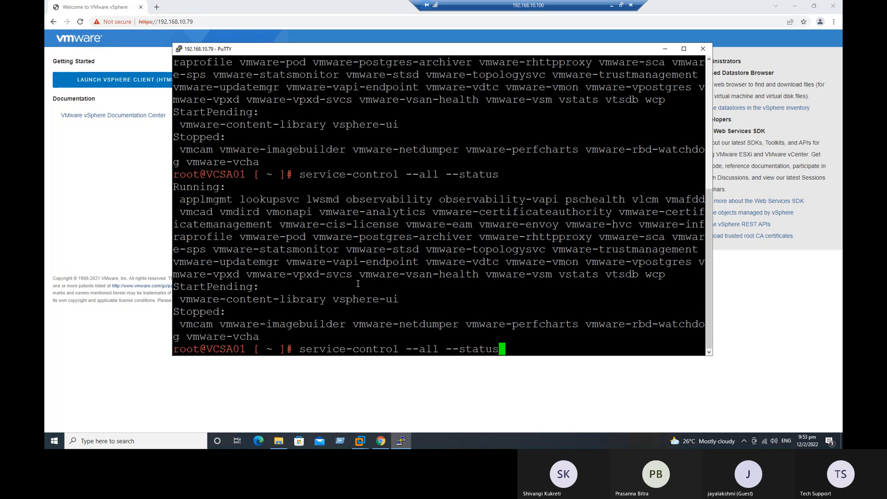
key("Return")
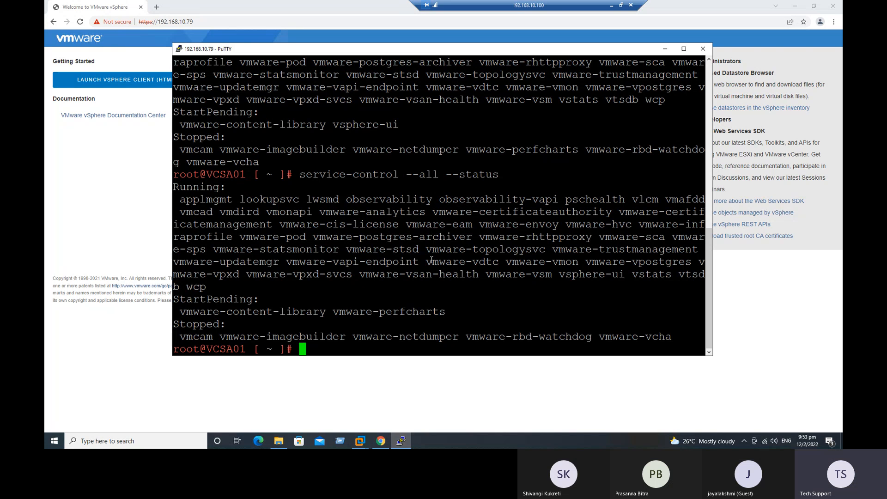
left_click_drag(632, 274, 501, 174)
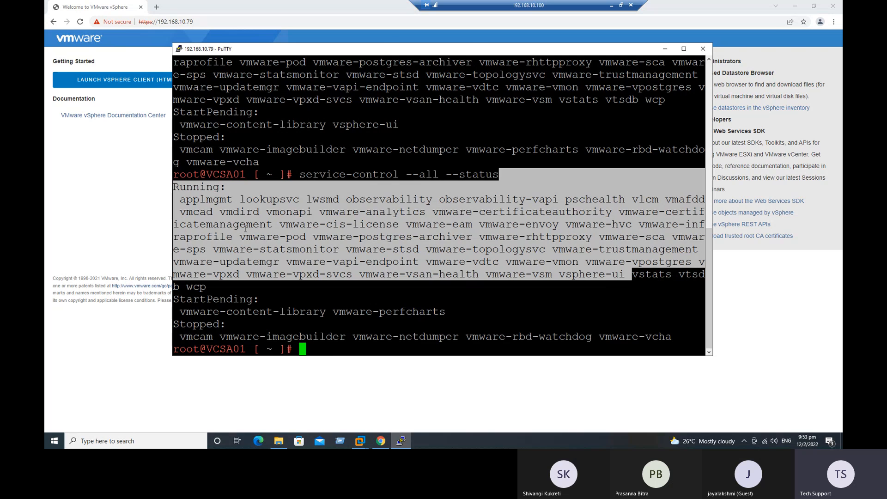
Launch the HTML5 vSphere Client from the welcome page and reload the initializing page
left_click(87, 198)
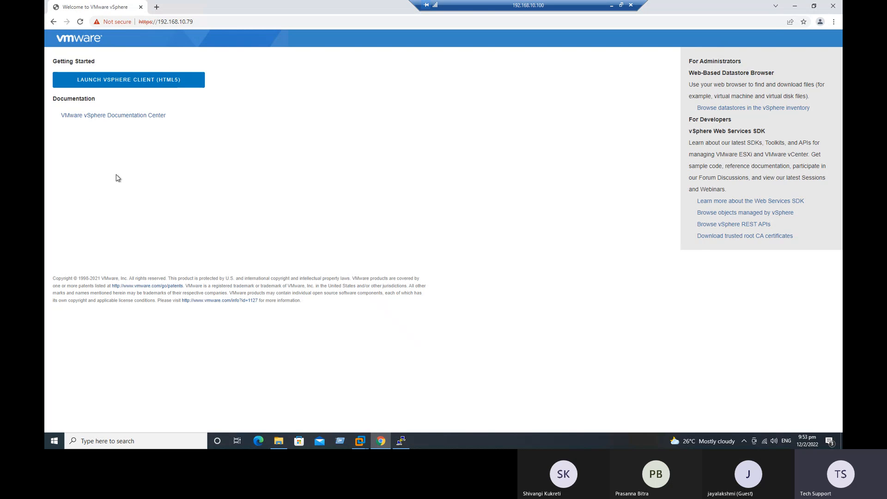
left_click(112, 86)
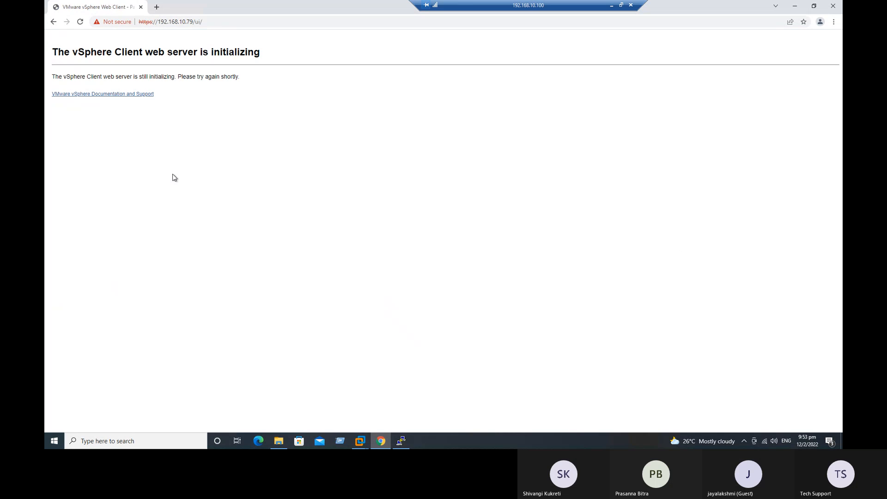
left_click_drag(82, 51, 171, 78)
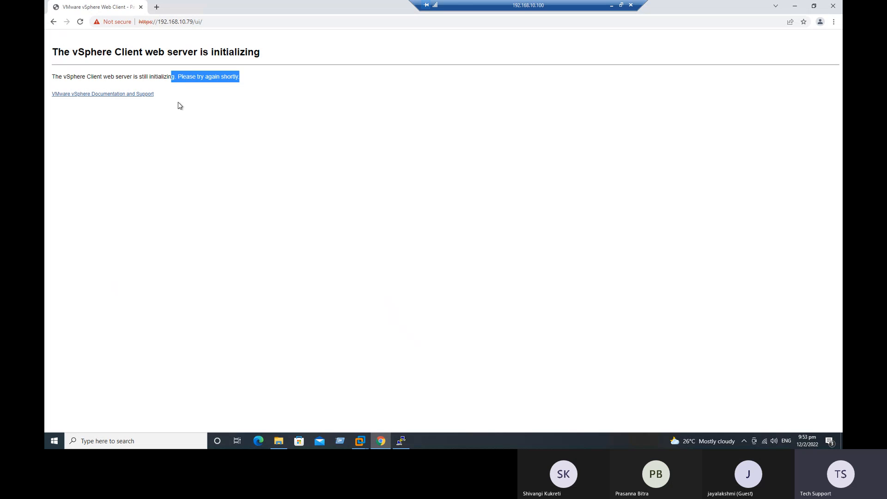
left_click(179, 106)
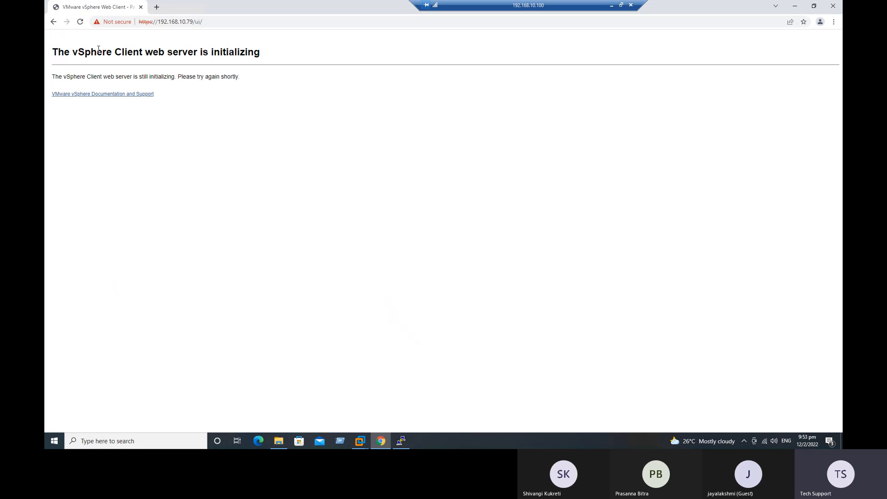
left_click(81, 22)
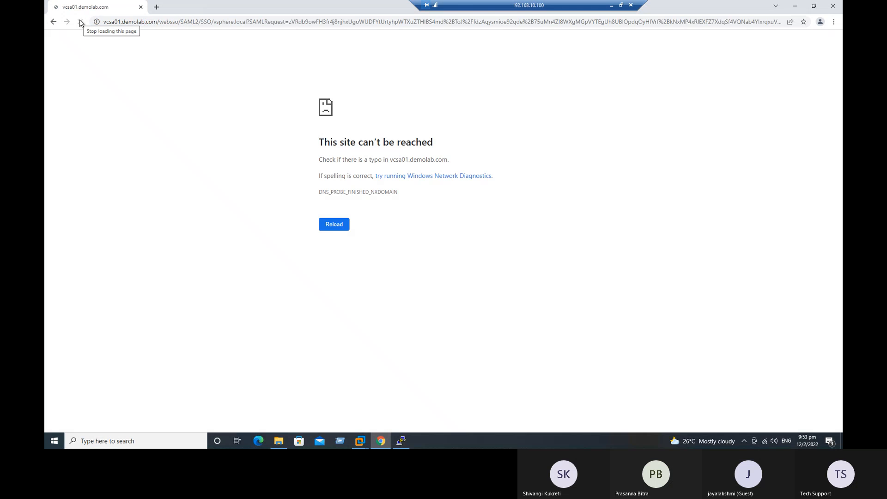
Replace the unreachable vcsa01 tab with a new tab and recall the status command in PuTTY
left_click(157, 7)
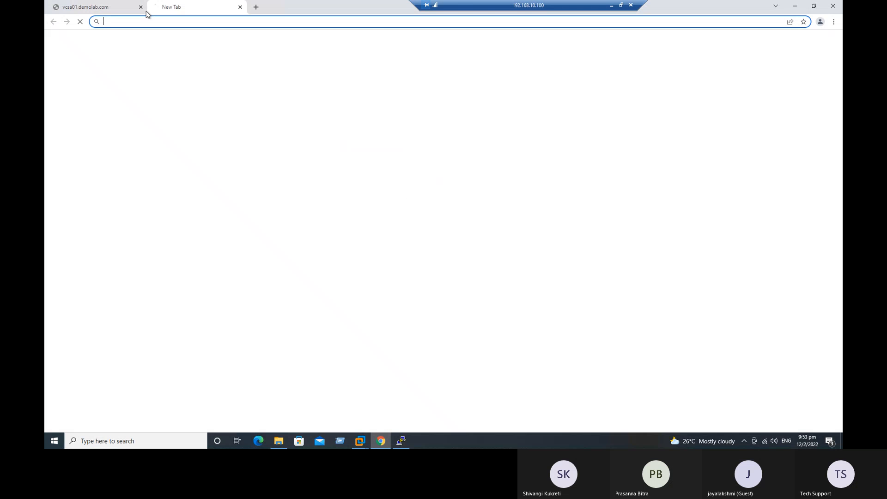
left_click(140, 7)
left_click(401, 441)
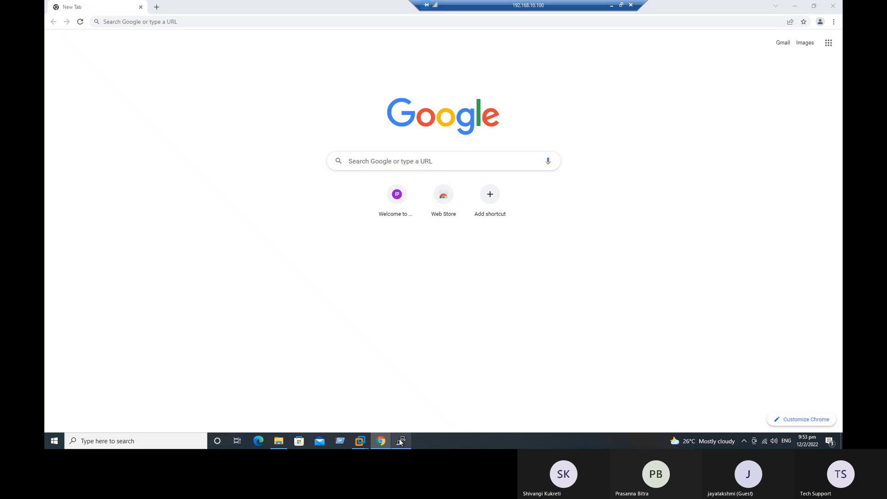
left_click(401, 442)
key("Up")
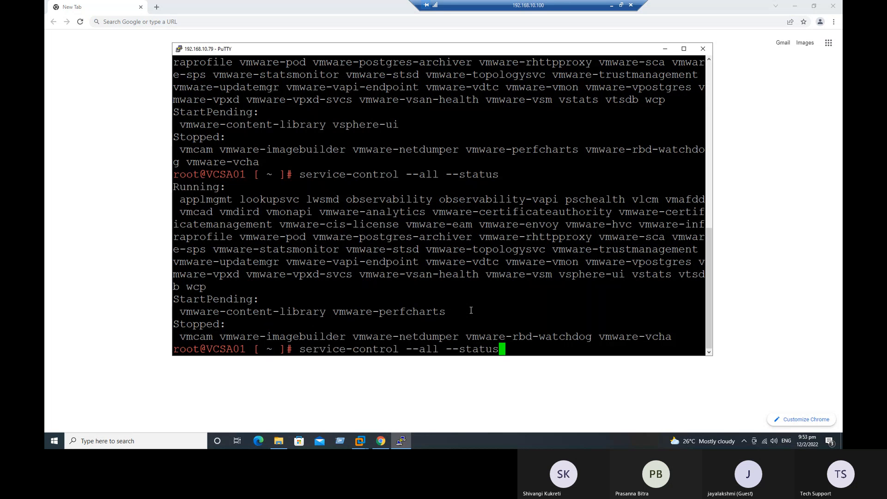
Rerun service-control --all --status in PuTTY and review the remaining stopped services
key("Return")
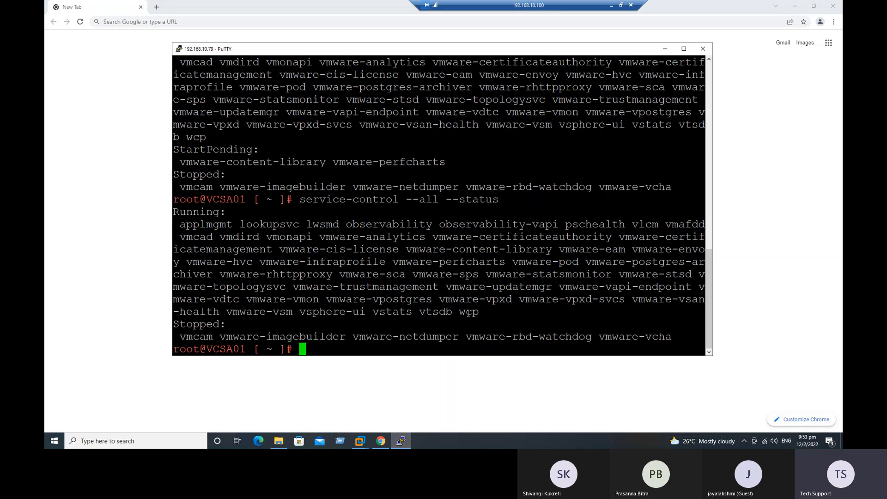
left_click_drag(484, 313, 174, 199)
left_click_drag(189, 337, 663, 337)
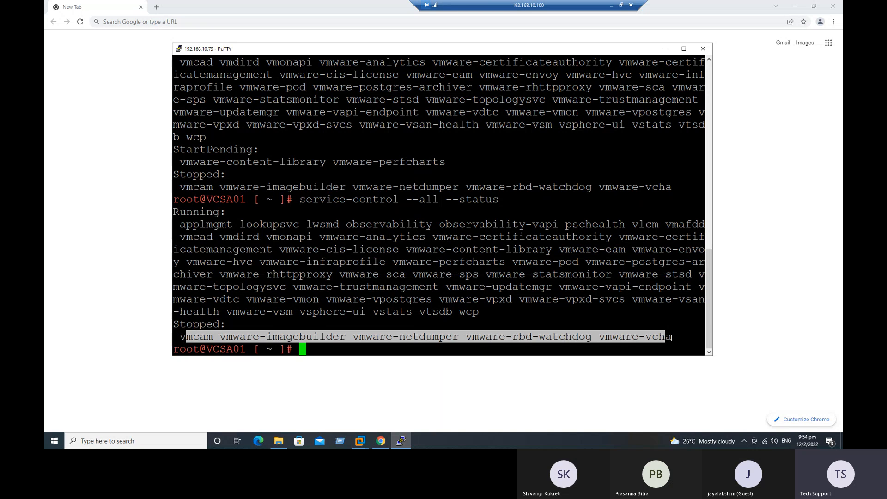
left_click(672, 337)
double_click(649, 337)
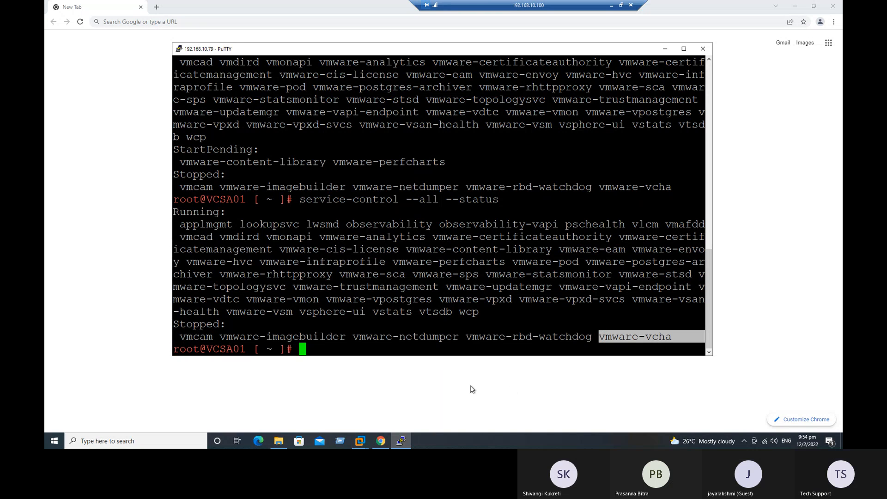
left_click_drag(202, 337, 224, 337)
left_click(455, 312)
left_click_drag(455, 311, 143, 203)
left_click(109, 236)
left_click(171, 21)
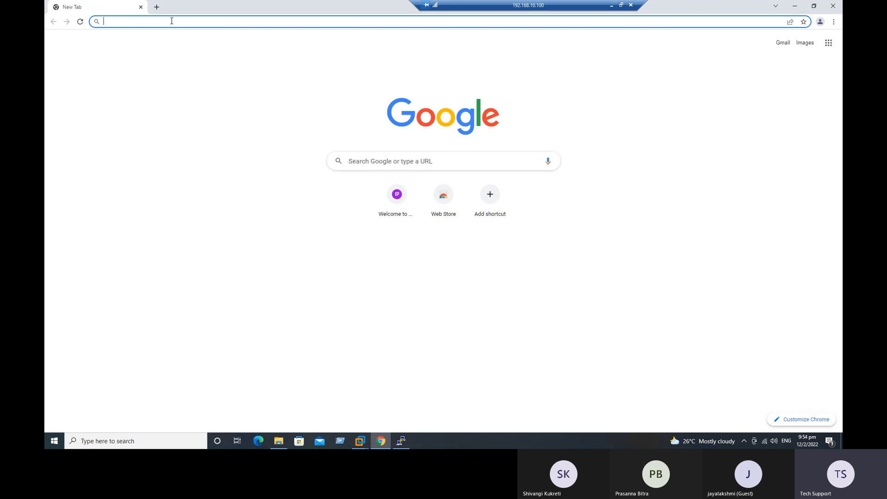
type("https://192.168.10.79")
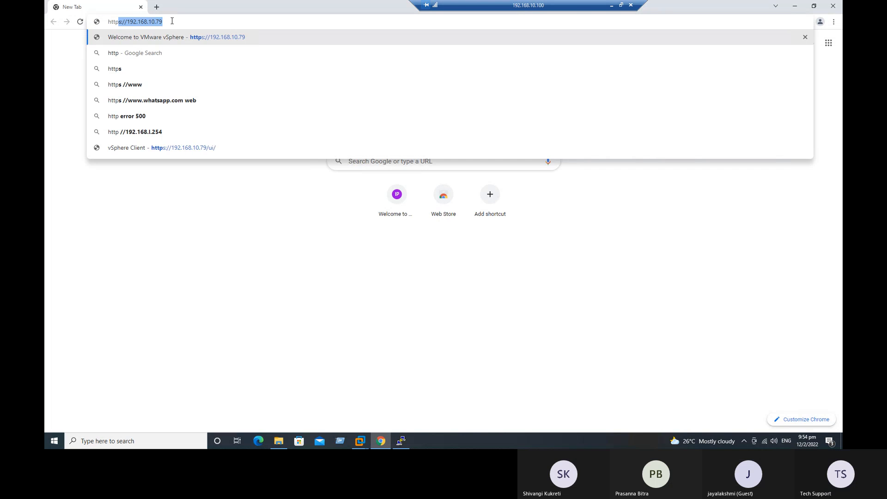
key("Right")
key("Return")
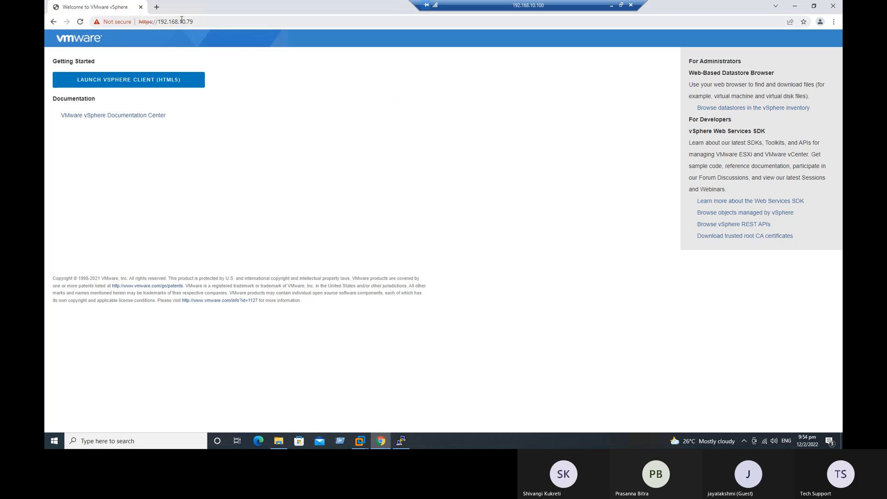
left_click(154, 84)
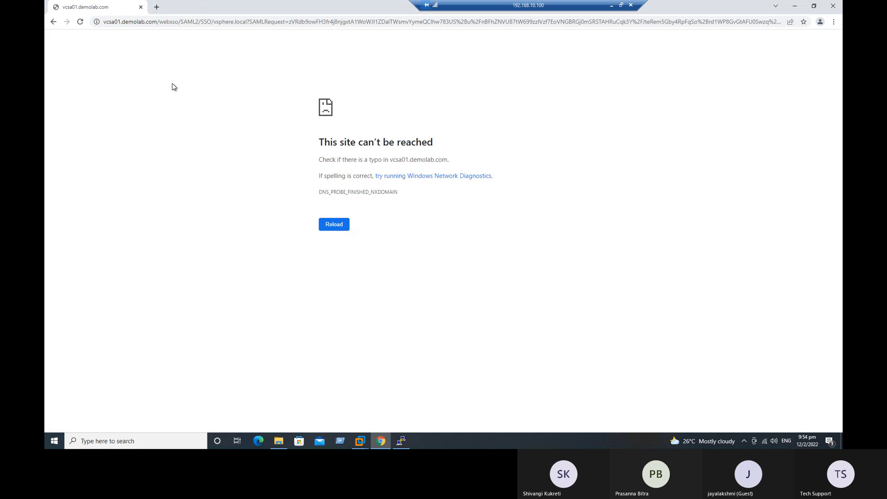
Reload the unreachable vcsa01.demolab.com page after reviewing its DNS error hints
left_click_drag(365, 162, 462, 164)
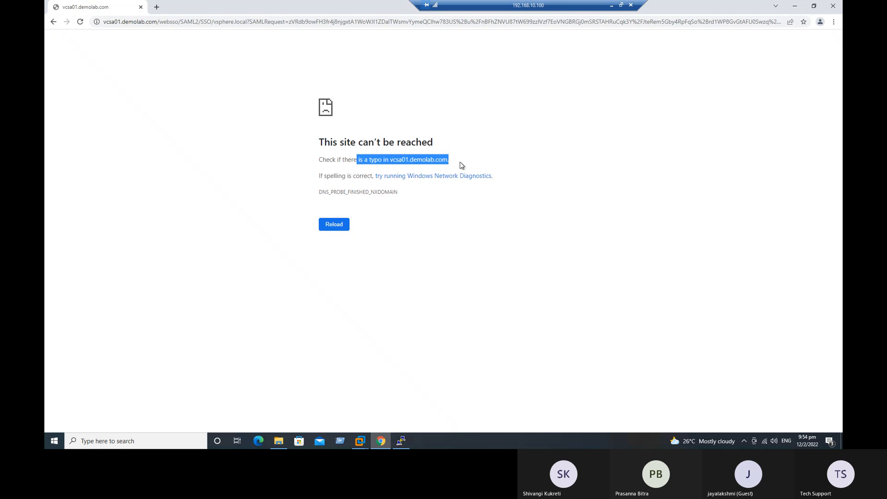
left_click(420, 232)
key("F5")
left_click_drag(329, 178, 501, 174)
left_click(486, 240)
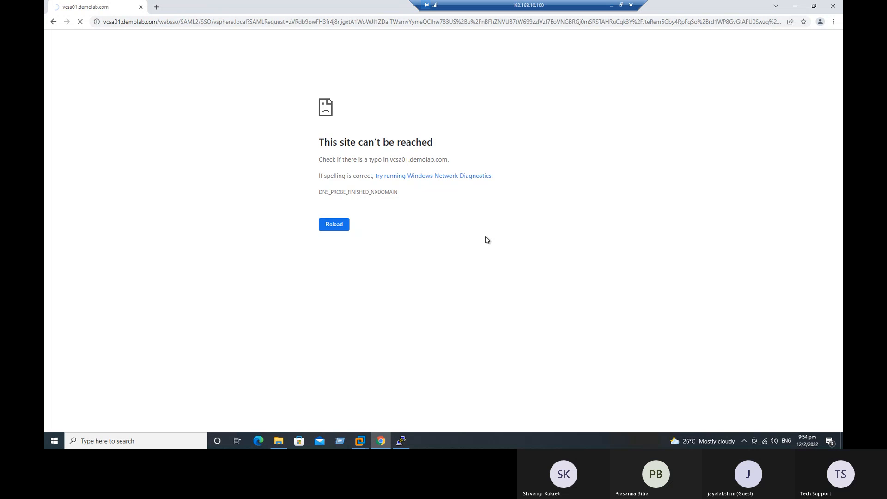
Open a Command Prompt with cmd and start typing a ping command
key("super+r")
type("cmd")
key("Return")
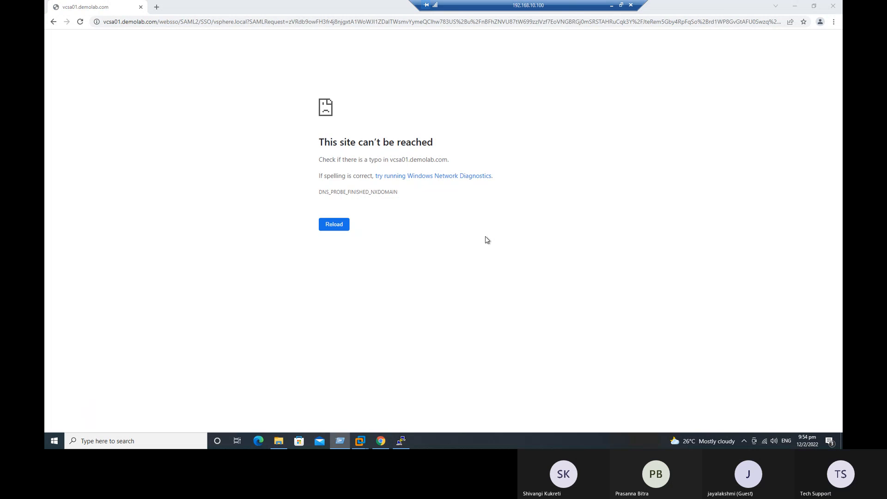
type("ping 192.1")
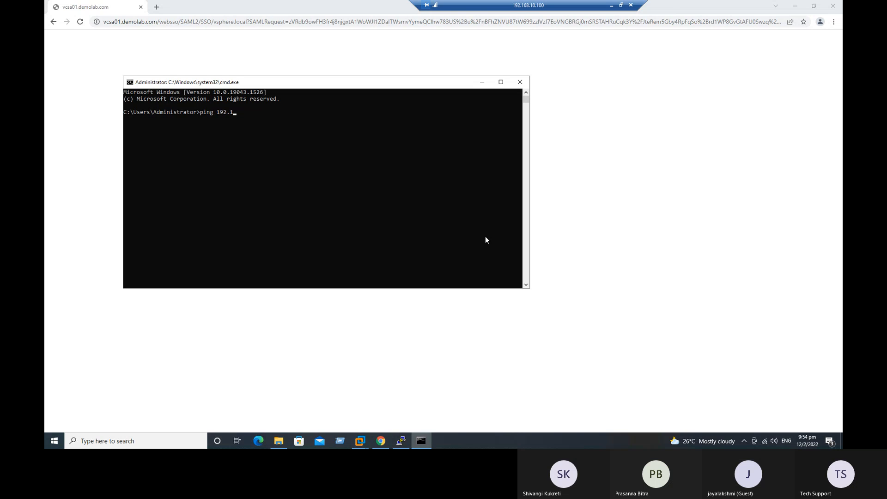
type("69")
Ping 192.168.10.70, 192.168.10.79 and 192.168.10.71 in turn from Command Prompt
key("Return")
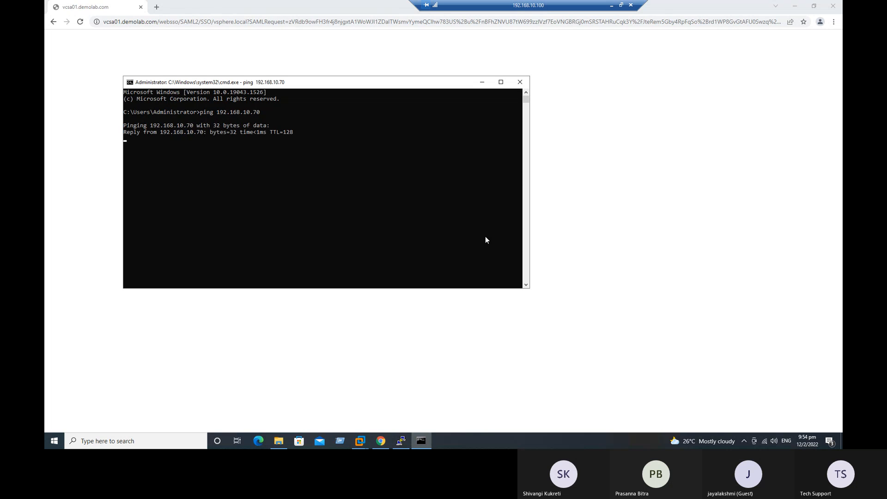
key("ctrl+c")
key("Up")
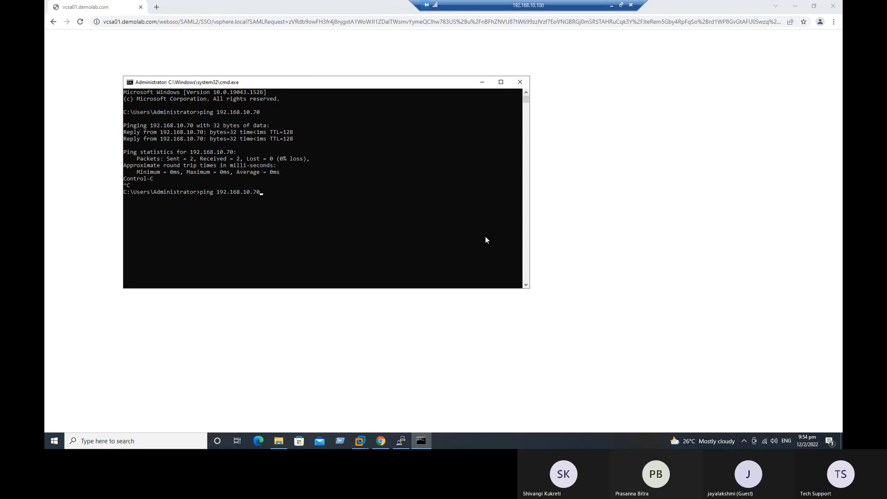
type("9")
key("Return")
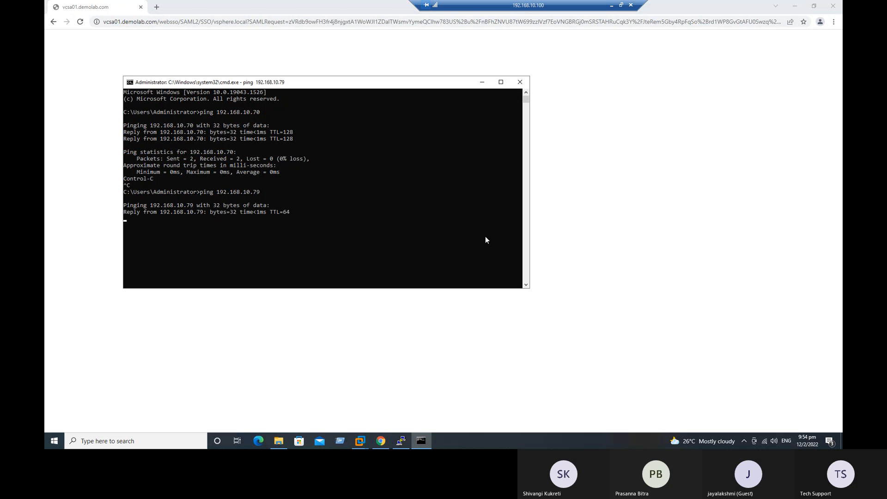
key("ctrl+c")
key("Up")
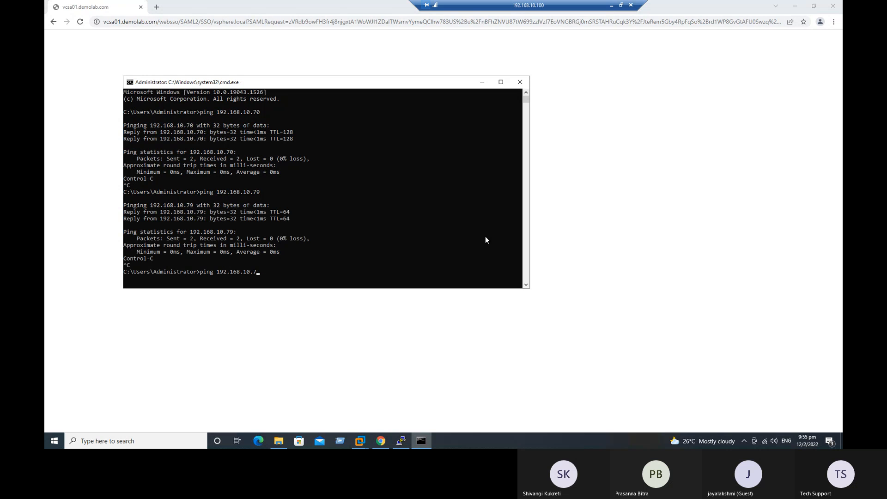
type("1")
key("Return")
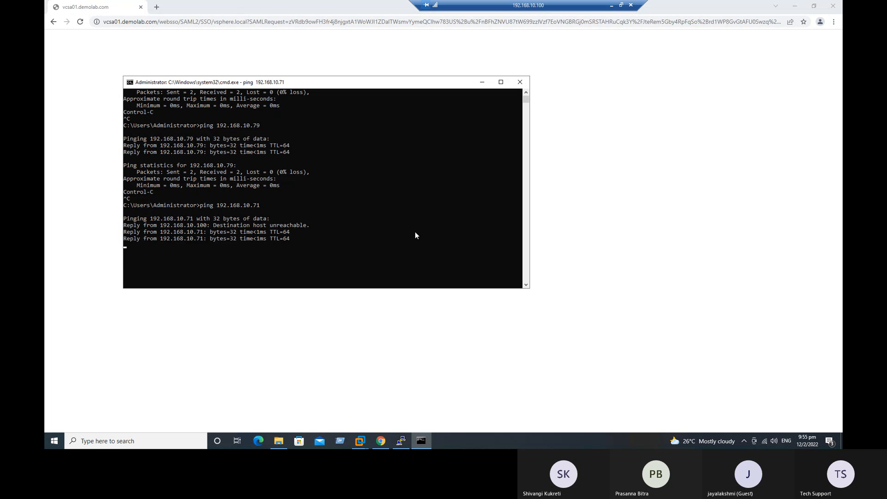
Ping 192.168.10.72 and 192.168.10.73, confirming both hosts reply
key("Return")
key("Up")
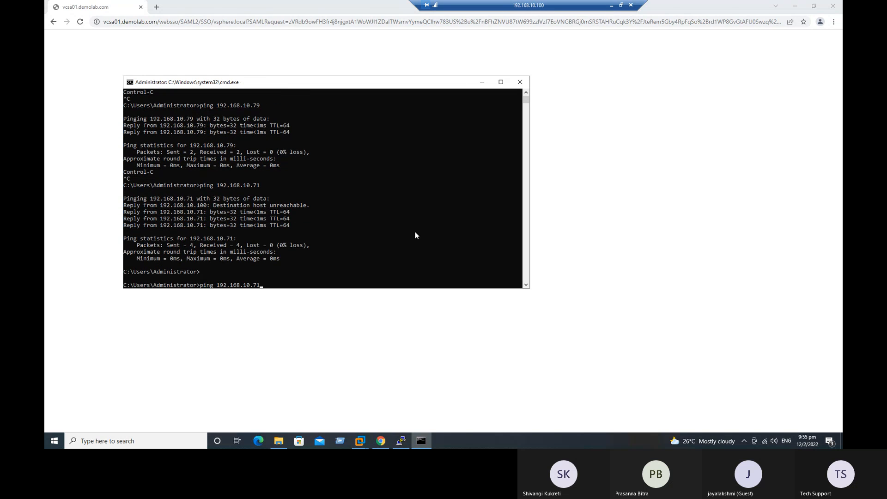
key("BackSpace")
type("2")
key("Return")
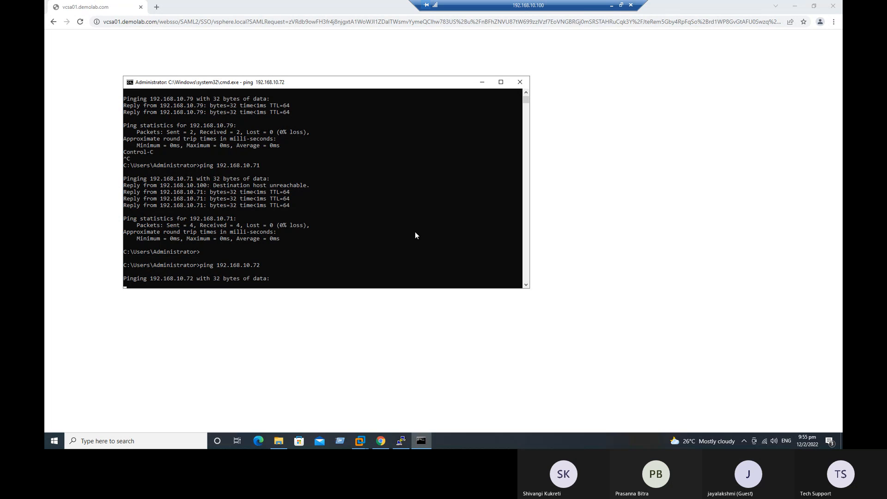
key("ctrl+c")
key("Up")
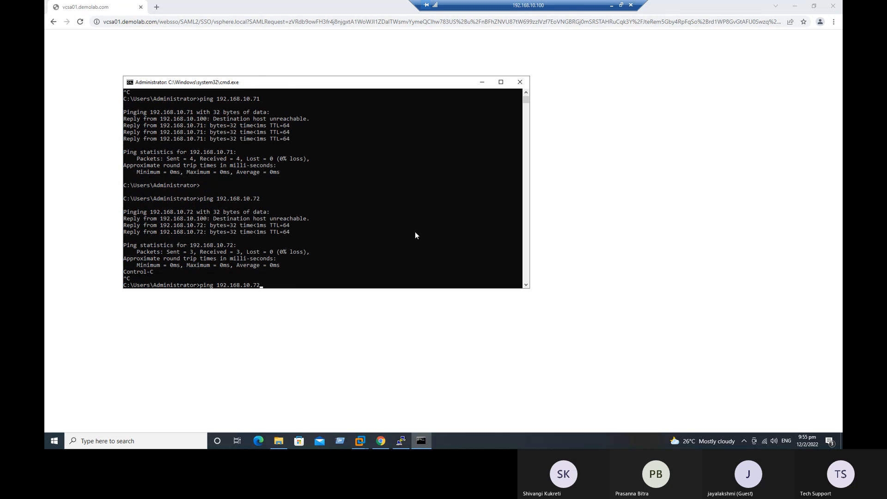
type("3")
key("Return")
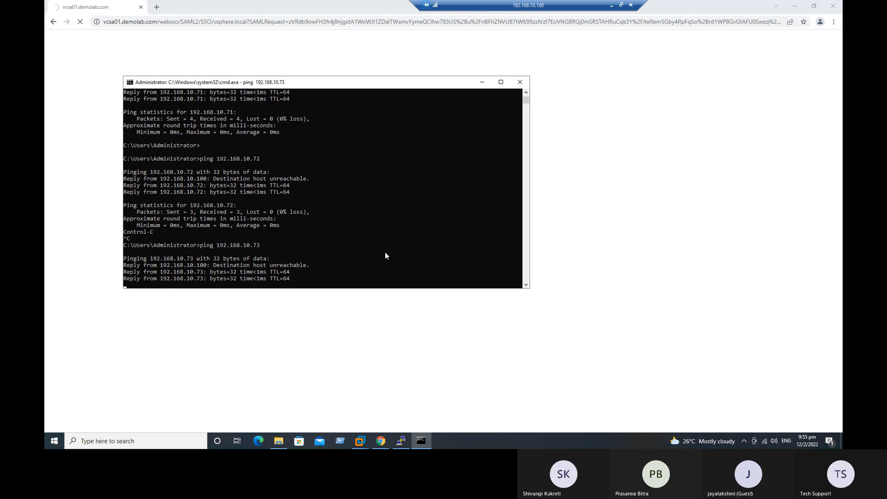
left_click(156, 7)
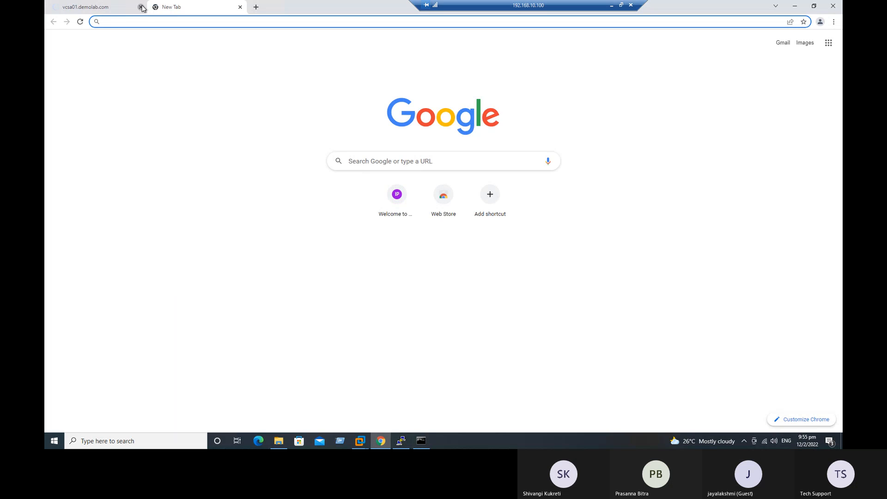
left_click(141, 7)
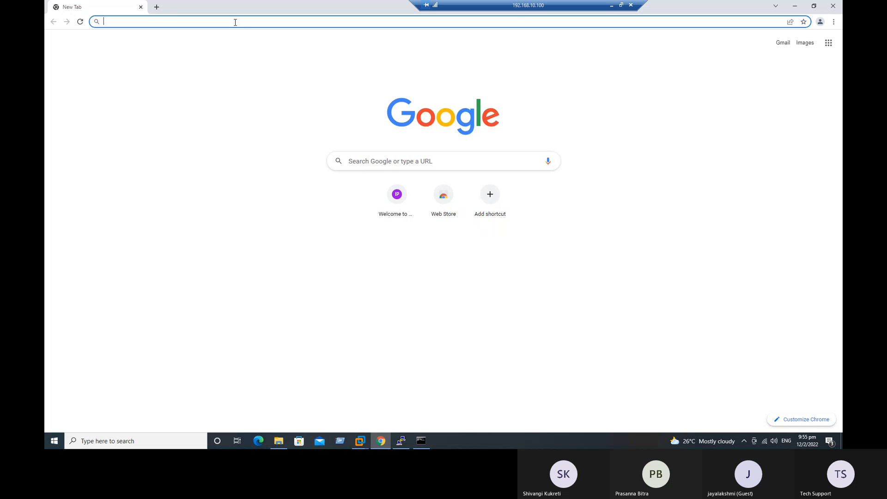
type("https://192.168.10.79")
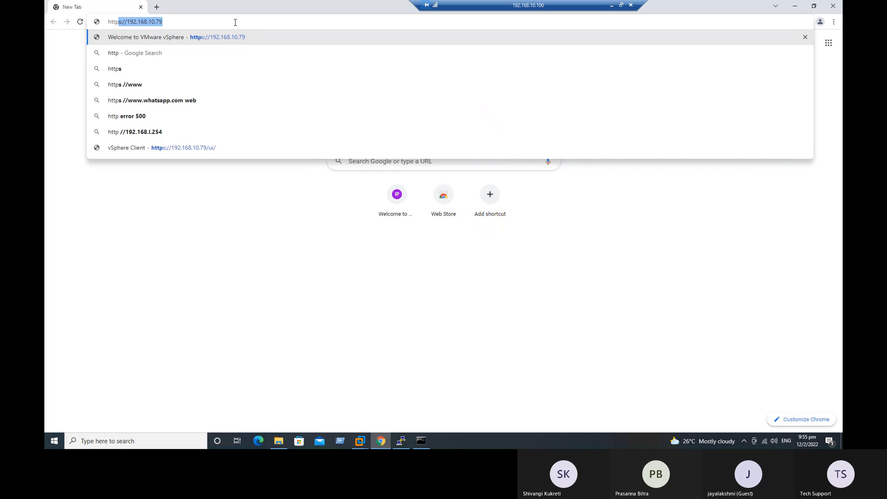
key("Right")
key("Return")
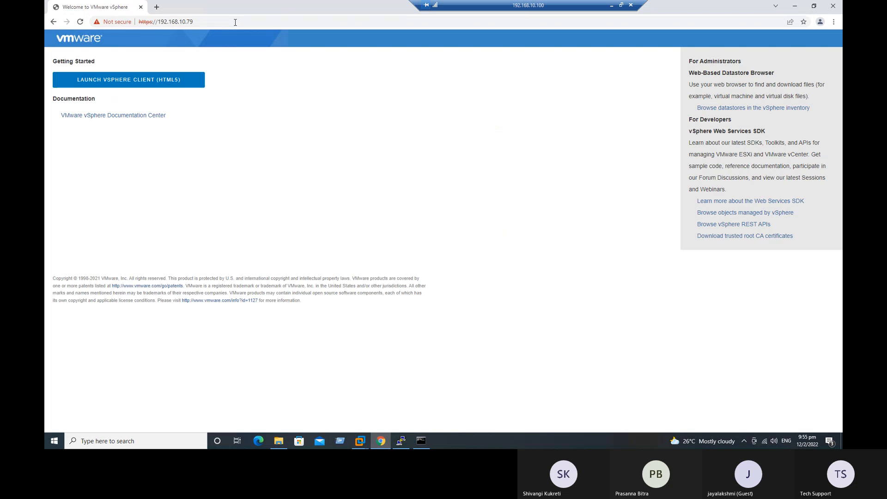
left_click(121, 83)
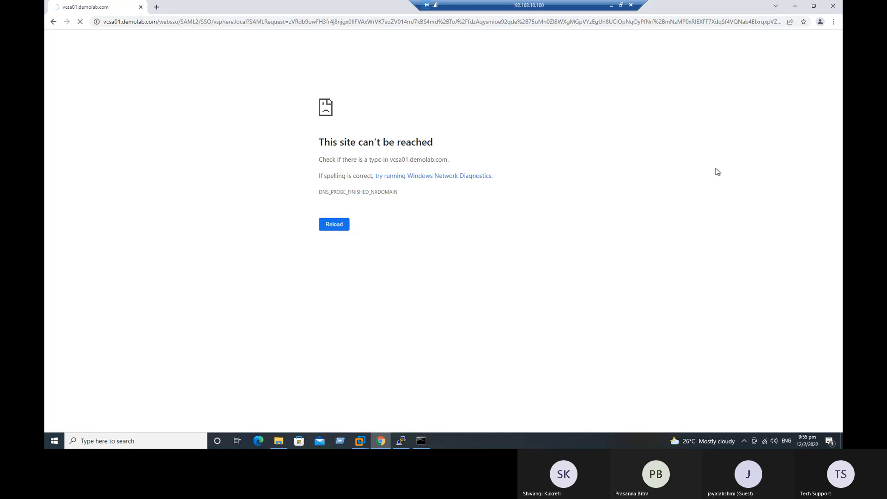
left_click(797, 9)
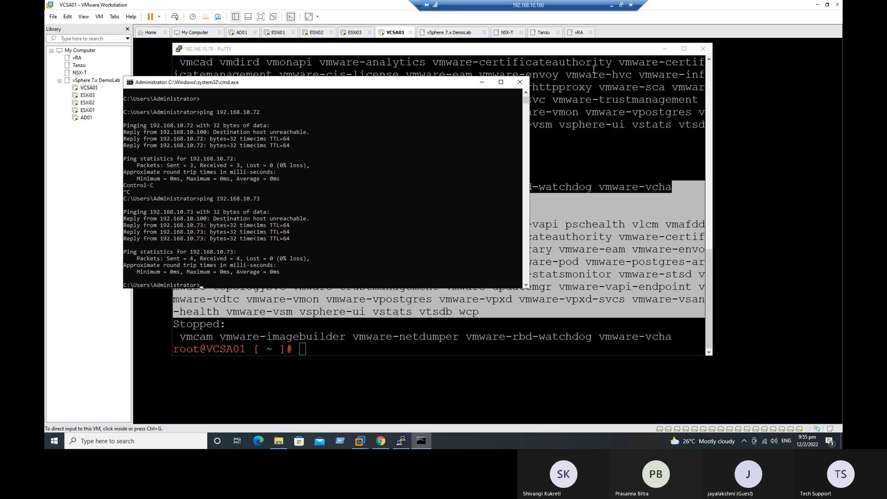
Close the Command Prompt and the PuTTY session
left_click(520, 82)
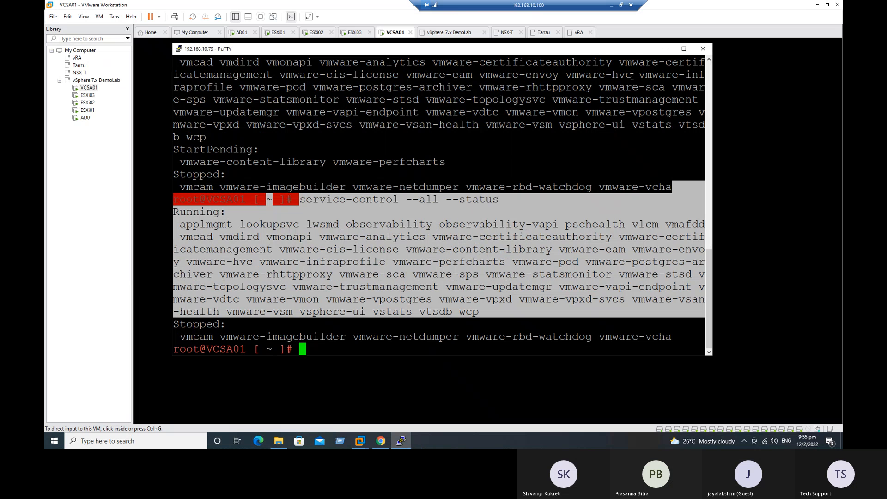
left_click(702, 50)
left_click(452, 252)
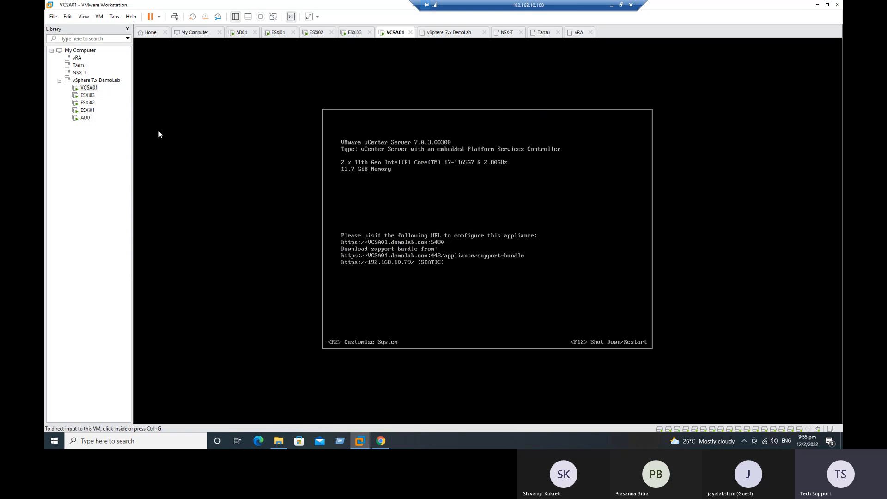
Unlock the AD01 VM with Ctrl+Alt+Del, sign in, and close Server Manager and This PC
left_click(243, 33)
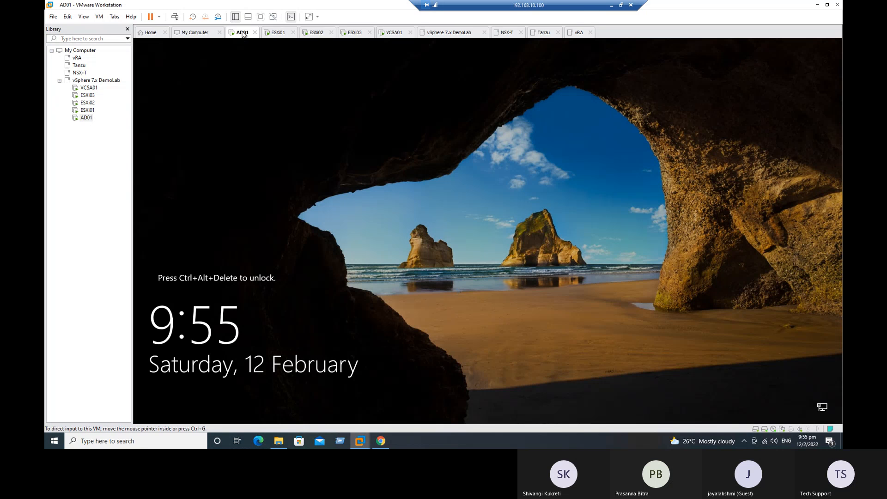
right_click(243, 33)
left_click(289, 79)
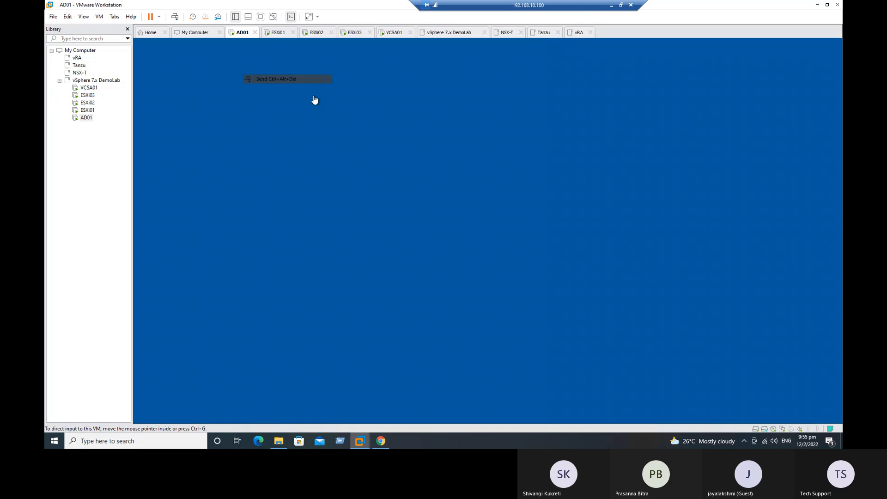
key("Caps_Lock")
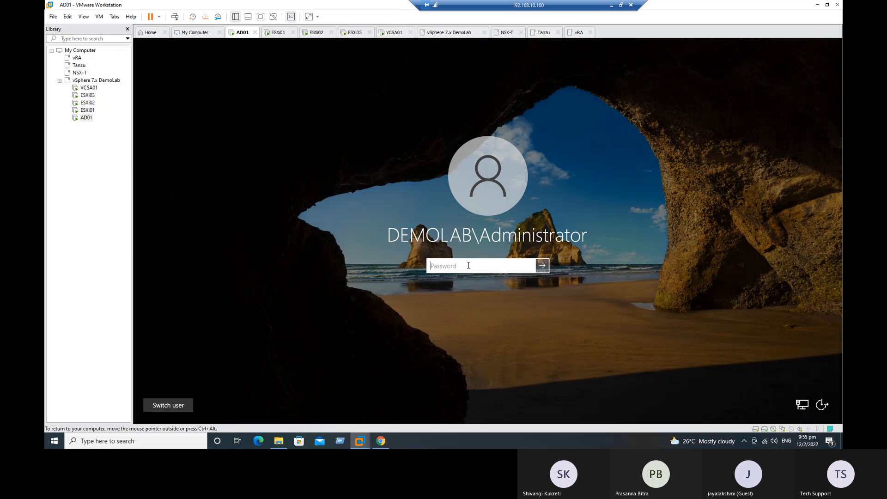
type("*********")
key("Return")
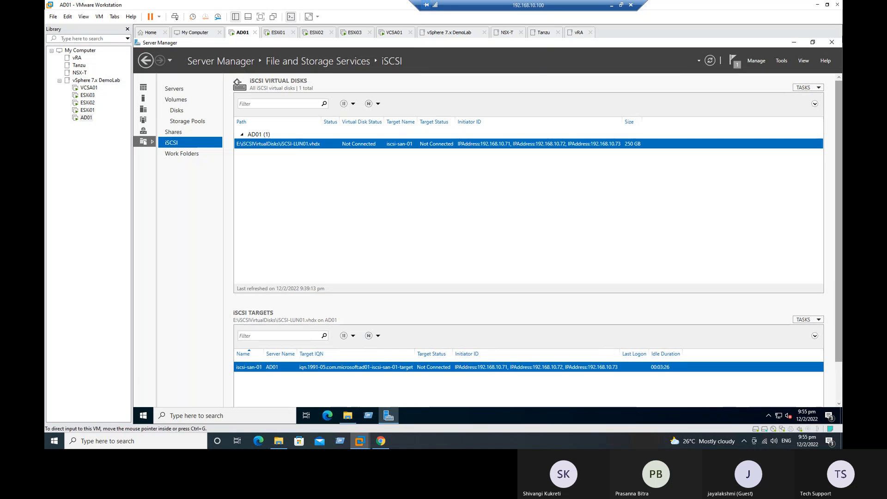
left_click(831, 43)
left_click(830, 43)
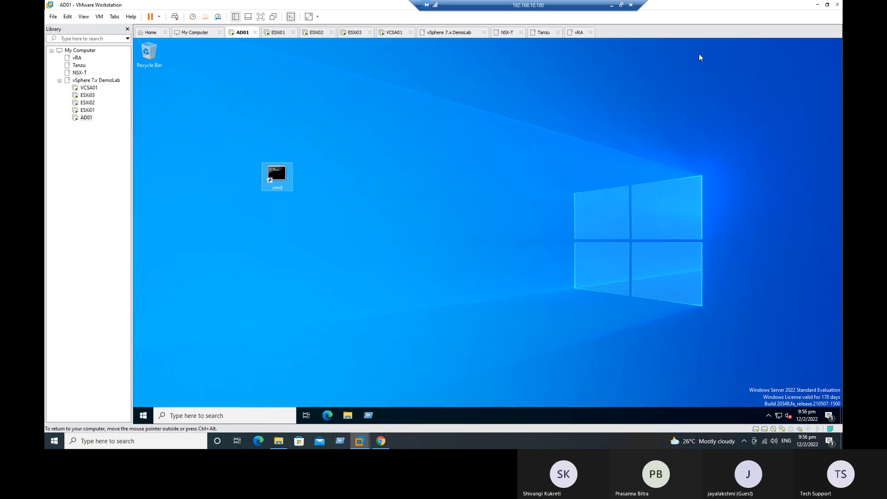
left_click(327, 414)
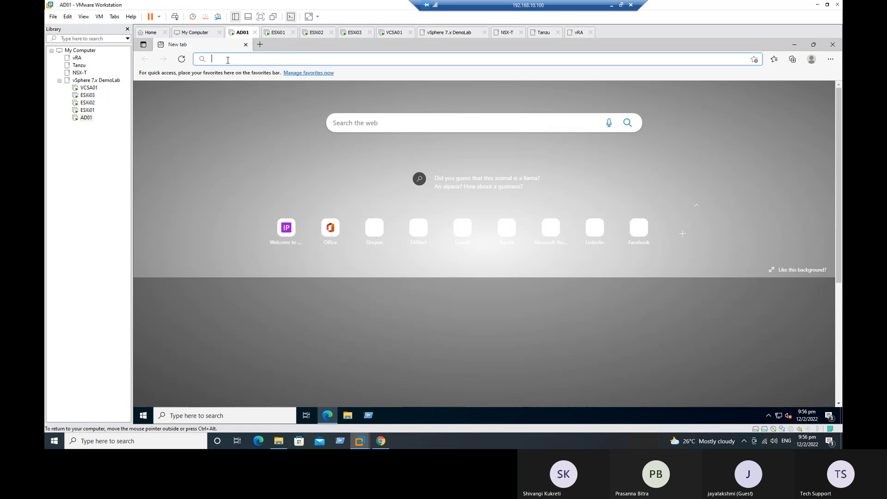
type("https://192.168.10.79")
key("Right")
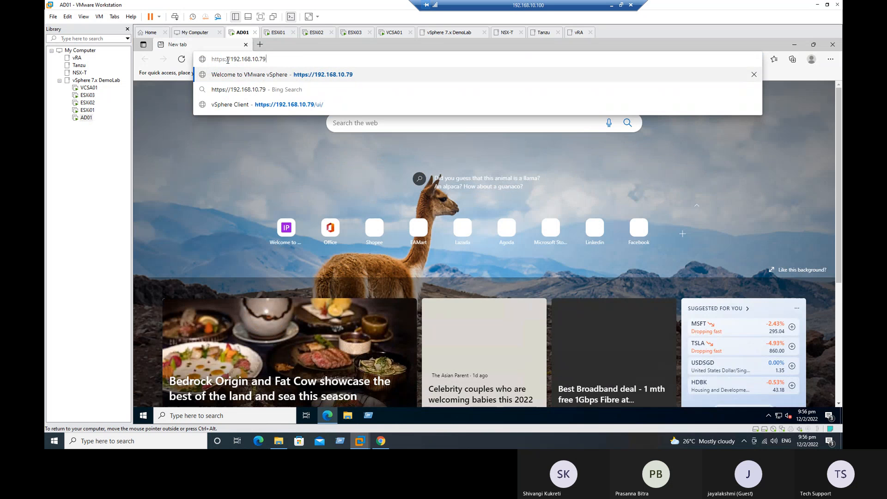
key("Return")
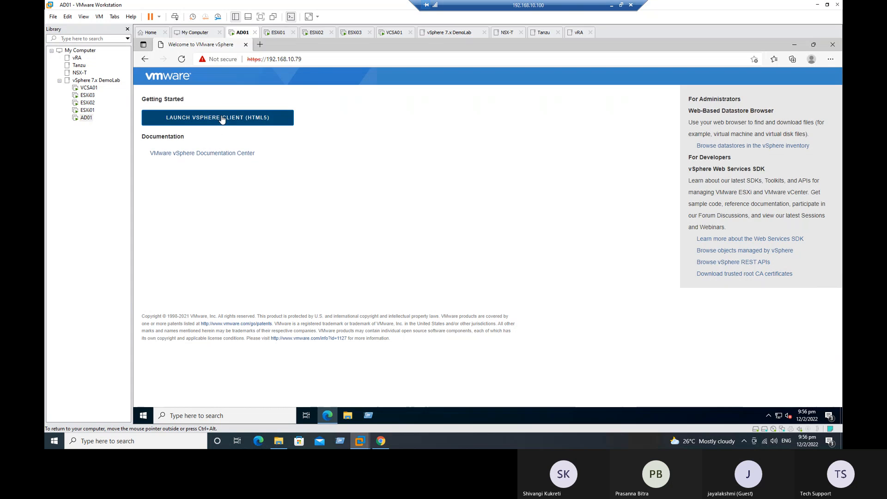
left_click(222, 120)
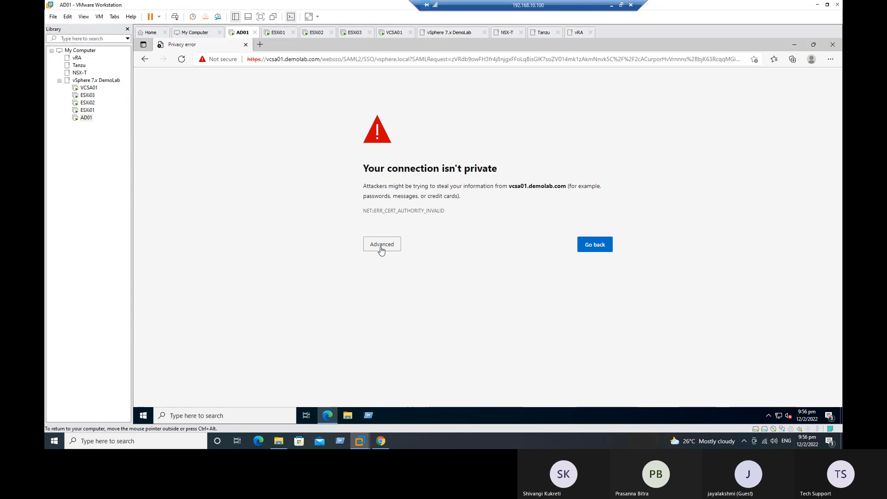
left_click(382, 244)
left_click(406, 309)
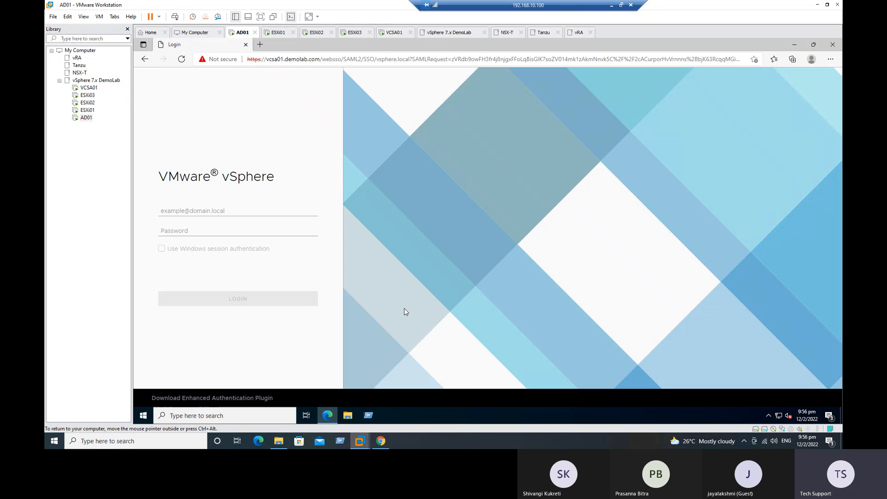
Back in host Chrome, replace the failed vcsa01 tab with the 192.168.10.79 welcome page
left_click(383, 441)
left_click(156, 7)
left_click(141, 7)
type("https://192.168.10.79")
key("End")
key("Return")
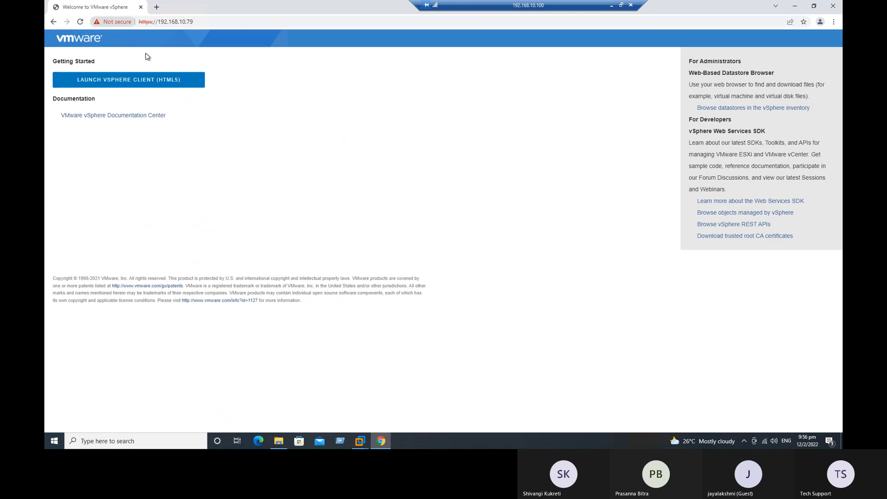
Launch the vSphere Client, then retry it from the 192.168.10.79 welcome page in a new tab
left_click(156, 84)
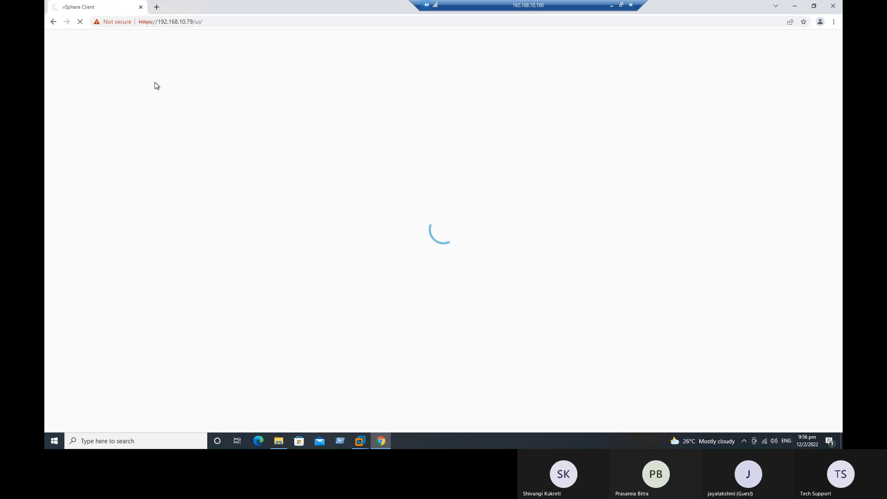
left_click(156, 6)
type("https")
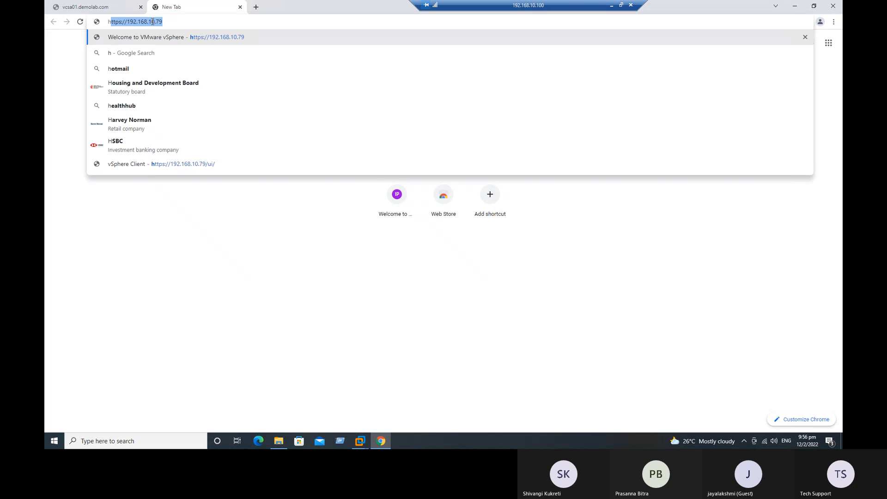
key("Return")
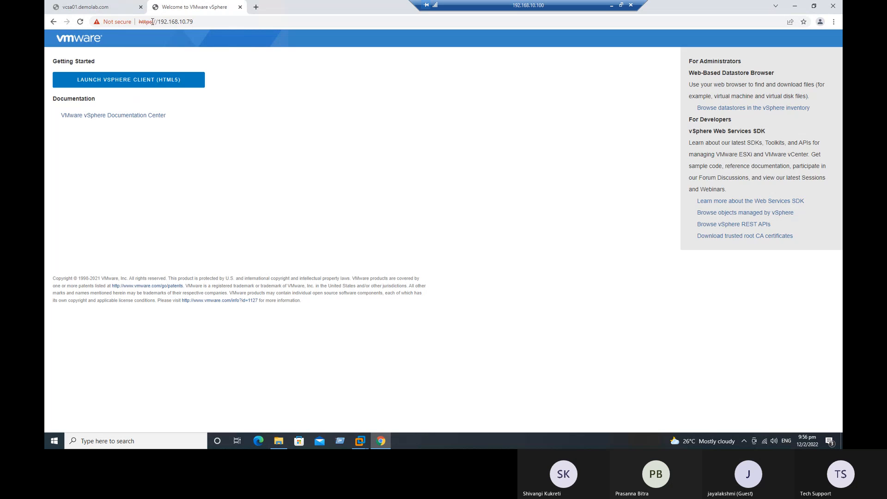
left_click(173, 86)
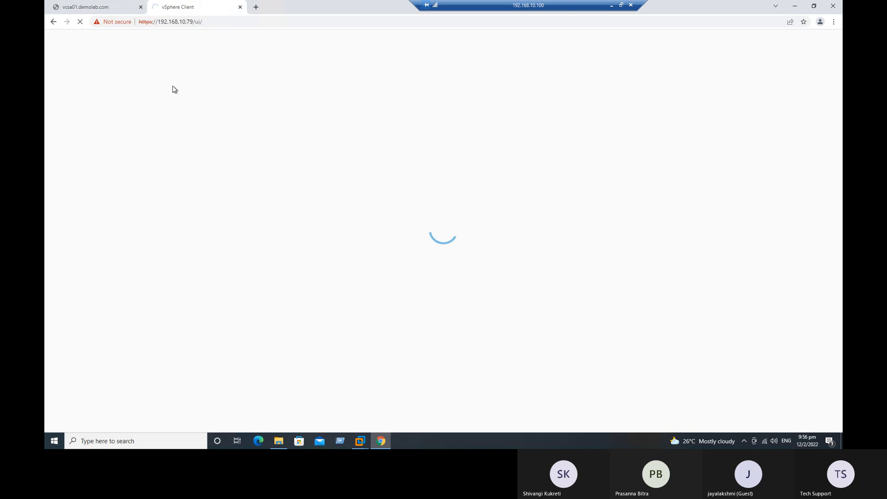
Check Ethernet 2's IPv4 properties: static 192.168.10.100 with DNS 192.168.10.70
left_click(340, 440)
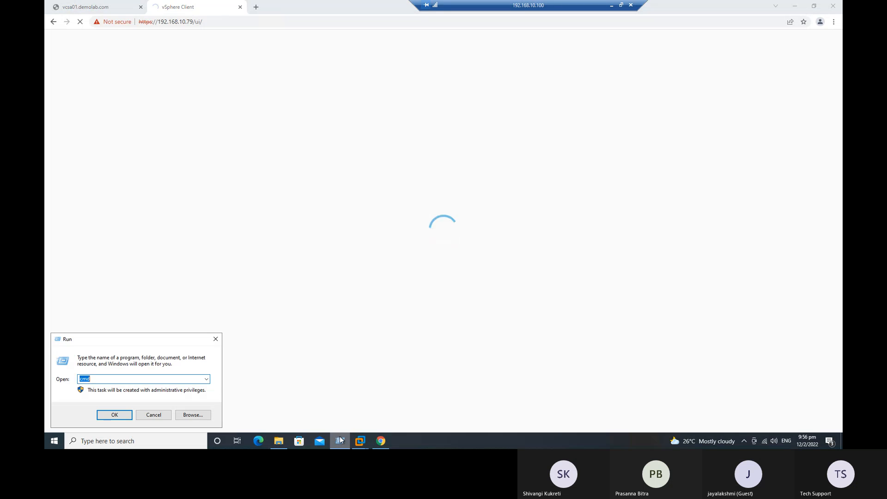
type("explorer")
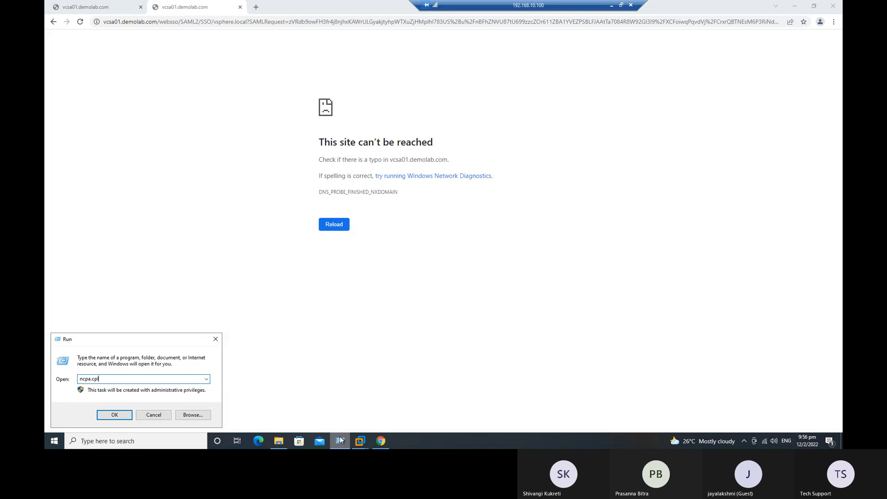
key("Return")
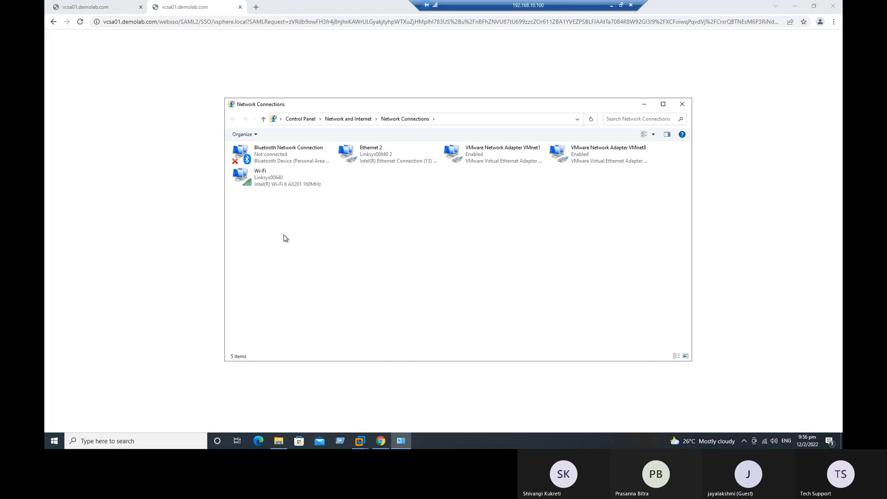
left_click(365, 155)
right_click(365, 155)
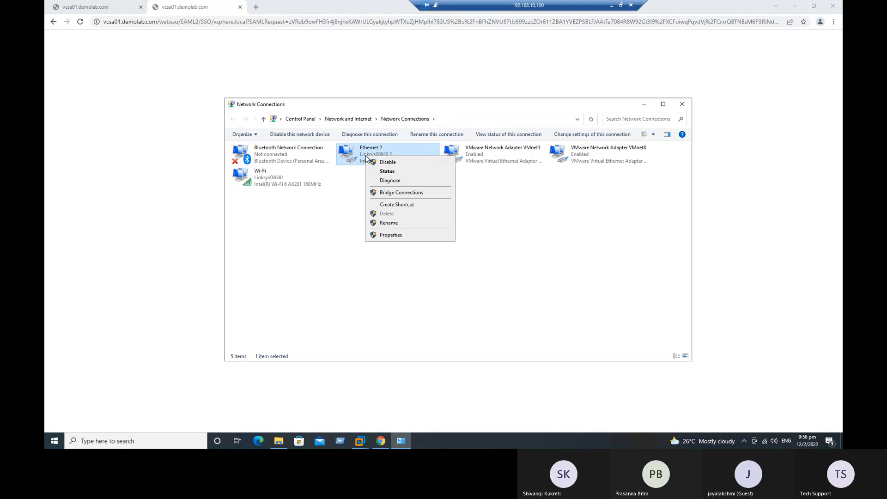
left_click(395, 235)
left_click(337, 237)
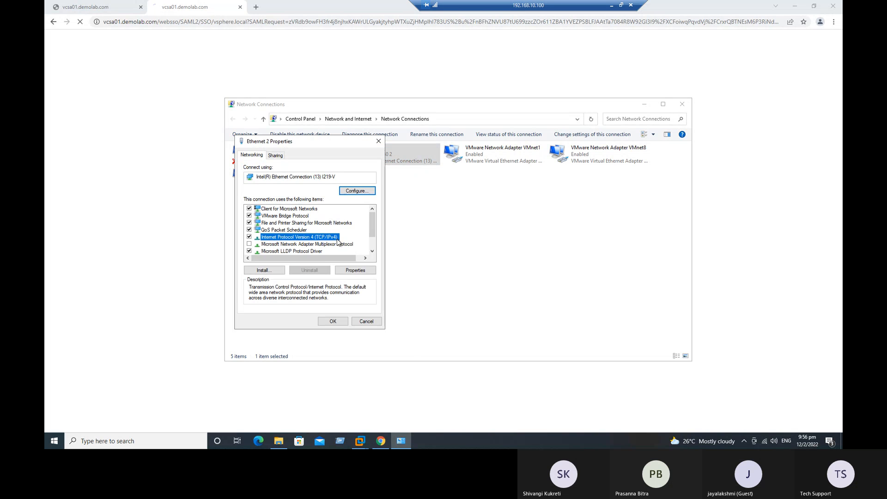
left_click(365, 271)
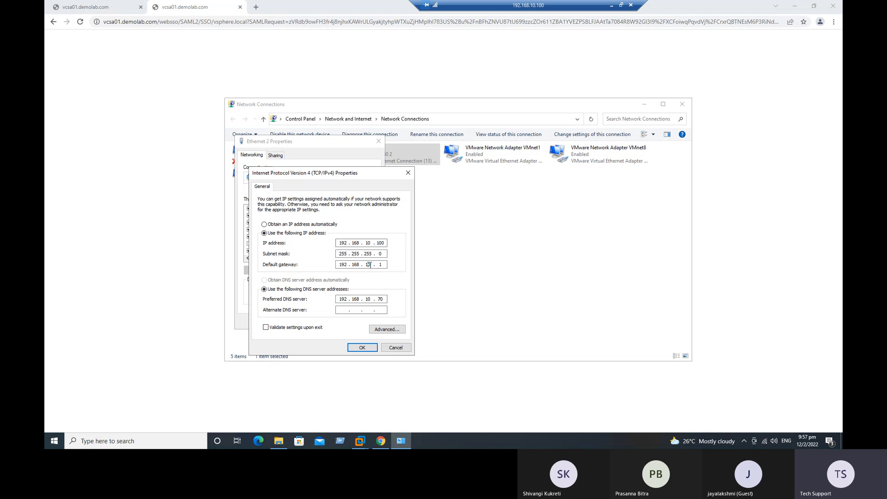
left_click(354, 347)
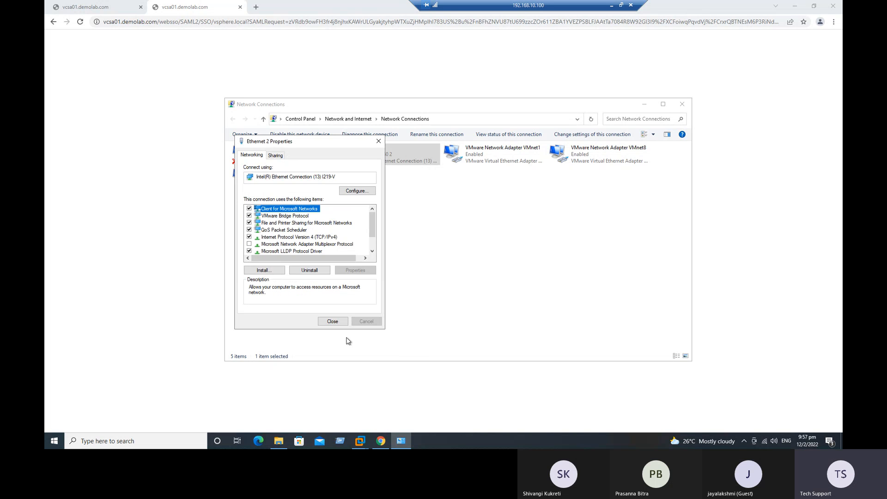
left_click(333, 321)
left_click(162, 249)
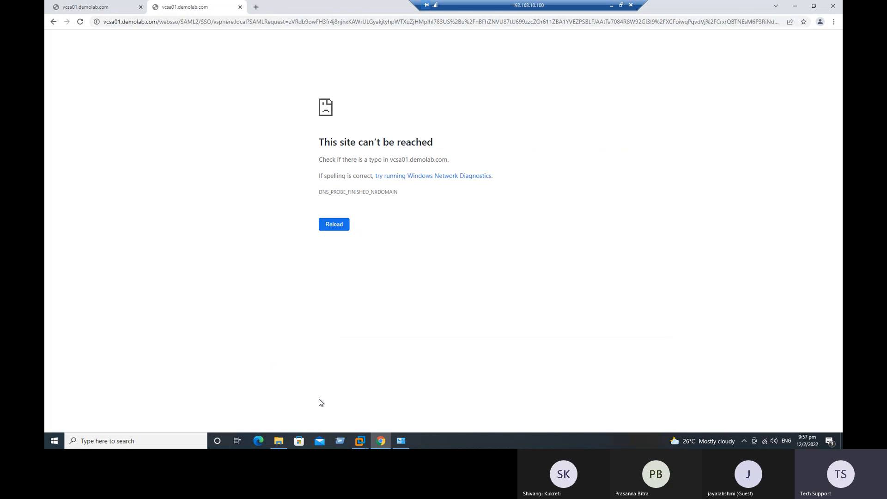
View Ethernet 2's status details to confirm the address, then close all network windows
left_click(340, 440)
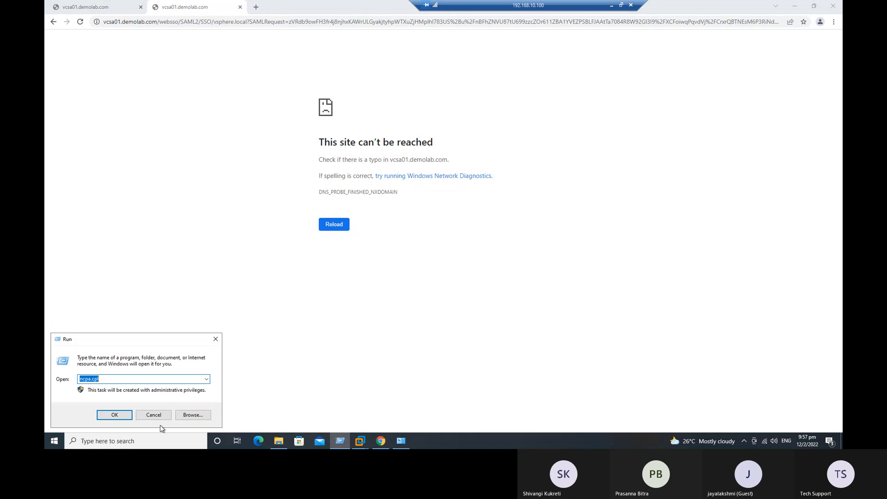
left_click(114, 415)
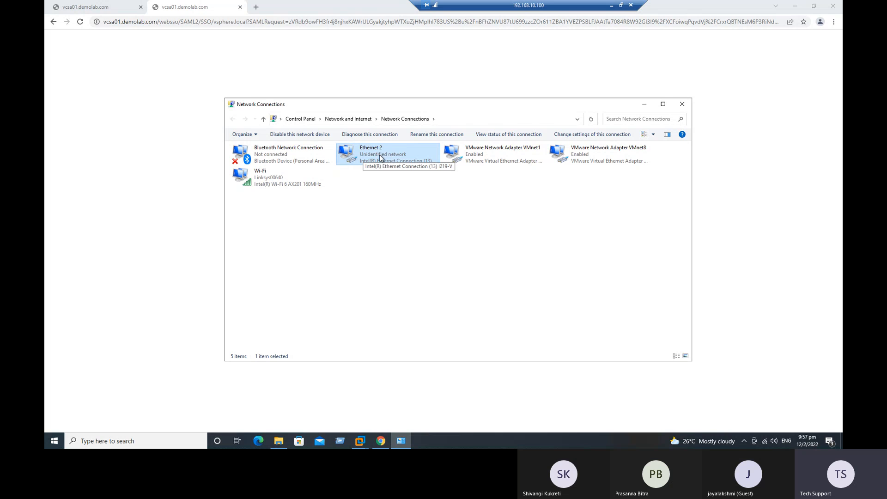
right_click(379, 156)
left_click(401, 171)
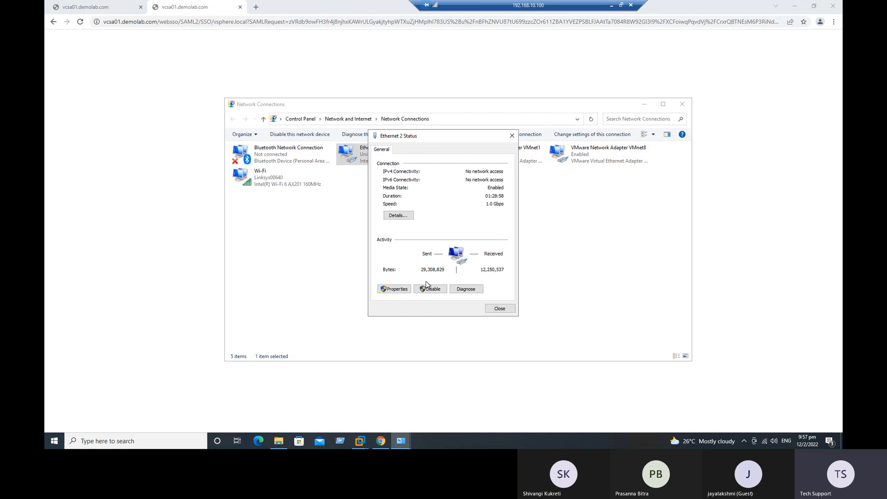
left_click(405, 217)
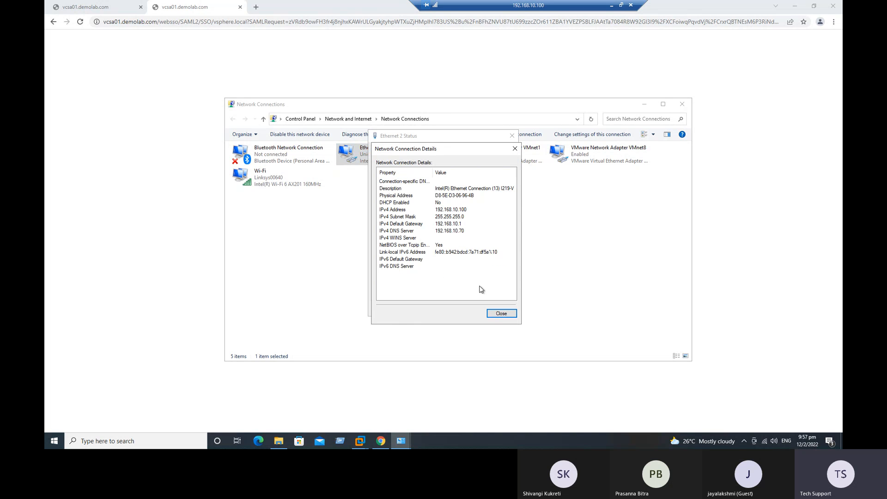
left_click(503, 313)
left_click(499, 309)
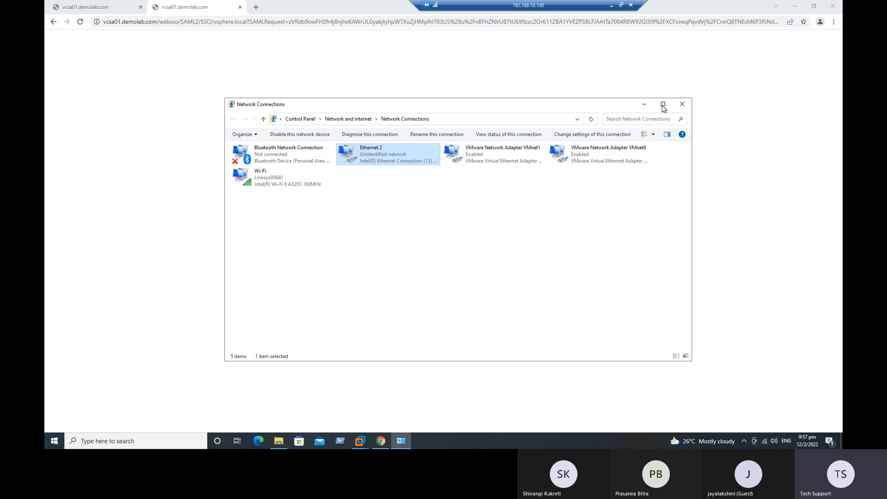
left_click(682, 104)
left_click(178, 22)
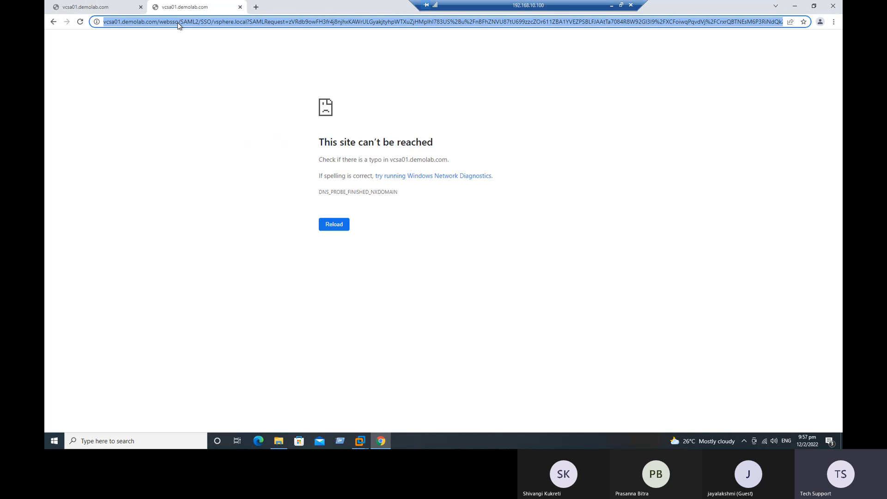
type("https://192.168.10.79")
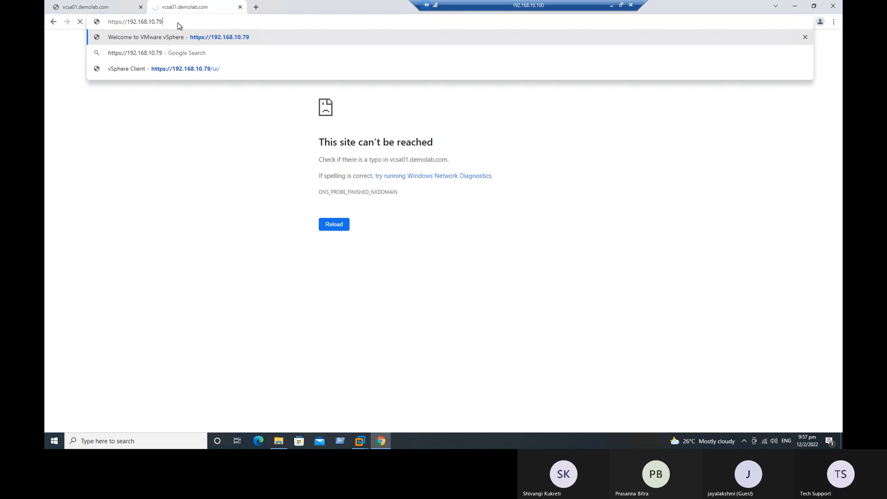
key("Return")
left_click(150, 81)
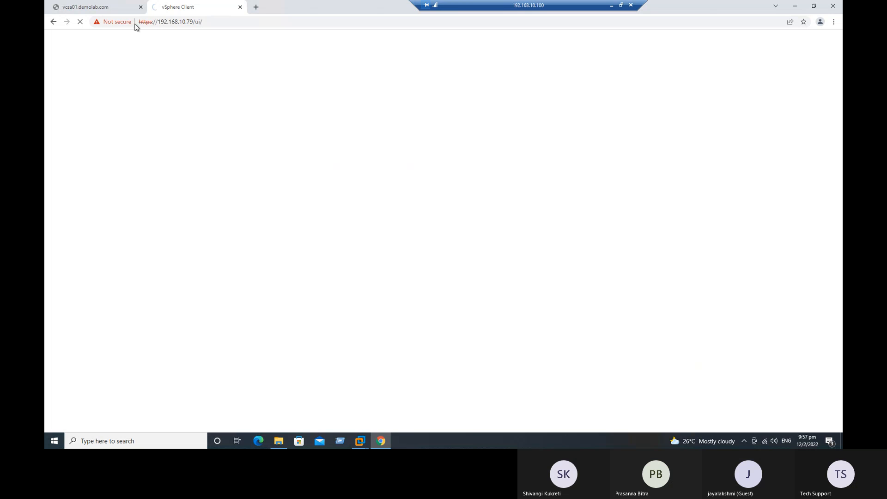
left_click(140, 7)
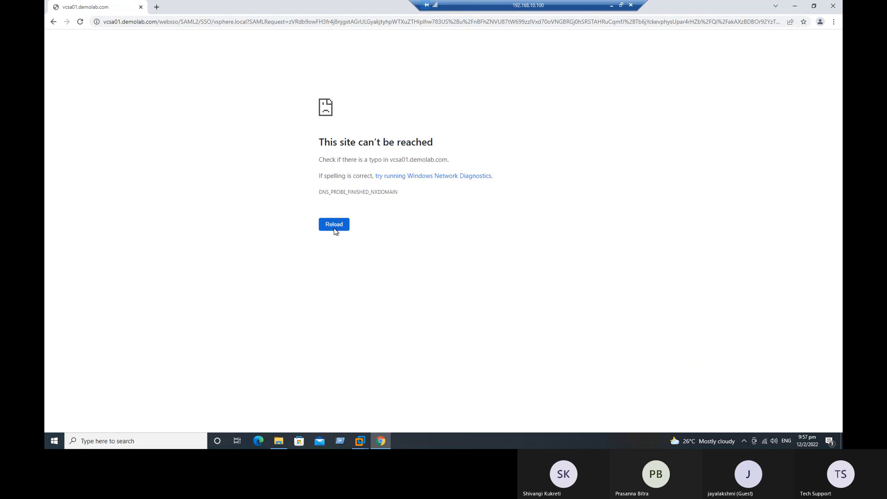
left_click(156, 6)
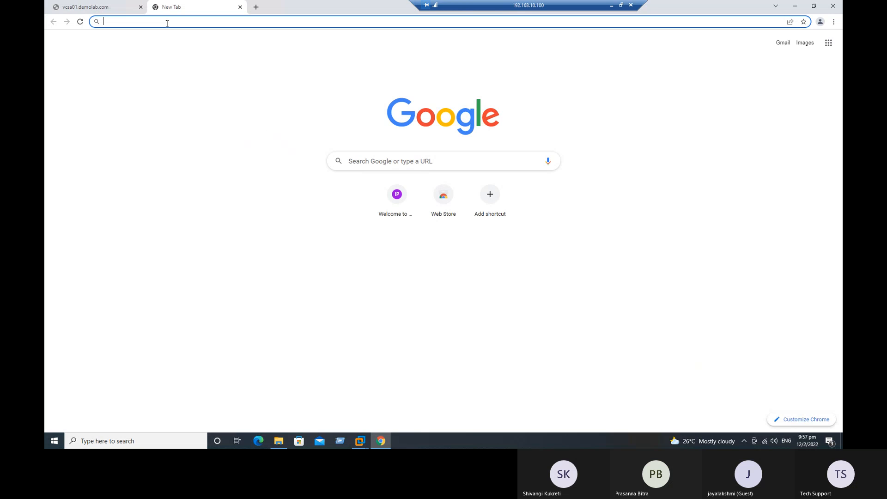
left_click(360, 440)
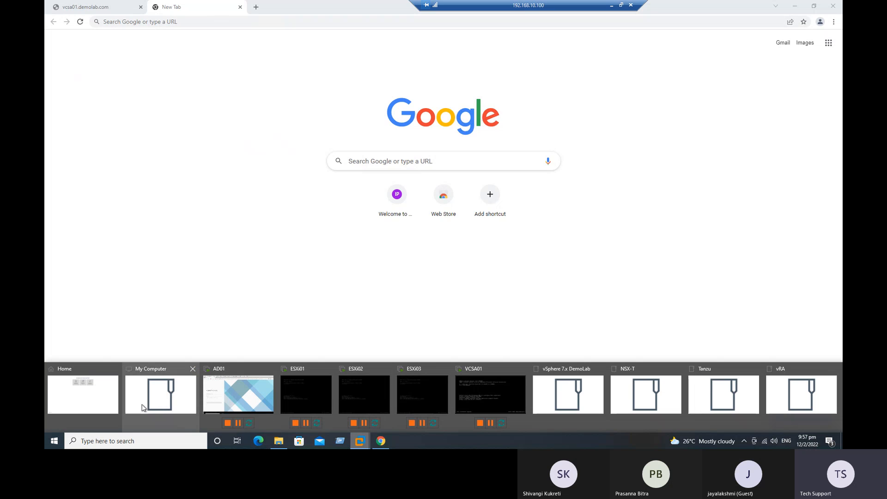
left_click(229, 400)
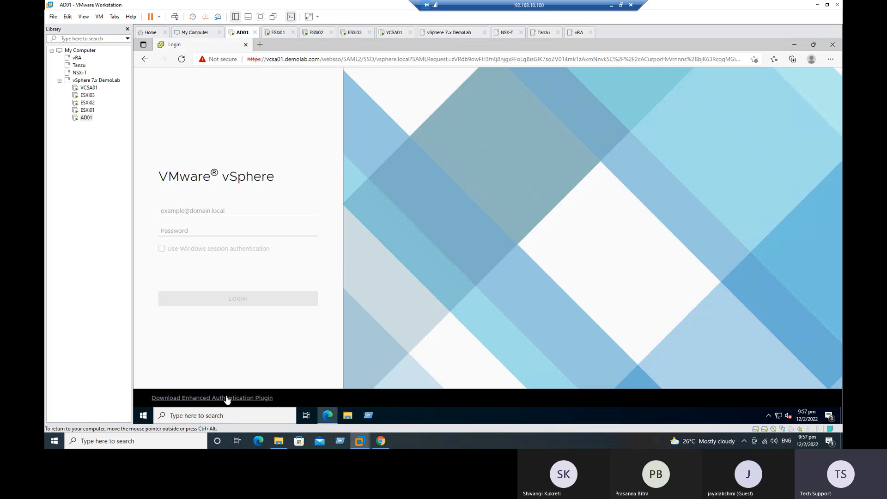
Log in to the vSphere Client inside AD01 with the administrator user name and password
right_click(238, 32)
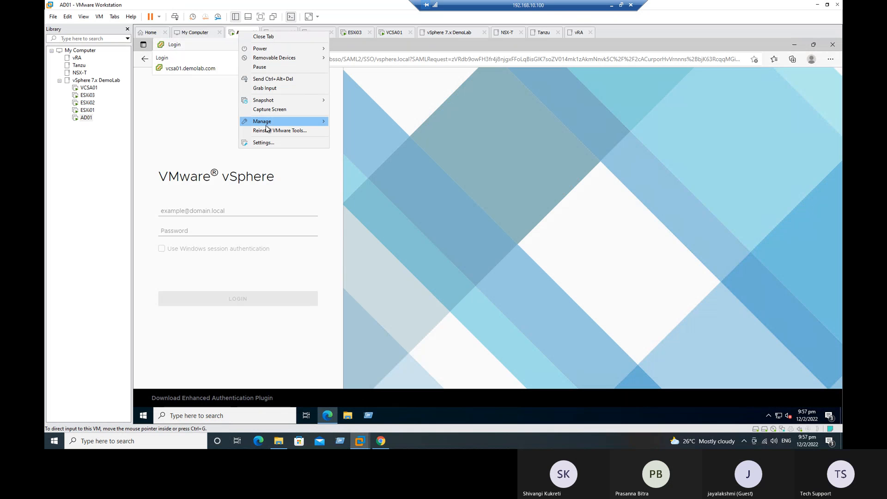
left_click(368, 205)
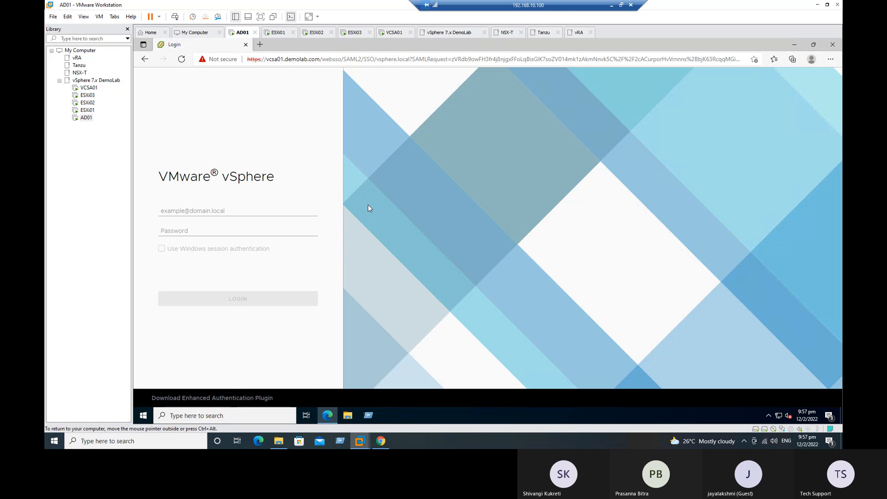
left_click(198, 210)
type("administrator@vsphere.")
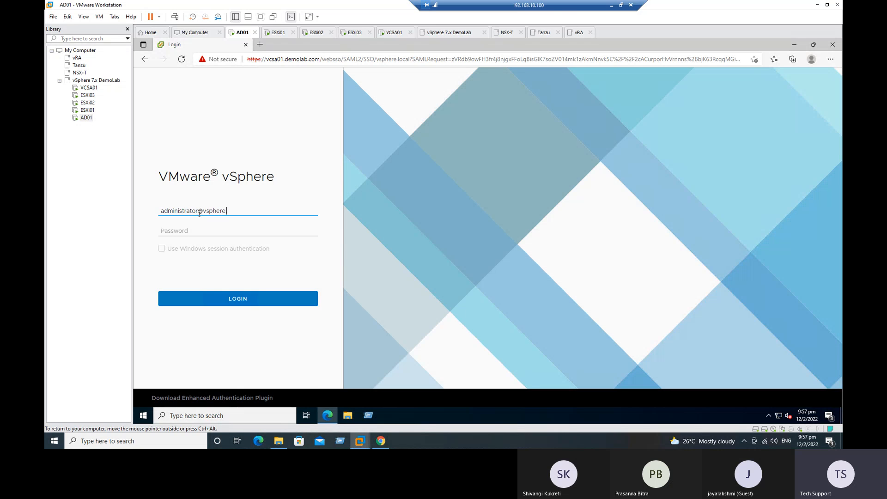
type("al")
key("Tab")
type("••")
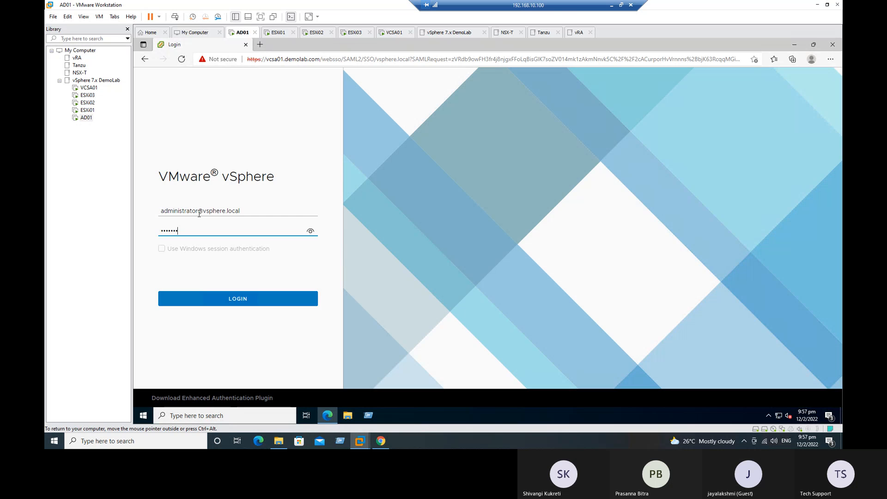
key("Return")
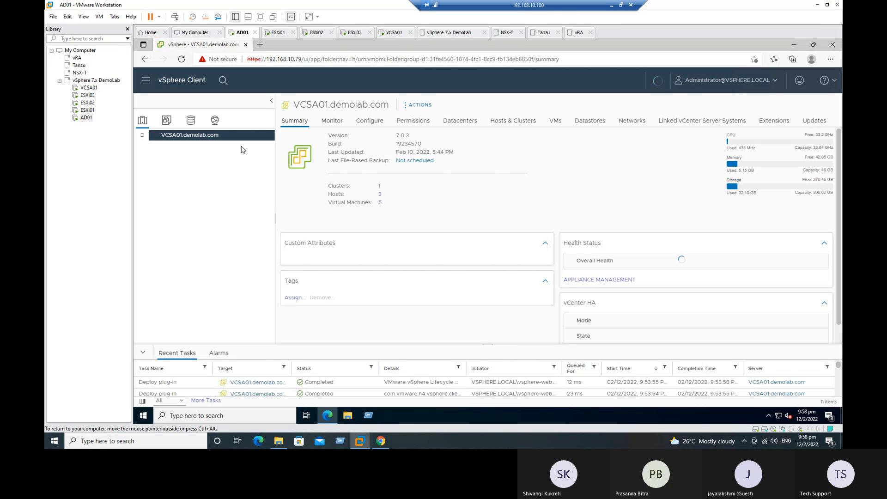
Open esxi01.demolab.com under VCSA01 > Prod-Datacenter -01 > Prod-Cluster01 and reset its alarm to green
left_click(142, 150)
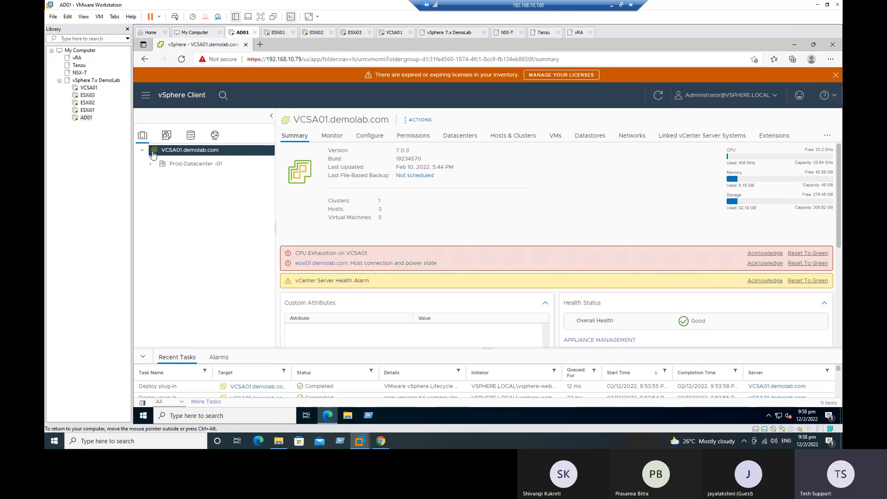
left_click(151, 164)
left_click(159, 178)
left_click(206, 194)
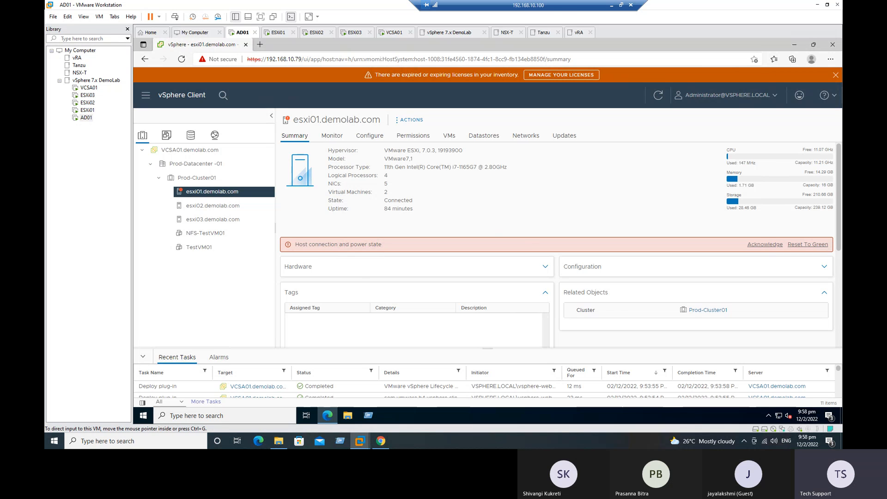
left_click(808, 245)
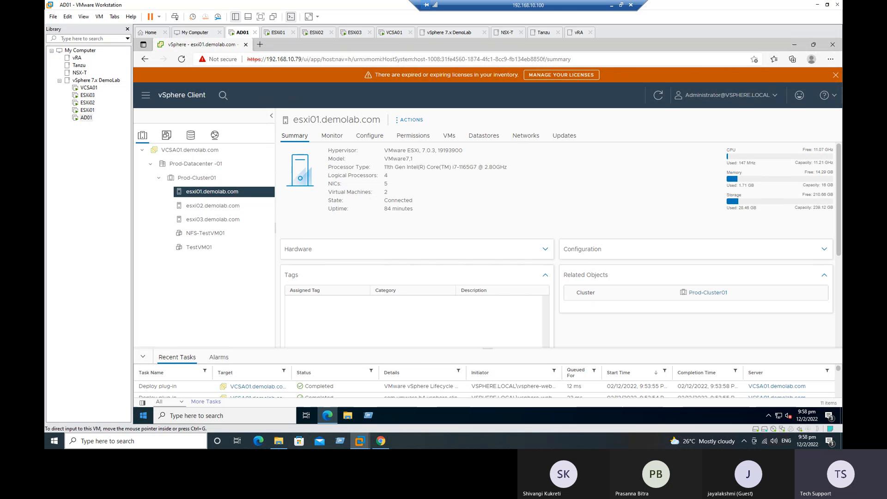
left_click(612, 7)
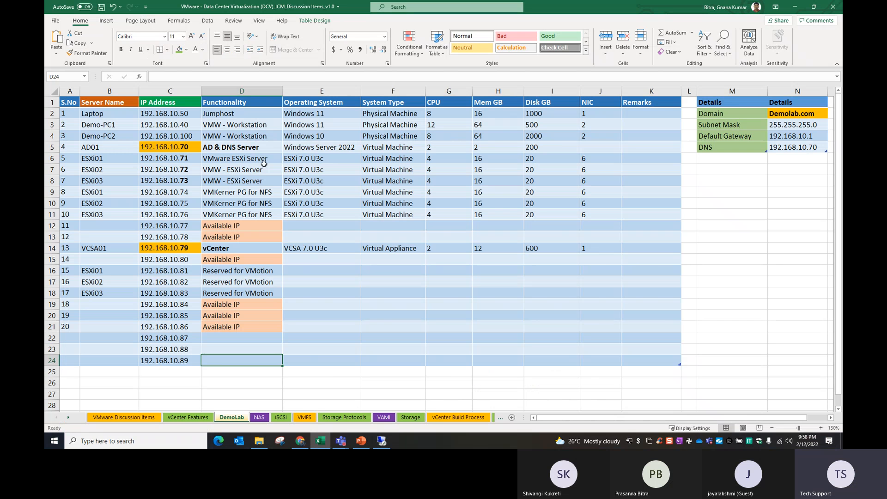
Check the 'install Software iSCSI adapter' step in row 4 of Excel's iSCSI sheet, then return to the AD01 remote session
left_click(280, 418)
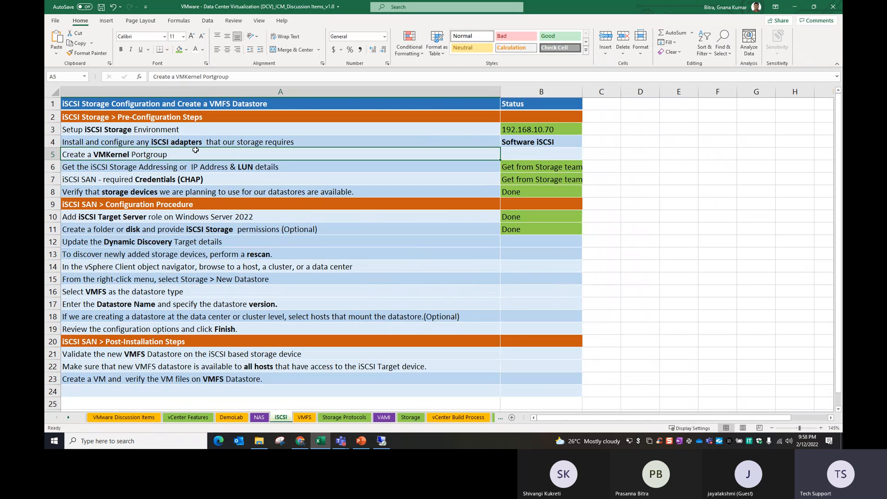
left_click(164, 143)
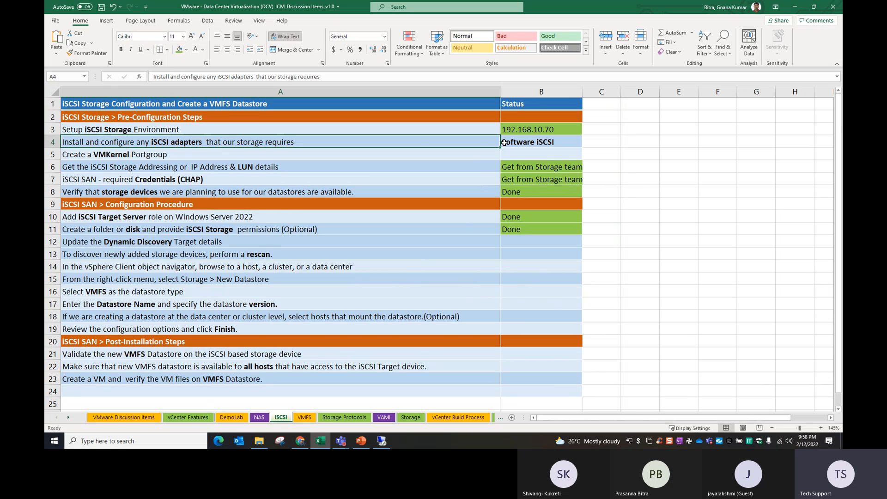
left_click(381, 441)
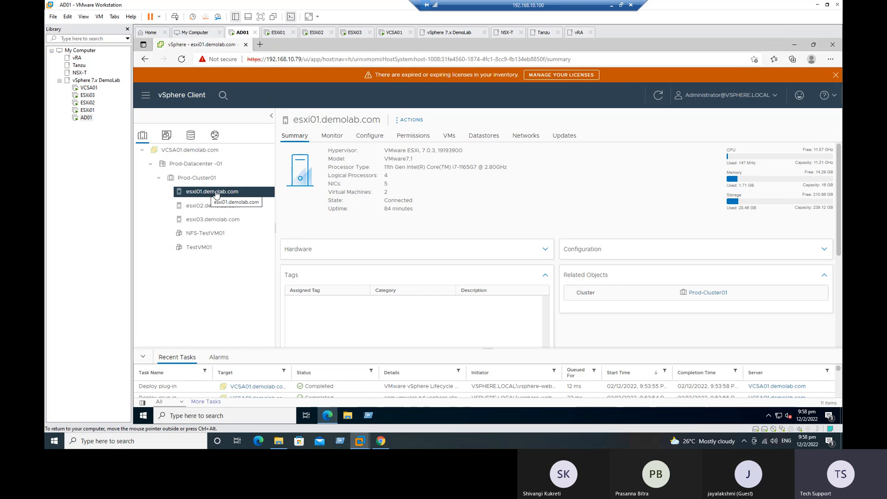
Show esxi01's storage adapters (vmhba1, vmhba64, vmhba0) and expand the ADD SOFTWARE ADAPTER dropdown
left_click(375, 137)
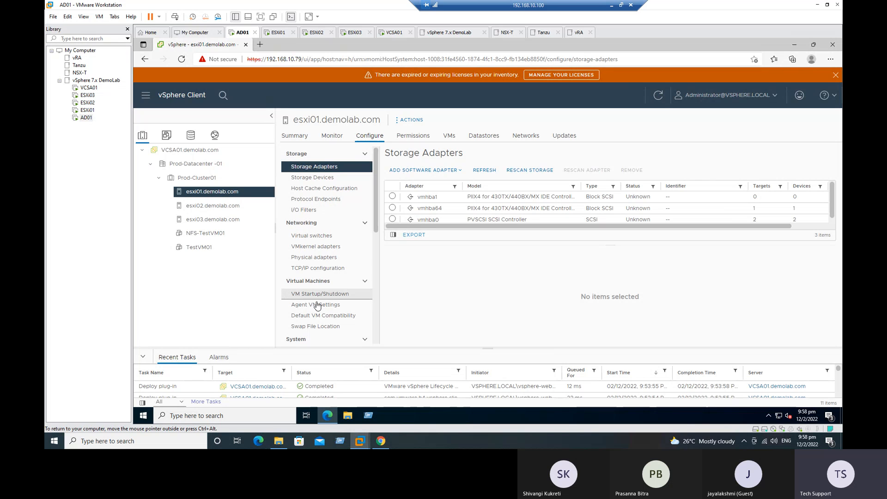
scroll(330, 323, "down", 2)
scroll(333, 319, "up", 2)
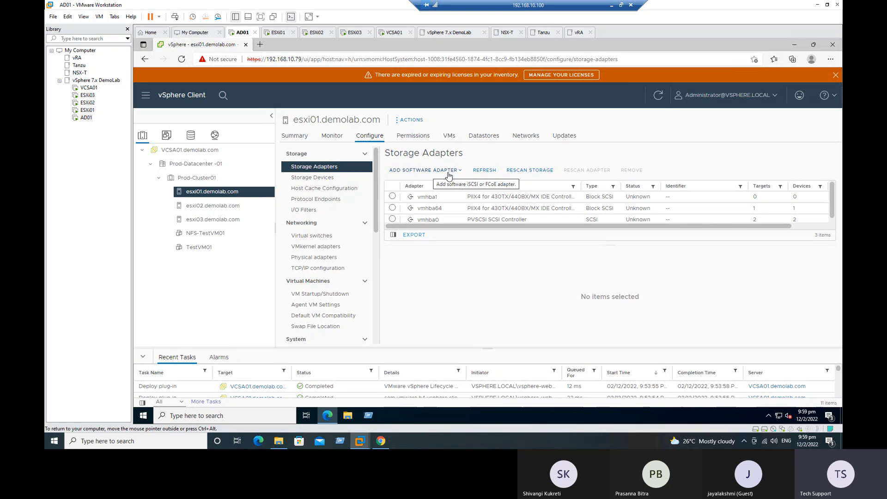
left_click(428, 170)
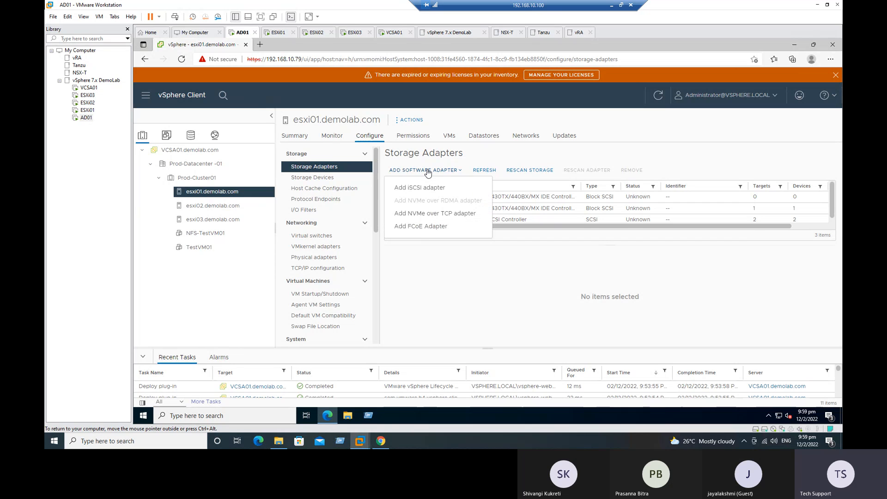
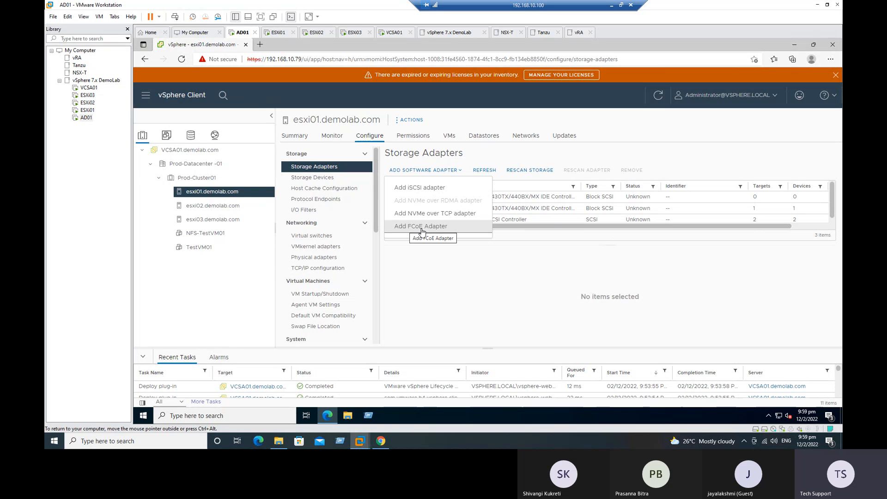
Add a software iSCSI adapter to esxi01 and confirm vmhba65 appears Online
left_click(410, 193)
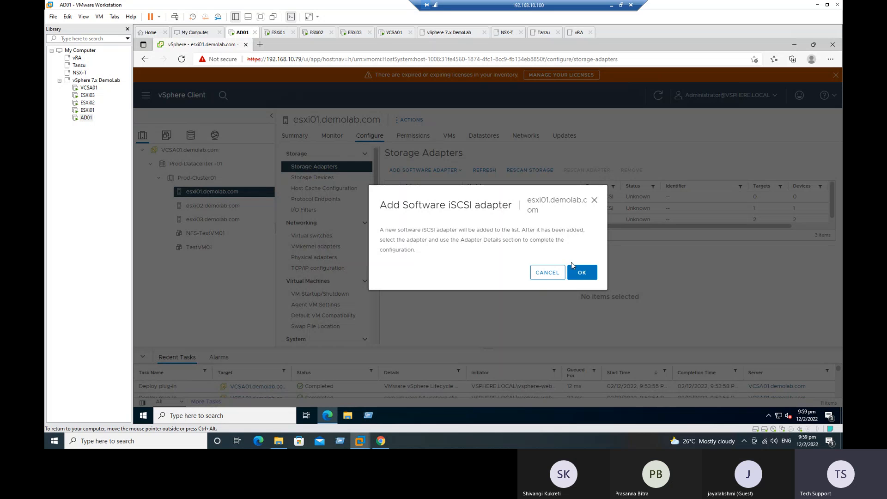
left_click_drag(397, 229, 561, 239)
left_click(582, 273)
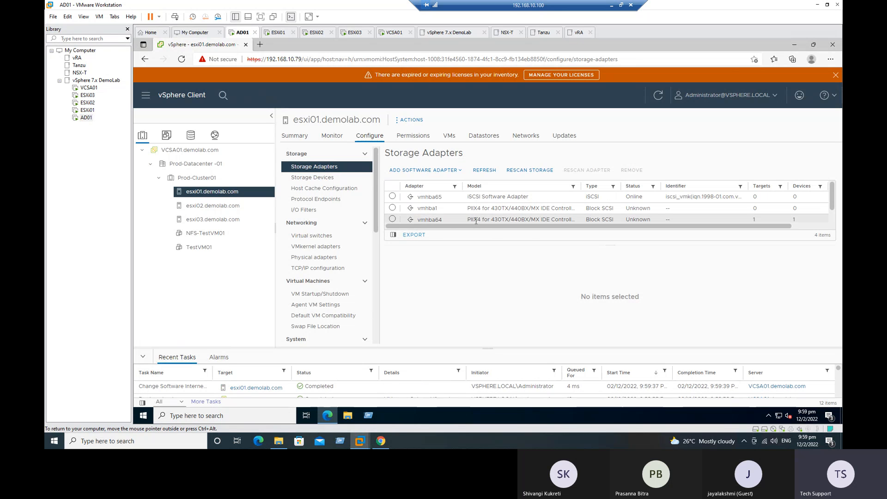
scroll(833, 203, "down", 1)
scroll(693, 206, "up", 1)
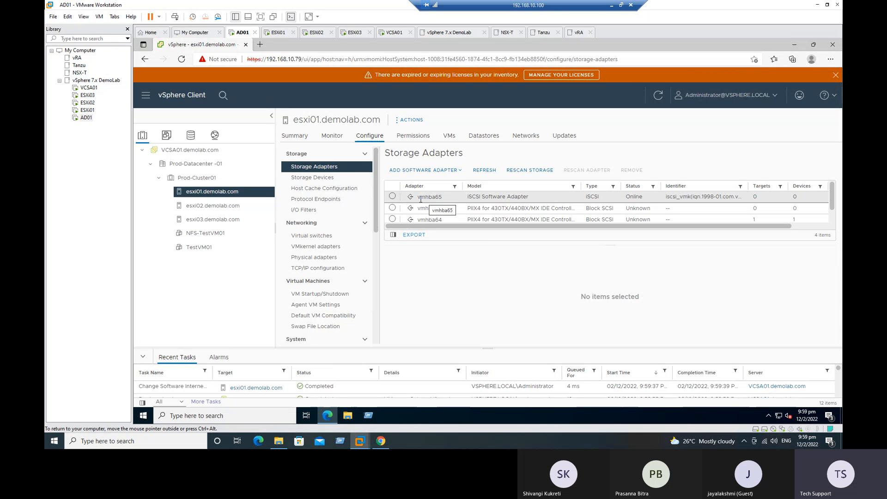
left_click_drag(417, 197, 443, 201)
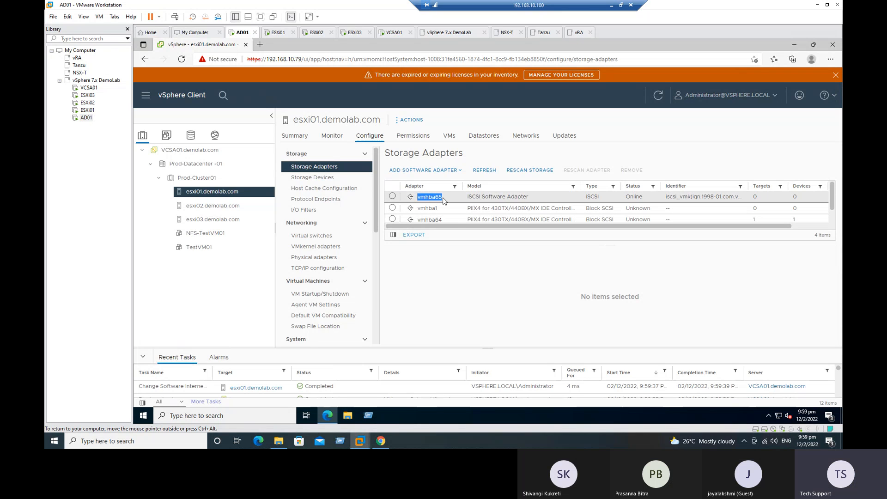
left_click(440, 199)
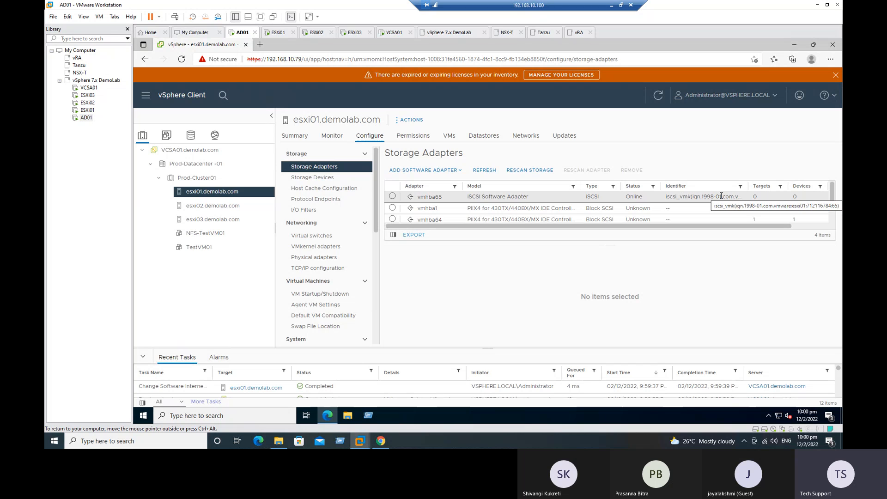
Add a software iSCSI adapter to host esxi02.demolab.com
left_click(206, 210)
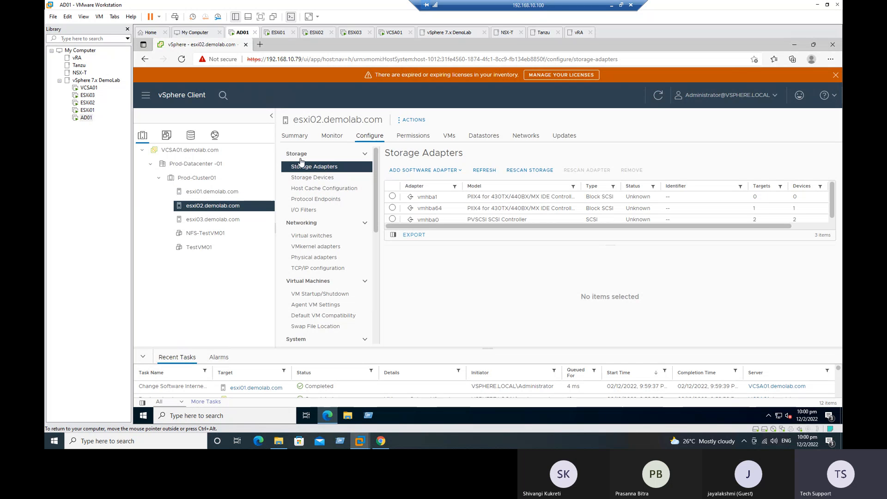
left_click(413, 171)
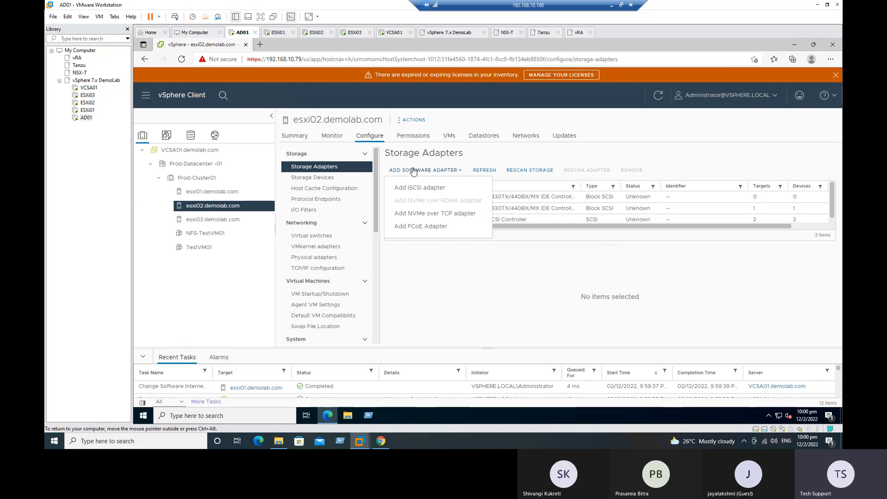
left_click(419, 190)
left_click(594, 278)
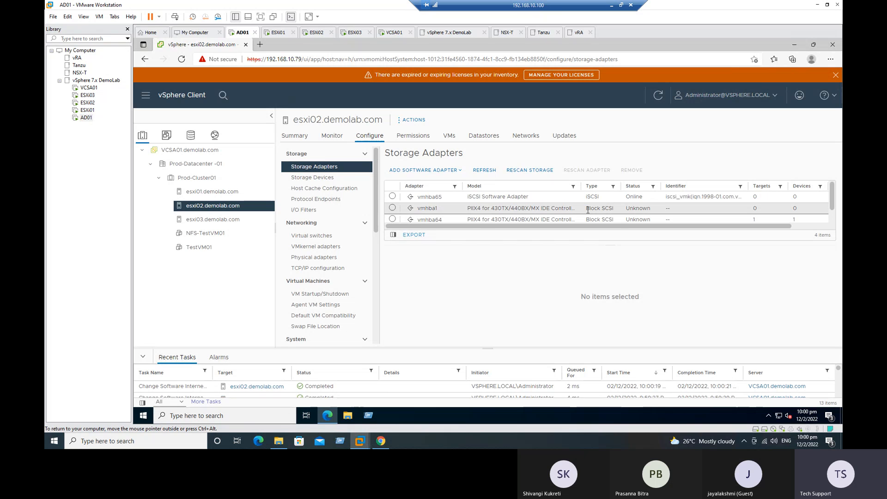
Add a software iSCSI adapter to host esxi03.demolab.com
left_click(208, 220)
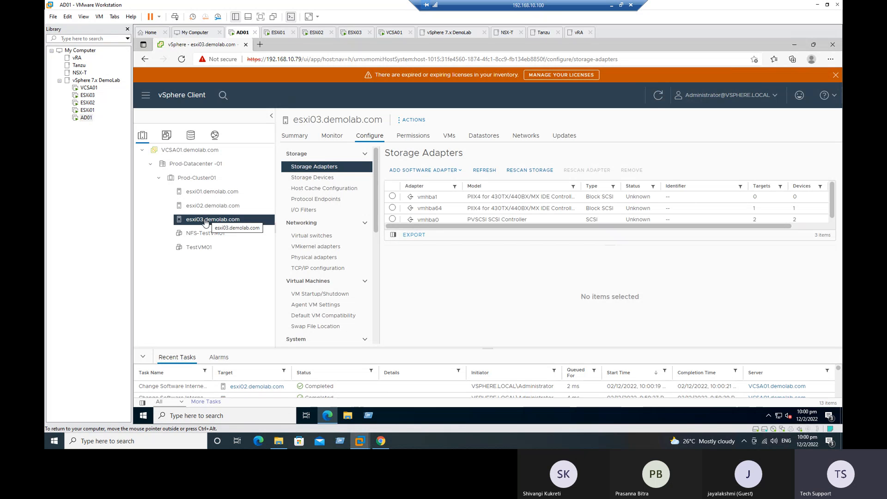
left_click(408, 171)
left_click(417, 188)
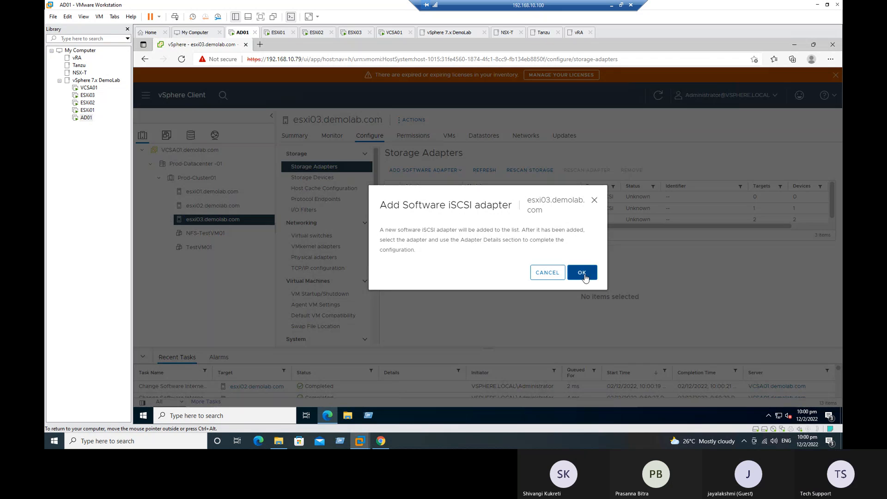
left_click(583, 275)
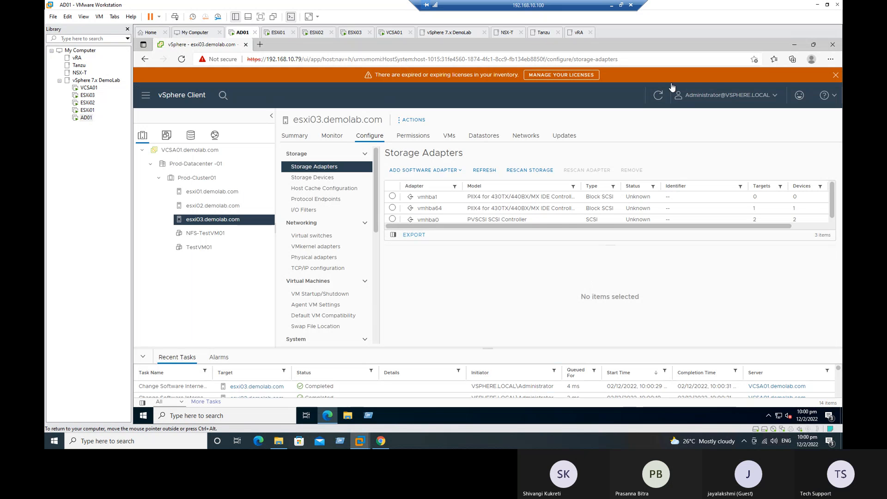
Refresh the inventory, recheck esxi02's adapters, return to esxi01, then bring up the Excel checklist
left_click(658, 96)
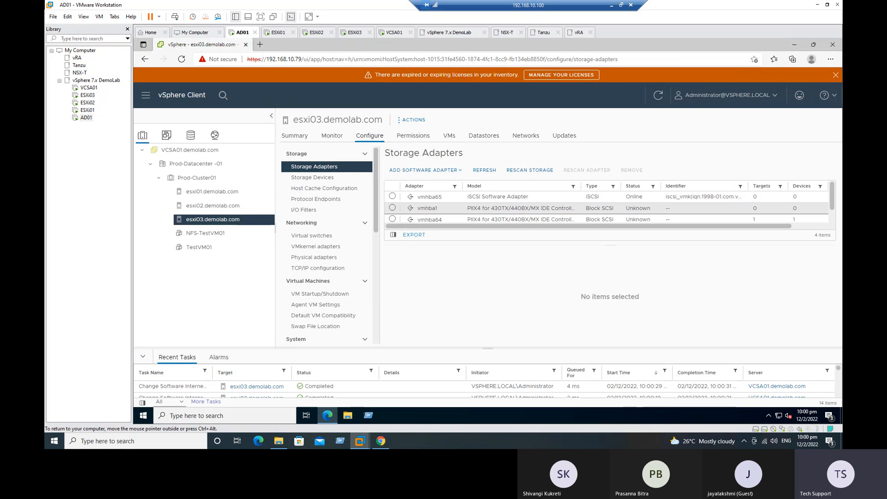
left_click(235, 209)
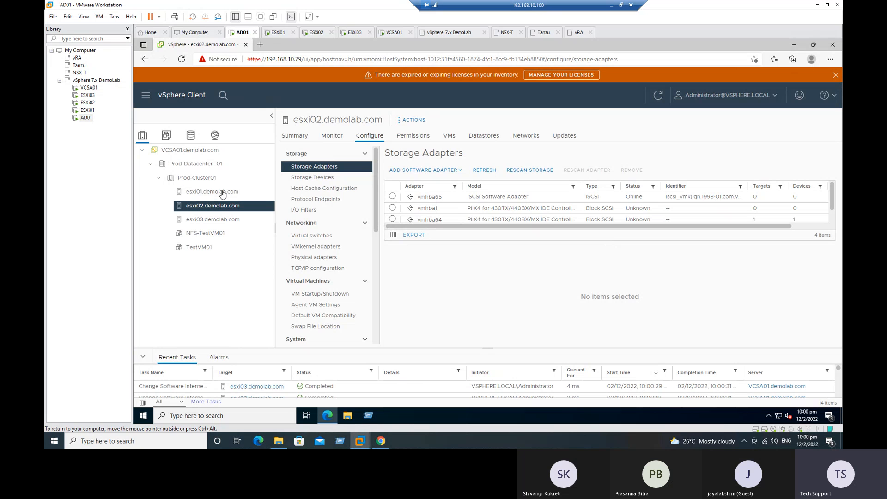
left_click(231, 193)
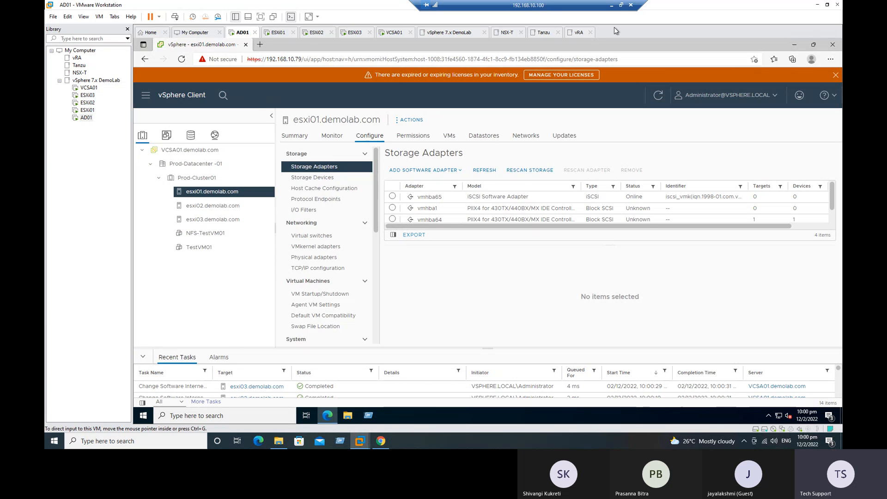
left_click(611, 6)
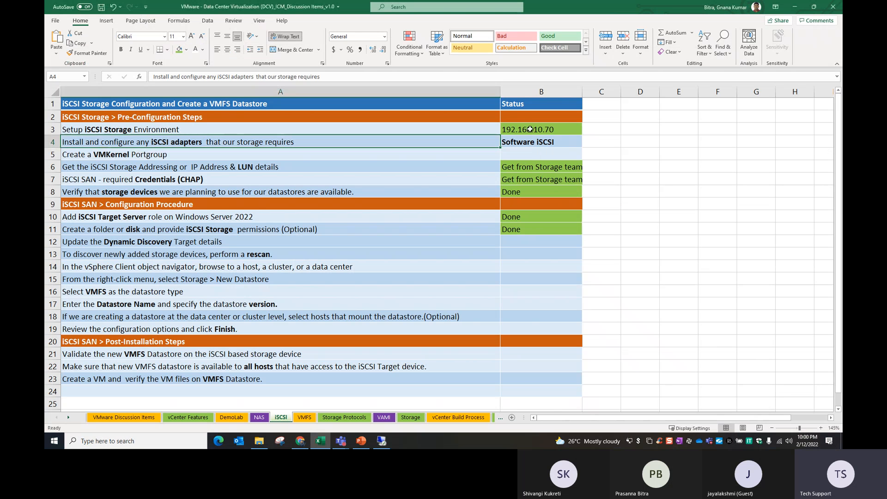
Fill the Software iSCSI status cell B4 green, then return to the vSphere session
left_click(521, 141)
left_click(168, 50)
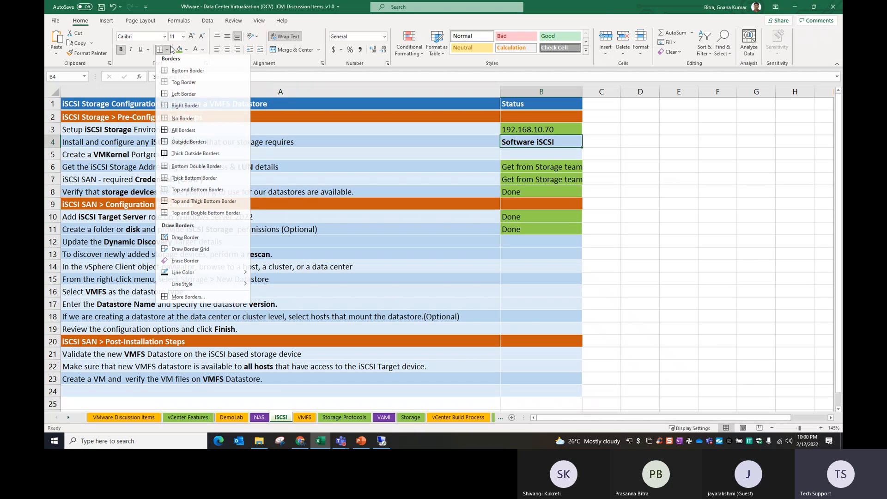
left_click(179, 50)
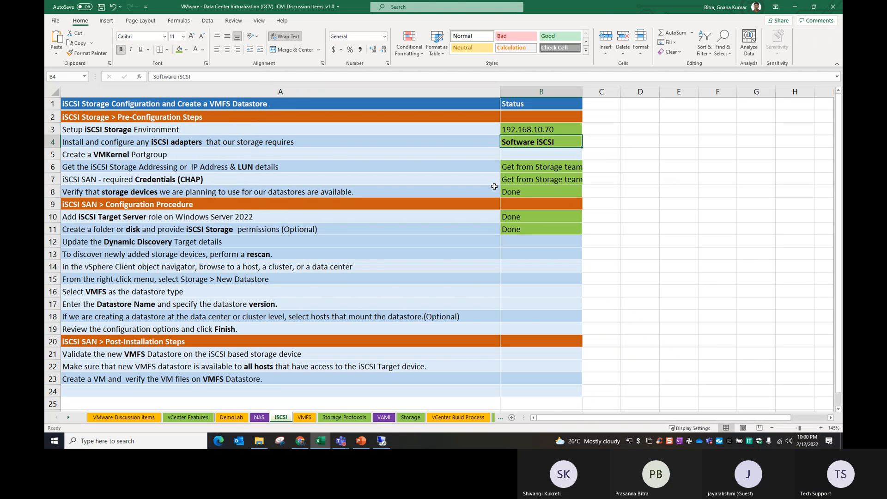
left_click(171, 157)
left_click(381, 441)
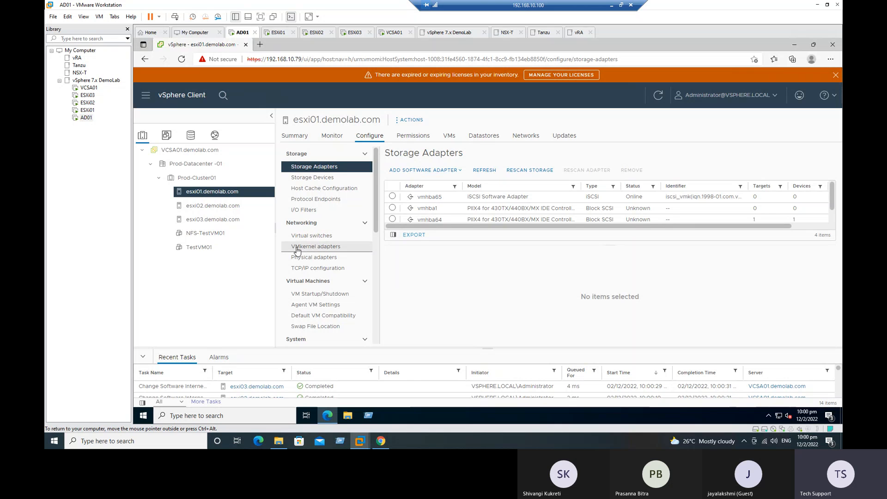
Start Add Networking from esxi01's VMkernel adapters with the VMkernel Network Adapter type
left_click(311, 247)
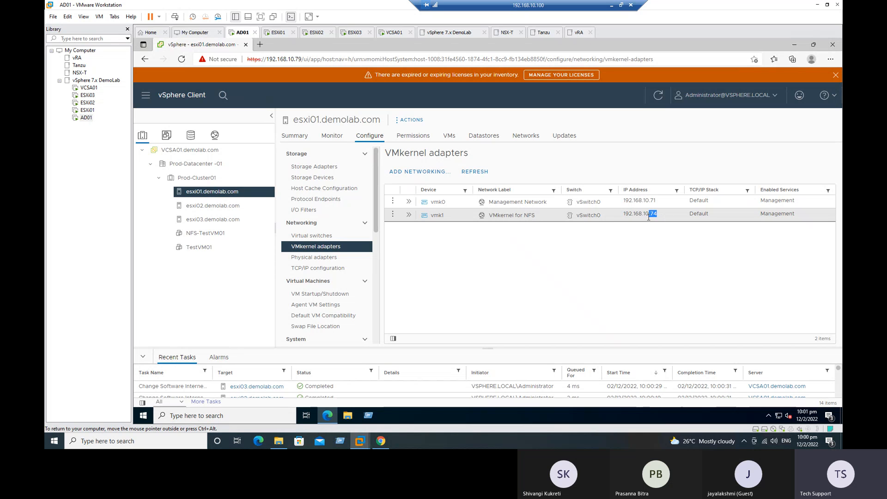
left_click(410, 173)
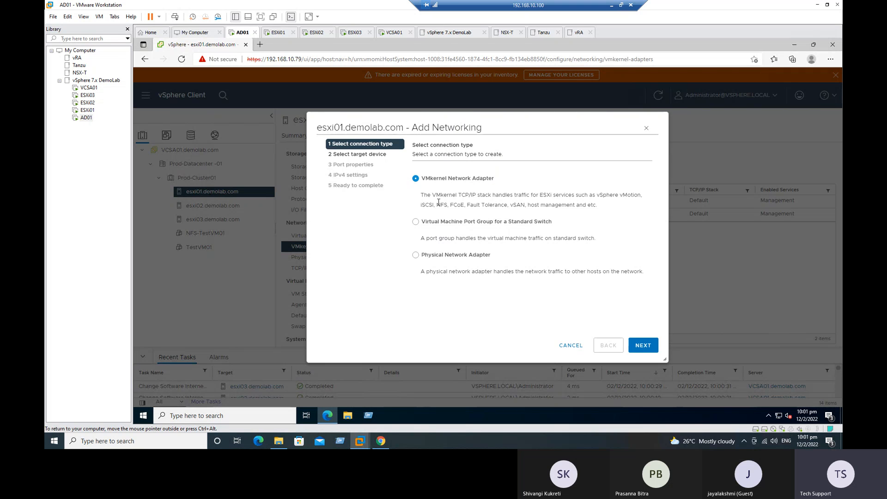
left_click_drag(421, 204, 433, 205)
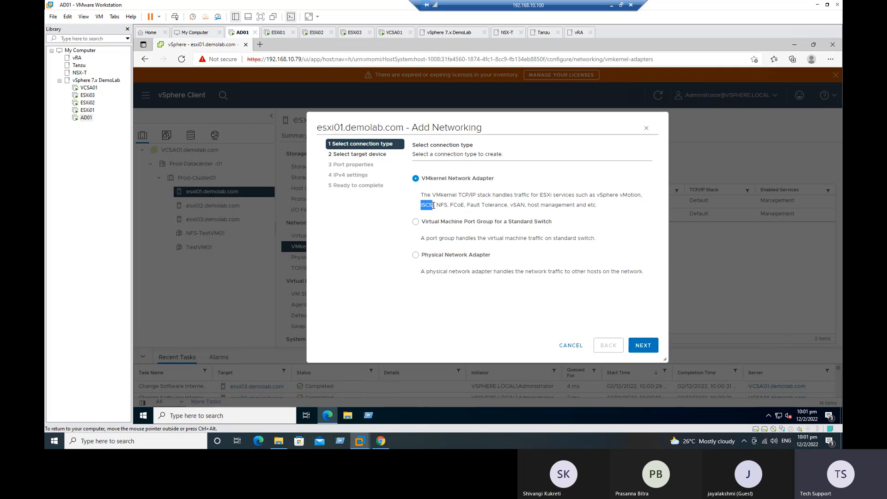
left_click(442, 204)
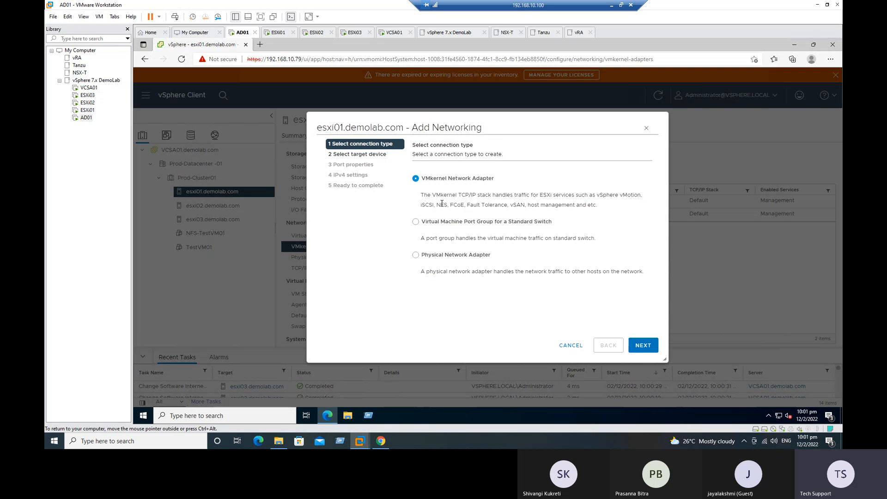
double_click(441, 204)
double_click(427, 204)
left_click(643, 344)
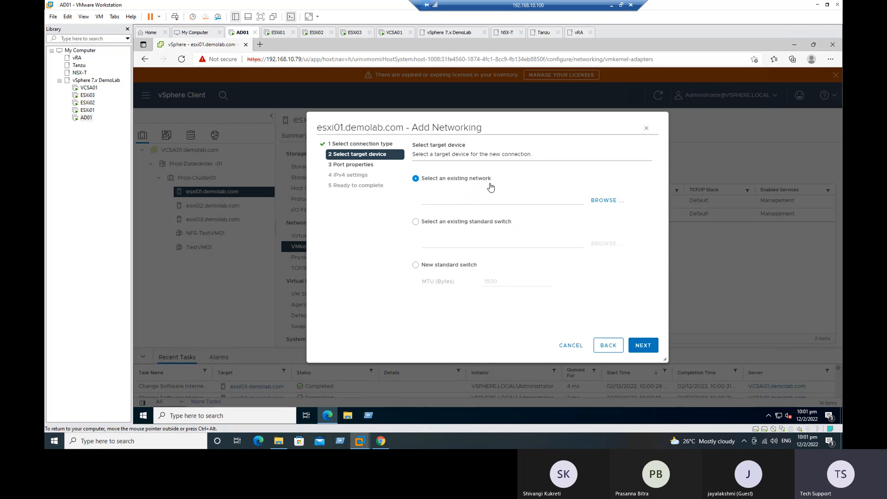
Target the existing standard switch vSwitch0 and continue to port properties
left_click(465, 223)
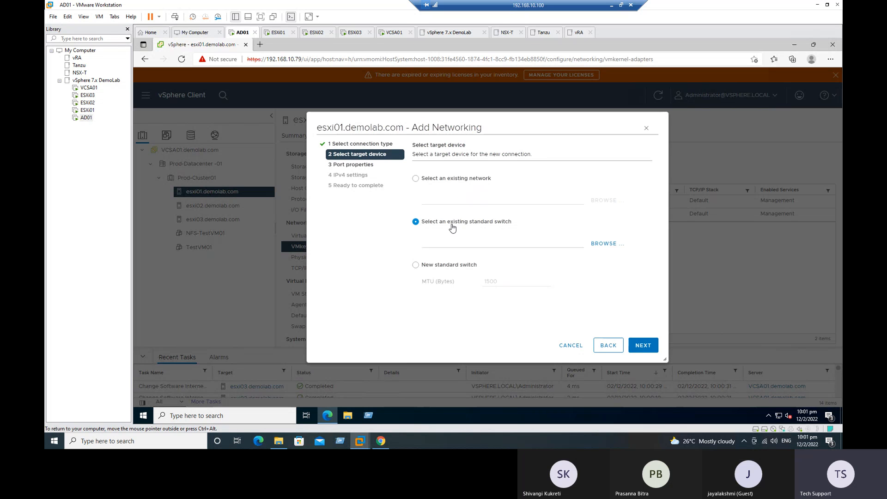
left_click(603, 244)
left_click(405, 190)
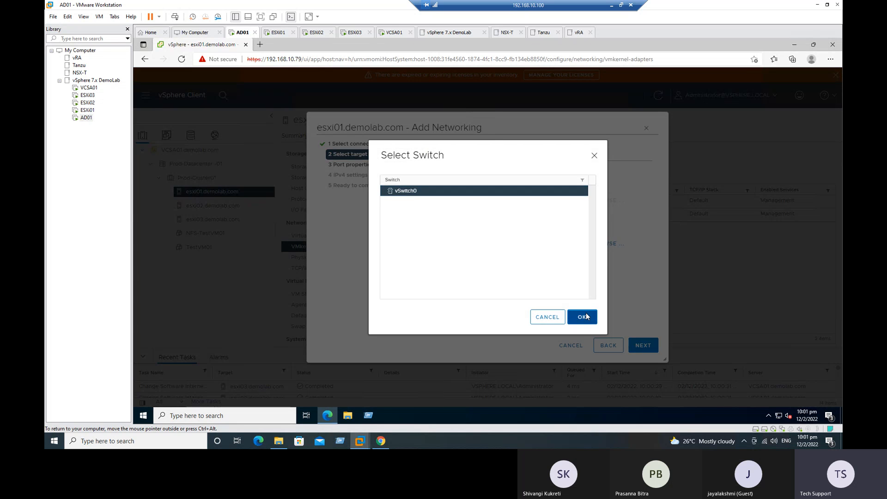
left_click(584, 316)
left_click(648, 346)
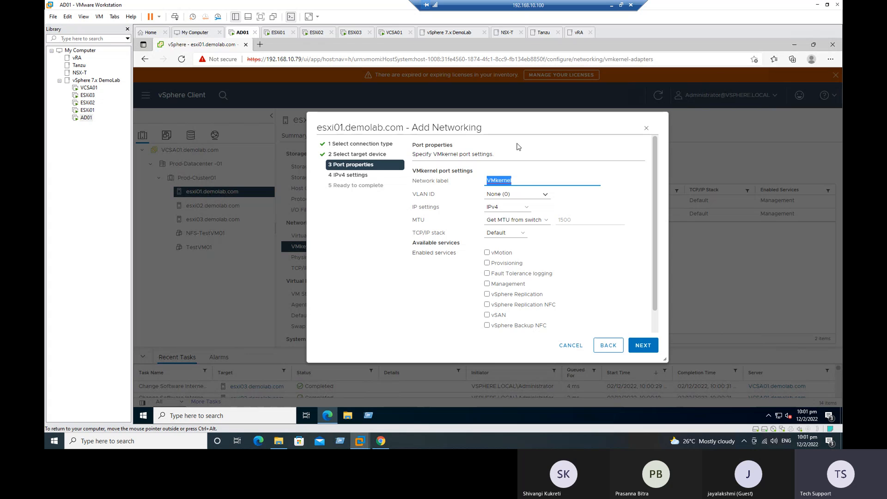
Label the port 'VMkernel for iSCSI', keep IPv4 and enable the Management service
left_click(519, 177)
type("for iSCSI")
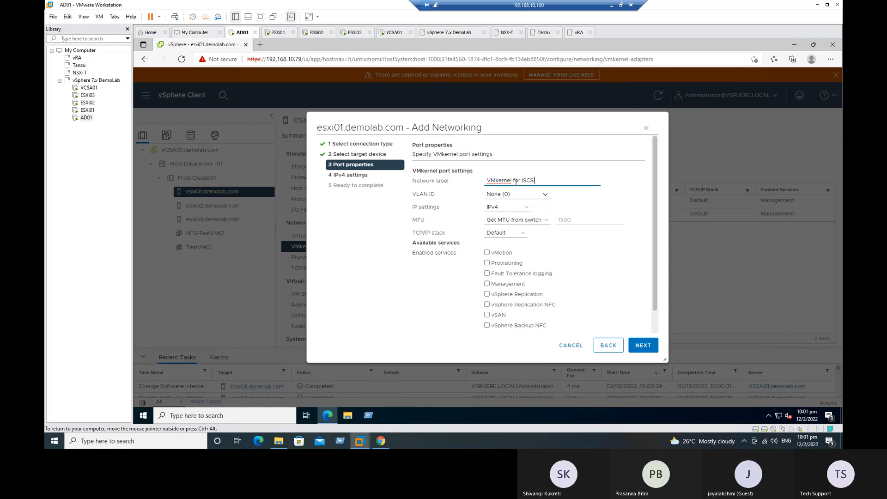
left_click(508, 207)
left_click(515, 218)
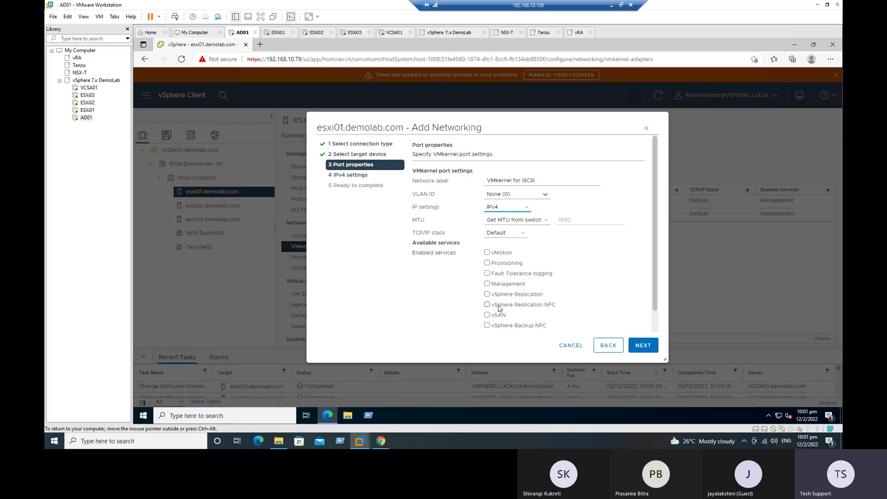
left_click(506, 286)
scroll(564, 285, "down", 1)
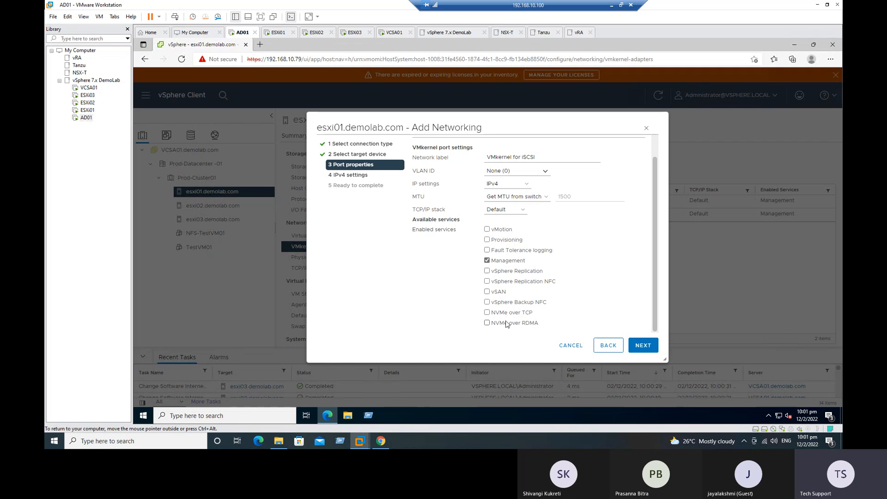
left_click(646, 348)
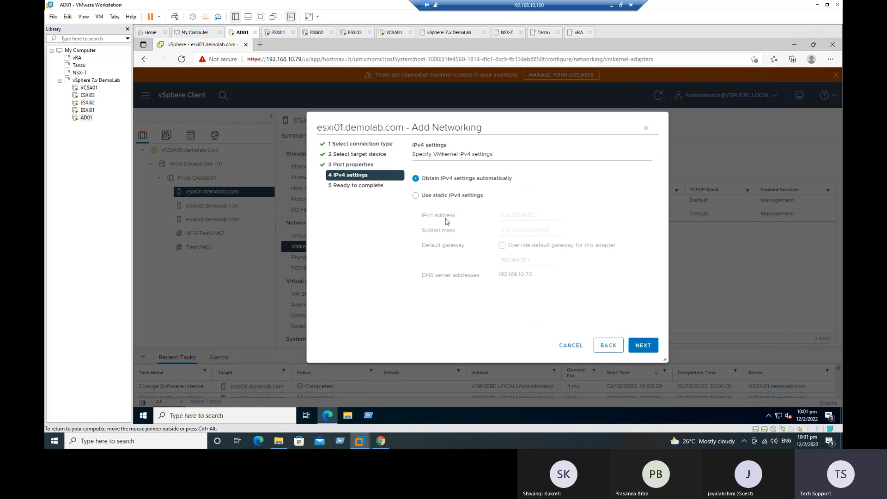
Choose static IPv4, checking spare addresses 192.168.10.87–89 on Excel's DemoLab sheet
left_click(456, 195)
left_click(523, 215)
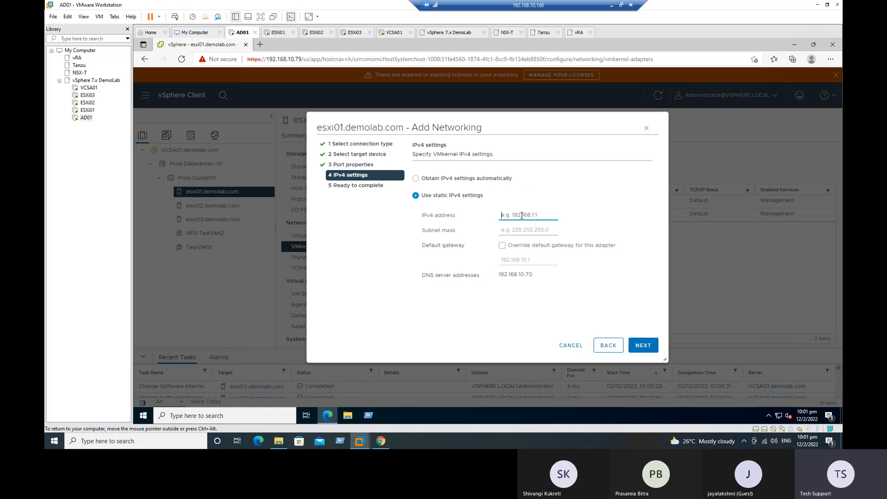
left_click(612, 5)
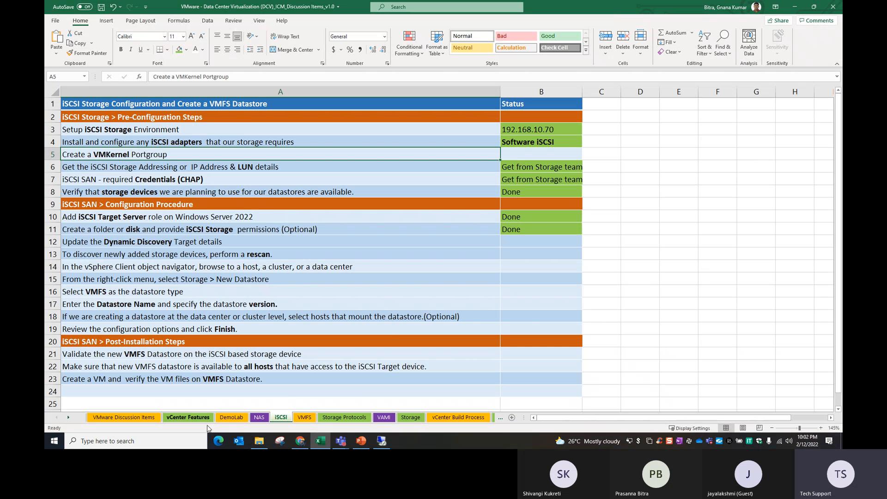
left_click(231, 417)
left_click_drag(171, 338, 171, 360)
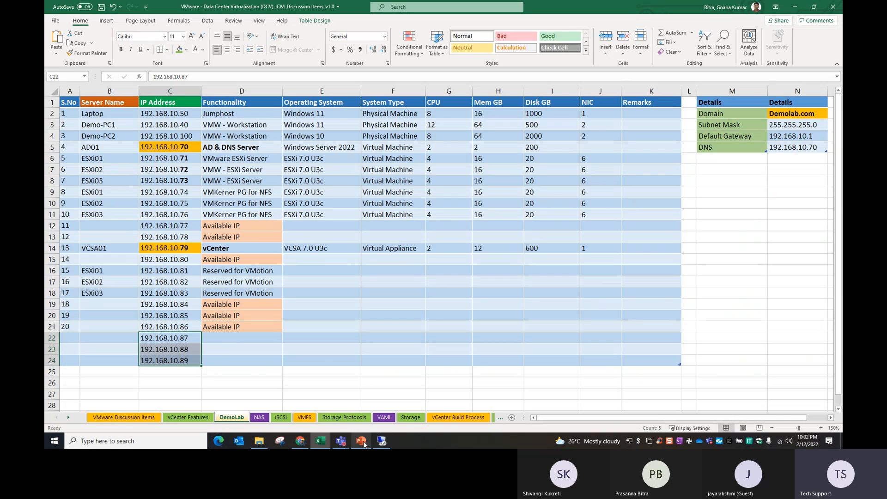
left_click(381, 440)
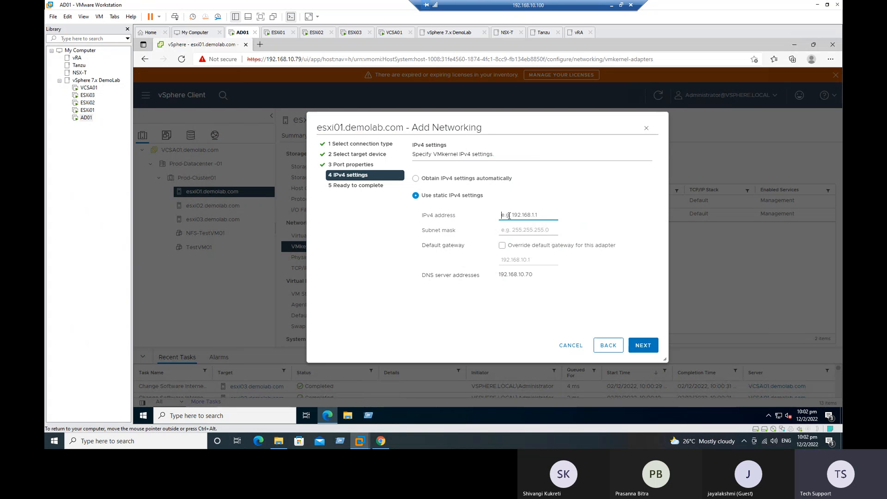
Enter IP 192.168.10.87, mask 255.255.255.0, override gateway 192.168.10.1, and reach the review page
type("192.168.10.87")
key("Tab")
type("2")
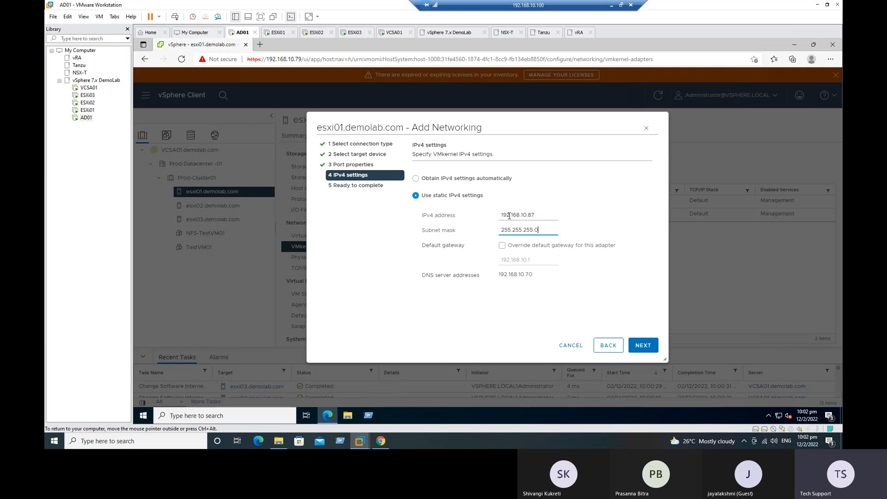
left_click(547, 246)
left_click(629, 344)
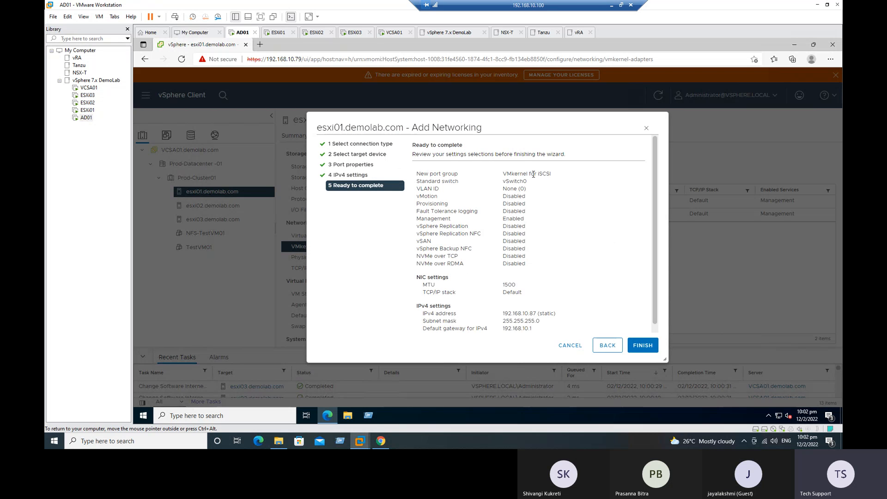
Finish creating esxi01's iSCSI VMkernel adapter vmk2
scroll(545, 288, "down", 1)
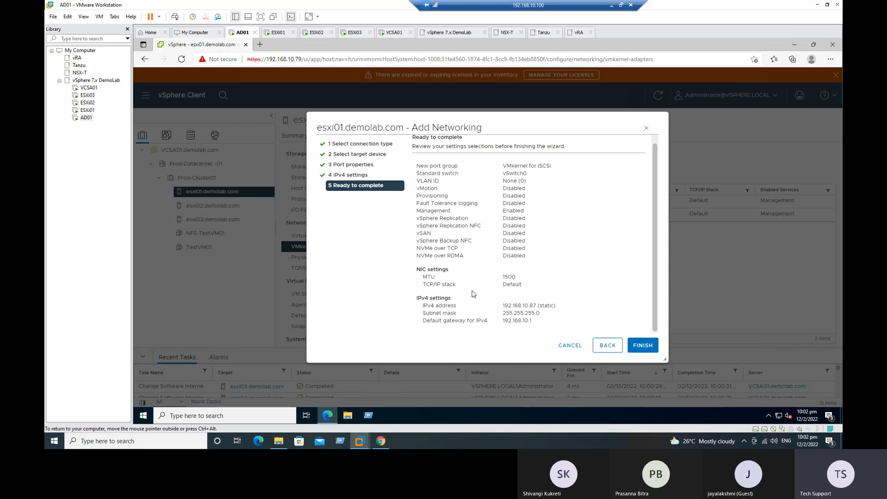
left_click(642, 350)
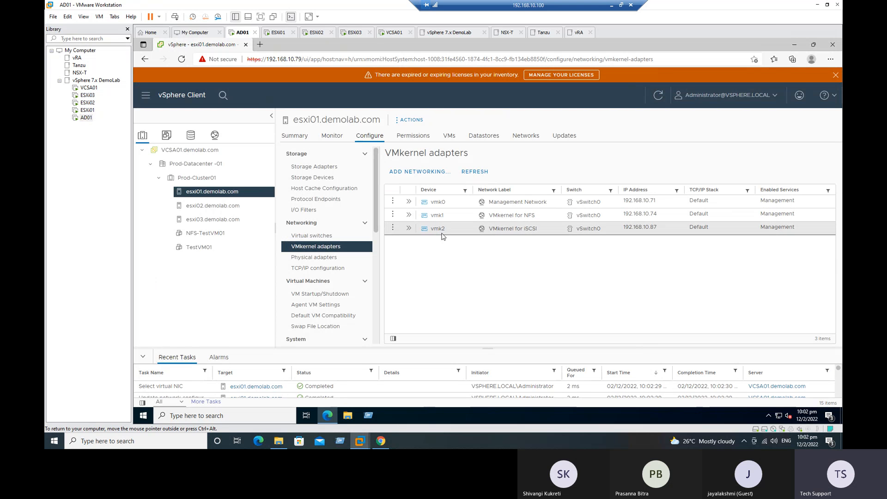
double_click(525, 229)
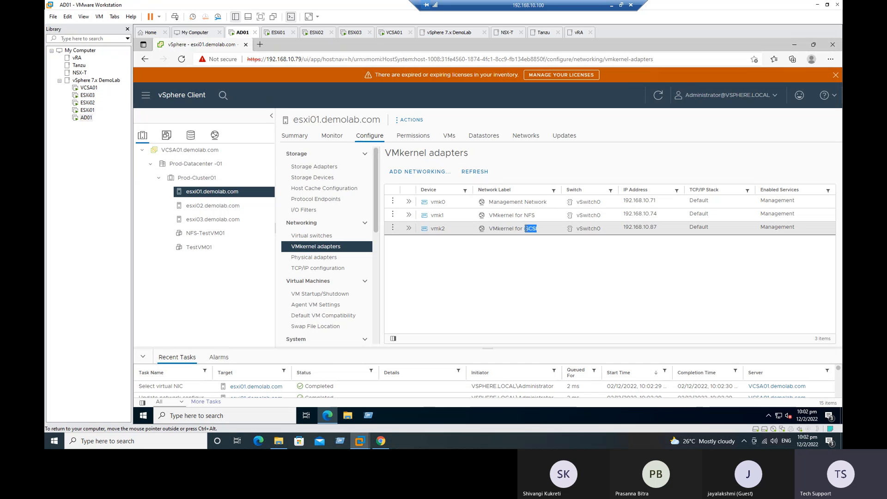
Start adding a VMkernel adapter on esxi02 using existing standard switch vSwitch0
left_click(194, 208)
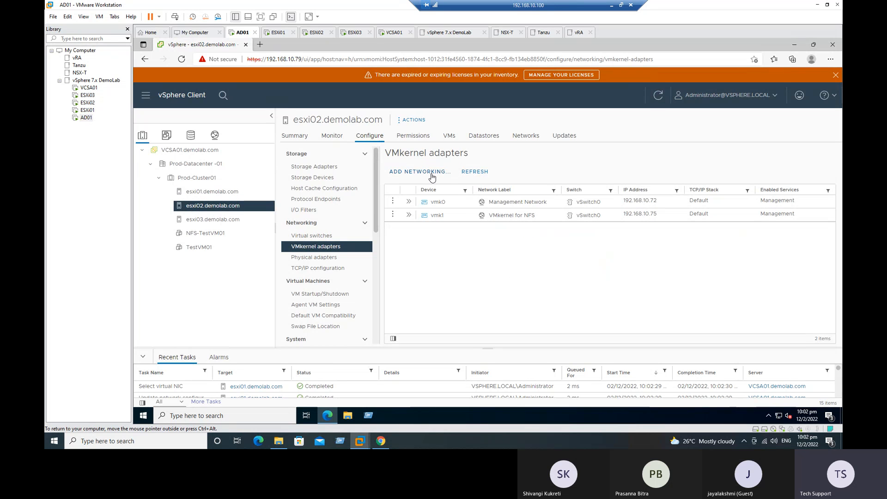
left_click(423, 172)
left_click(651, 346)
left_click(452, 227)
left_click(610, 243)
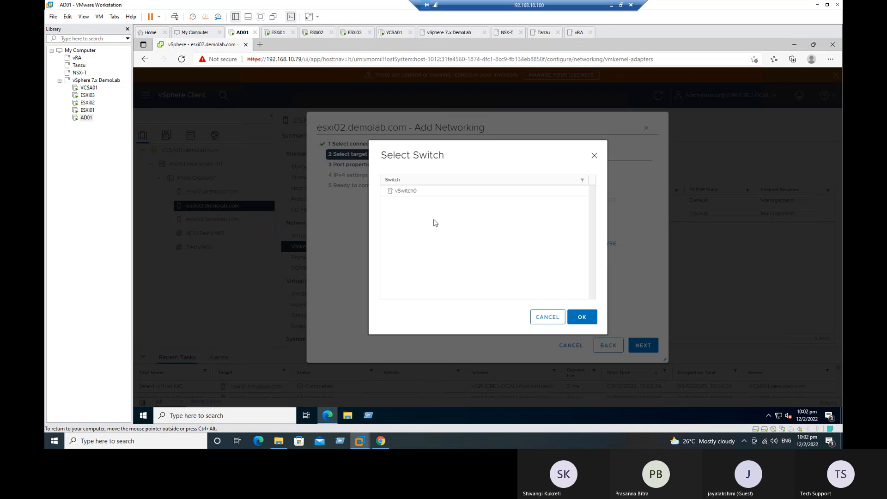
left_click(422, 192)
left_click(578, 315)
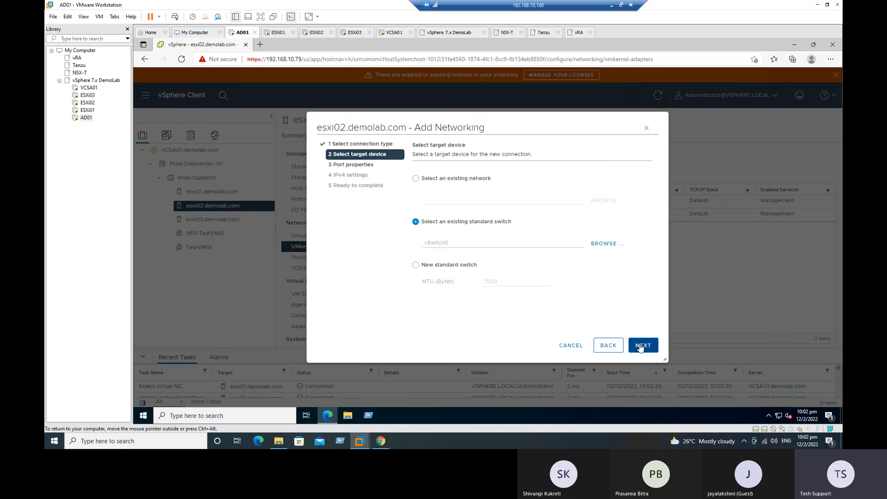
left_click(642, 345)
Label it 'VMkernel for iSCSI' with Management, static IP 192.168.10.88/255.255.255.0, and finish
left_click(517, 178)
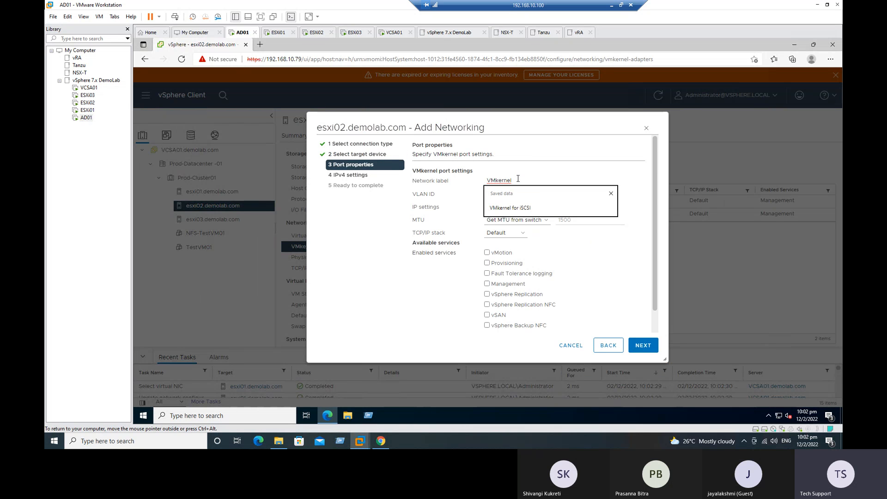
left_click(513, 209)
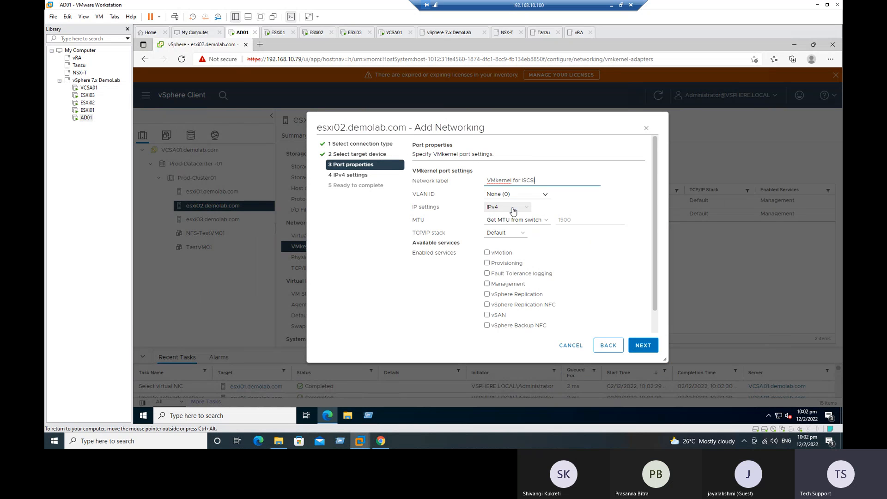
left_click(507, 285)
left_click(643, 345)
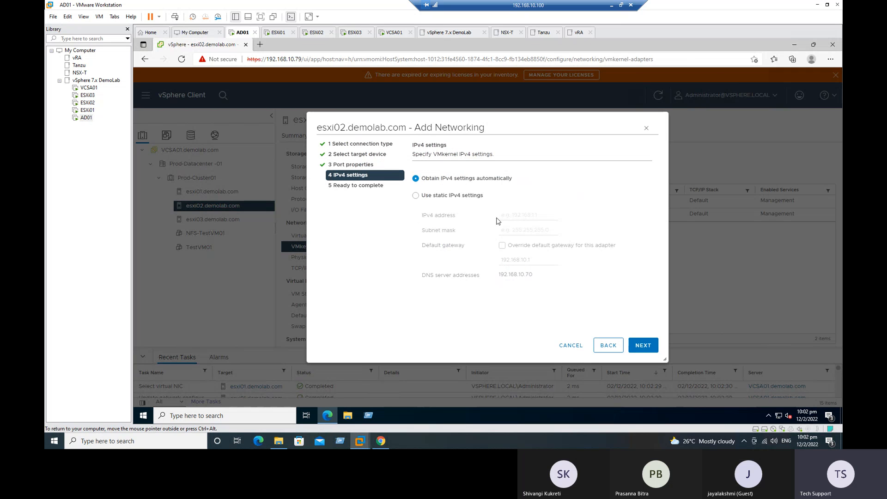
left_click(444, 199)
left_click(524, 215)
left_click(531, 242)
key("BackSpace")
type("8")
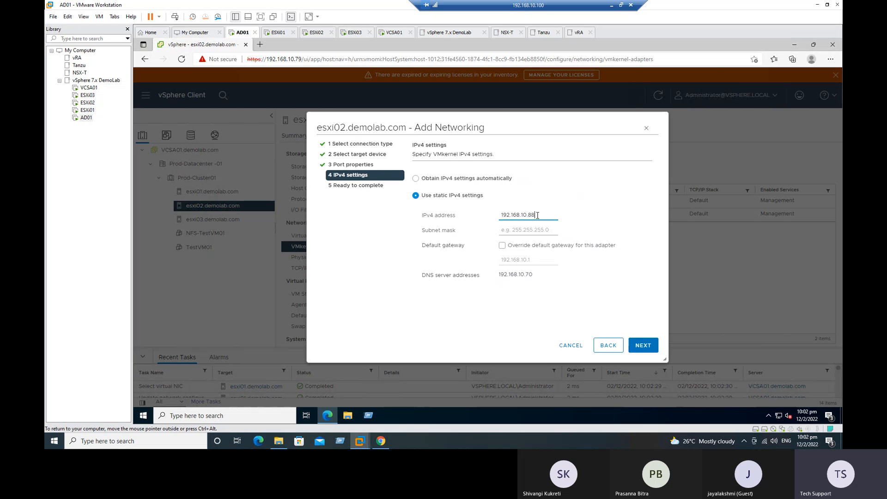
left_click(526, 231)
left_click(528, 259)
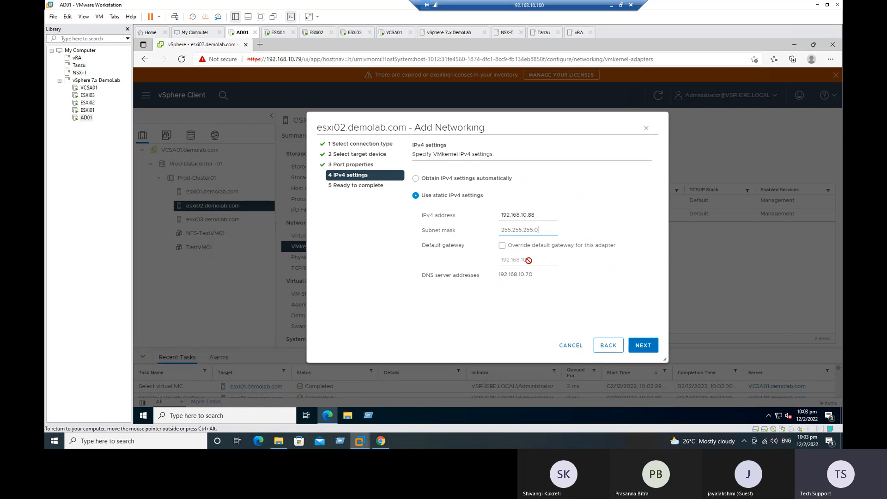
left_click(644, 345)
left_click(643, 345)
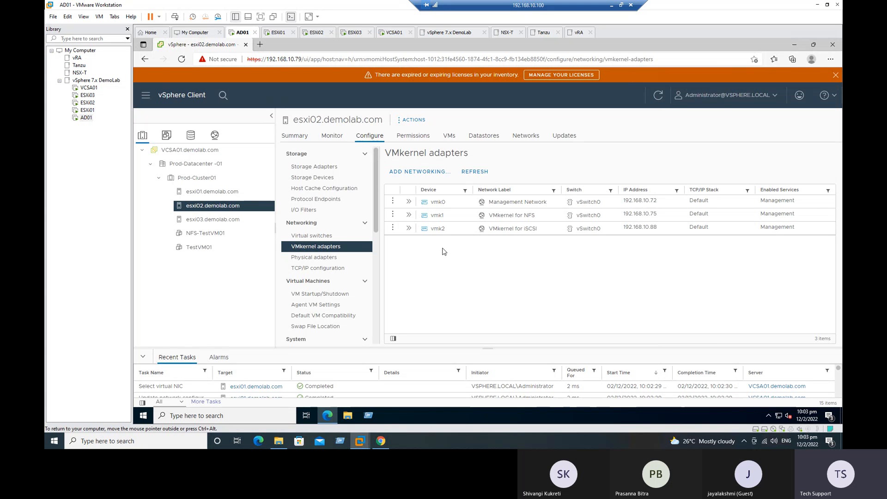
Start adding a VMkernel adapter on esxi03 using existing standard switch vSwitch0
left_click(206, 218)
left_click(416, 171)
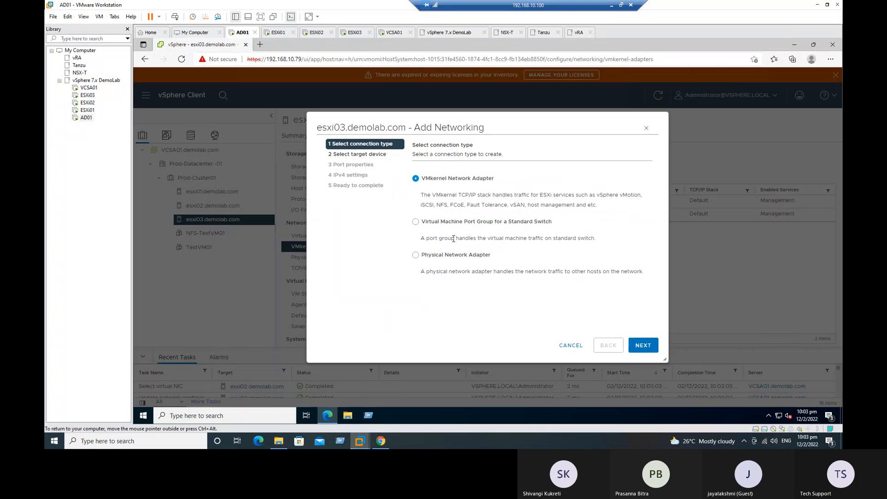
left_click(645, 349)
left_click(478, 223)
left_click(597, 244)
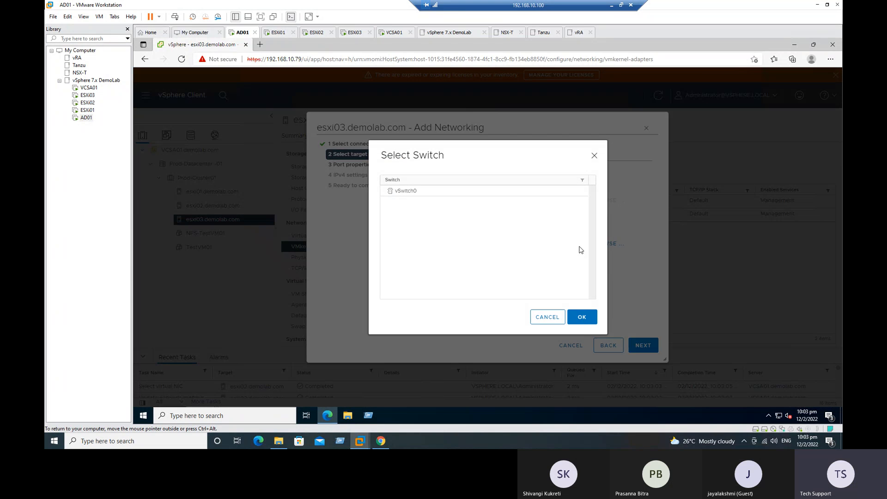
left_click(400, 192)
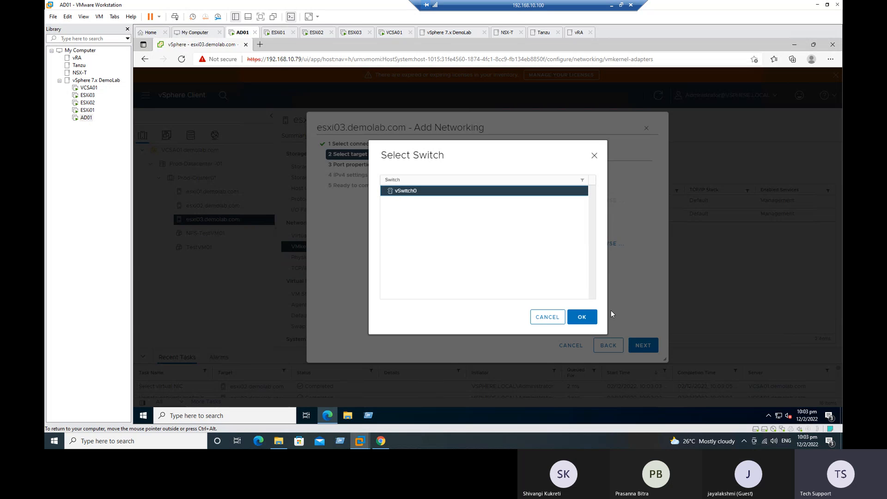
left_click(583, 317)
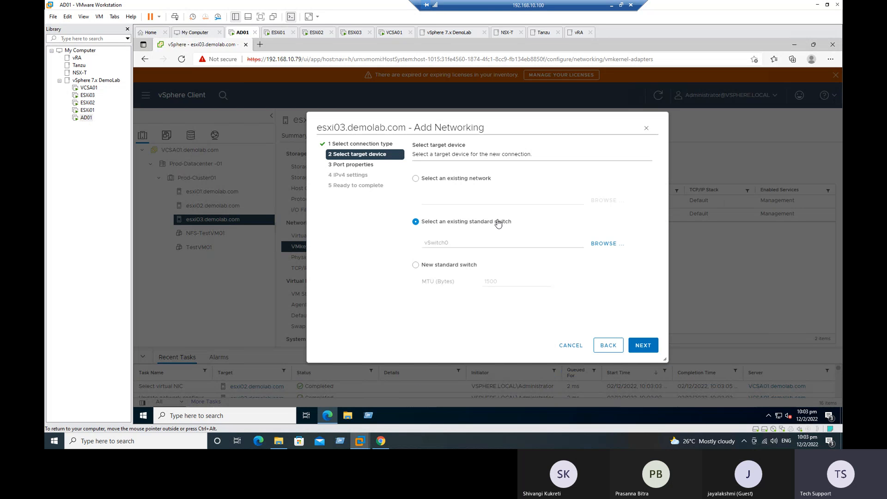
left_click(644, 349)
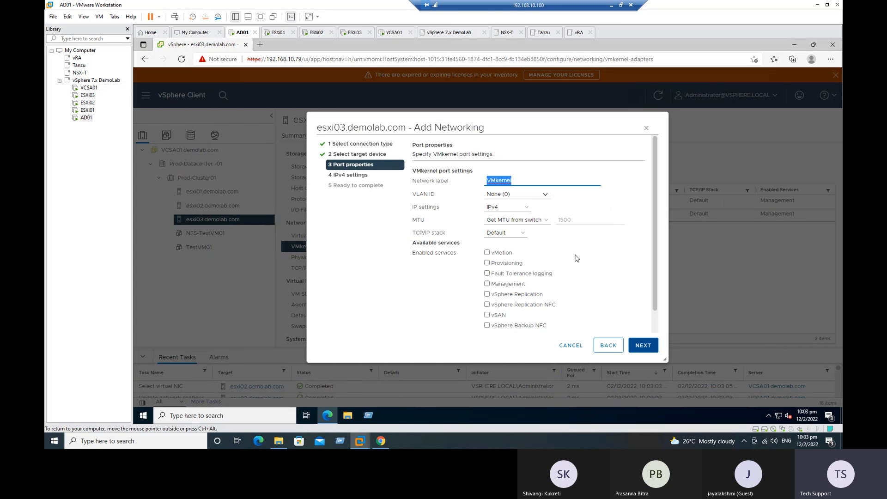
Label the port 'VMkernel for iSCSI' and enable the Management service
left_click(519, 180)
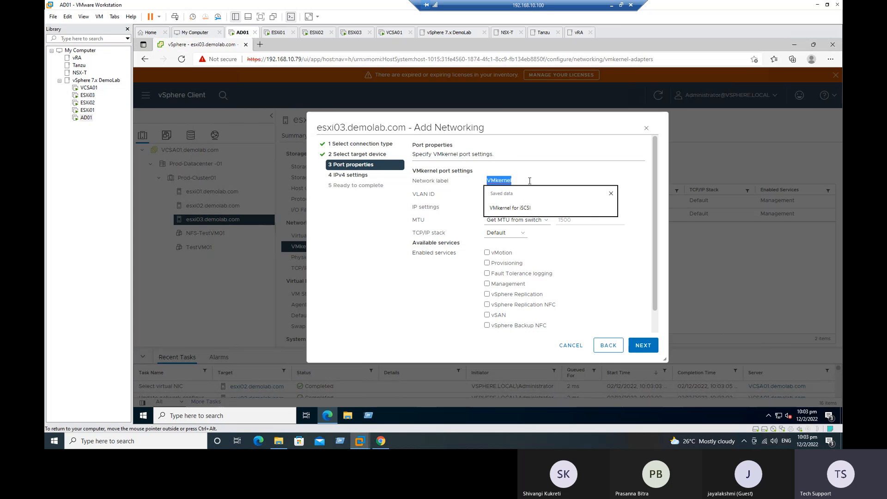
left_click(521, 208)
left_click(511, 285)
left_click(640, 347)
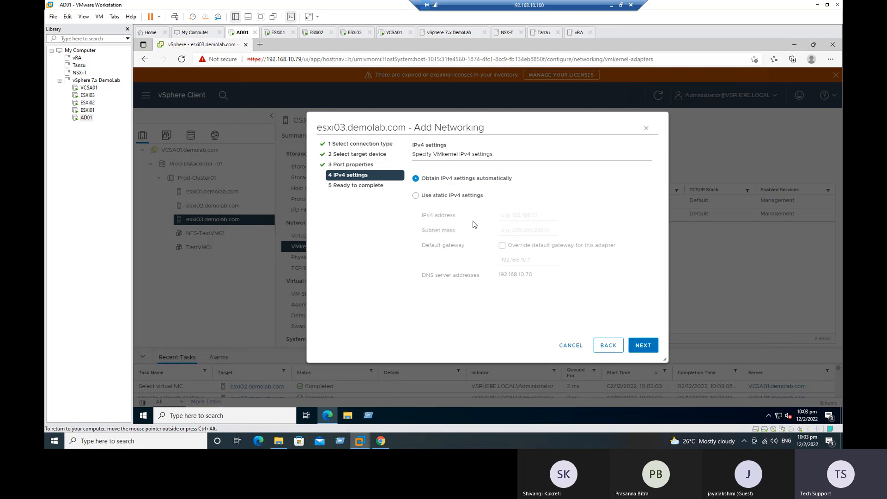
Set static IP 192.168.10.89, mask 255.255.255.0, gateway 192.168.10.1, finish, and show the spreadsheet
left_click(454, 196)
left_click(519, 214)
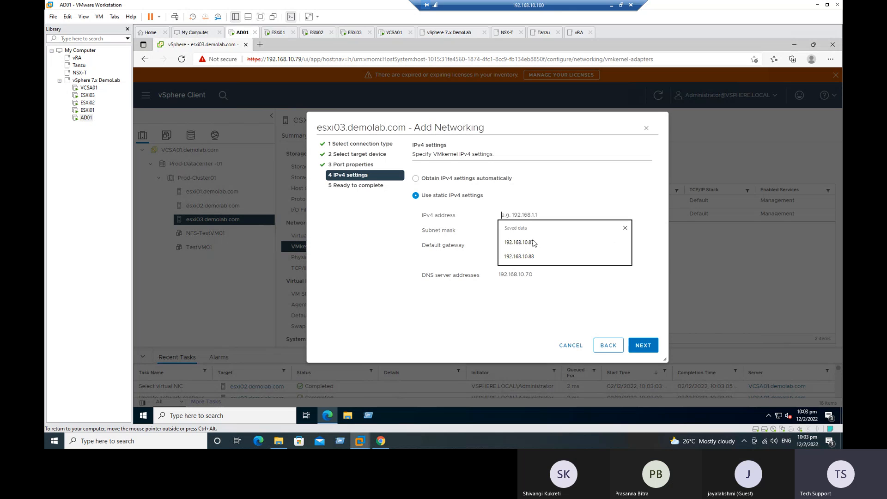
left_click(622, 258)
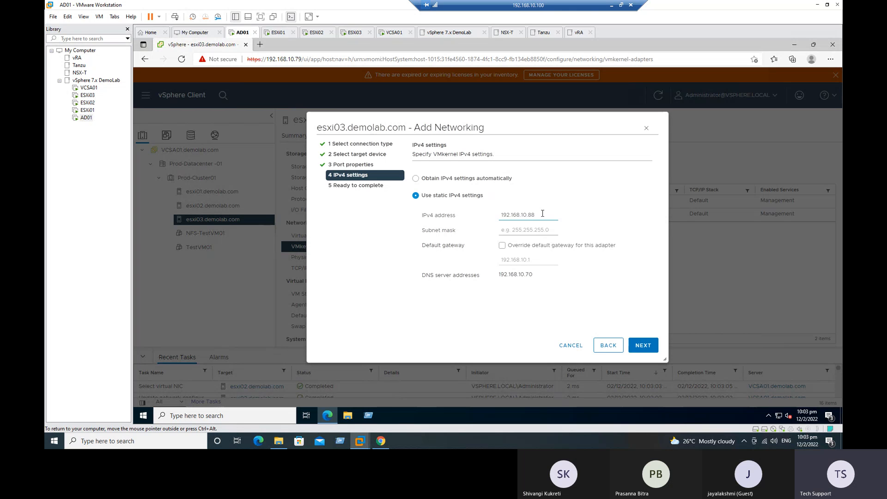
key("BackSpace")
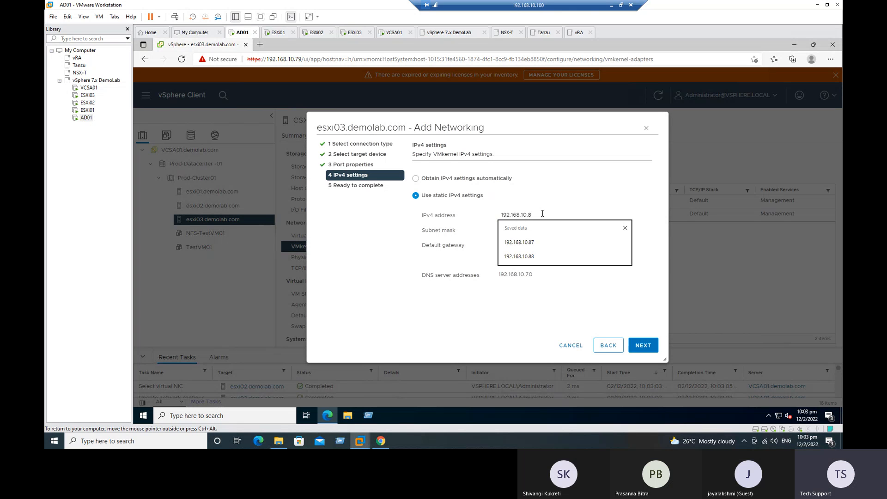
type("9")
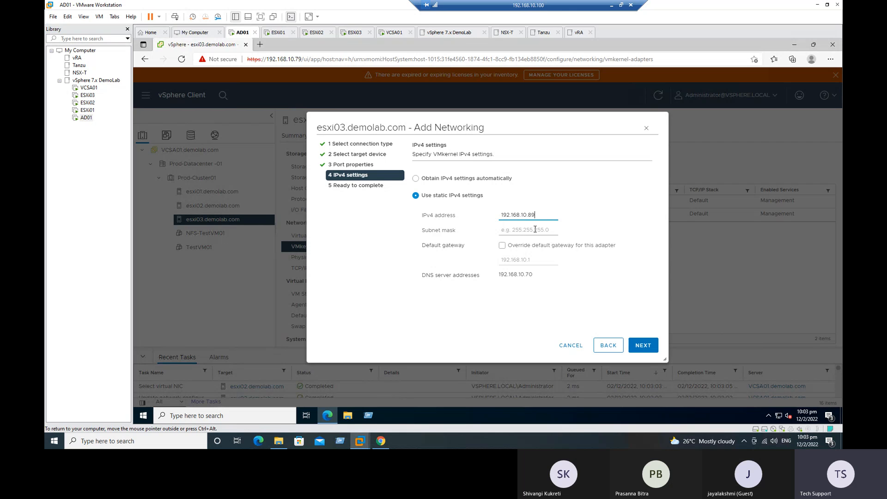
left_click(526, 230)
left_click(524, 255)
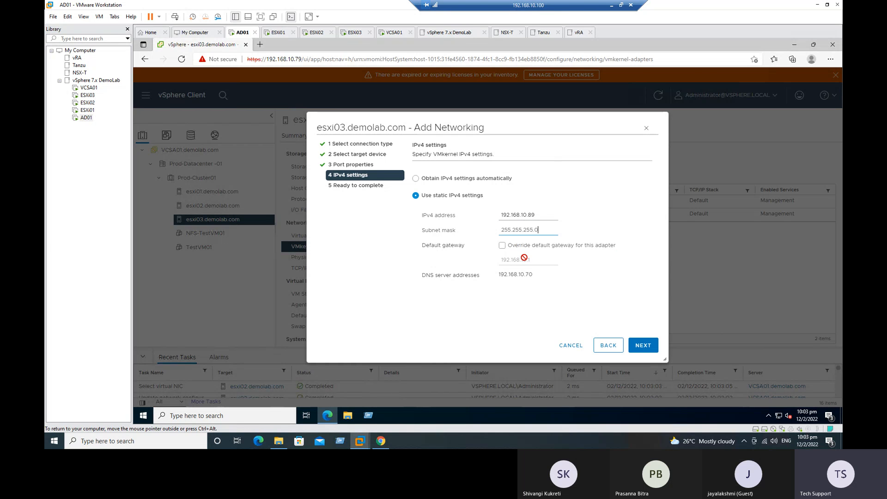
left_click(501, 245)
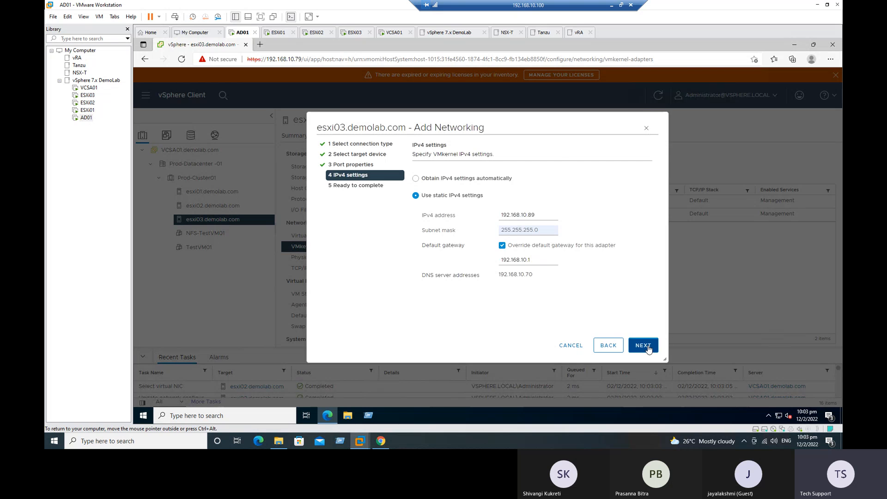
left_click(643, 346)
left_click(647, 347)
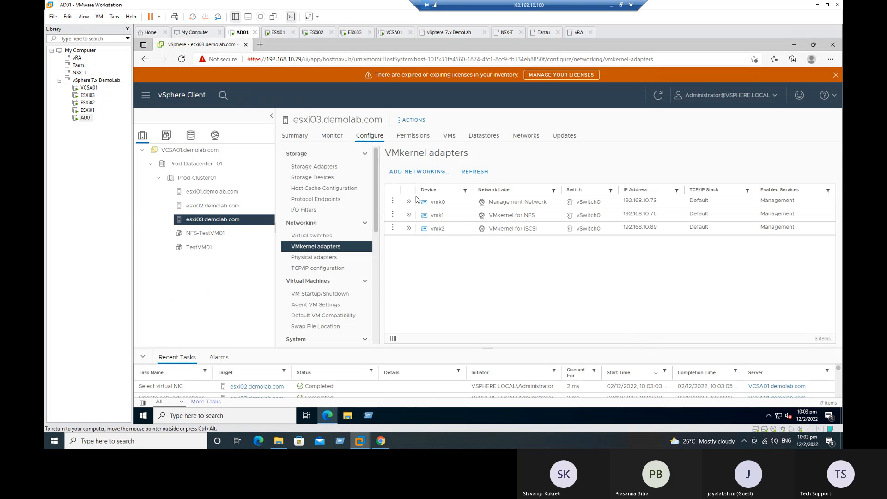
left_click(611, 8)
Paste the three iSCSI IPs into C22:C24 shaded green and hosts ESXi01–ESXi03 into B22:B24
type("192.168.10.87 192.168.10.88 192.168.10.89")
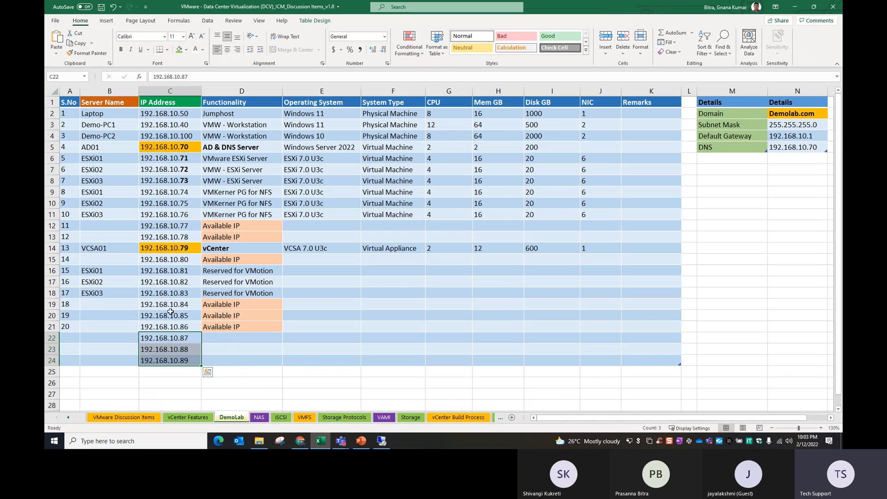
left_click(179, 49)
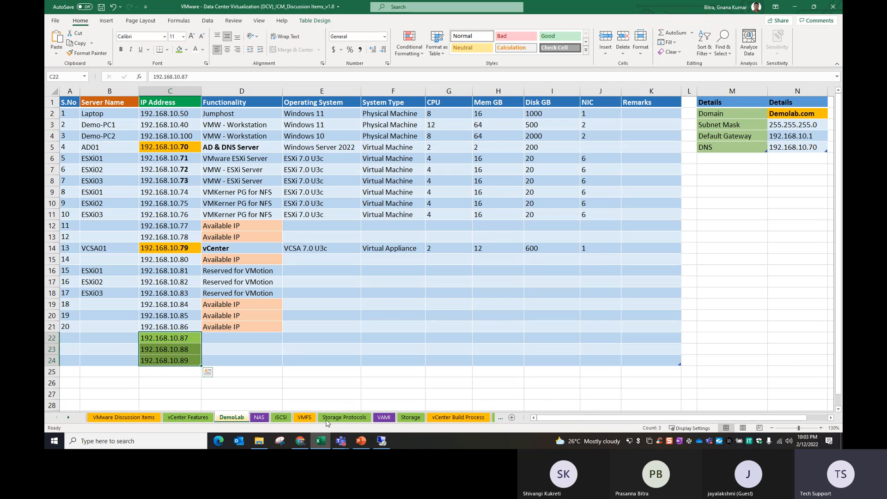
left_click(341, 382)
left_click_drag(104, 194, 106, 210)
key("ctrl+c")
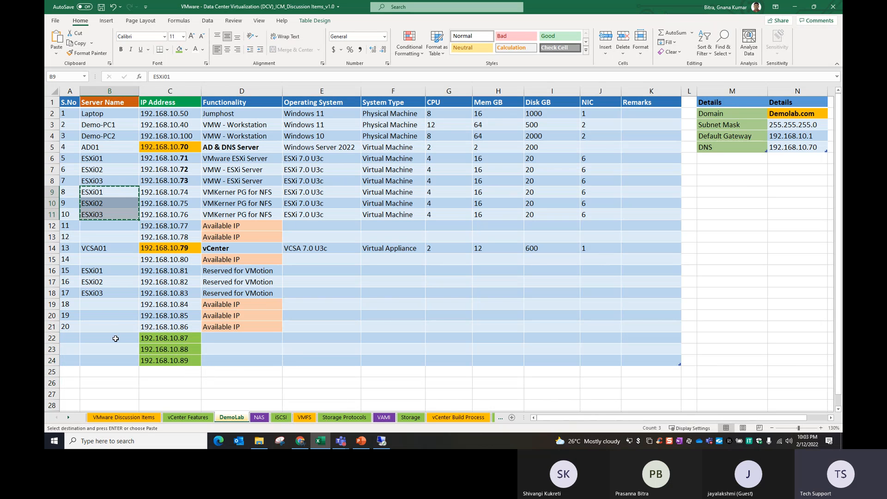
left_click(115, 339)
key("ctrl+v")
left_click(267, 328)
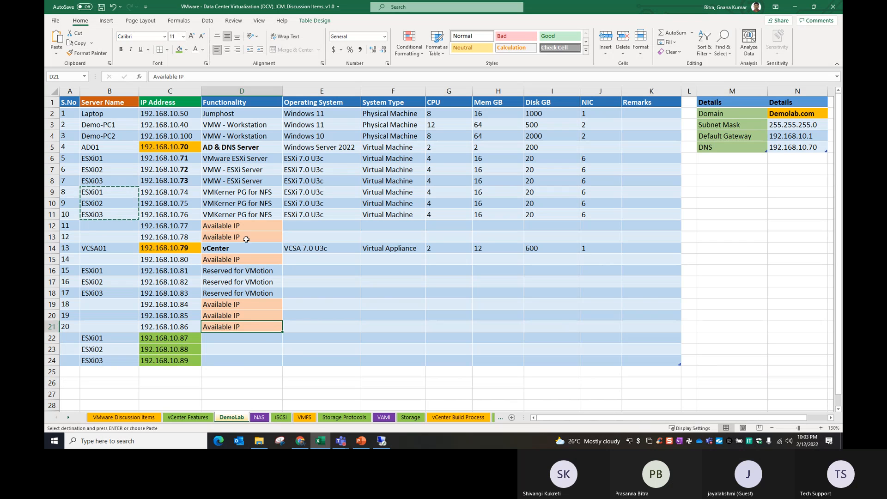
Create the label 'VMKernel PG for iSCSI' in D22, fixing the VMKerner typo
left_click_drag(241, 193, 244, 213)
key("ctrl+c")
left_click(245, 215)
key("ctrl+c")
left_click(250, 338)
key("ctrl+v")
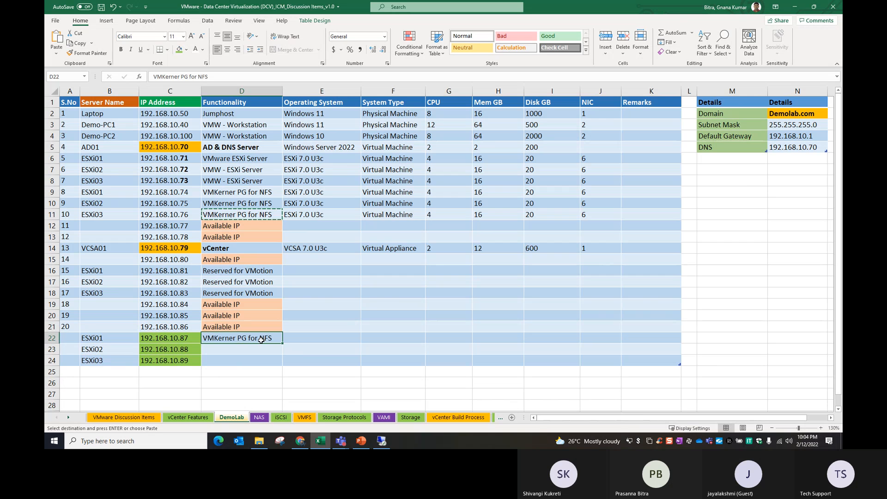
double_click(270, 337)
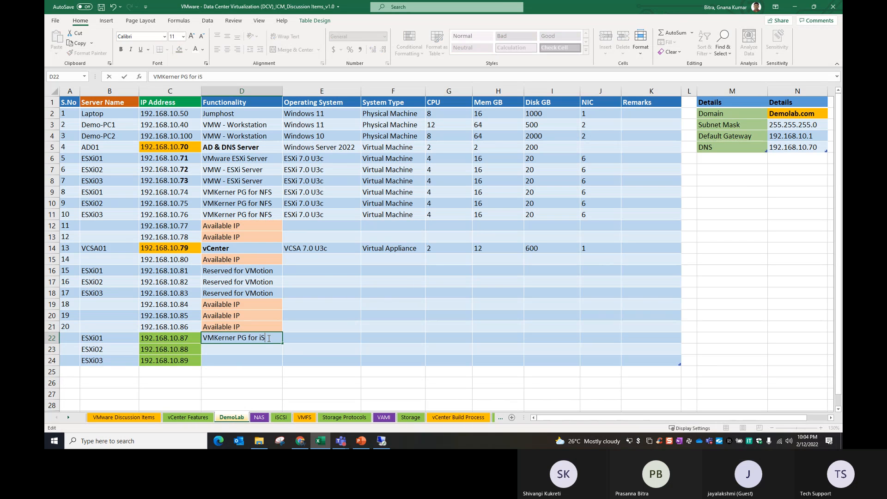
left_click_drag(259, 339, 246, 362)
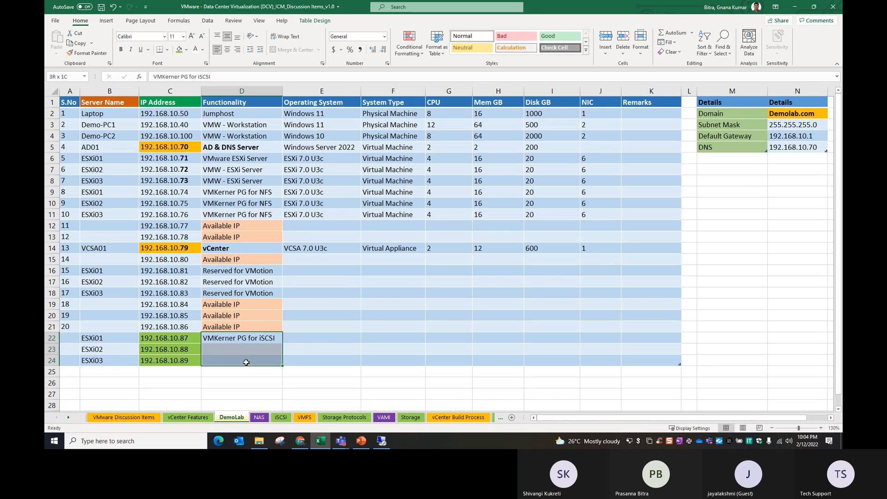
double_click(233, 339)
key("BackSpace")
type("l")
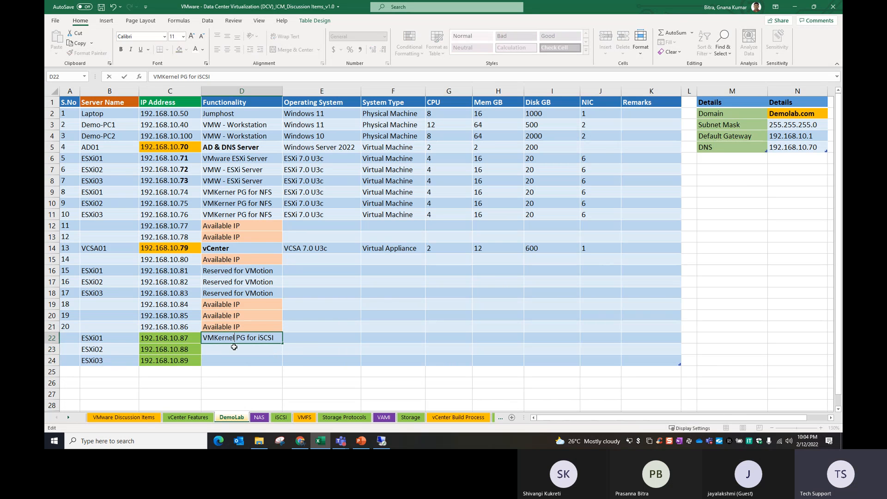
Correct the VMKerner typo in D9 and fill the fixed NFS label down to D11
double_click(235, 192)
key("BackSpace")
type("l")
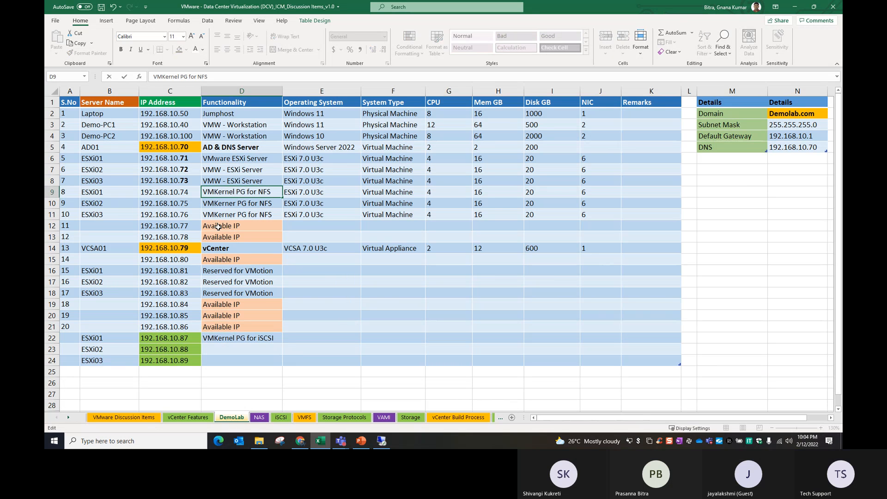
left_click(218, 226)
left_click_drag(236, 192, 239, 212)
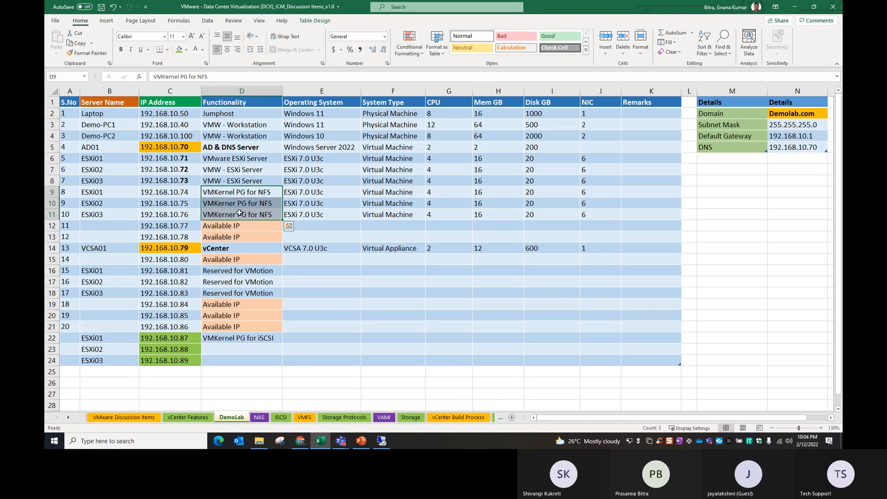
key("ctrl+d")
left_click(251, 226)
Fill the iSCSI label down to D24 and save the workbook
left_click_drag(253, 340, 252, 358)
key("ctrl+d")
left_click(253, 396)
key("ctrl+s")
Copy 'Done' into B5 for Create a VMKernel Portgroup, save, then return to the remote vSphere session
left_click(280, 417)
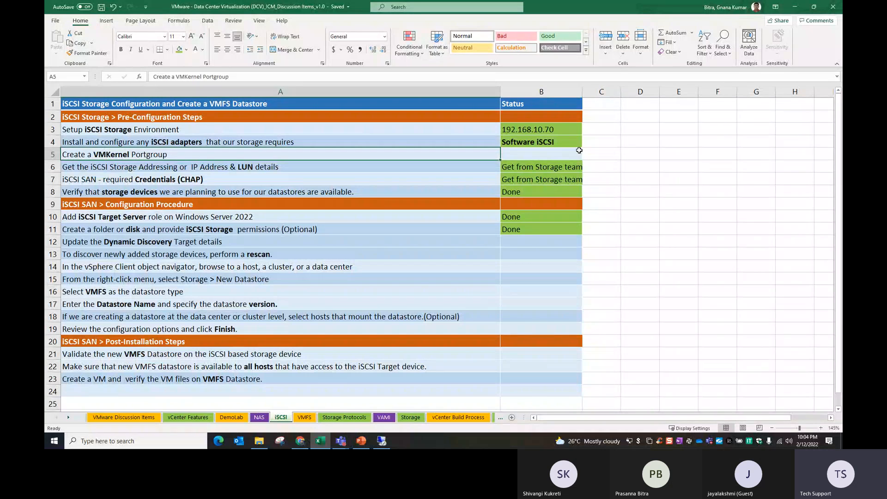
left_click(525, 154)
left_click(529, 192)
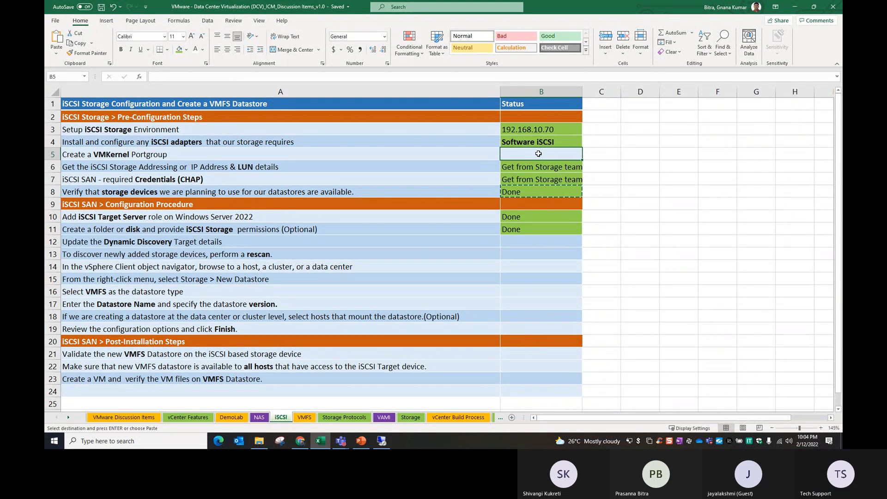
key("ctrl+v")
left_click(520, 252)
key("ctrl+s")
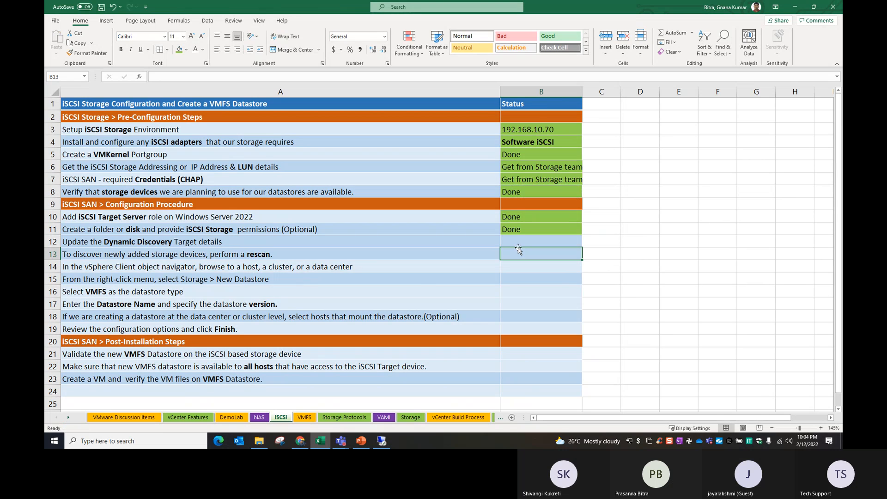
left_click(421, 289)
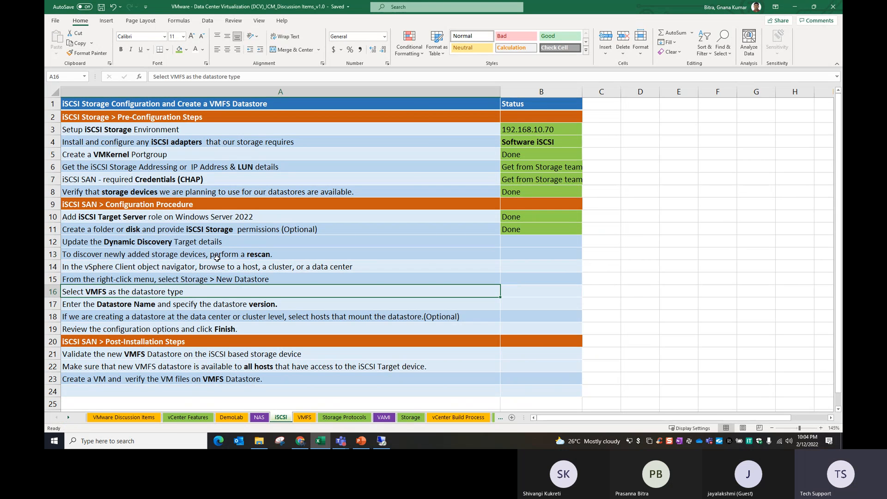
left_click(69, 241)
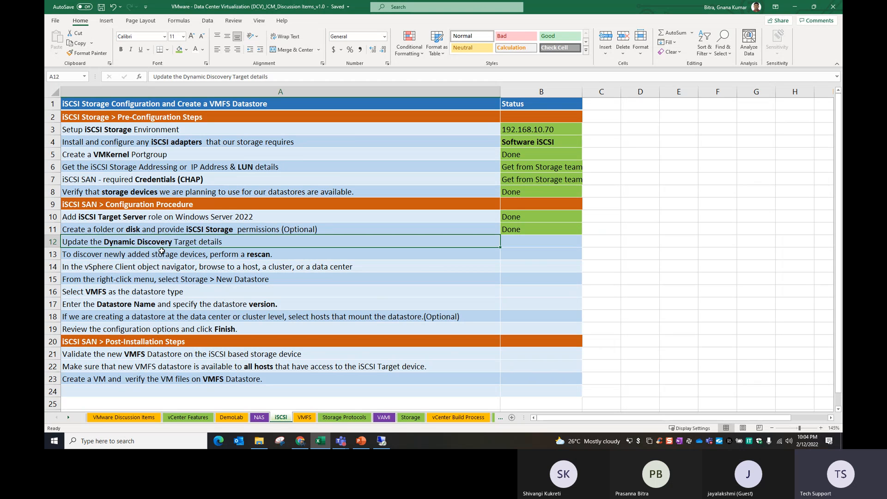
left_click(381, 441)
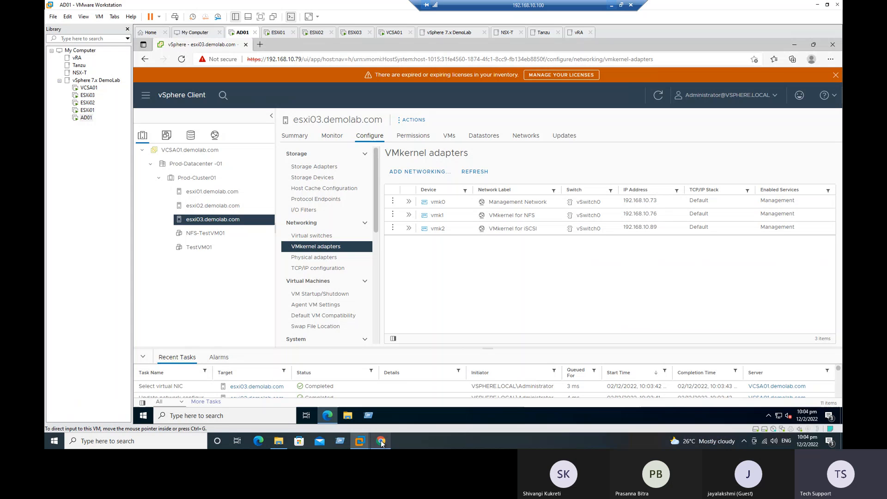
Select esxi03's iSCSI software adapter vmhba65 and view its dynamic discovery targets
left_click(319, 167)
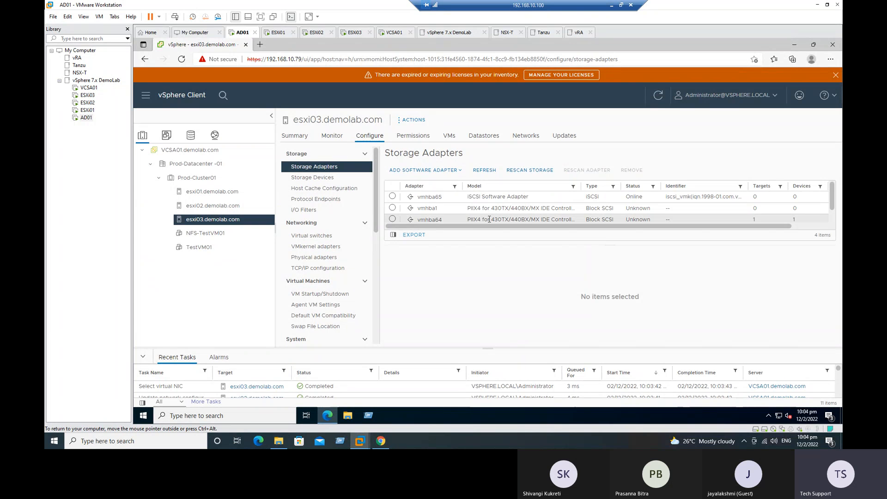
left_click(439, 196)
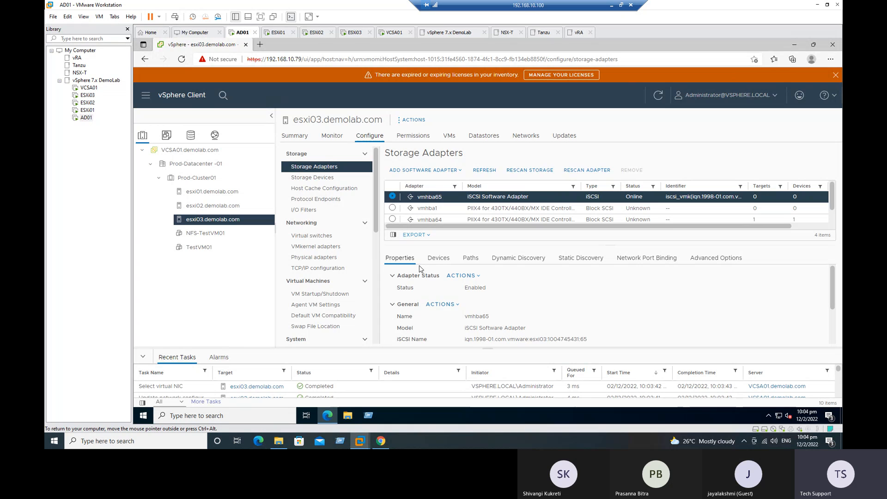
left_click(481, 262)
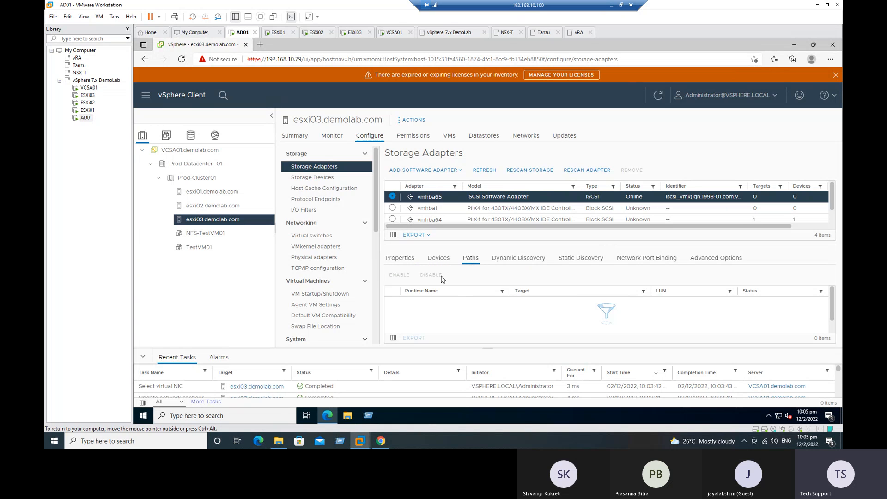
left_click(438, 258)
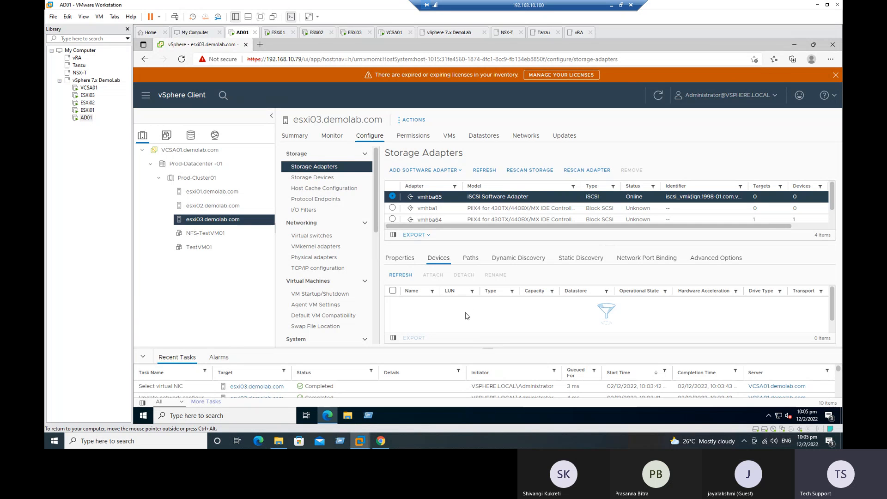
left_click(521, 259)
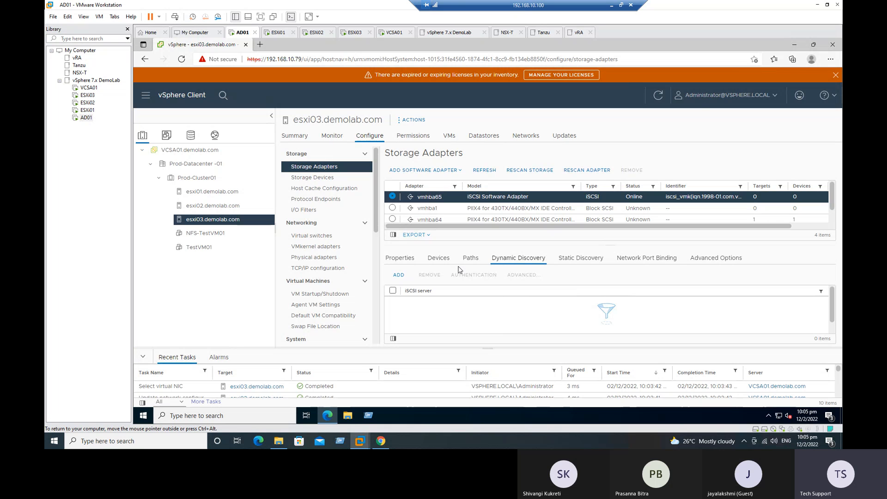
Add 192.168.10.70 on port 3260 as a dynamic discovery send target server
left_click(399, 275)
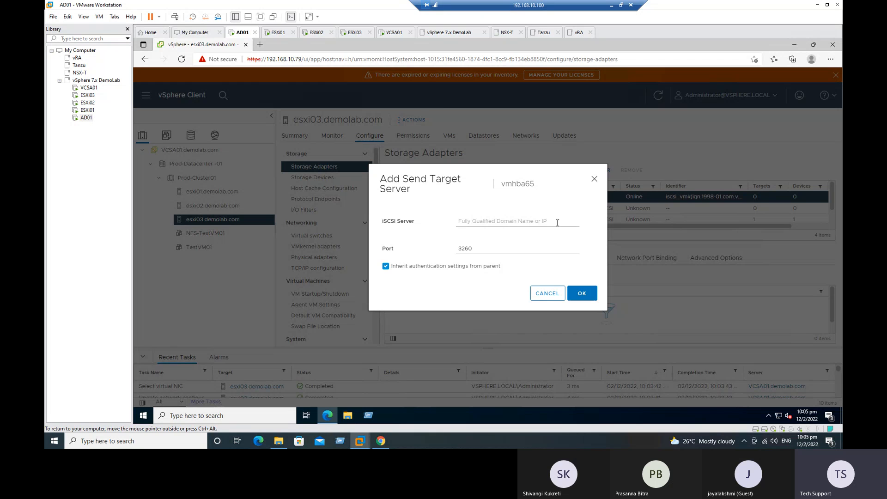
left_click(474, 223)
type("192.168.10.70")
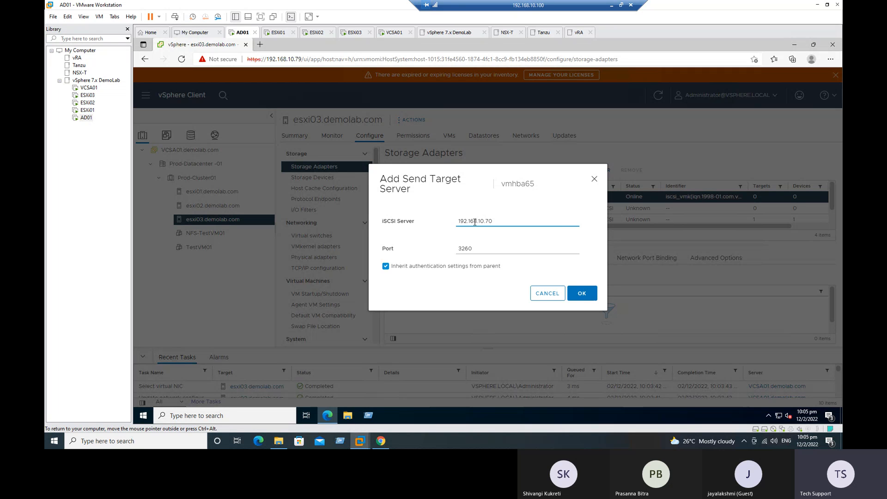
left_click_drag(499, 222, 484, 223)
left_click(508, 242)
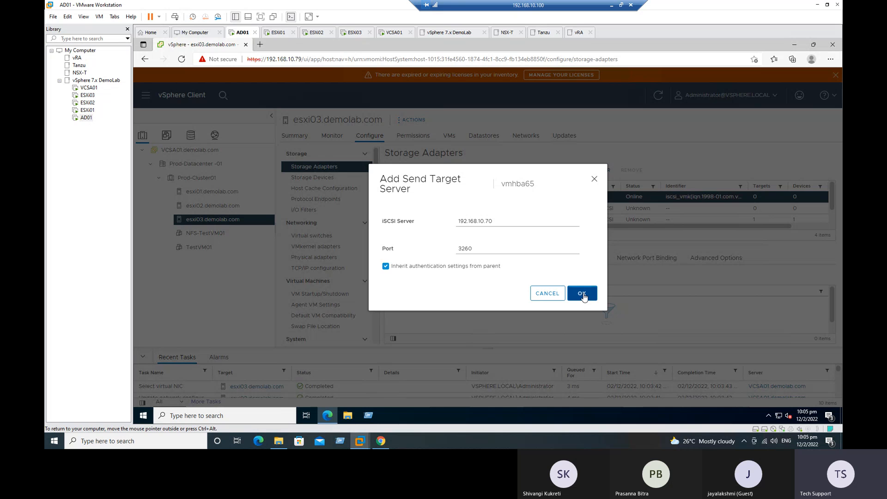
left_click(581, 293)
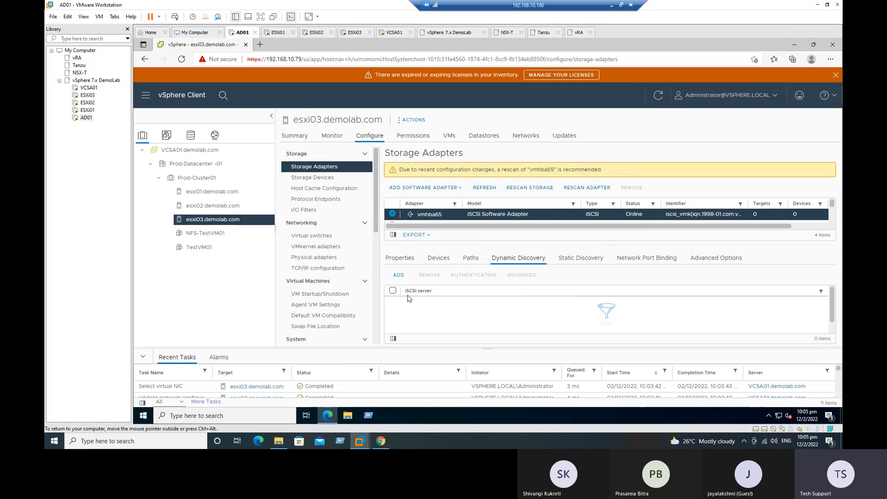
Review the new 192.168.10.70 target and the rescan recommendation, then return to the checklist
left_click_drag(406, 304, 441, 301)
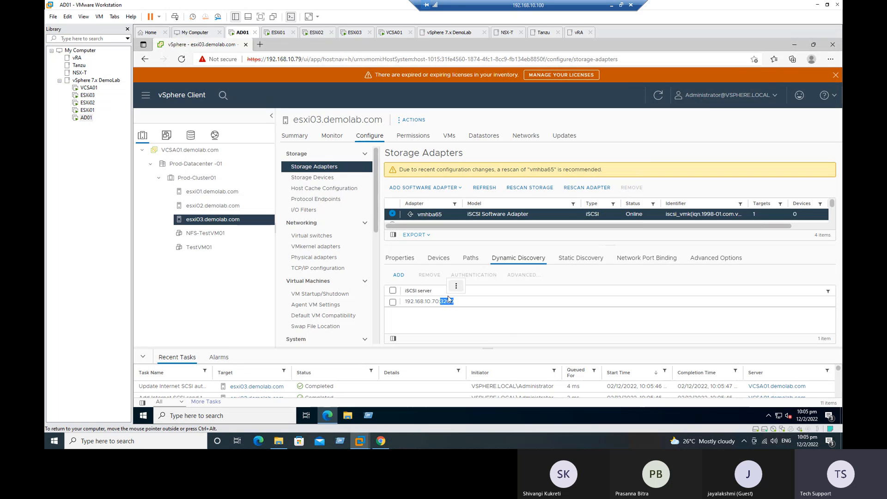
left_click(585, 319)
left_click_drag(398, 170, 603, 171)
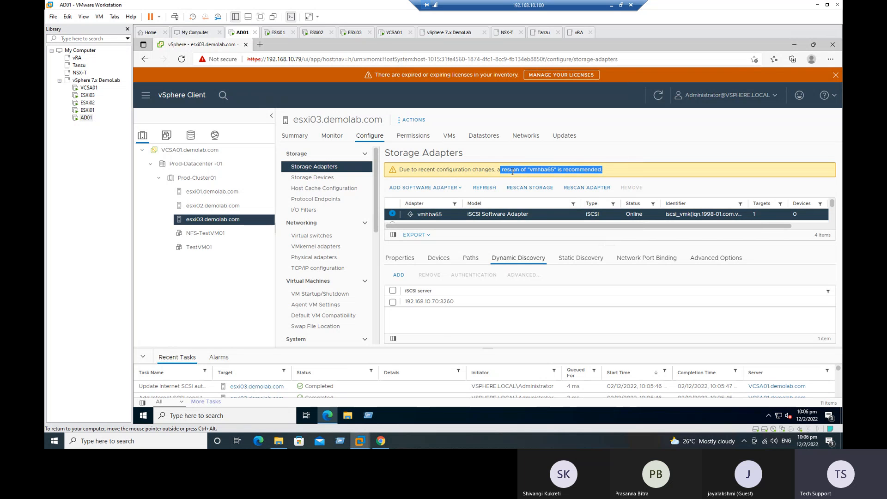
left_click(612, 6)
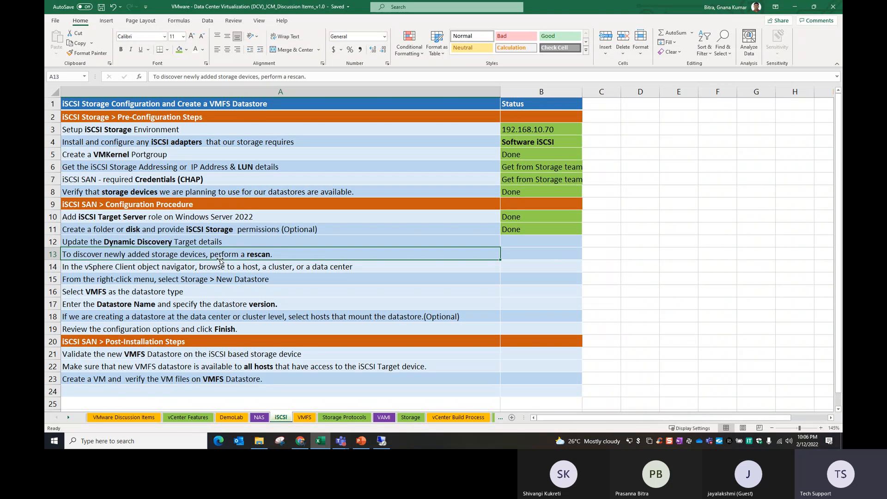
Mark B12, 'Update the Dynamic Discovery Target', Done by filling down from B11
left_click(220, 243)
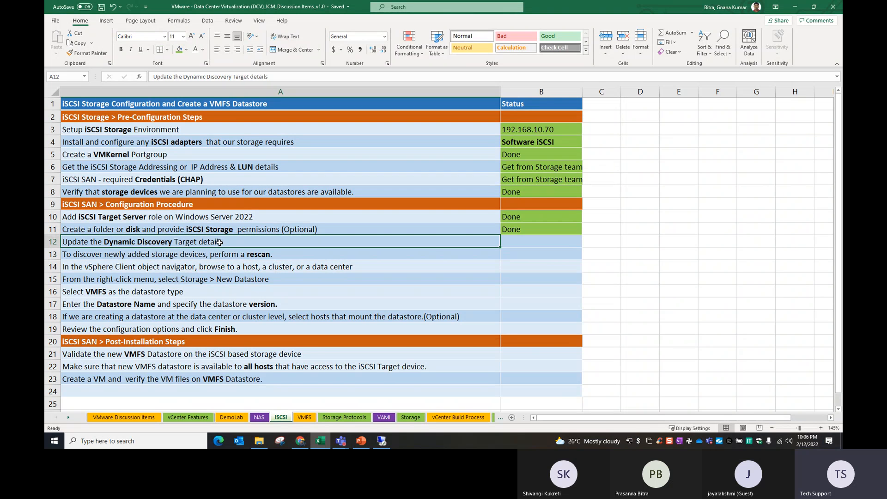
left_click(521, 241)
left_click_drag(522, 230, 521, 240)
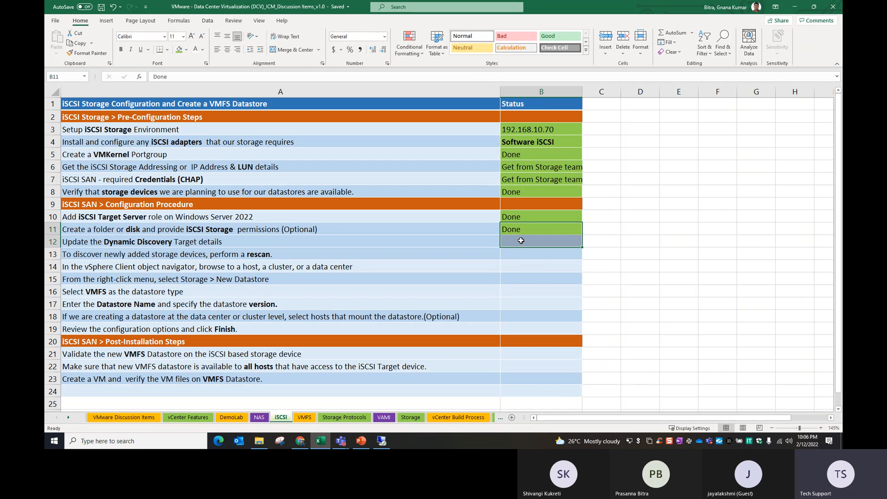
key("ctrl+d")
left_click(512, 280)
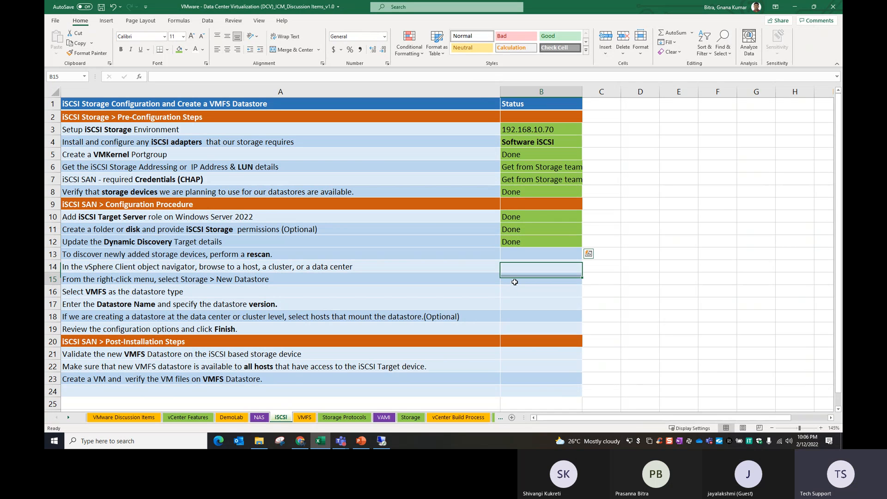
left_click(381, 442)
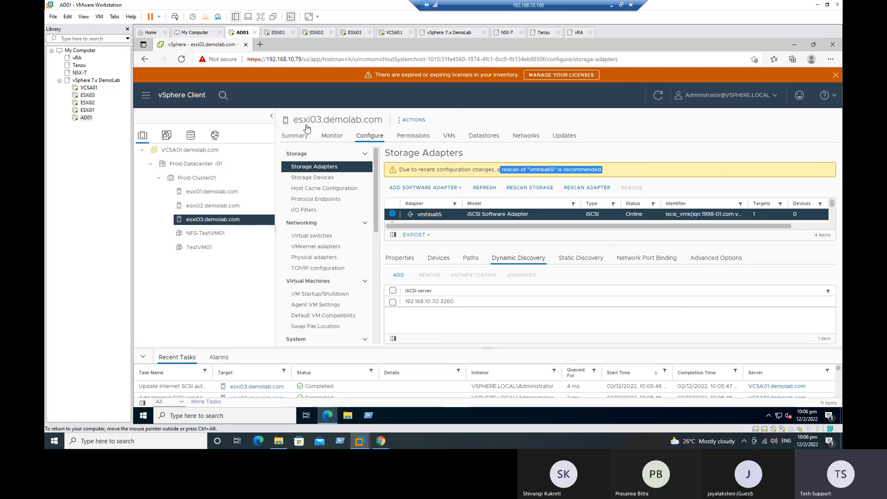
Add 192.168.10.70:3260 as a dynamic discovery target on esxi02's vmhba65 adapter
left_click(224, 206)
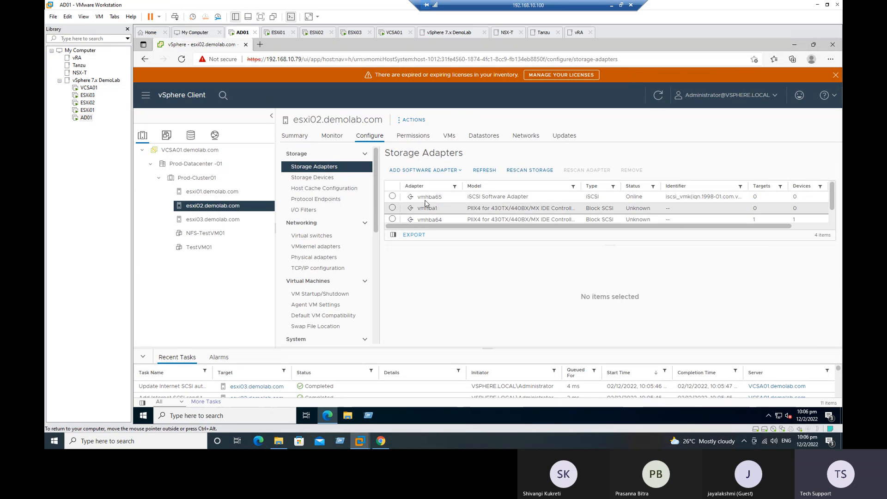
left_click(392, 198)
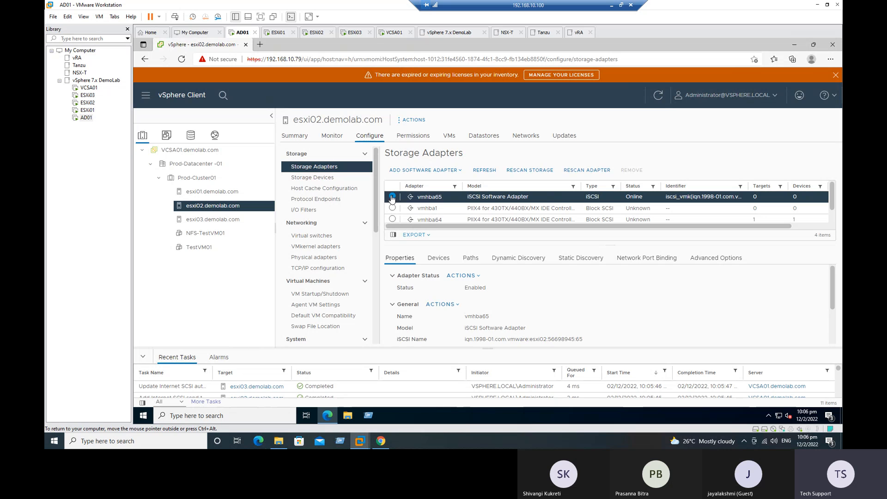
left_click(524, 262)
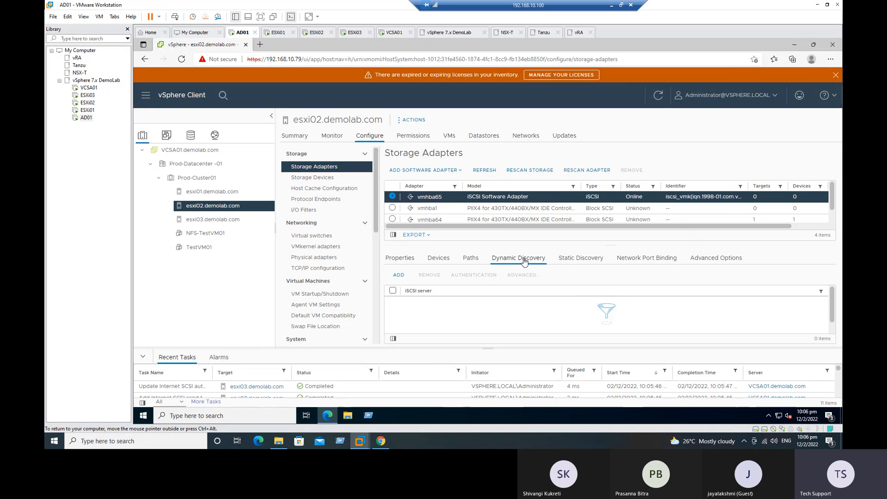
left_click(399, 275)
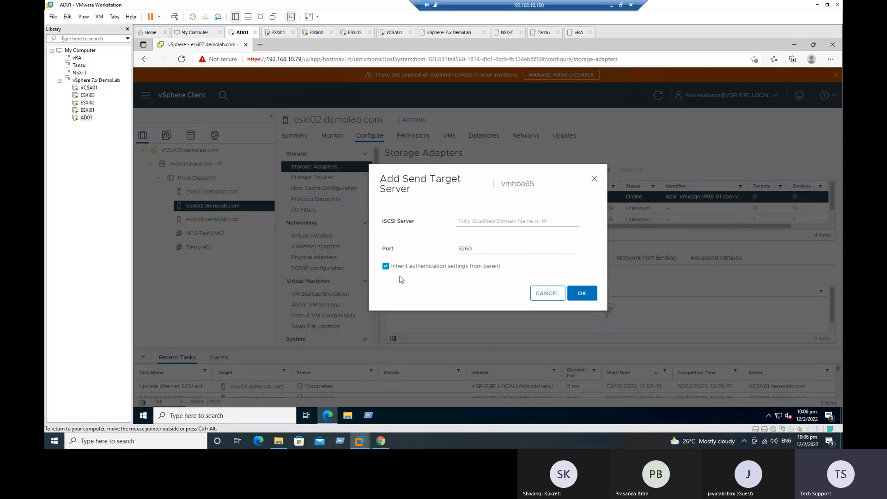
left_click(485, 221)
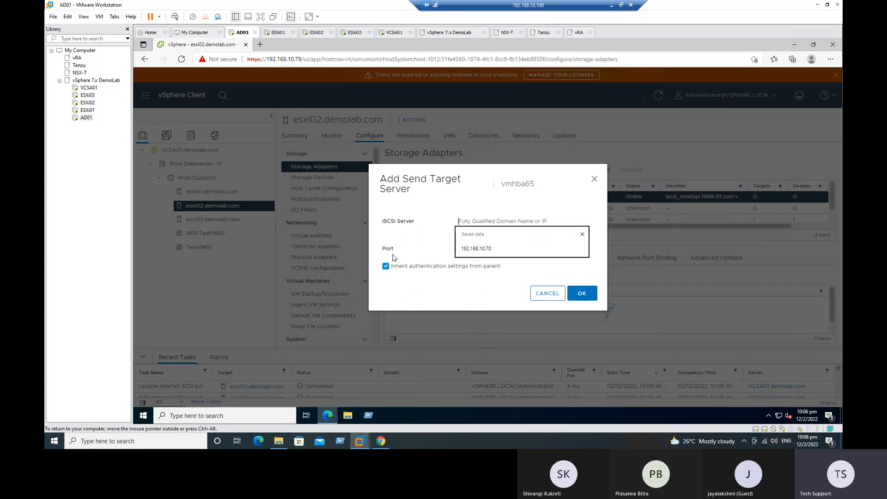
left_click(475, 248)
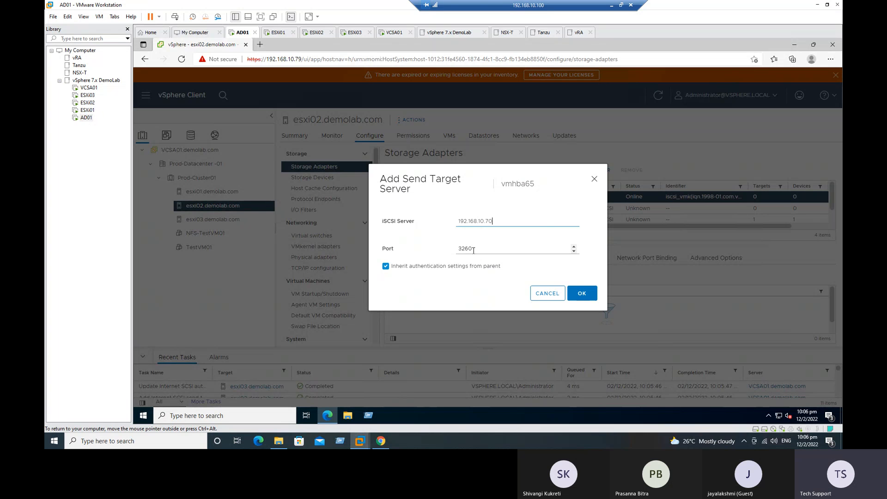
left_click(582, 294)
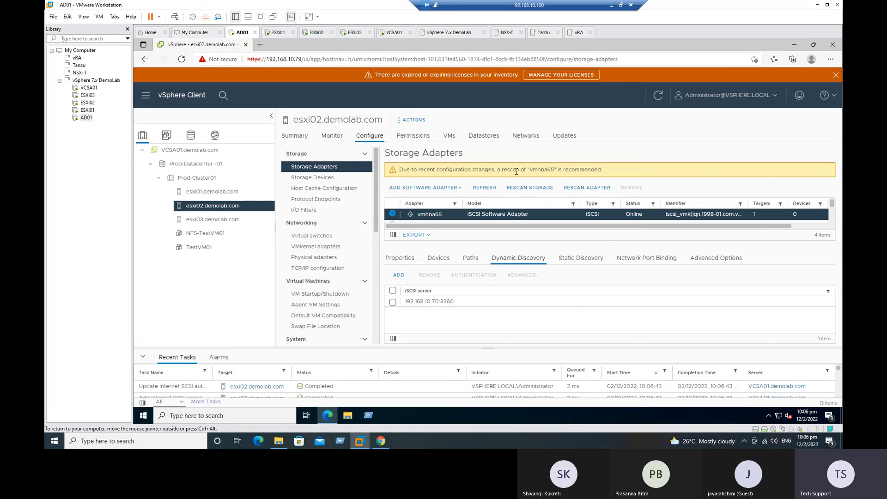
Add 192.168.10.70:3260 as a dynamic discovery target on esxi01's vmhba65 adapter
left_click(222, 194)
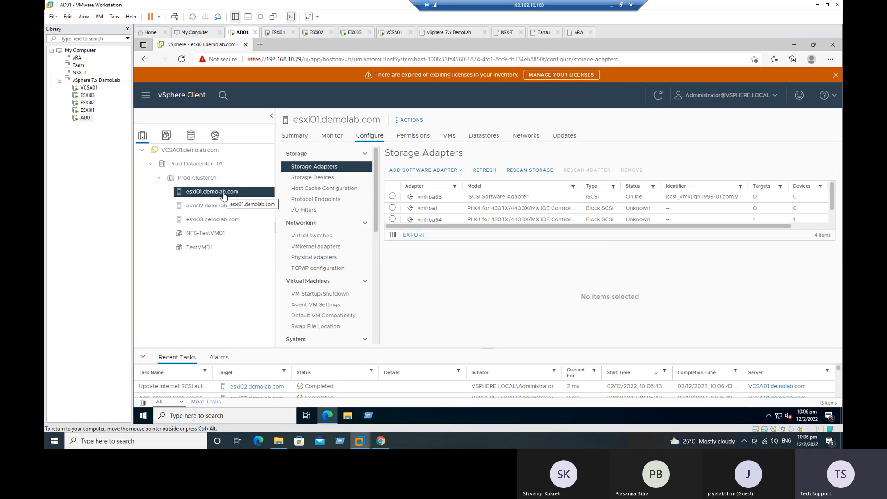
left_click(392, 196)
left_click(517, 262)
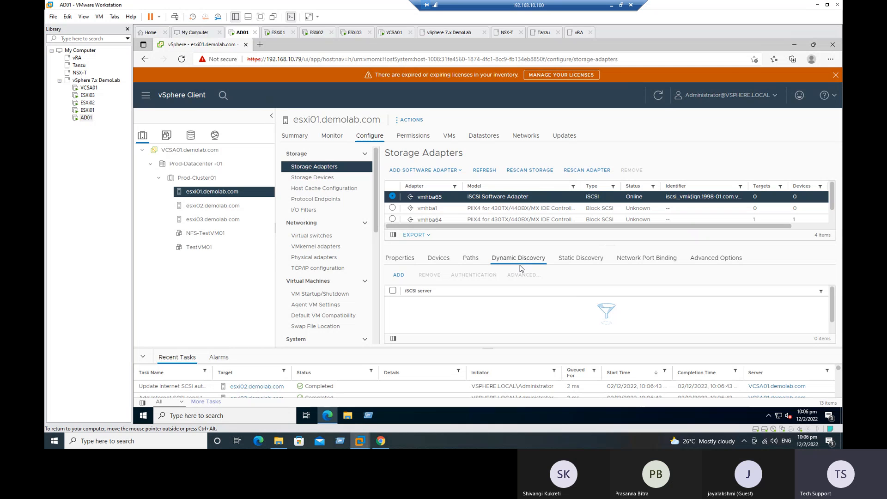
left_click(400, 276)
left_click(482, 222)
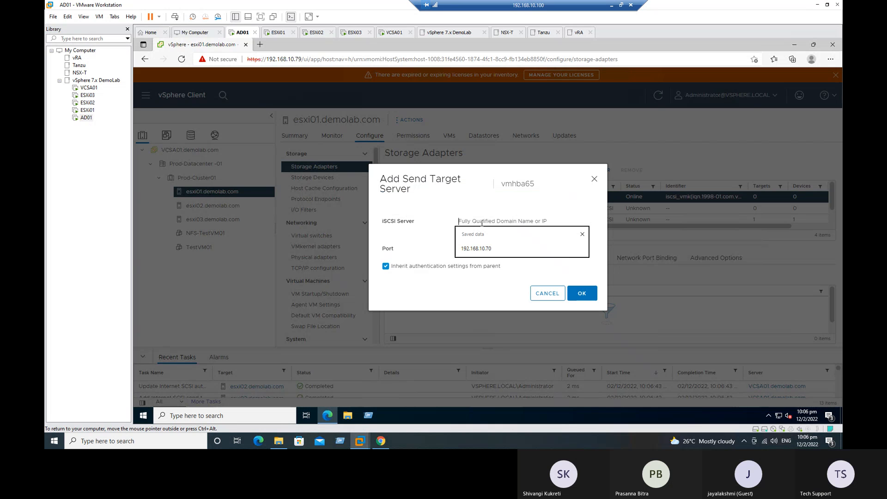
left_click(482, 248)
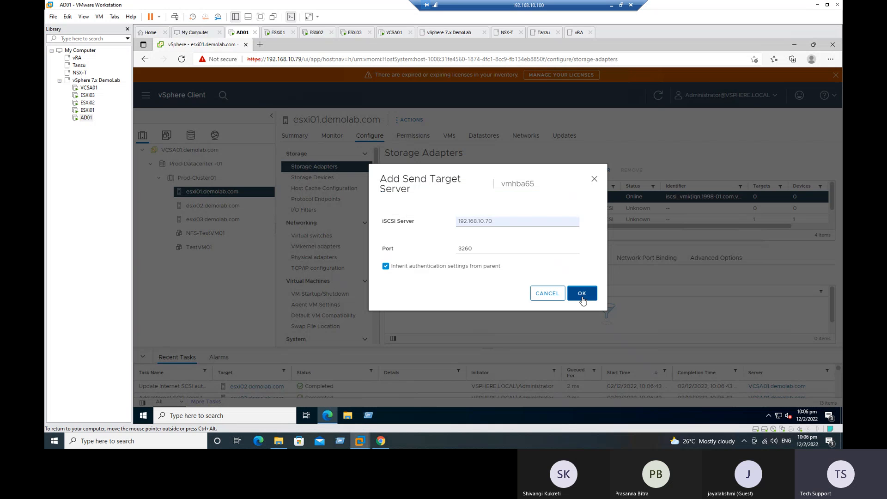
left_click(581, 292)
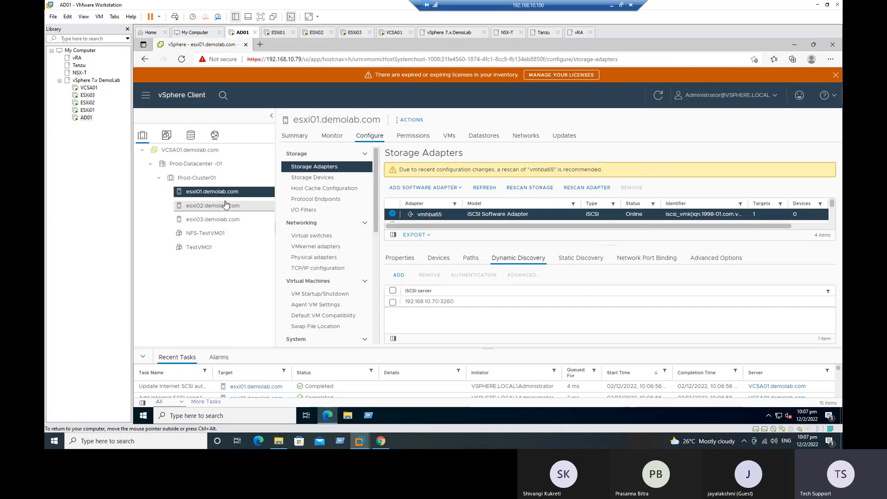
left_click(191, 136)
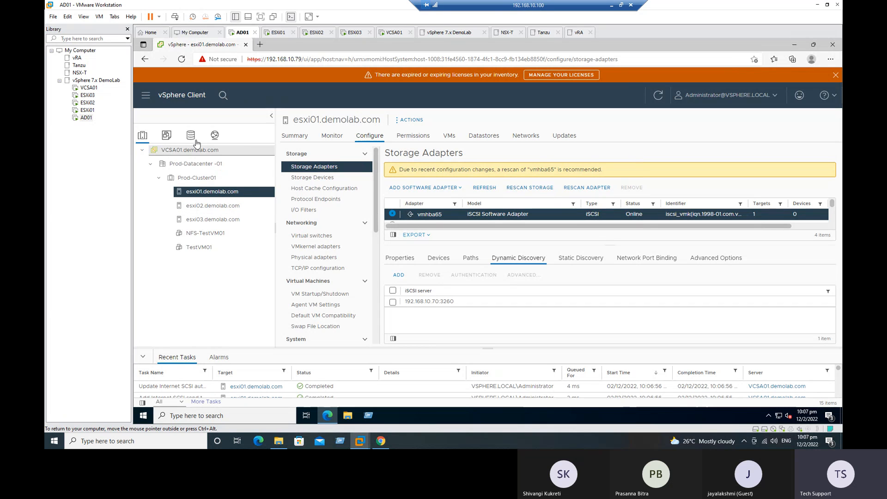
left_click(142, 150)
left_click(150, 163)
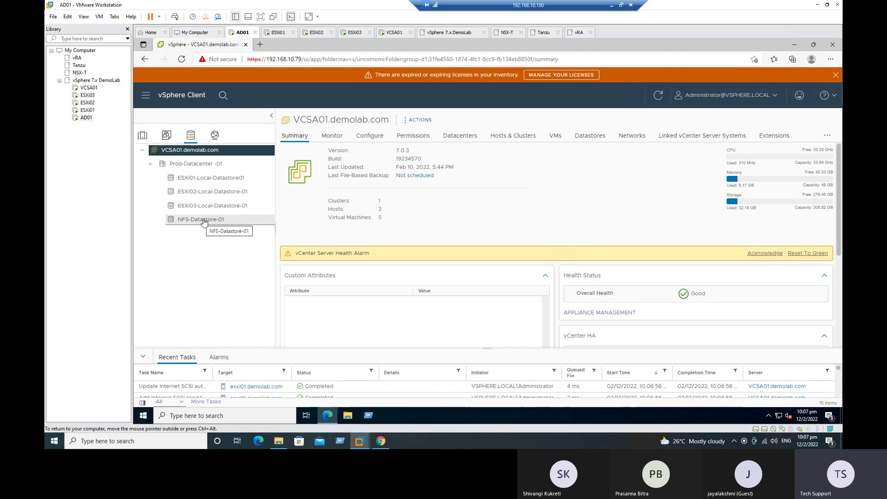
left_click(590, 136)
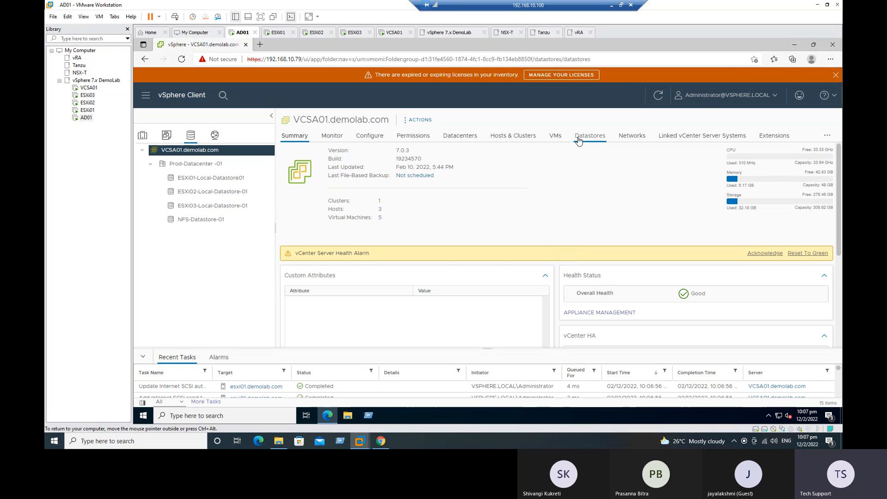
left_click(421, 124)
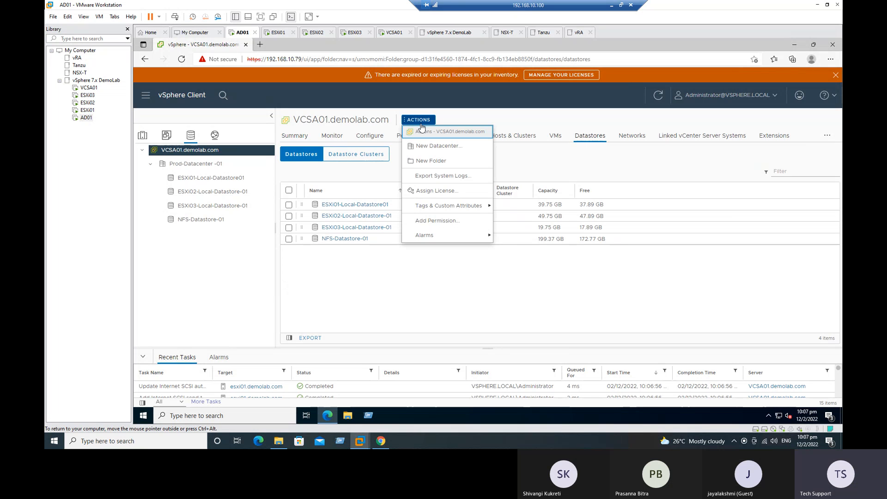
left_click(386, 290)
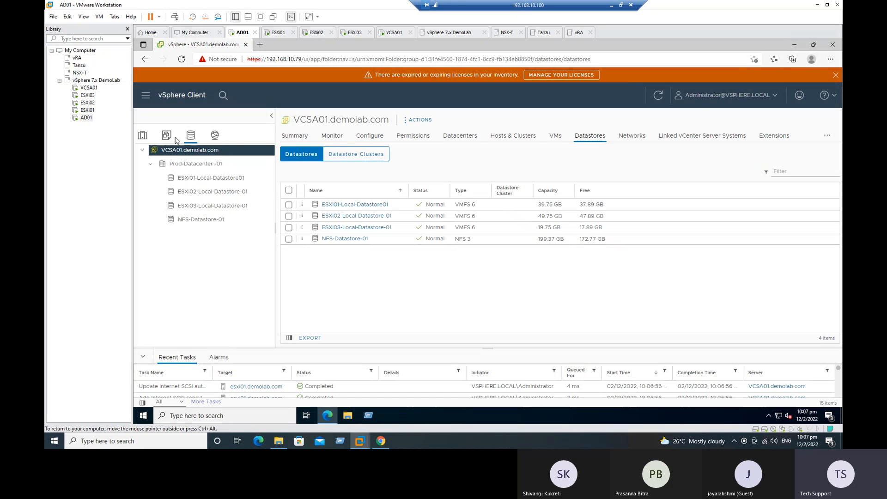
left_click(144, 140)
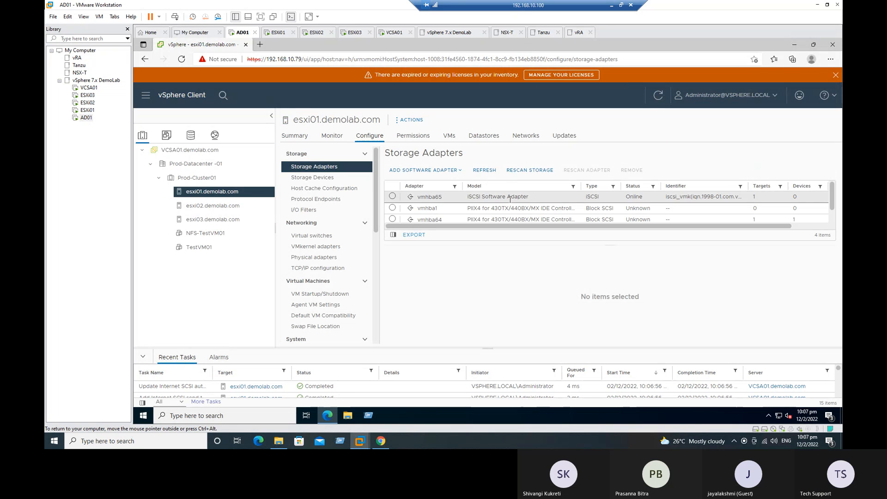
left_click(323, 178)
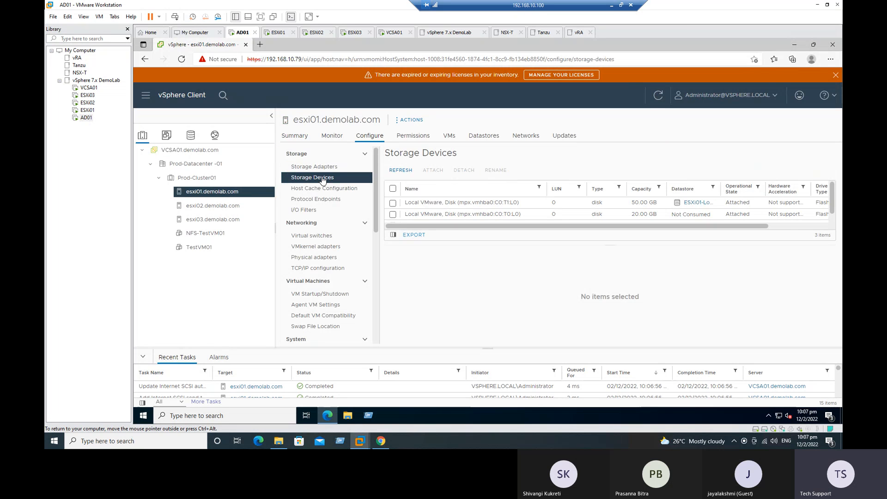
left_click(318, 167)
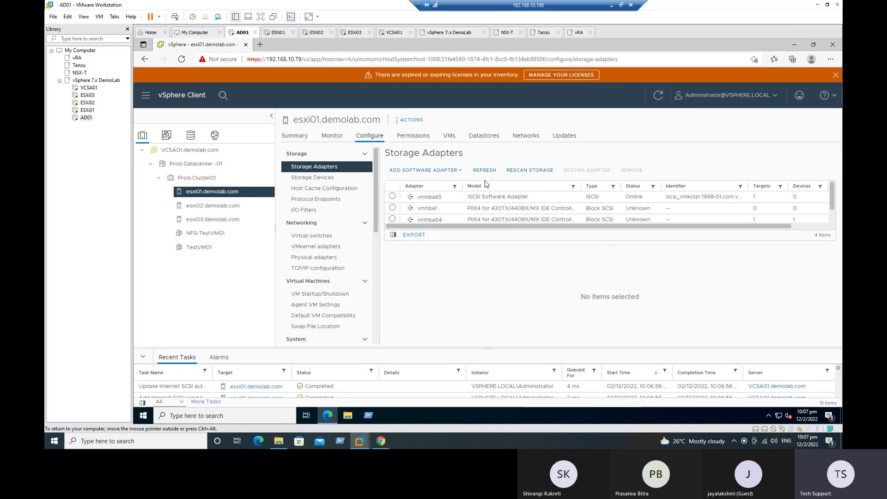
Rescan esxi01's storage for new storage devices and new VMFS volumes
left_click(519, 171)
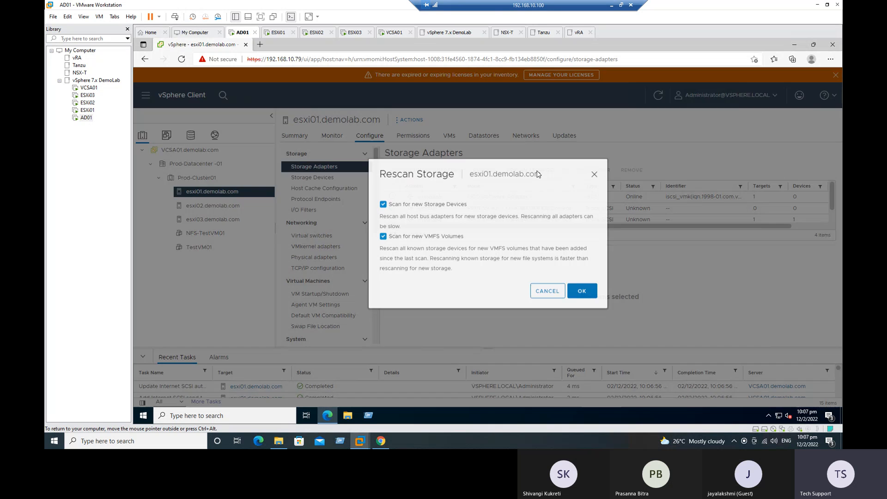
left_click_drag(379, 177, 455, 179)
left_click_drag(399, 208, 467, 209)
left_click_drag(396, 240, 429, 242)
left_click(472, 248)
left_click_drag(409, 209, 468, 212)
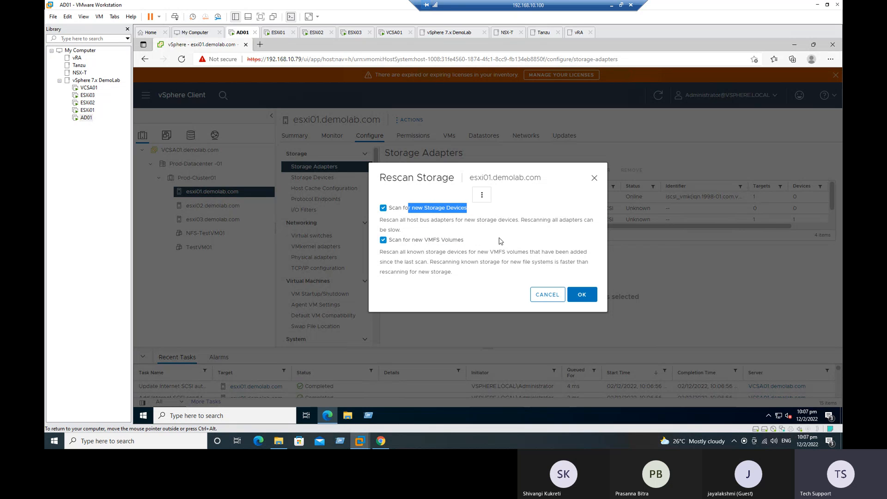
left_click(460, 227)
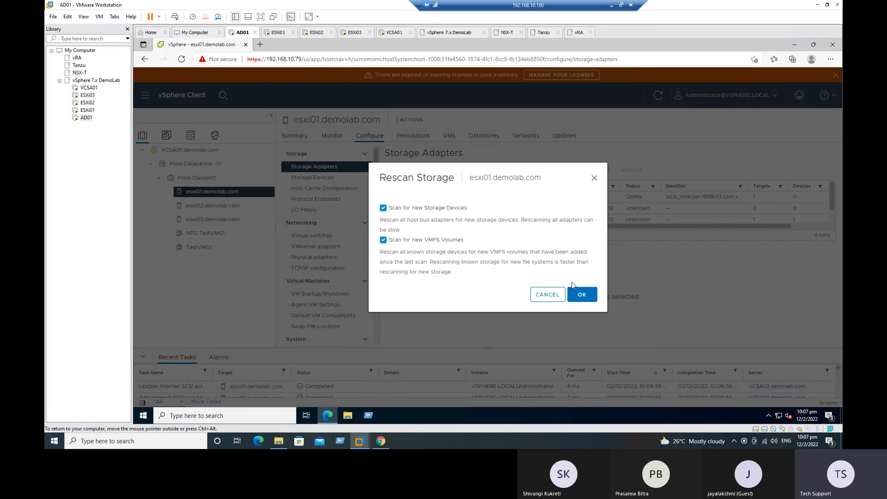
left_click(582, 295)
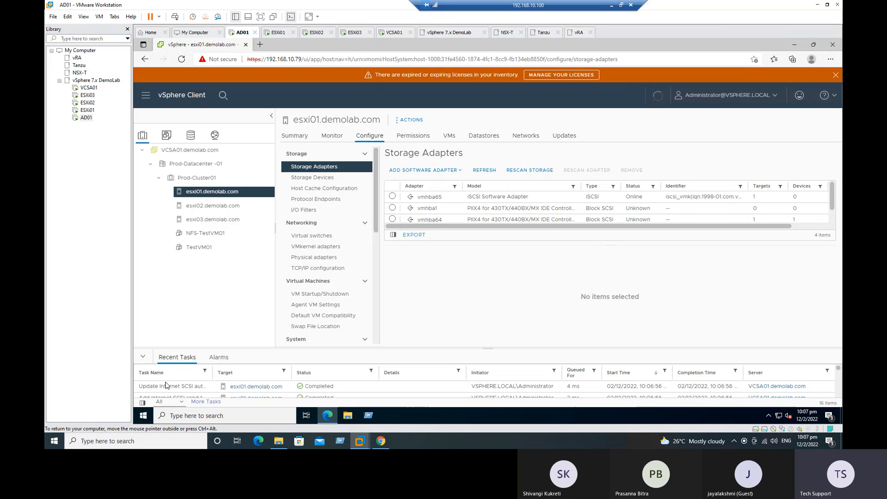
Run the same storage rescan on esxi02 and esxi03, then check Recent Tasks
left_click(219, 206)
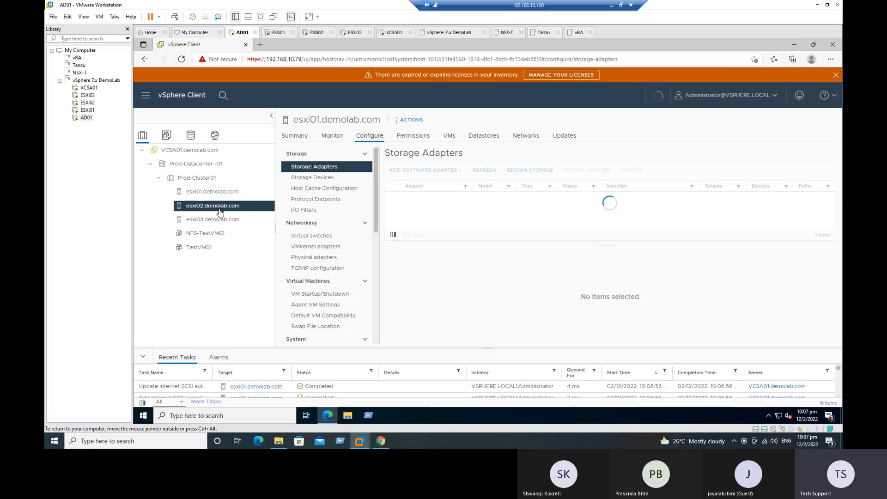
left_click(528, 171)
left_click(581, 295)
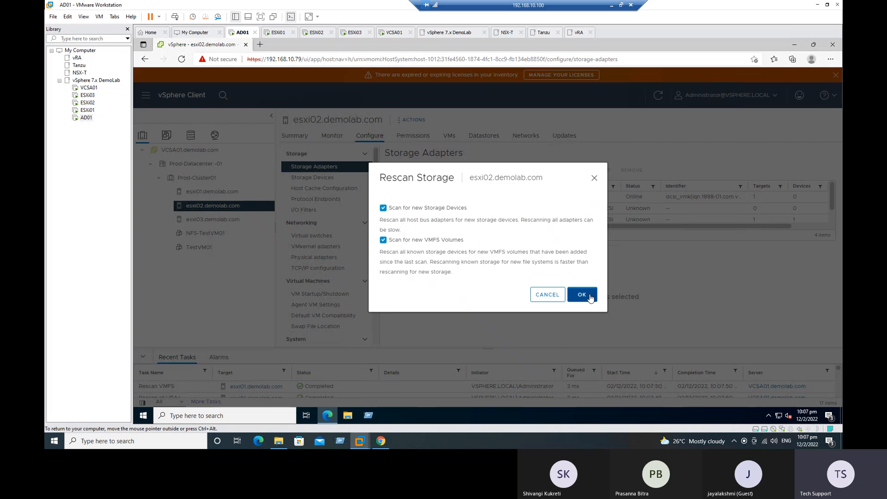
left_click(213, 219)
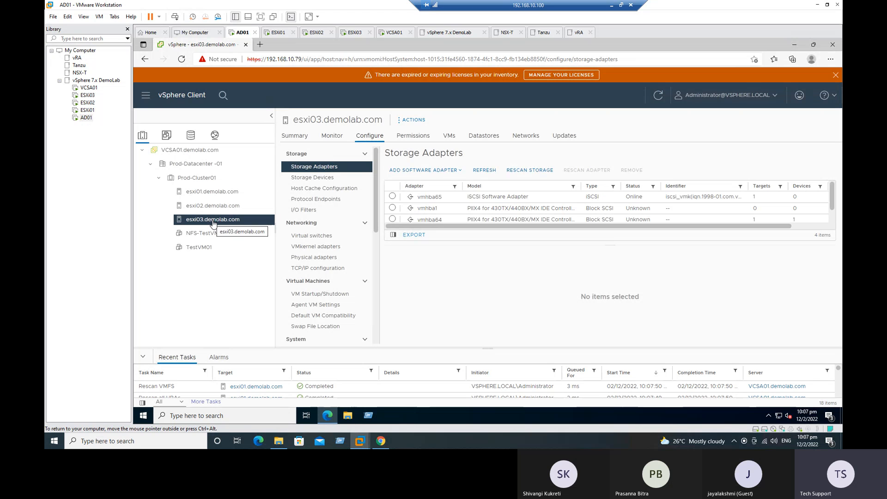
left_click(529, 172)
left_click(581, 294)
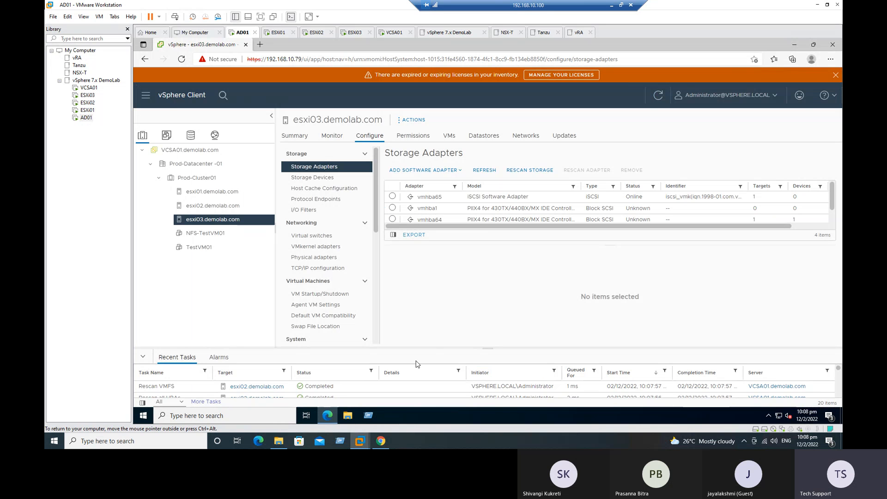
left_click_drag(391, 348, 391, 274)
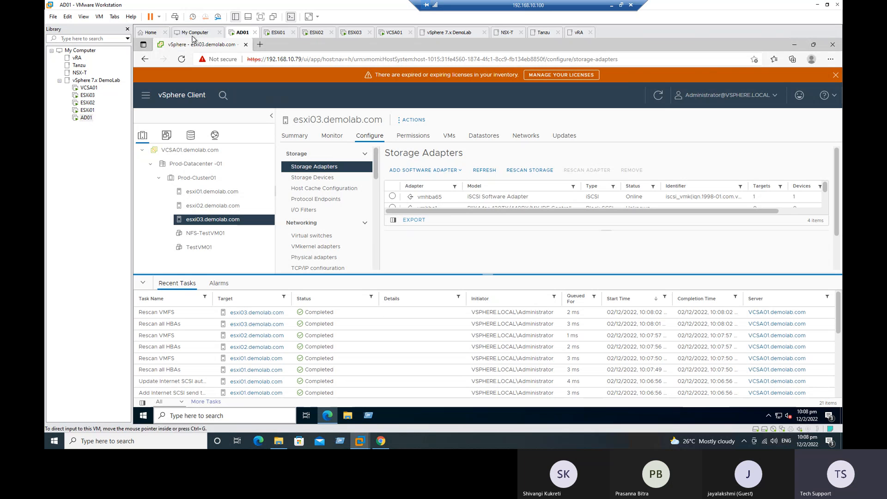
Mark checklist row 13 Done from B12, then return to host esxi01.demolab.com
left_click(611, 9)
left_click_drag(522, 242, 526, 257)
key("ctrl+d")
left_click(454, 280)
left_click(112, 263)
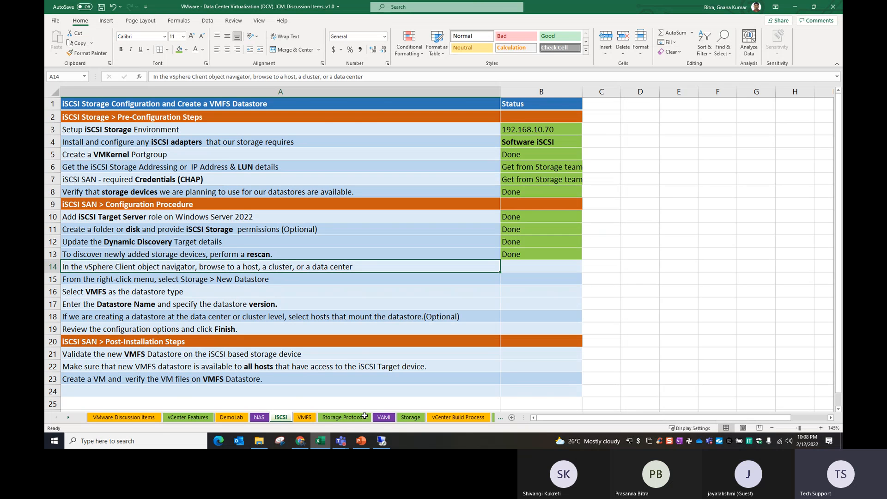
left_click(383, 444)
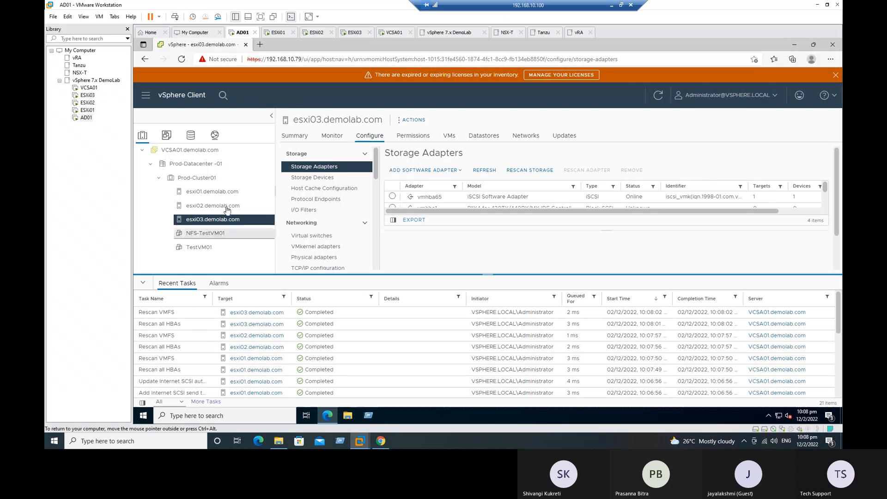
left_click(206, 191)
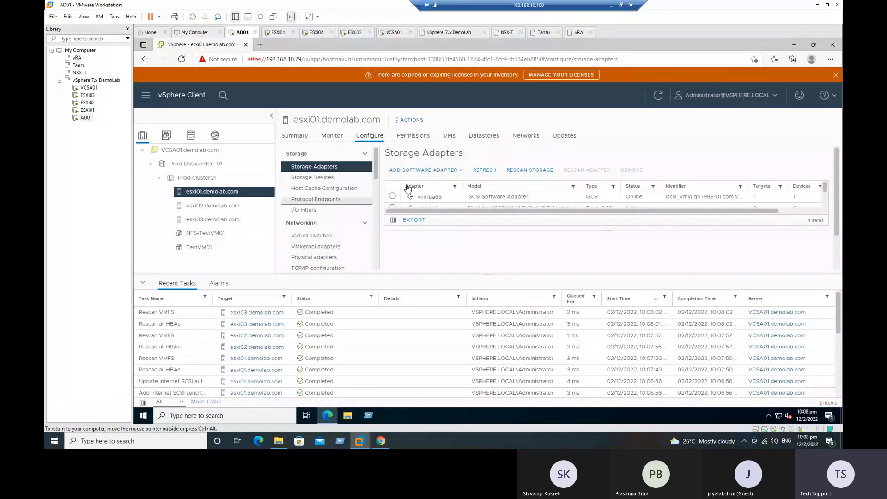
List esxi01's datastores, ESXi01-Local-Datastore01 and NFS-Datastore-01, briefly opening the local datastore's summary
left_click(481, 136)
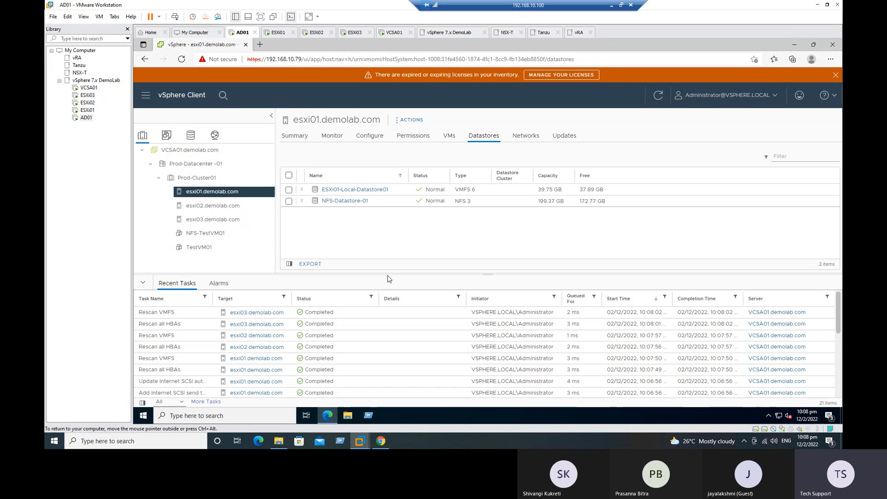
left_click_drag(388, 274, 423, 354)
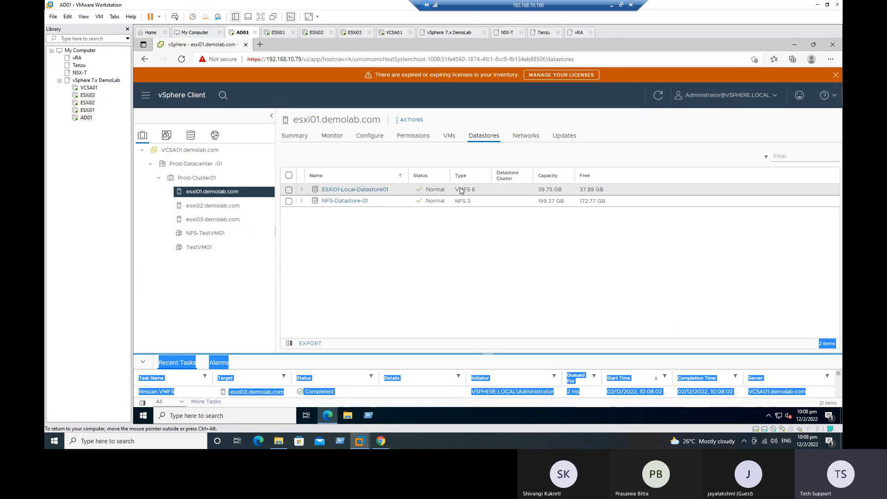
left_click(461, 200)
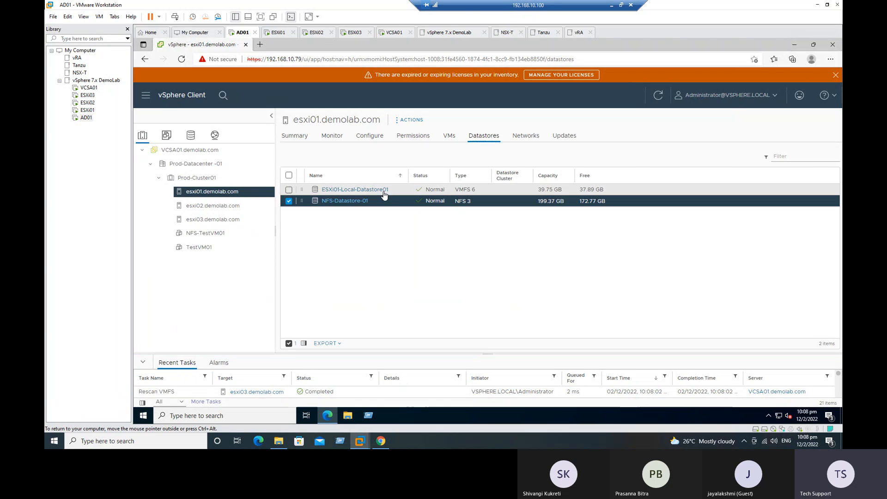
left_click(385, 190)
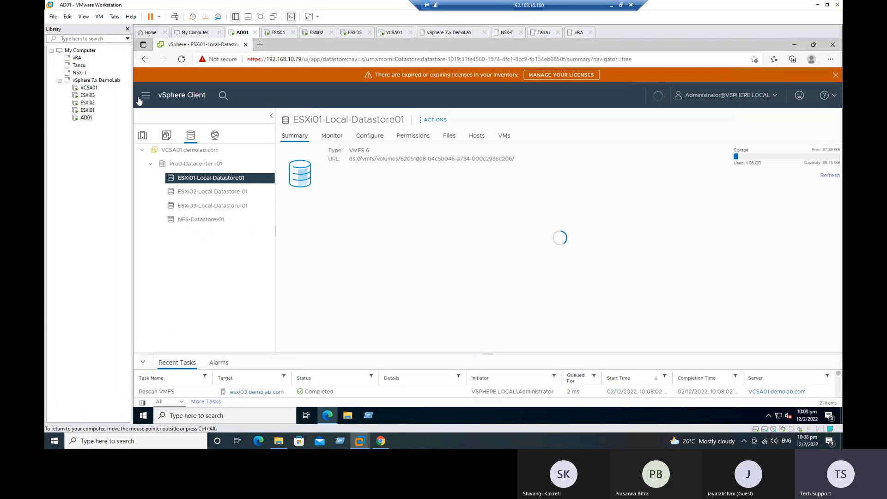
left_click(145, 63)
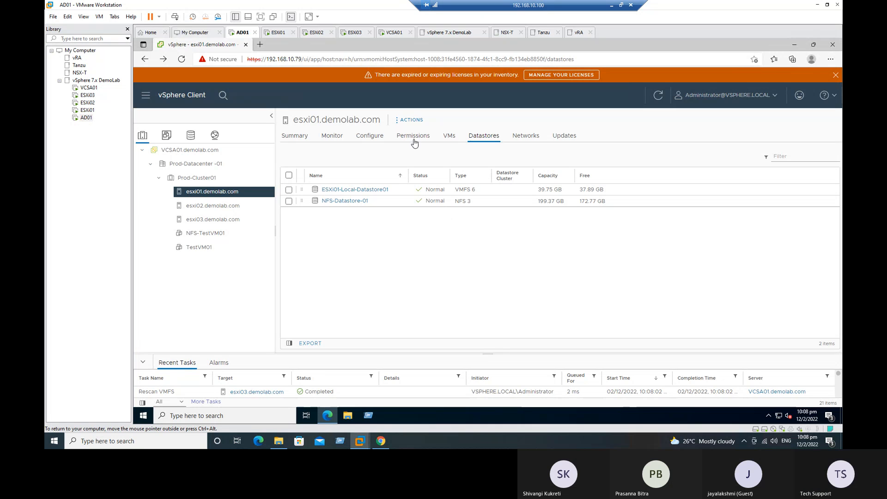
Launch esxi01's New Datastore wizard via Actions > Storage and continue with VMFS type
left_click(411, 120)
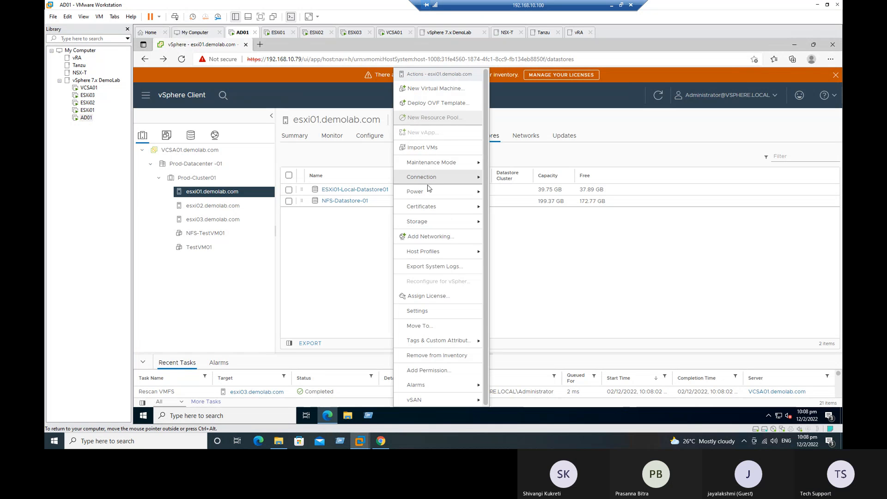
mouse_move(422, 223)
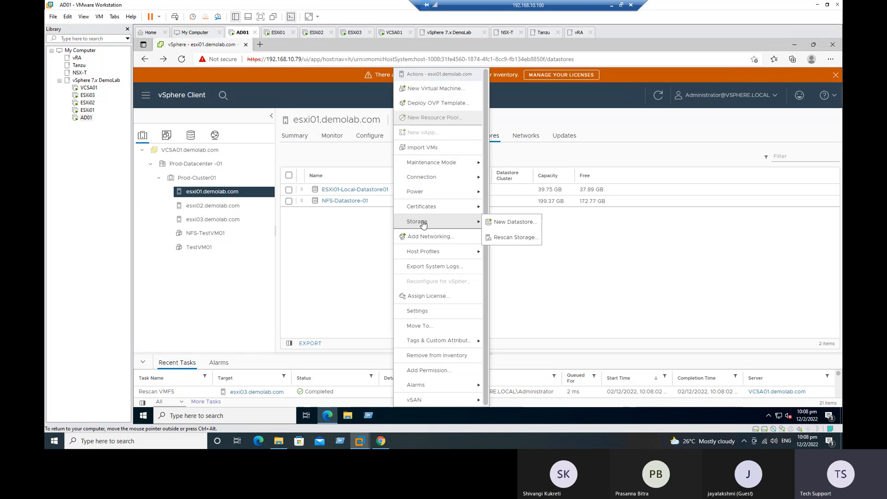
left_click(513, 222)
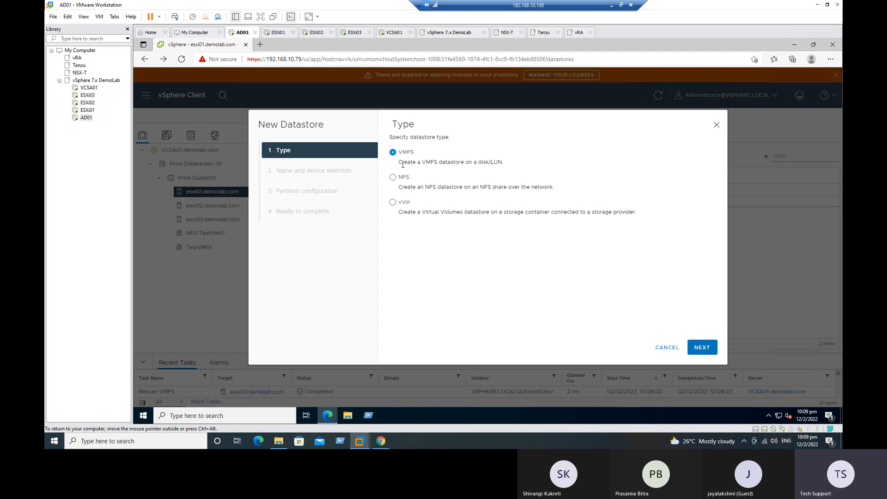
left_click_drag(409, 162, 465, 161)
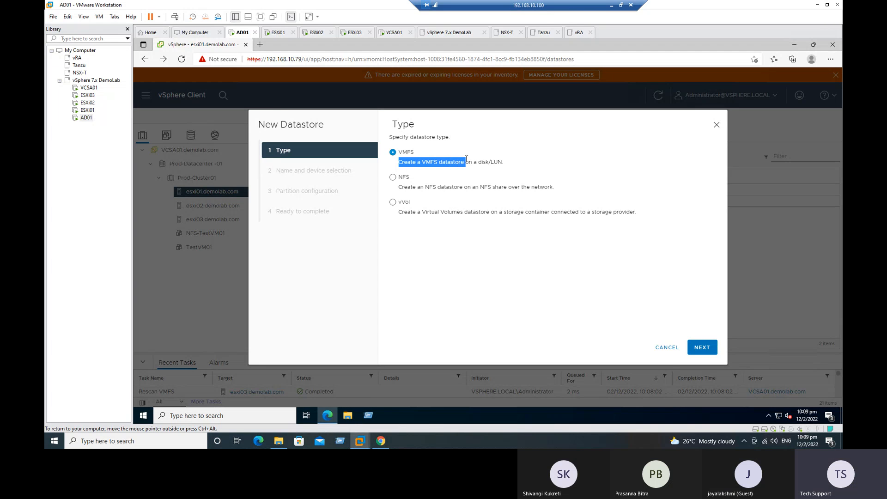
left_click(504, 164)
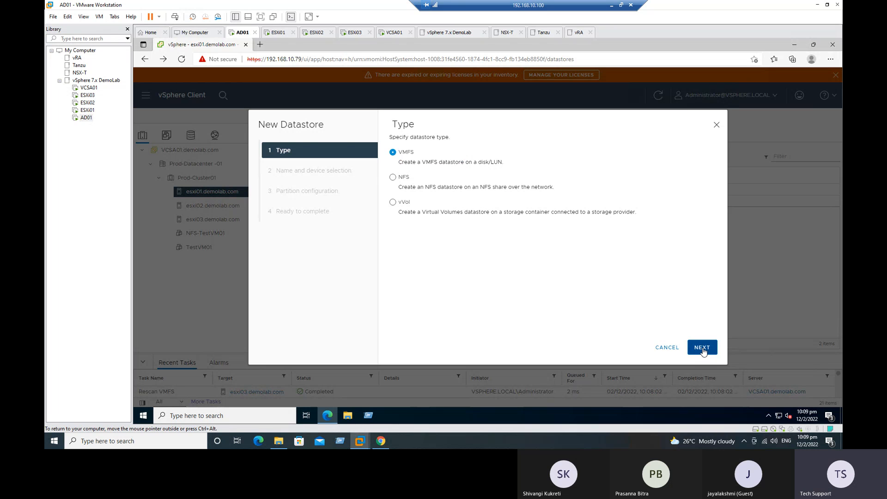
left_click(701, 348)
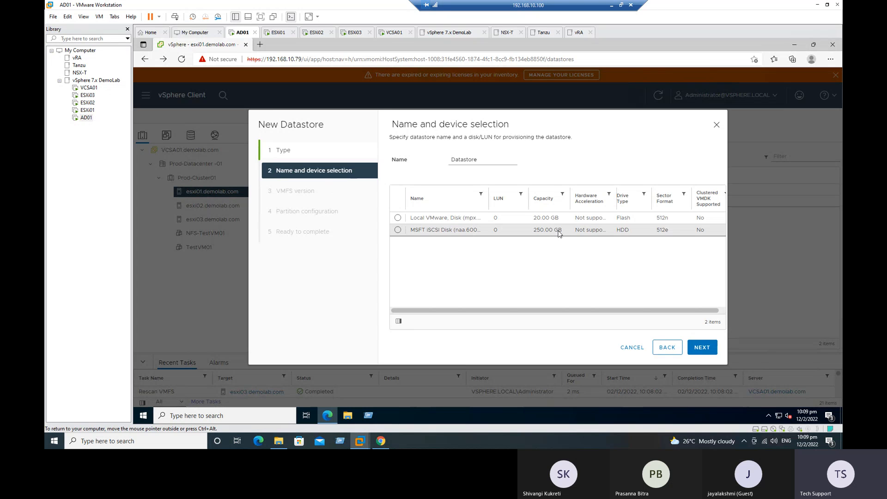
Name the datastore iSCSI-DS-01 and place it on the 250 GB MSFT iSCSI disk
left_click_drag(484, 161, 447, 162)
key("BackSpace")
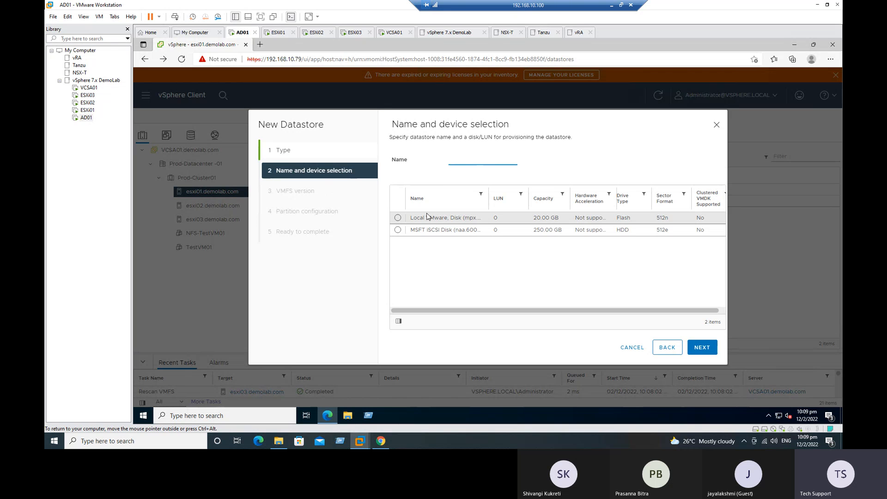
type("iSCSI-DS-01")
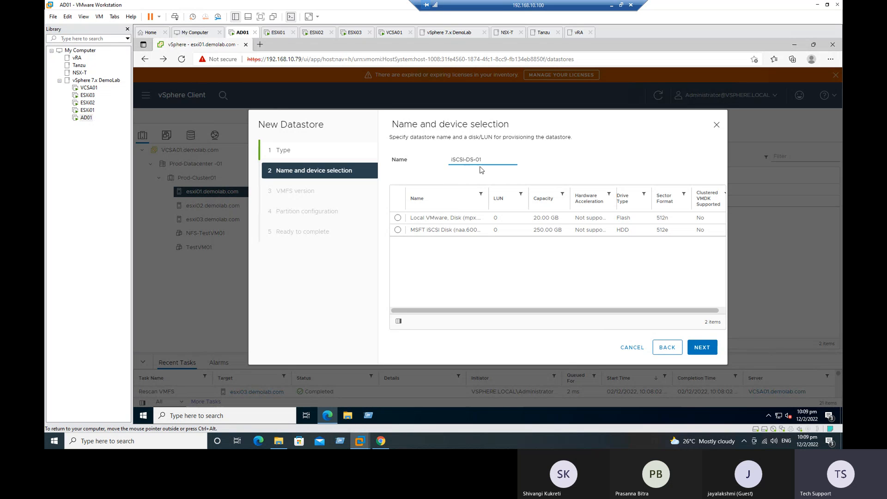
left_click(397, 229)
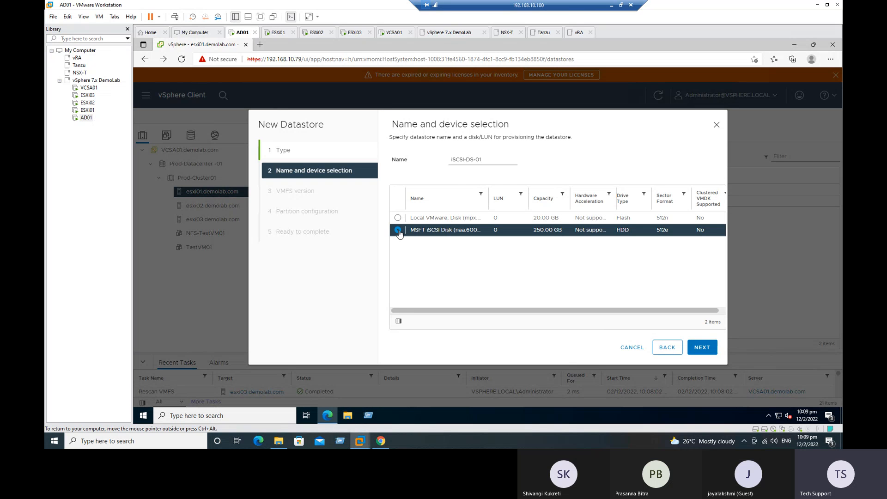
left_click(705, 351)
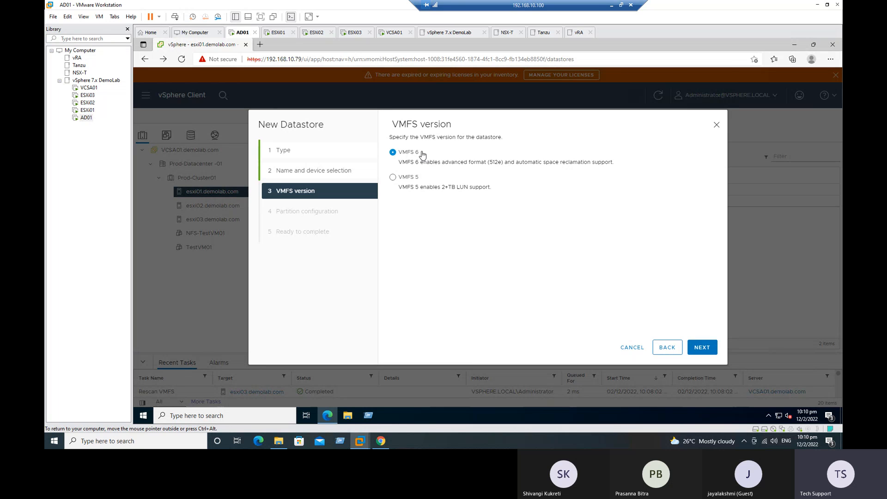
Accept VMFS 6 and set the datastore size to 150 GB of the 250 GB disk
left_click(697, 345)
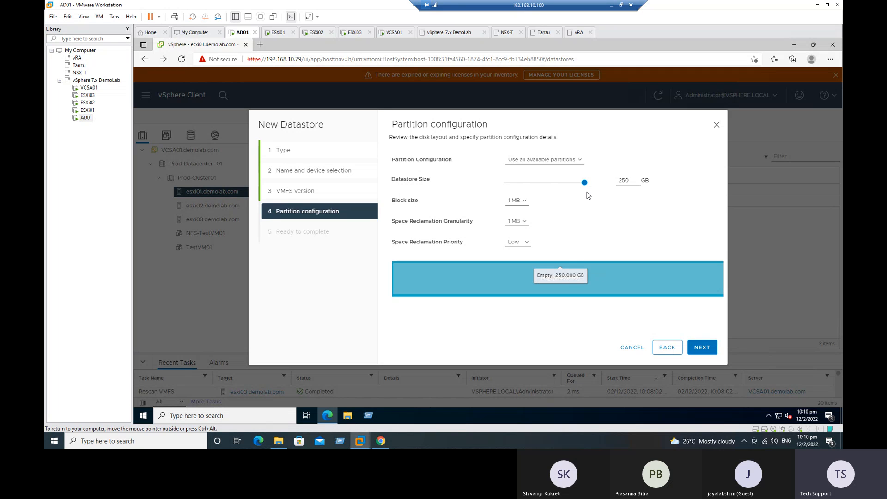
left_click_drag(584, 183, 551, 188)
left_click(627, 180)
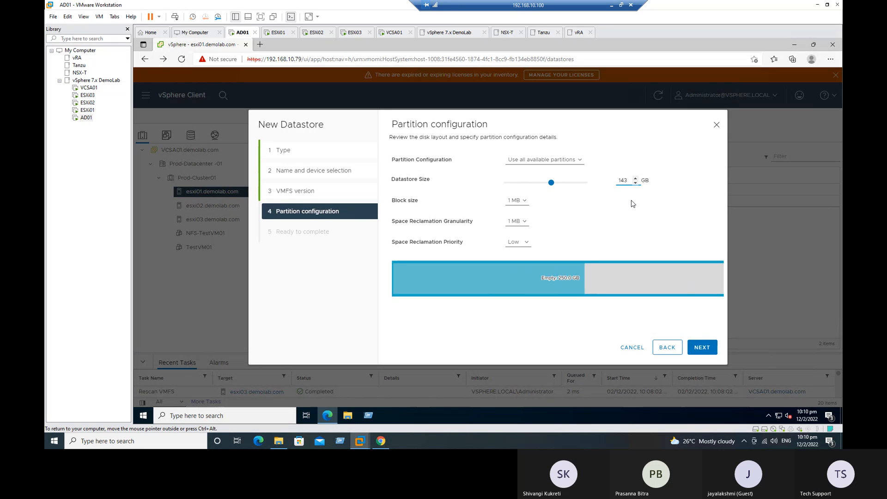
key("BackSpace")
key("BackSpace")
key("BackSpace")
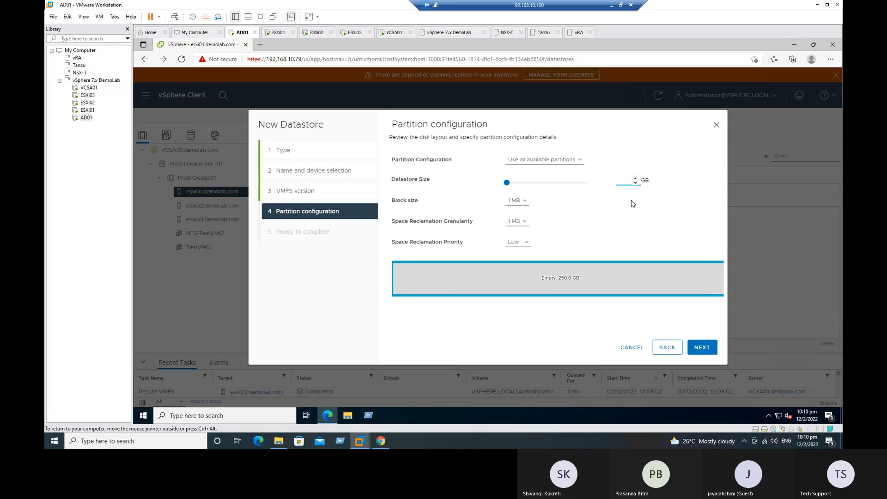
type("150")
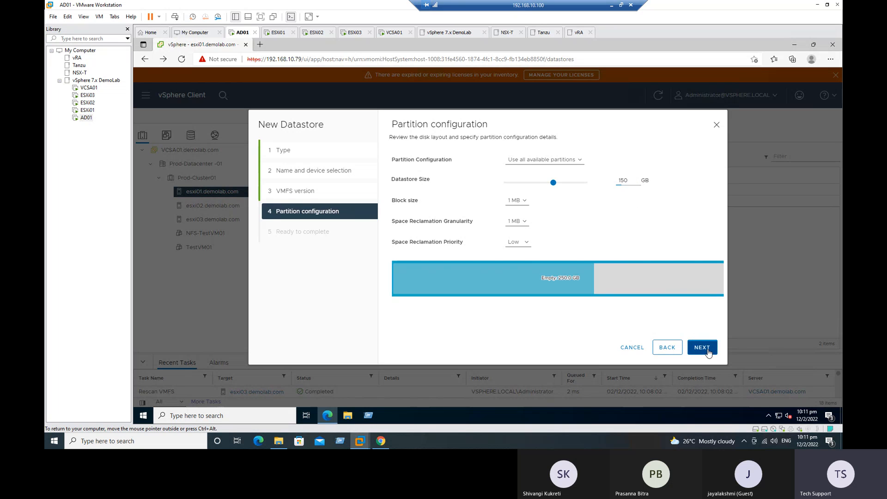
left_click(701, 347)
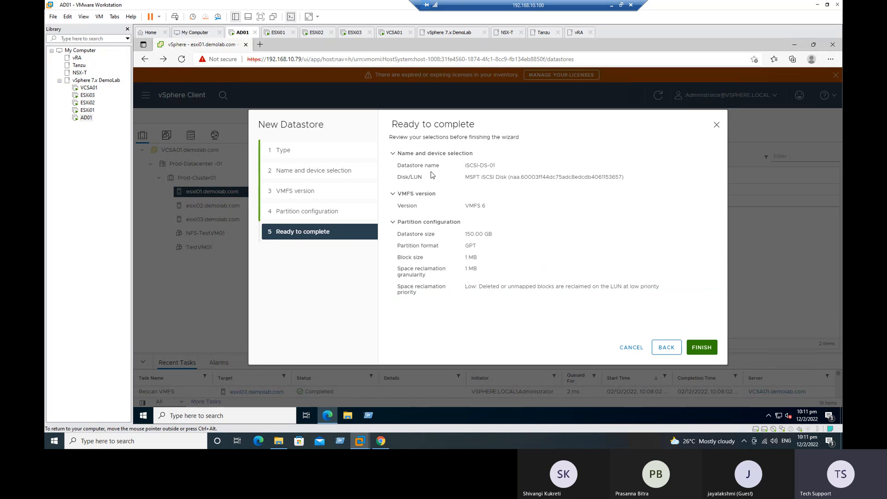
Review the summary (iSCSI-DS-01, iSCSI disk, VMFS 6, GPT) and finish creating the datastore
left_click_drag(396, 126, 482, 129)
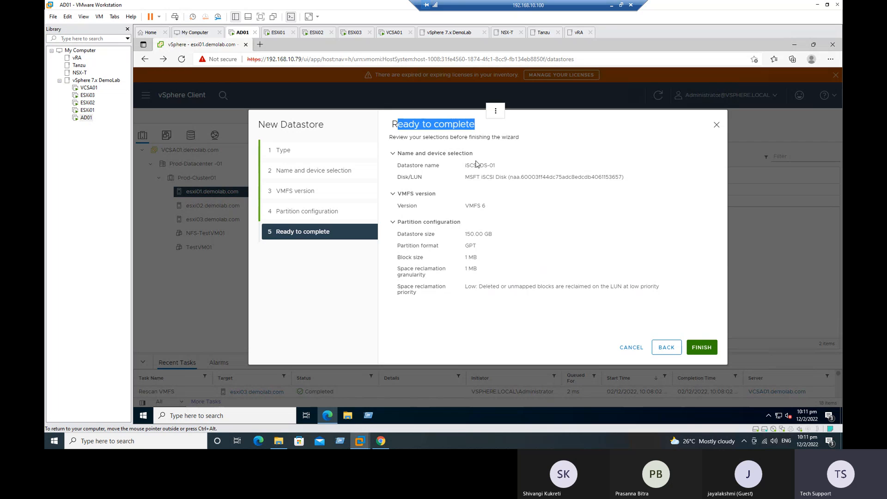
left_click(517, 213)
left_click_drag(464, 165, 495, 165)
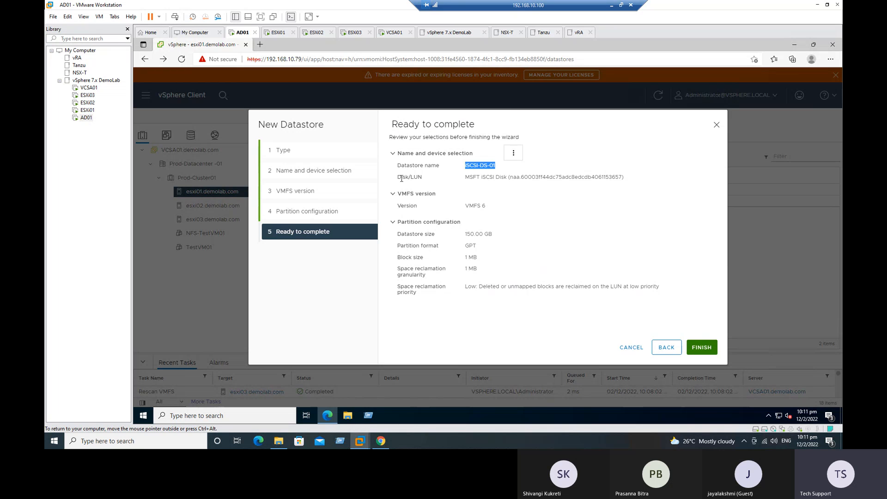
left_click_drag(511, 179, 610, 186)
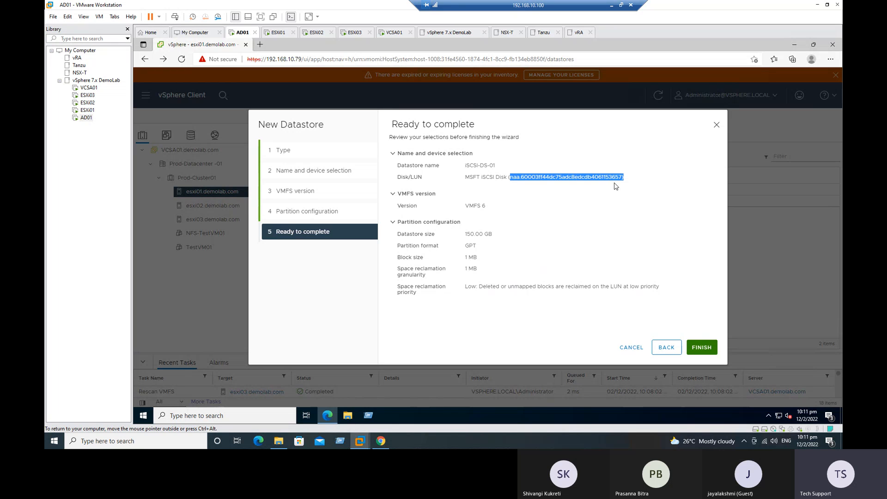
left_click(550, 233)
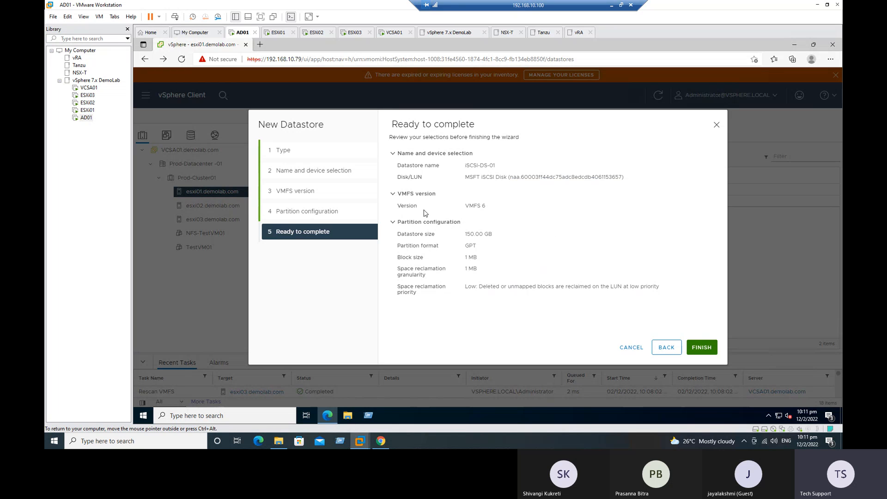
triple_click(483, 204)
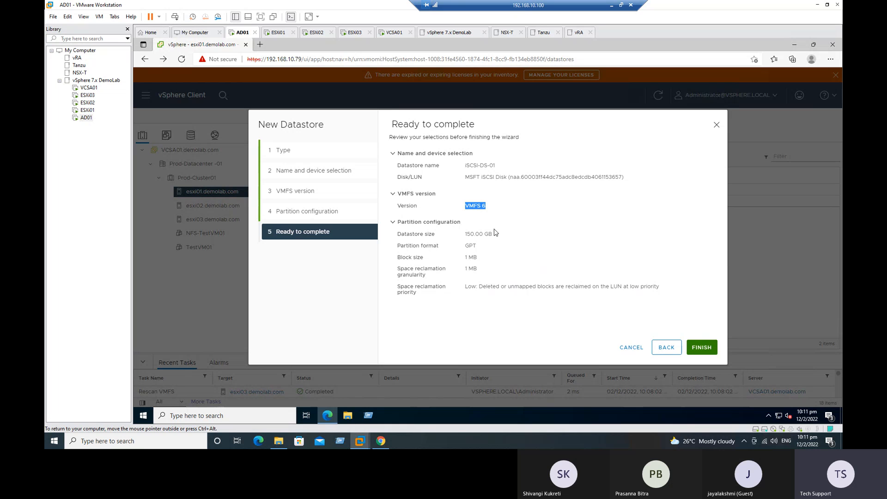
triple_click(470, 246)
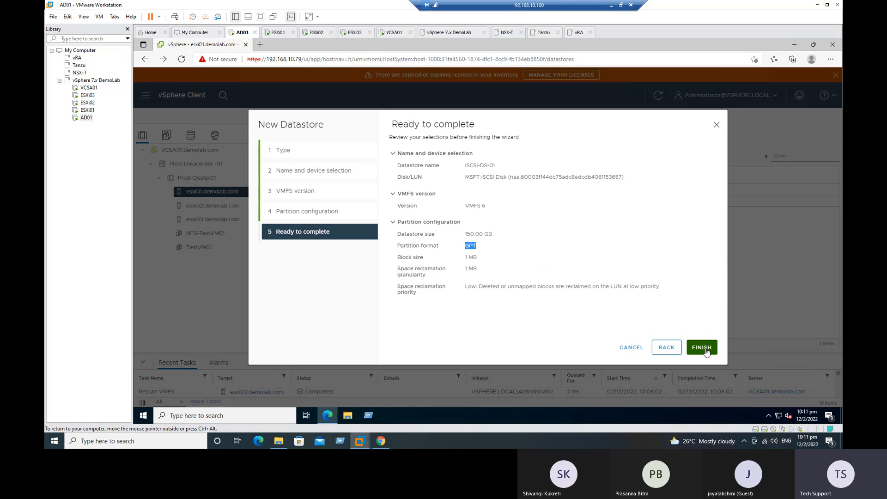
left_click(701, 347)
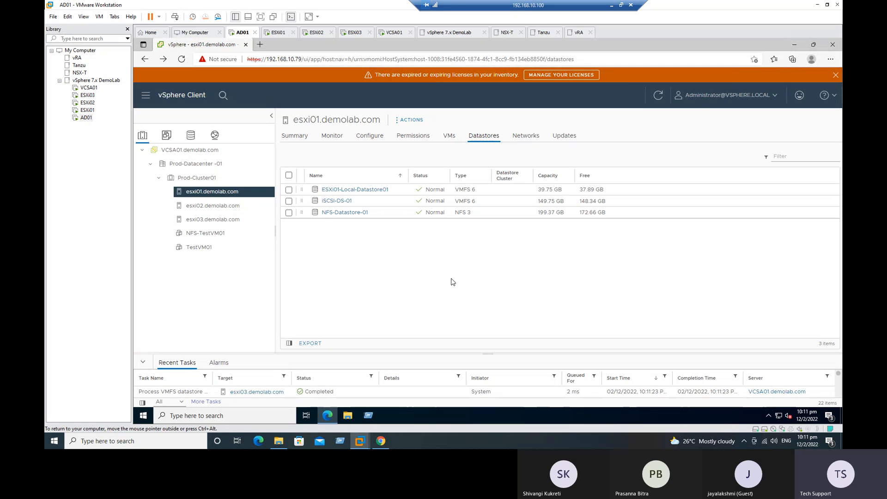
left_click(416, 123)
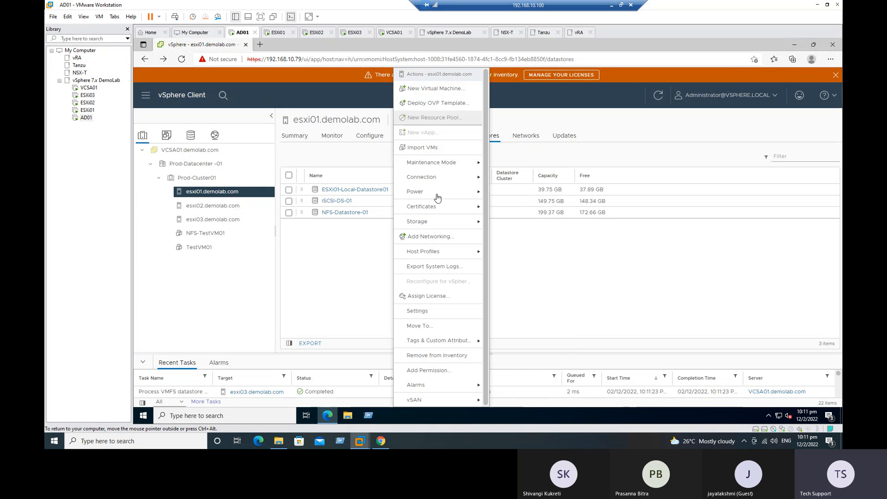
mouse_move(437, 224)
left_click(499, 221)
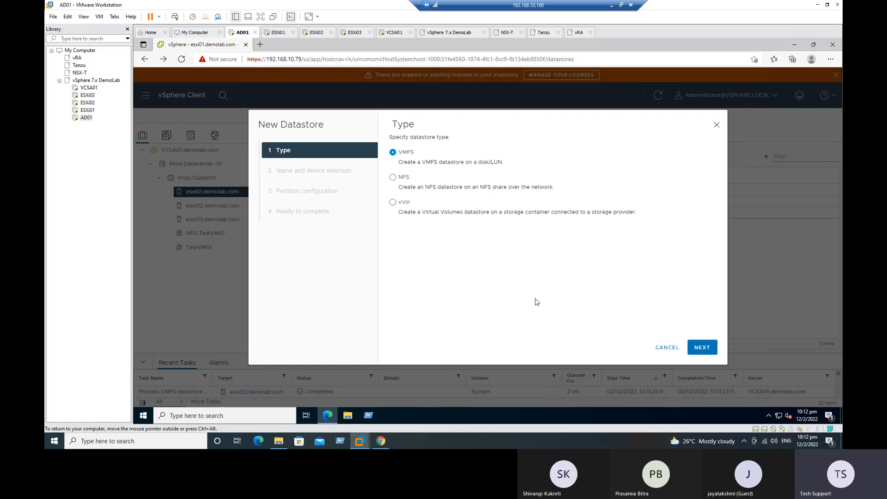
left_click(663, 349)
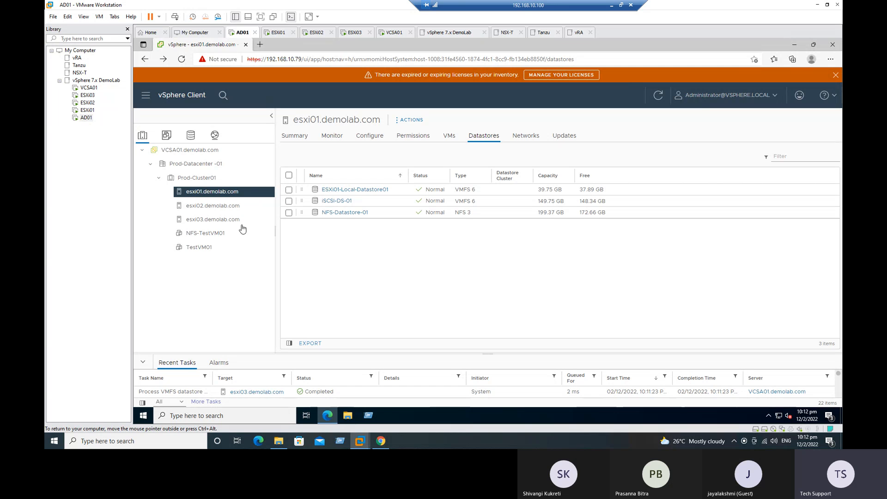
Check iSCSI-DS-01 on esxi02 and esxi03 and view its Hosts tab showing all three hosts
left_click(199, 208)
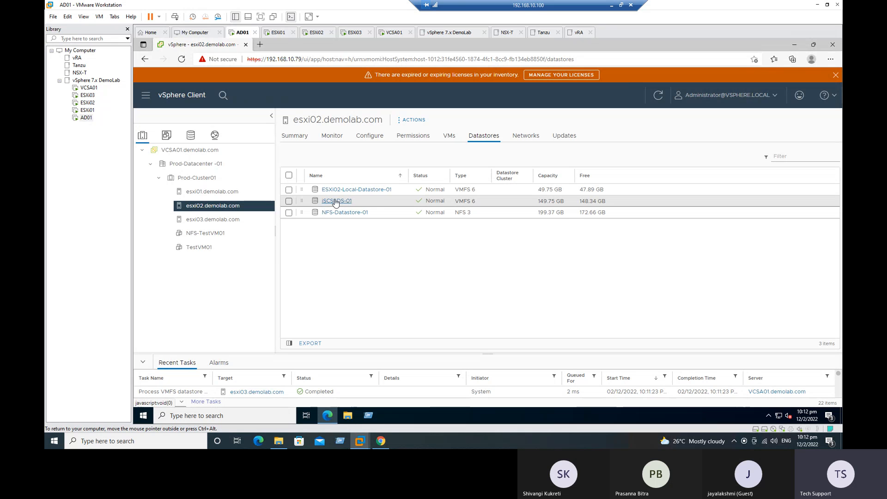
left_click(234, 220)
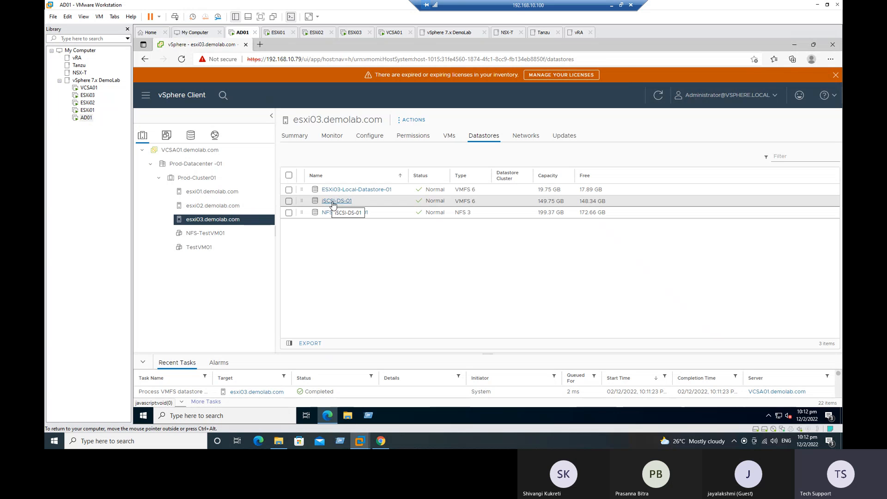
left_click(333, 201)
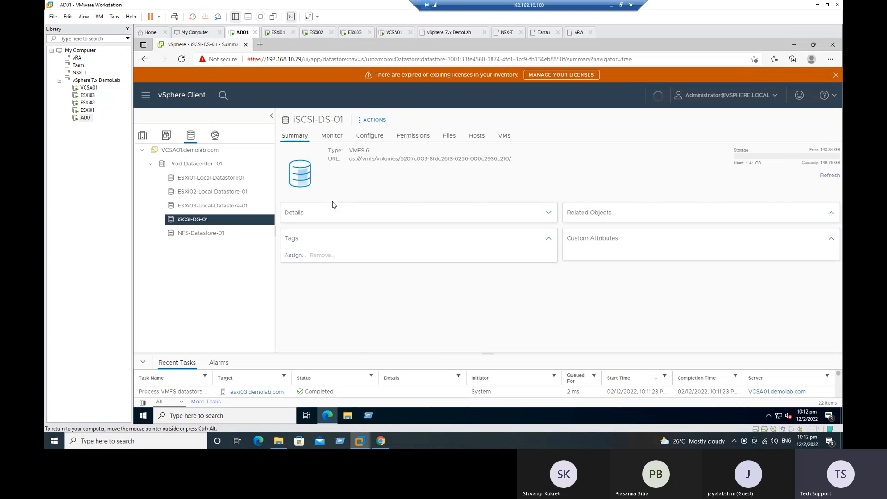
left_click(477, 137)
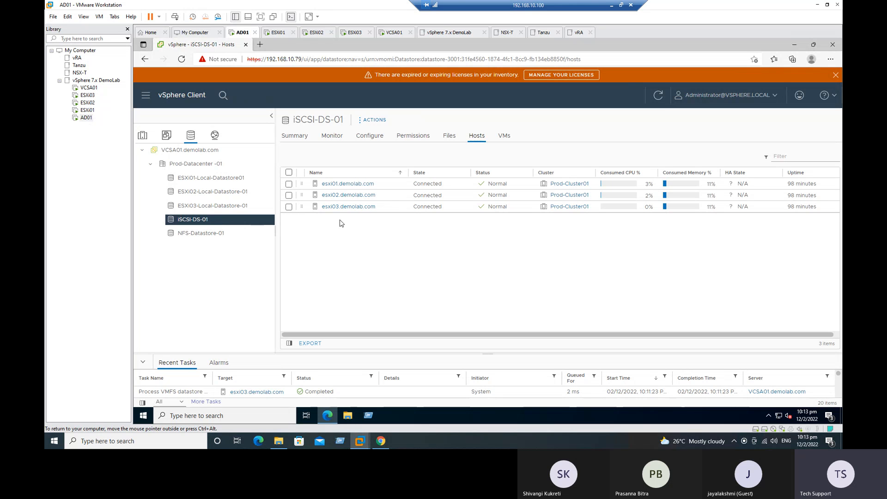
left_click(142, 135)
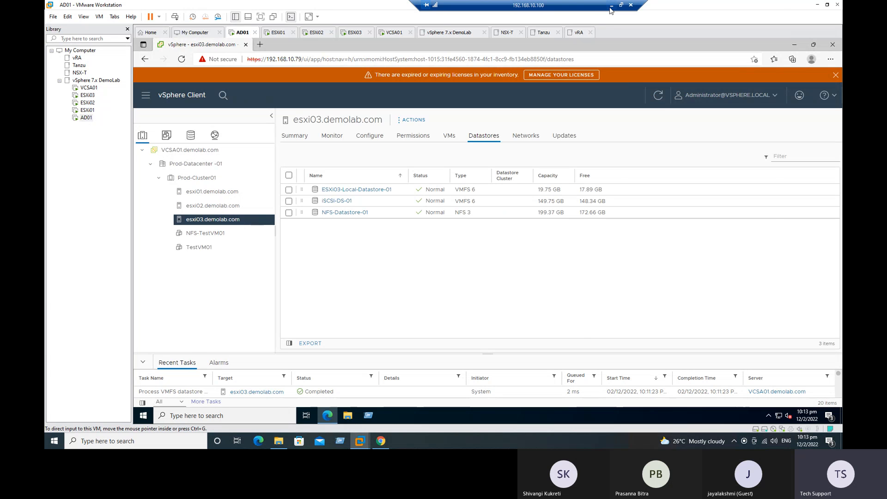
left_click(611, 6)
Fill Done down the Status cells B13:B19 for checklist rows 14–19
left_click(318, 303)
left_click_drag(251, 270, 255, 317)
left_click(282, 316)
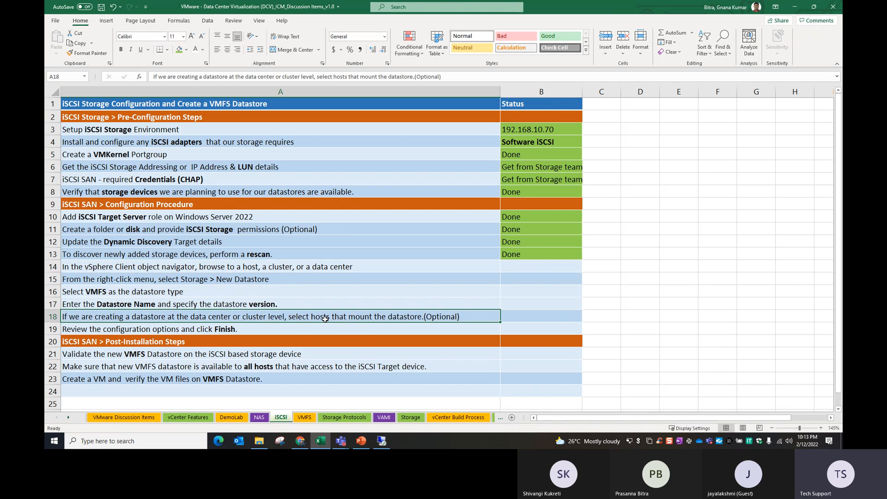
left_click_drag(535, 255, 516, 325)
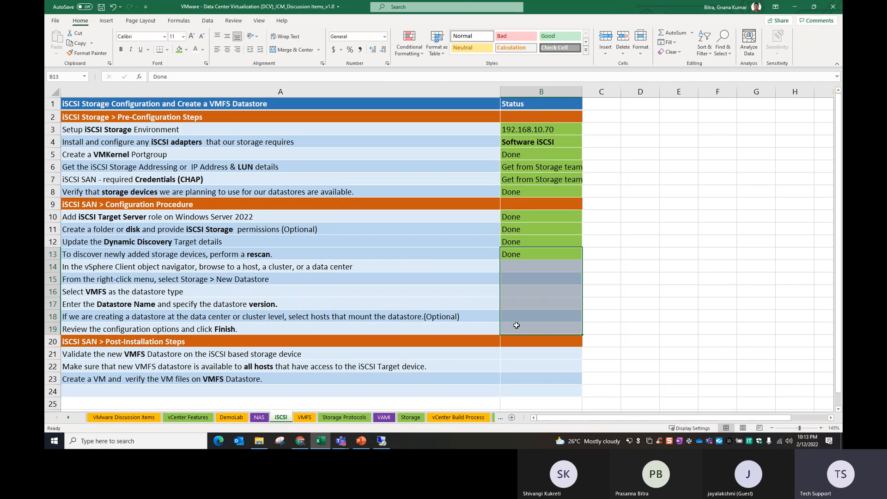
key("ctrl+d")
Copy Done from B19 and paste it into B21 for the validation step
left_click(510, 376)
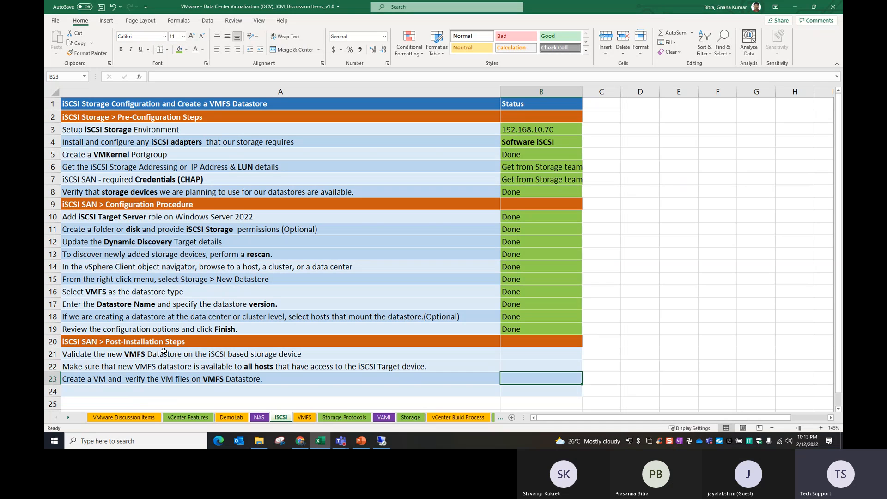
left_click(90, 357)
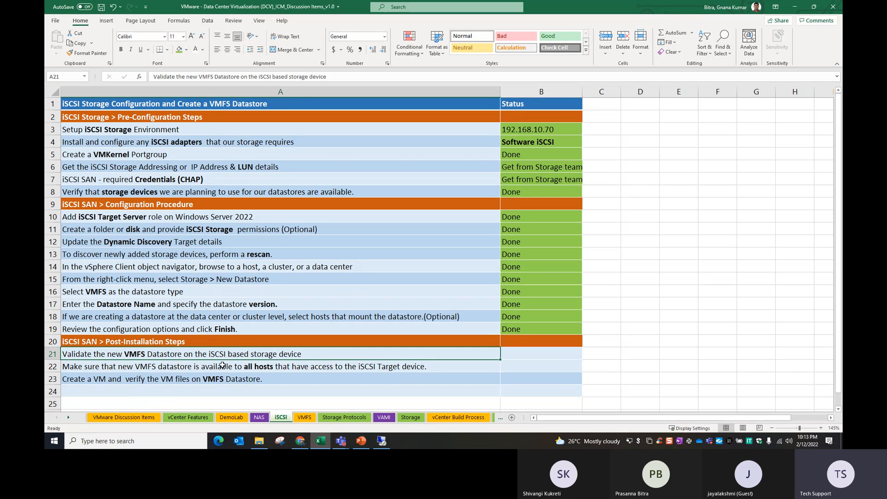
left_click(191, 365)
left_click(213, 357)
left_click(537, 328)
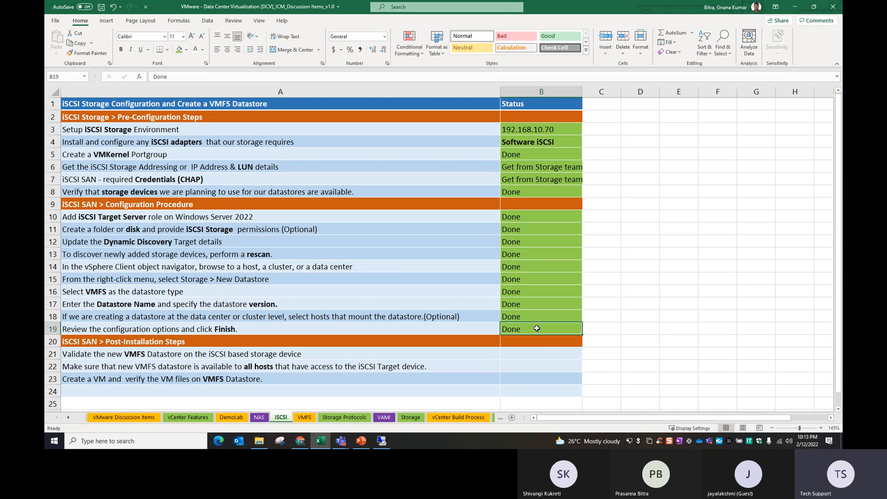
key("ctrl+c")
left_click(530, 353)
key("ctrl+v")
Paste Done into B21:B22, then return to the vSphere session
left_click(466, 377)
left_click(116, 368)
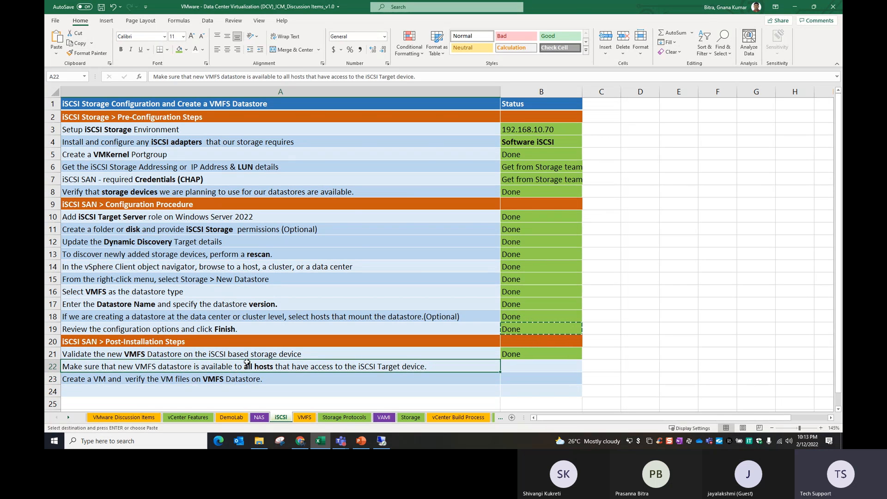
left_click(382, 441)
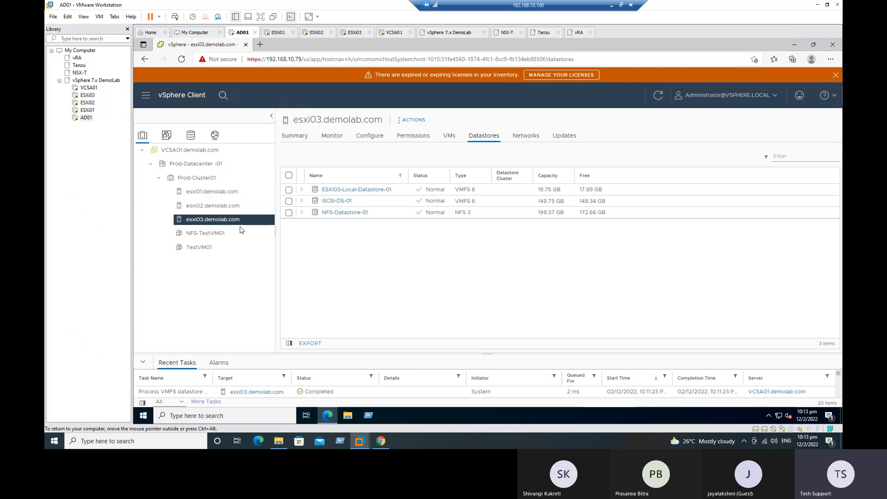
left_click(339, 205)
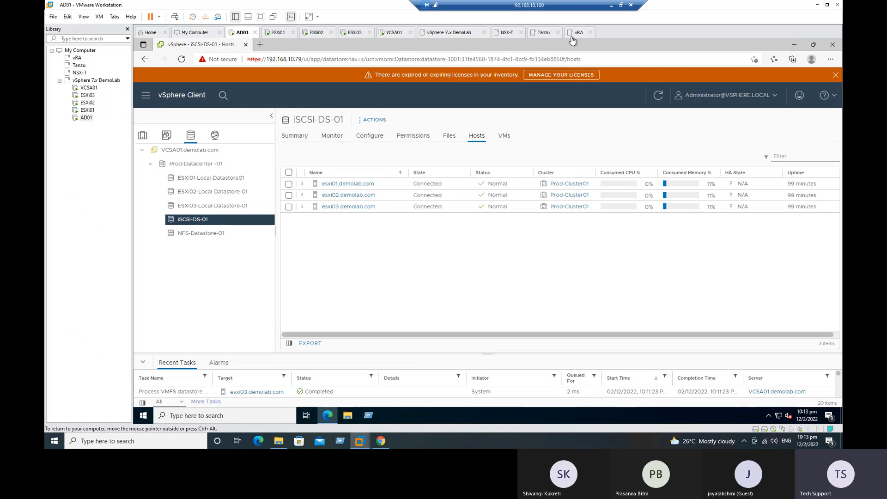
left_click(611, 5)
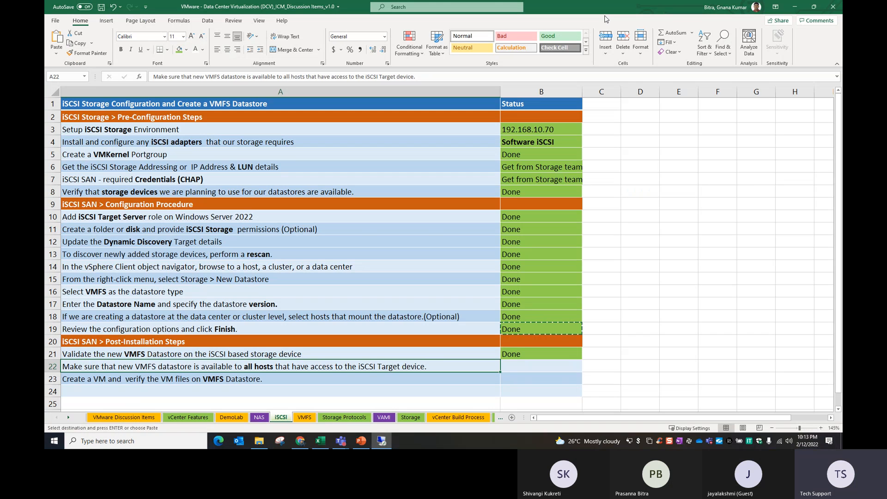
left_click_drag(521, 355, 525, 365)
key("Return")
left_click(90, 380)
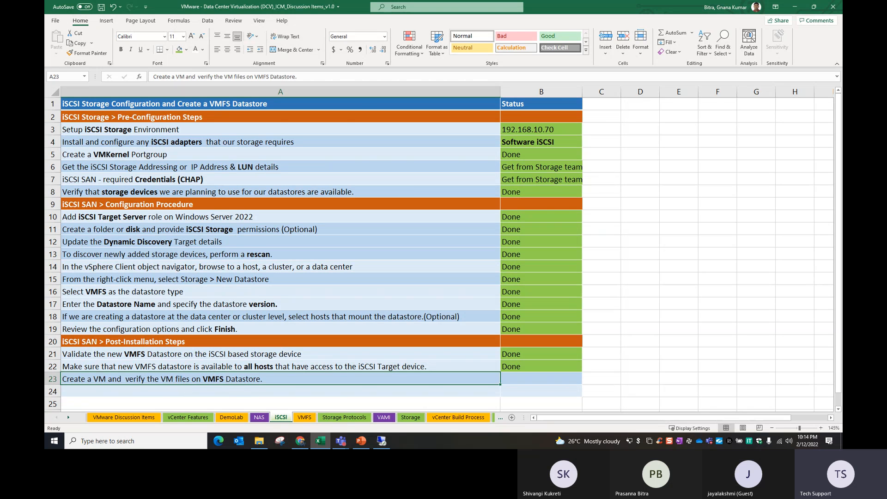
left_click(381, 441)
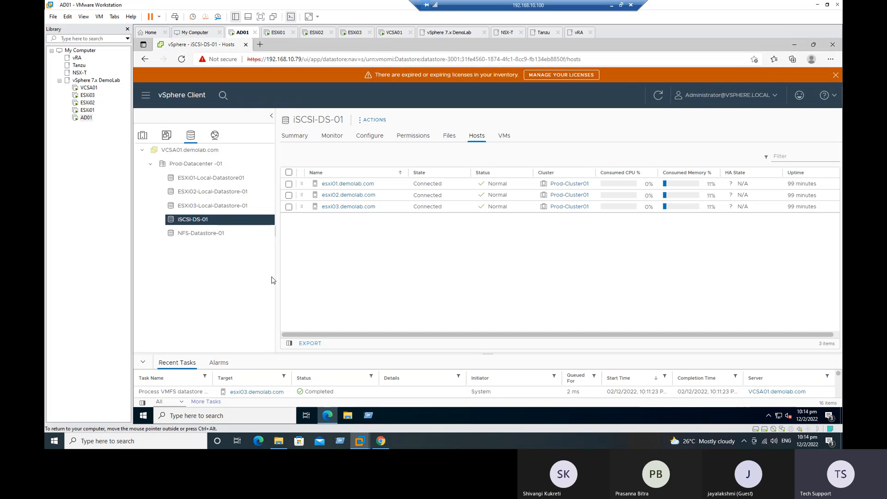
Browse NFS-Datastore-01's files to the NFS-TestVM01 folder
left_click(196, 236)
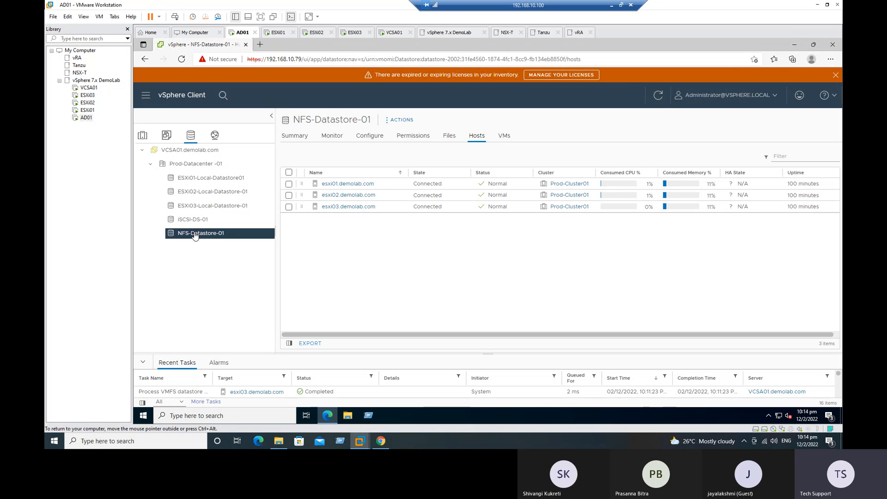
left_click(452, 141)
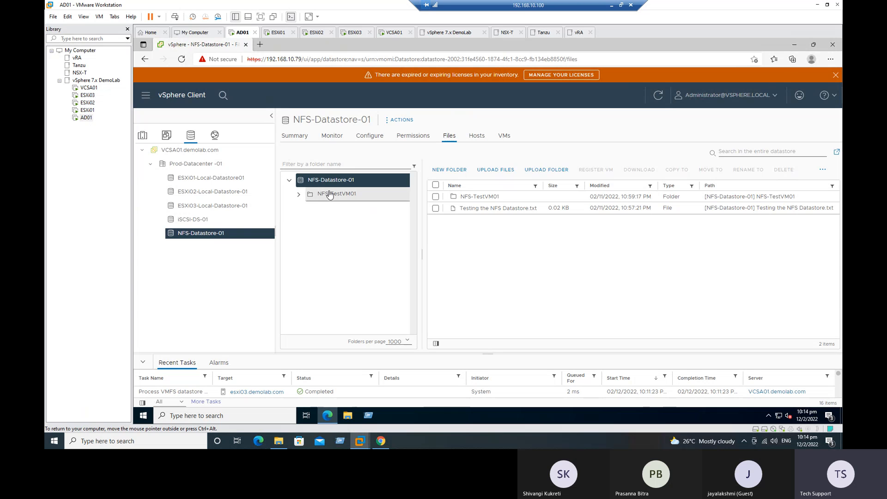
left_click(336, 195)
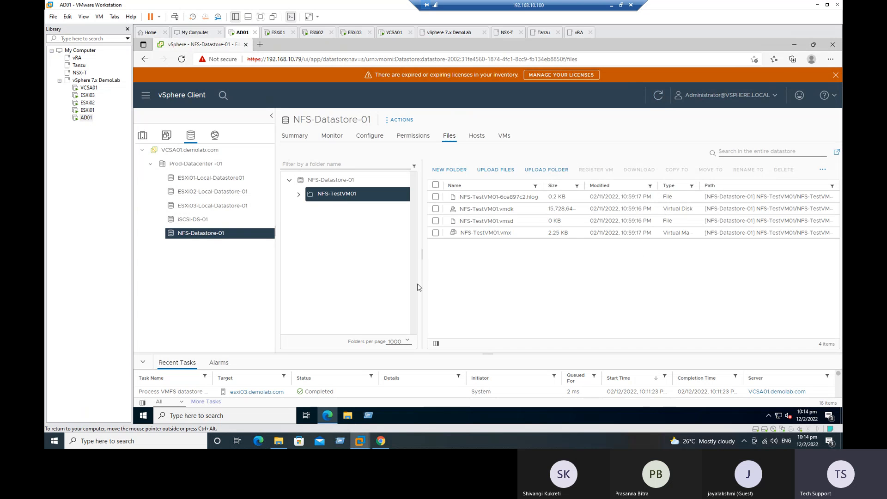
Review the VMs on hosts esxi01, esxi02 and esxi03 in Prod-Cluster01, then right-click esxi03
left_click(143, 136)
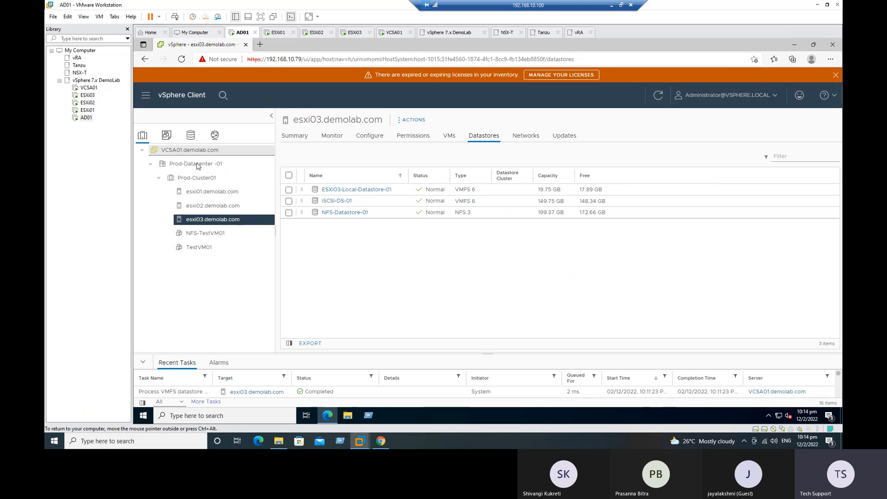
left_click(205, 181)
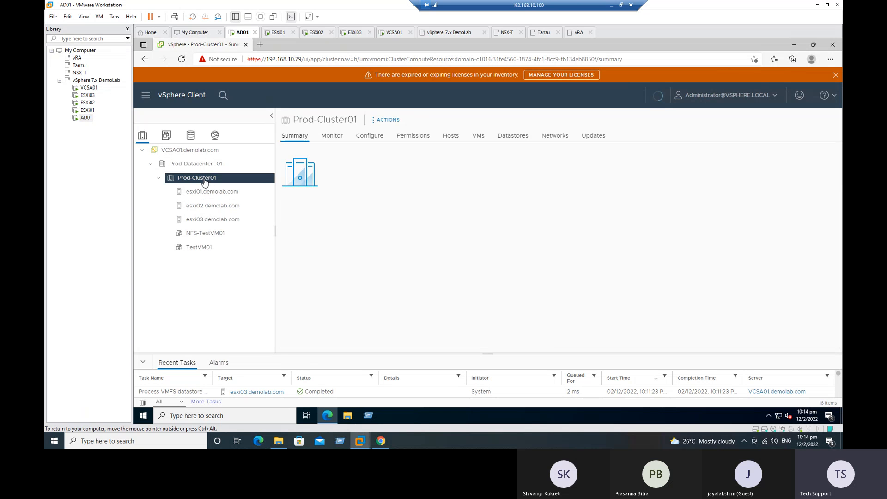
right_click(204, 181)
left_click(192, 196)
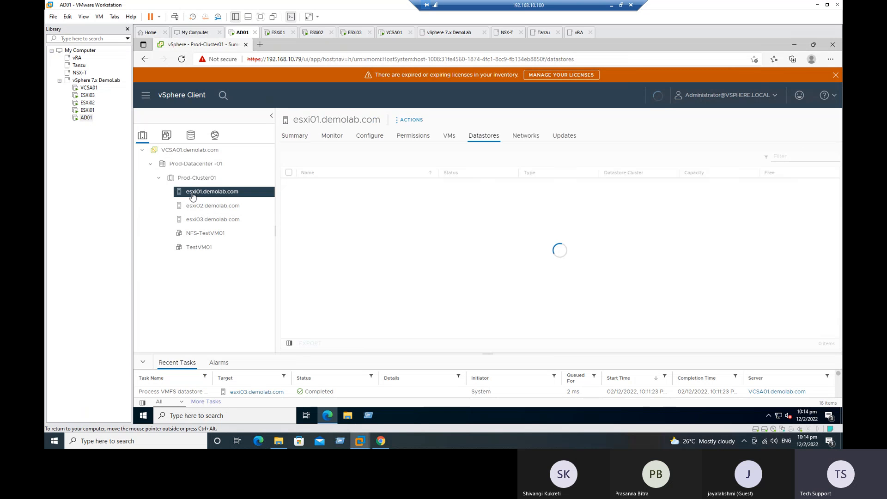
left_click(450, 138)
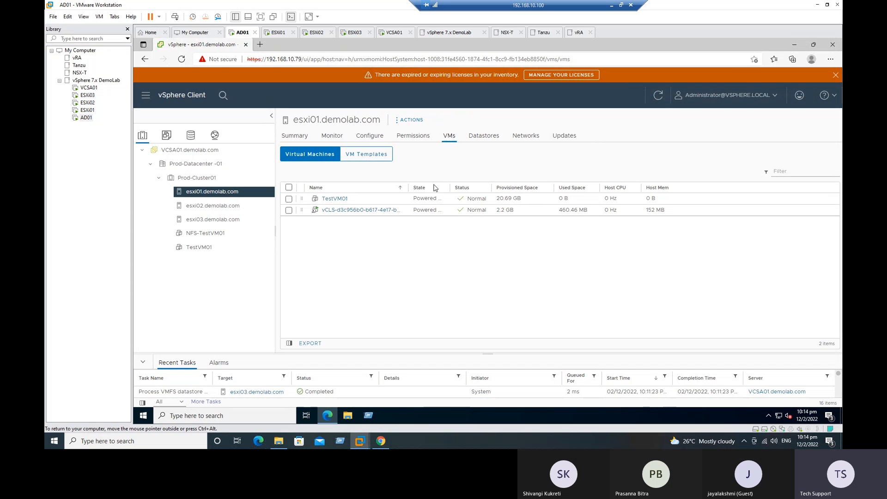
left_click(223, 208)
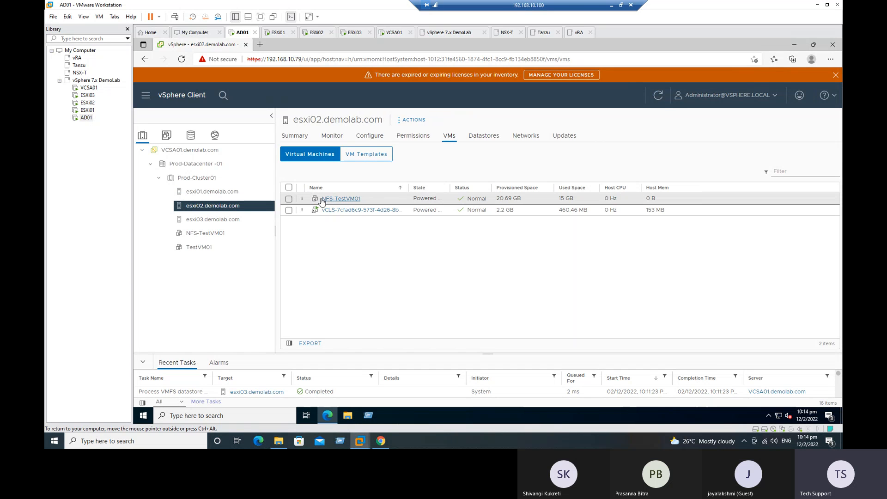
left_click(209, 220)
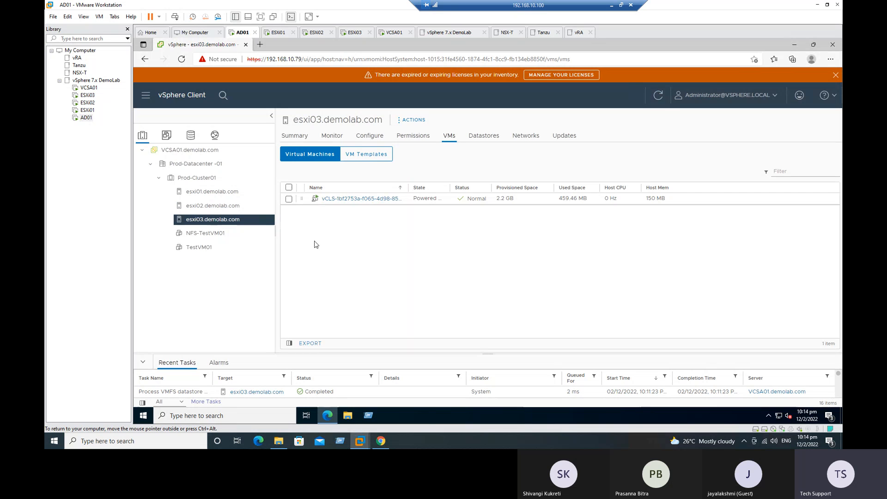
right_click(214, 224)
Start a new virtual machine on esxi03 and name it iSCS-Test-01
left_click(252, 89)
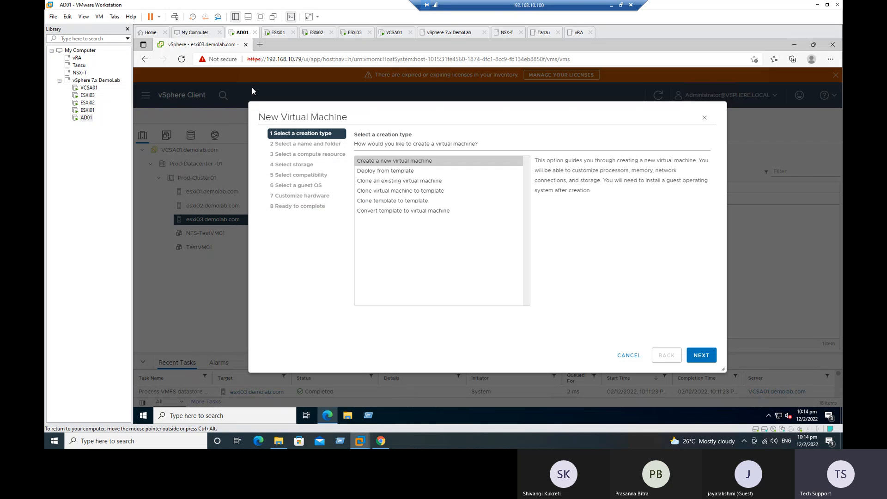
left_click(704, 358)
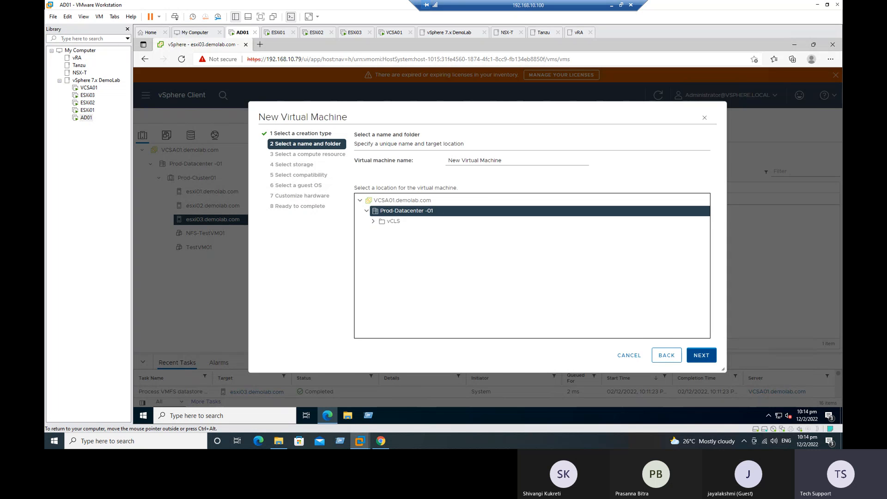
left_click(702, 355)
left_click(666, 356)
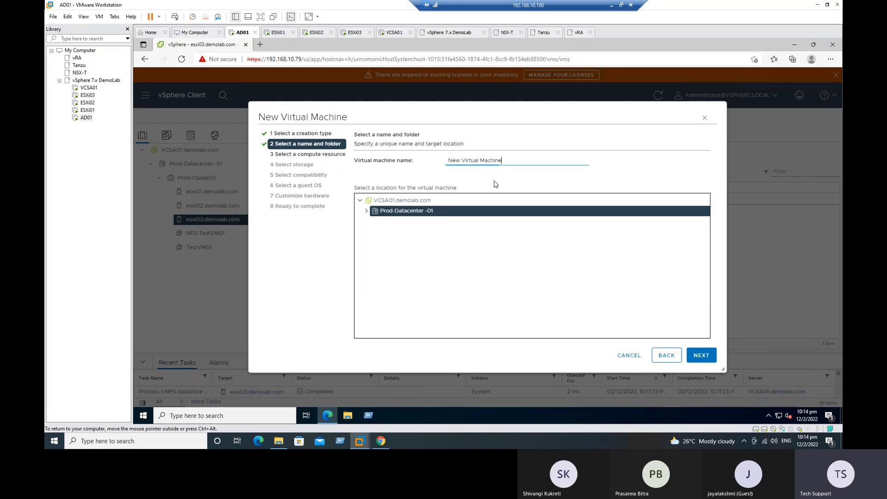
left_click_drag(503, 162, 429, 165)
type("iS")
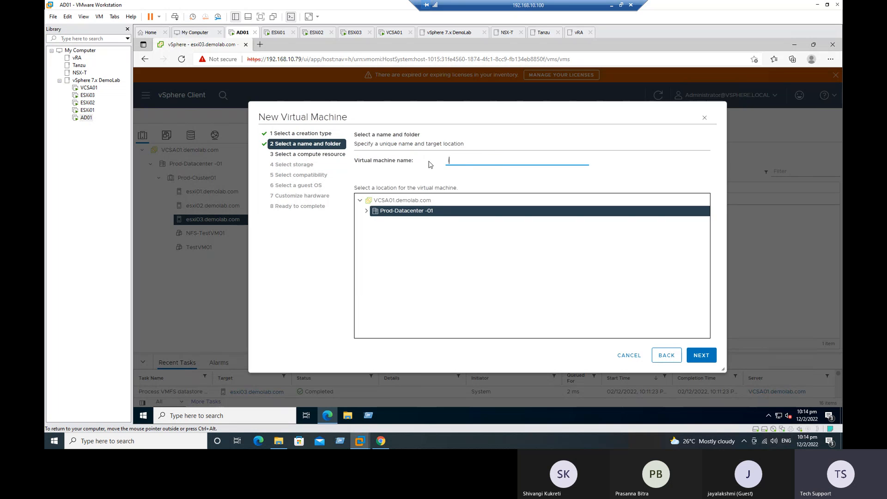
type("-Test ")
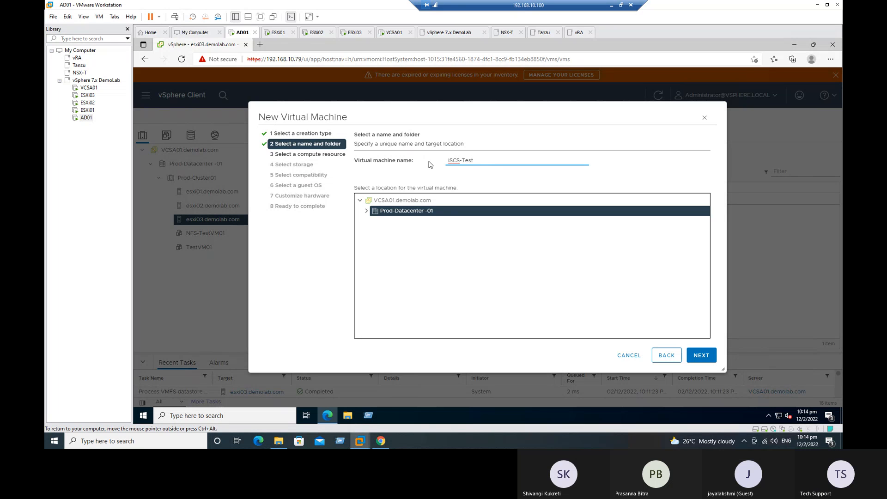
type("-0")
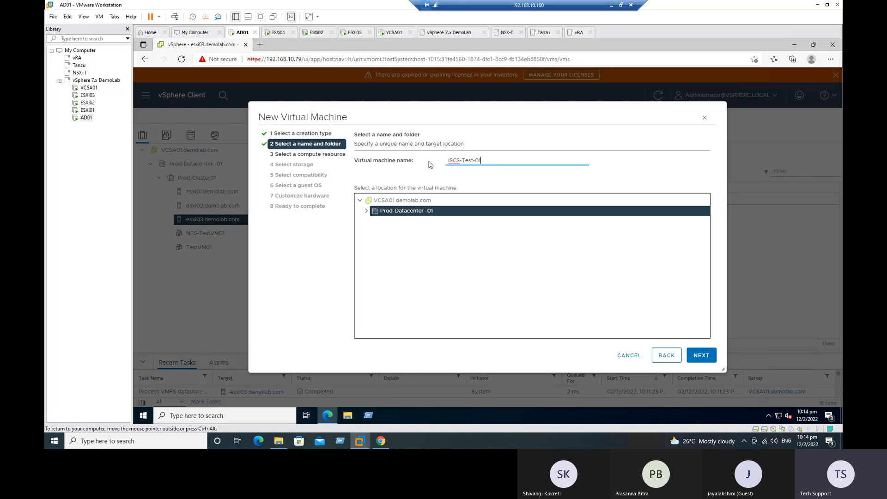
type("1")
left_click(701, 355)
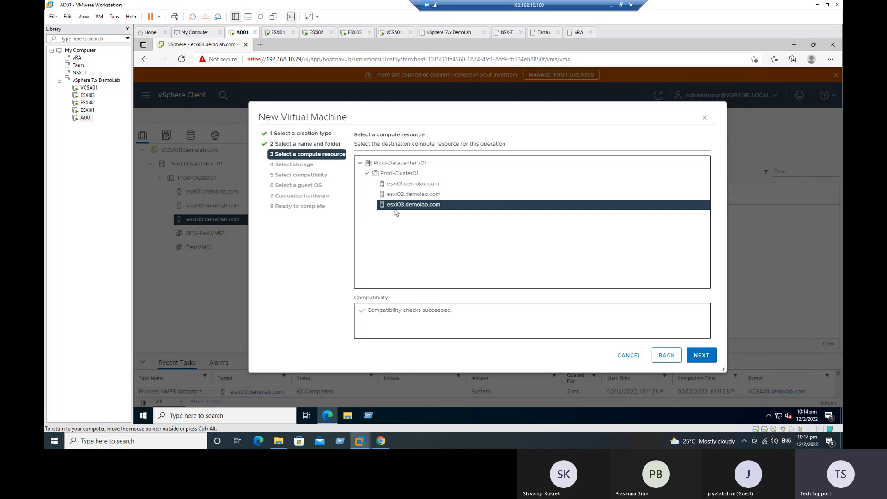
Store the VM on iSCSI-DS-01 with Windows Server 2022 (64-bit) as guest OS
left_click(700, 355)
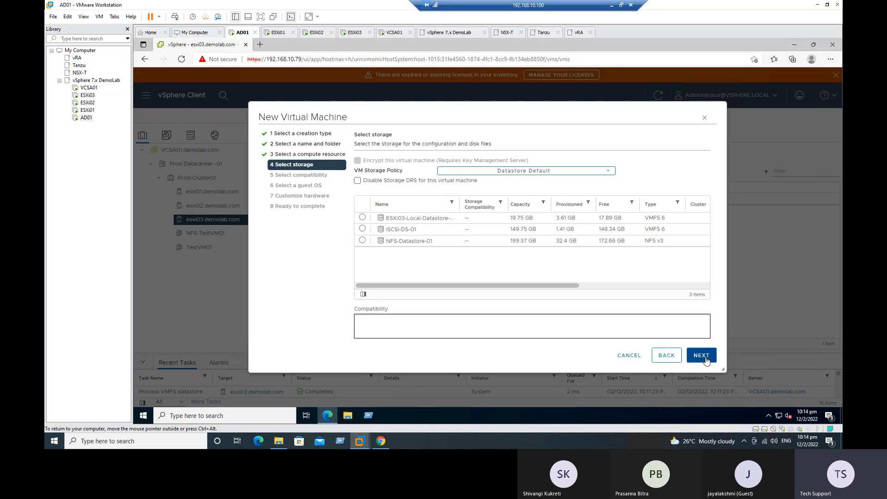
left_click(362, 228)
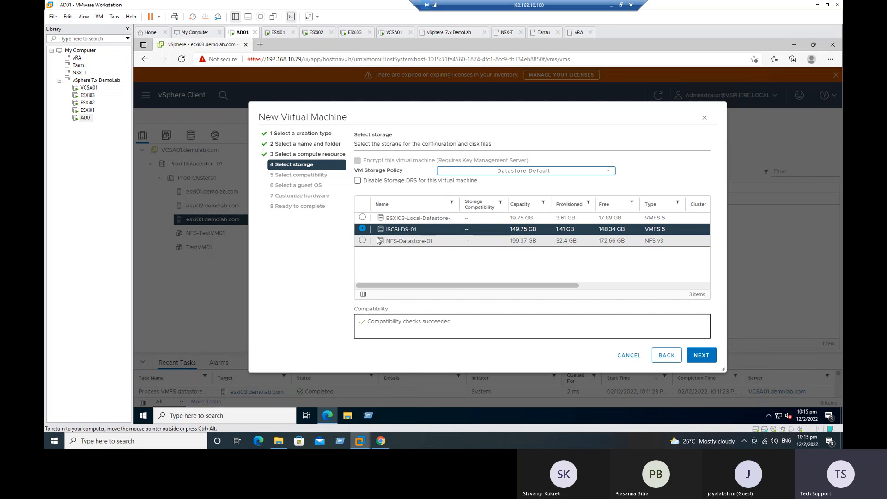
left_click(701, 355)
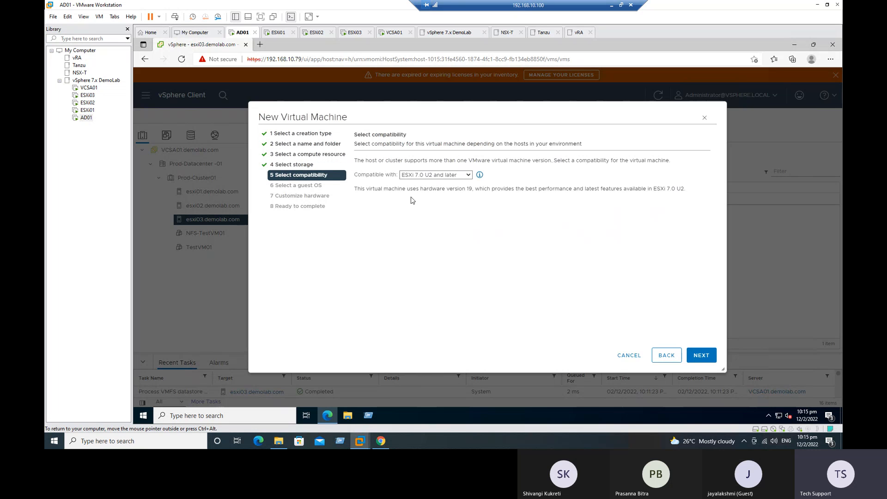
left_click(701, 355)
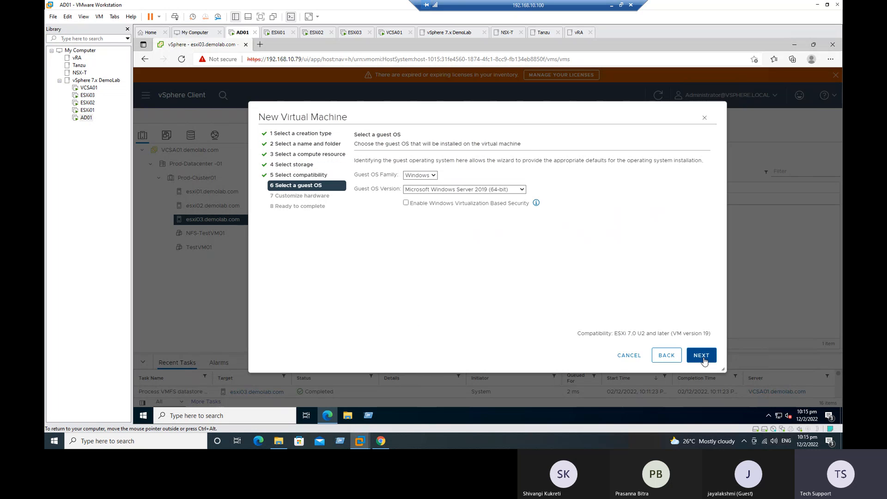
left_click(522, 190)
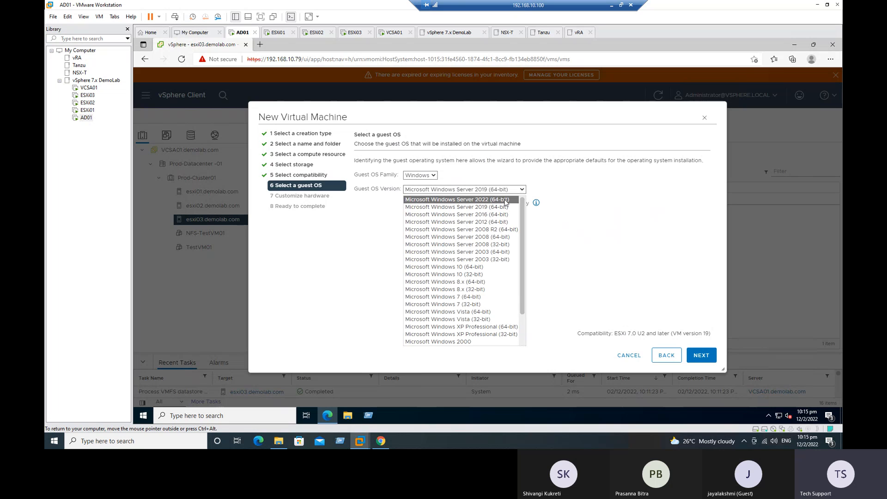
left_click(505, 200)
left_click(700, 356)
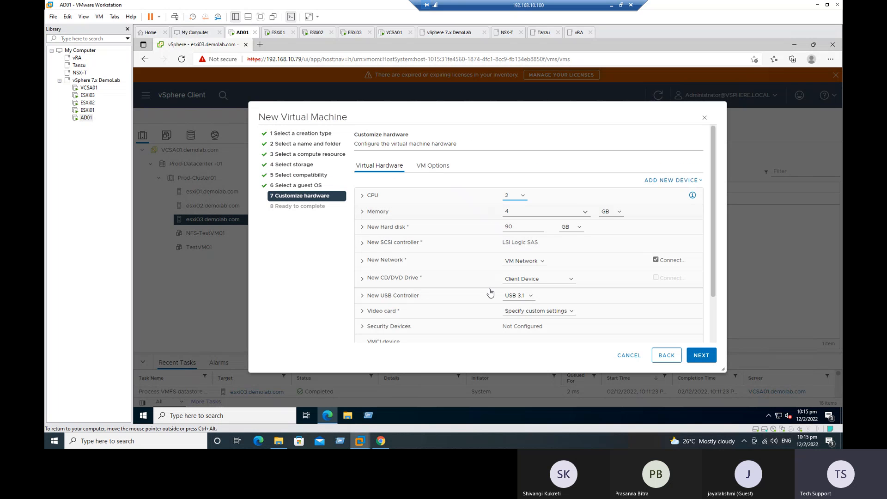
Give the VM a 40 GB thin-provisioned disk and a VMXNET 3 adapter, then review the summary
left_click_drag(515, 228, 507, 229)
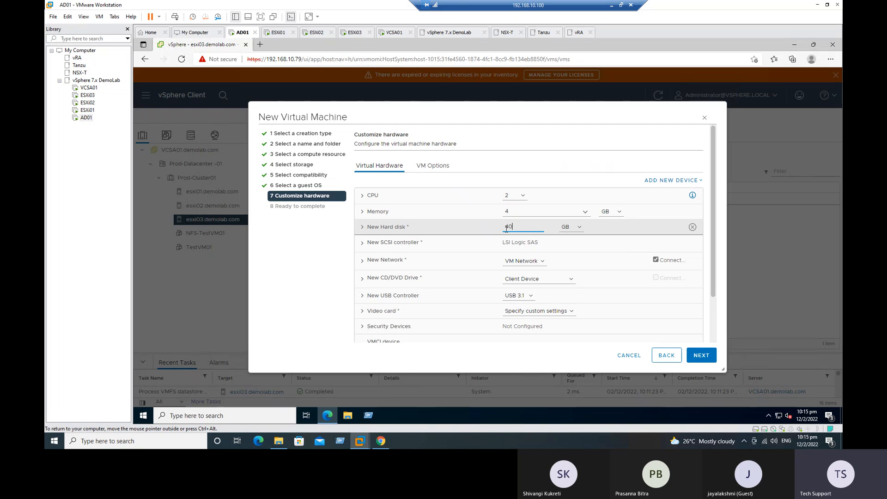
left_click(362, 260)
scroll(418, 280, "down", 1)
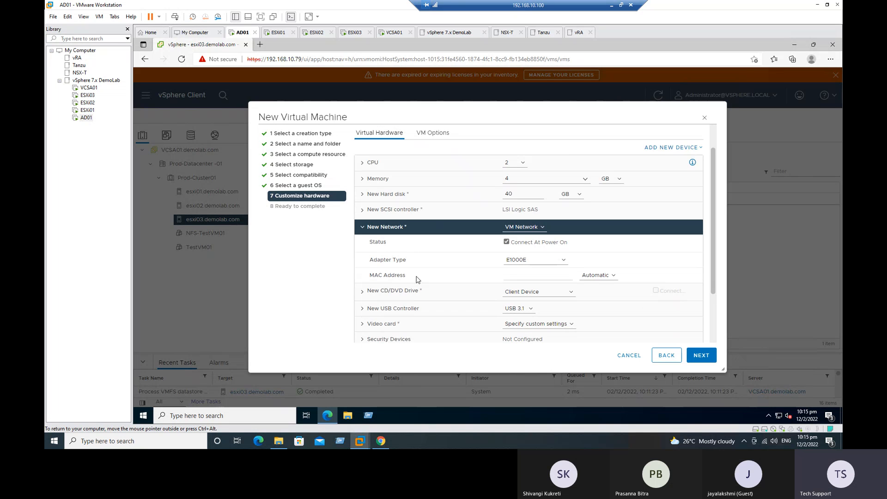
left_click(563, 259)
left_click(554, 283)
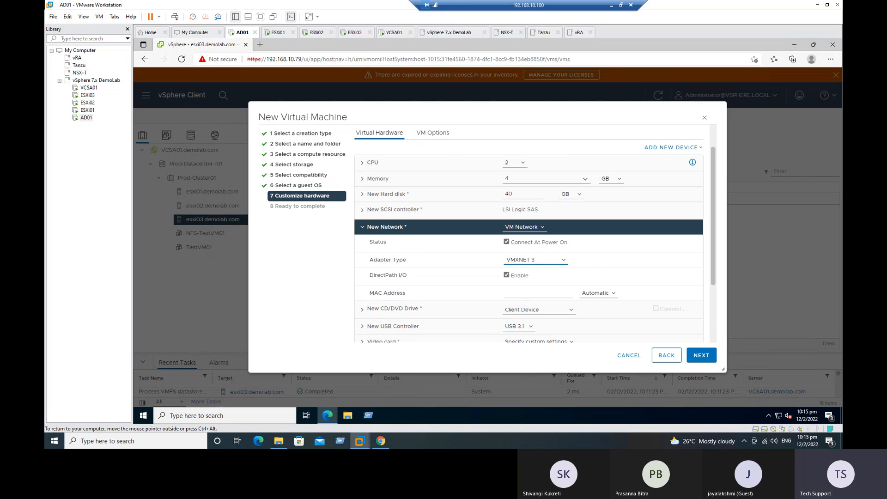
left_click(362, 227)
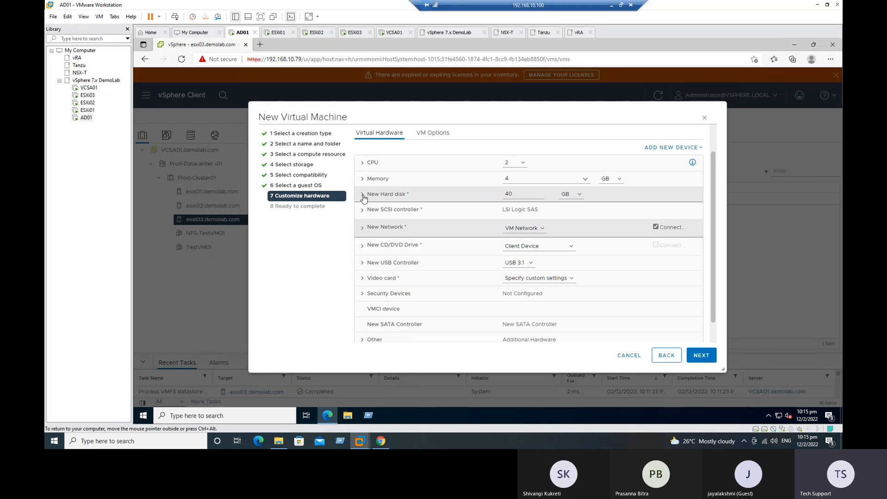
left_click(364, 199)
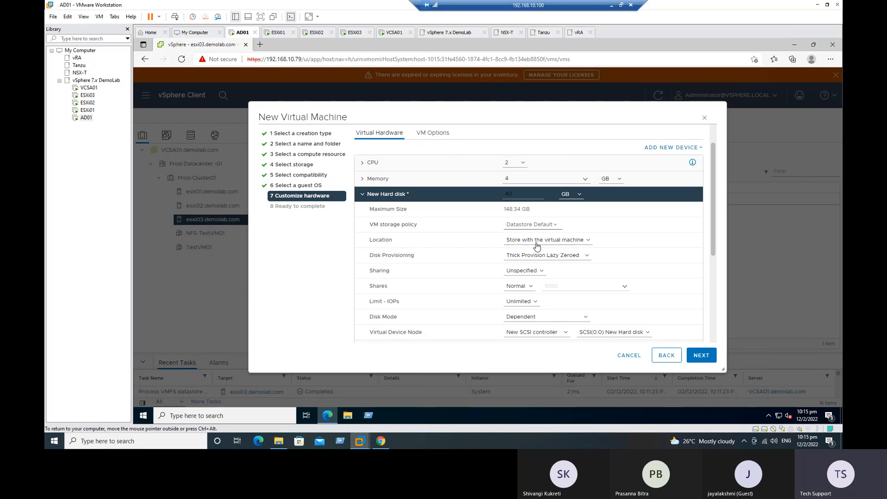
left_click(587, 255)
left_click(544, 277)
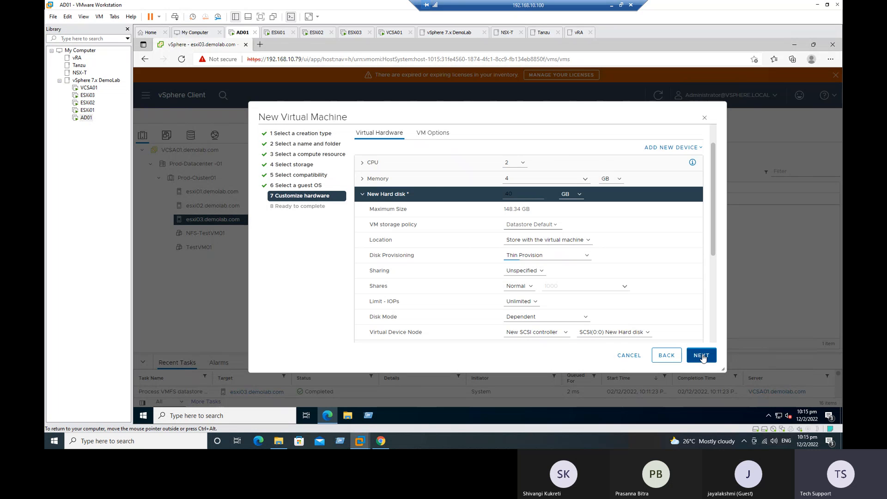
left_click(701, 356)
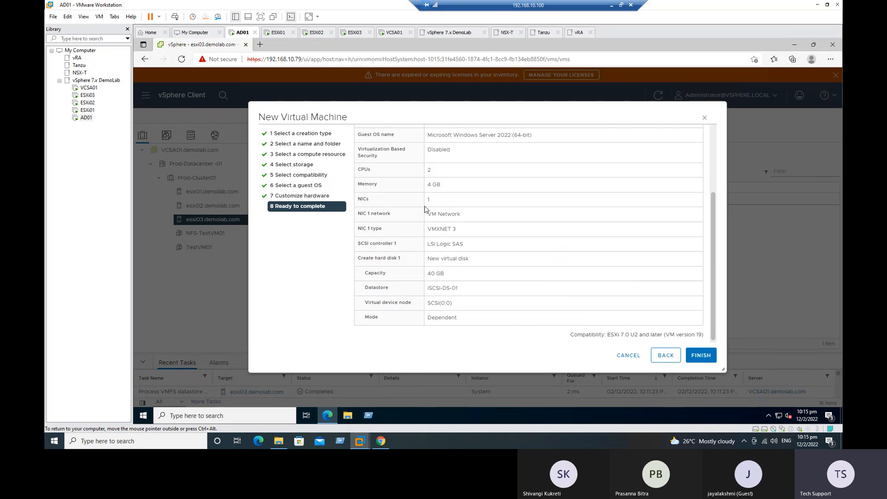
scroll(469, 254, "up", 3)
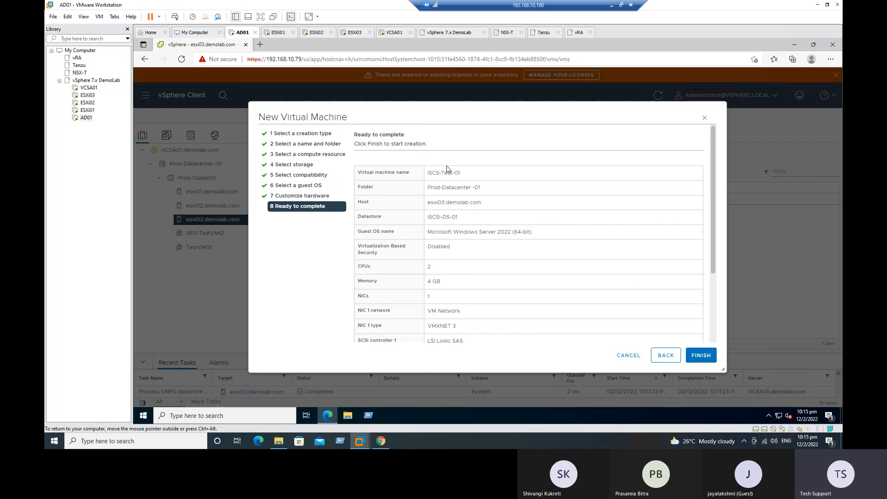
scroll(468, 276, "down", 5)
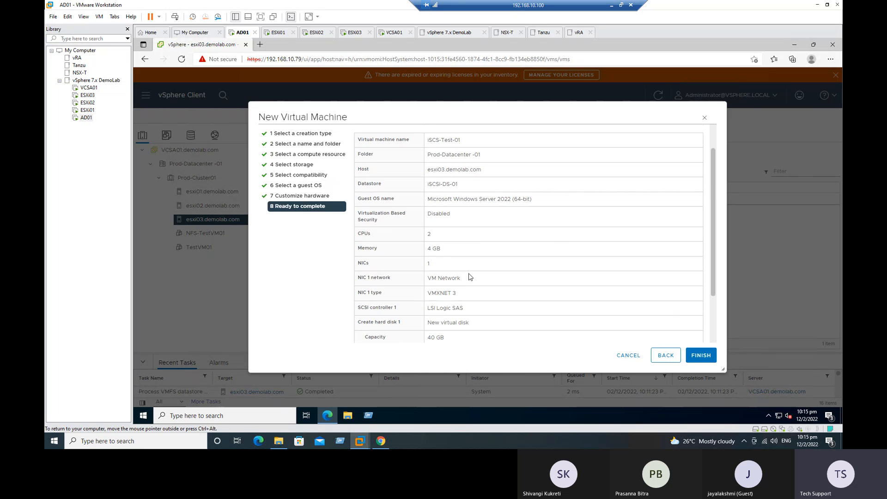
Finish the wizard and view iSCS-Test-01's Summary down to Related Objects showing iSCSI-DS-01
left_click(698, 356)
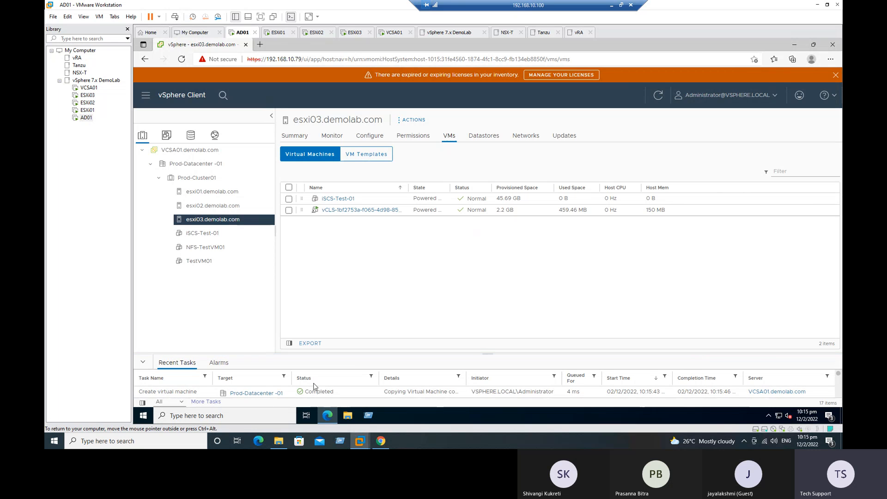
left_click(337, 199)
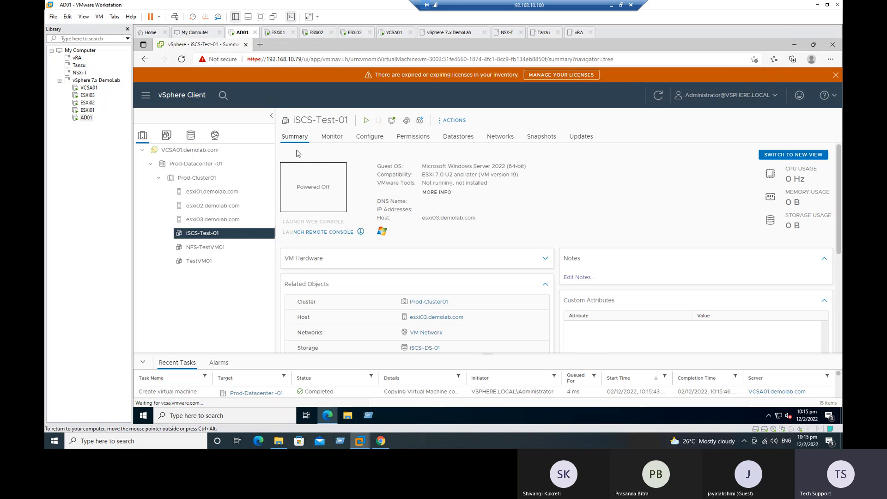
scroll(517, 320, "down", 1)
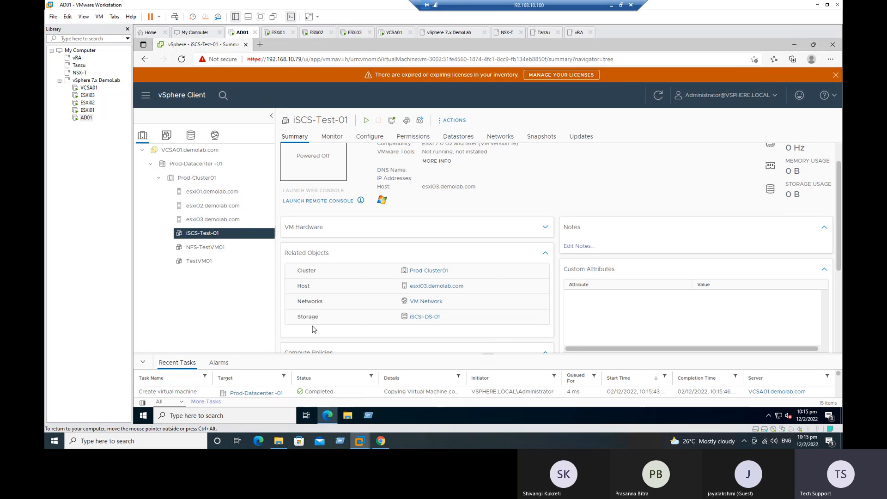
Open iSCSI-DS-01 from the VM summary and list the iSCS-Test-01 folder's files
left_click_drag(454, 319, 411, 319)
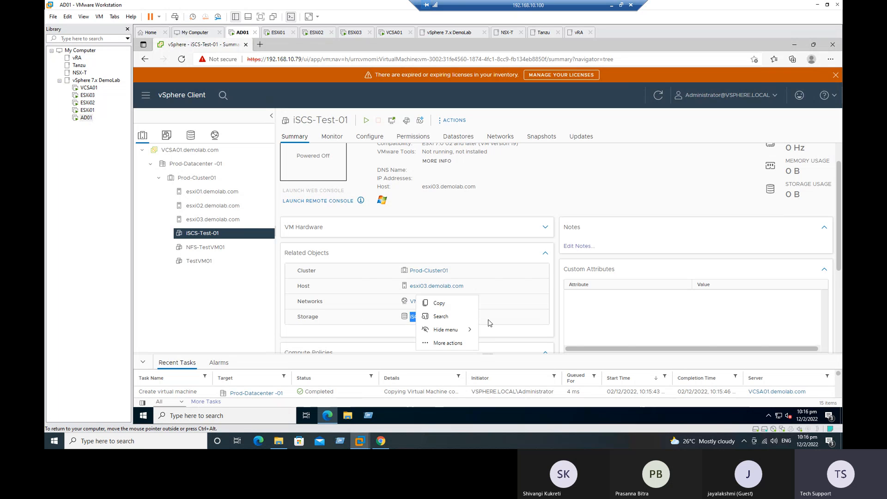
left_click(471, 329)
left_click(422, 316)
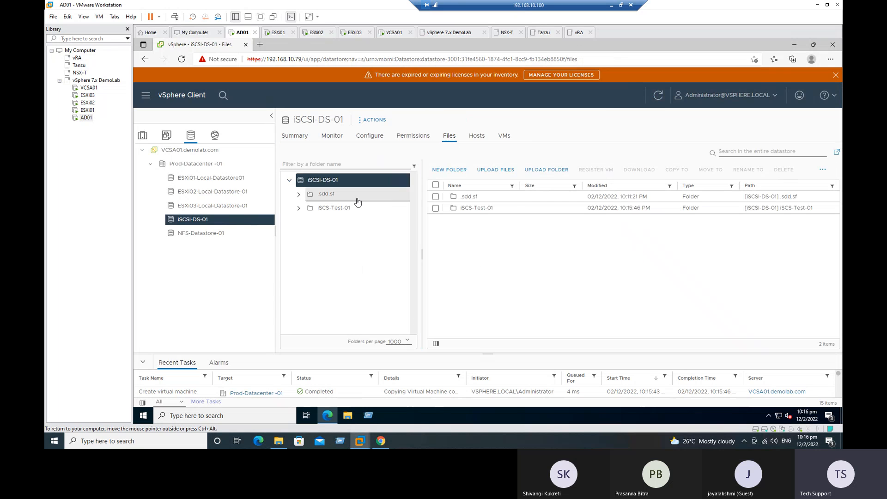
left_click(326, 212)
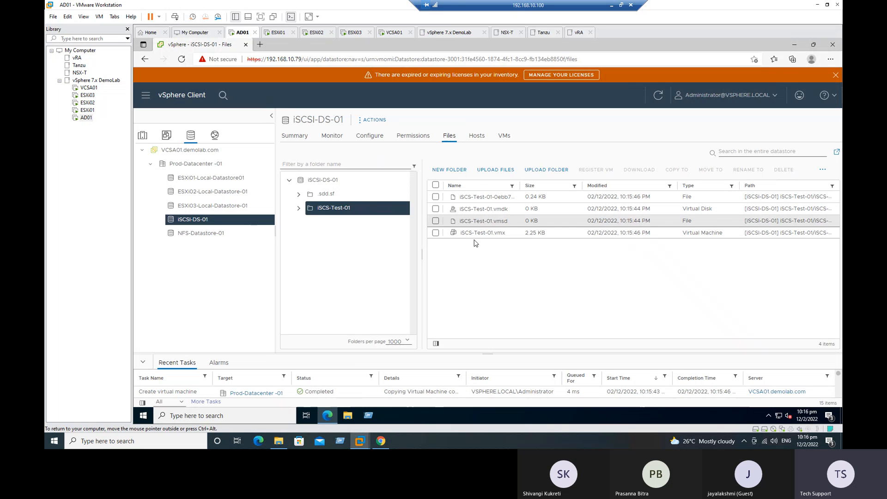
left_click(794, 48)
left_click(348, 415)
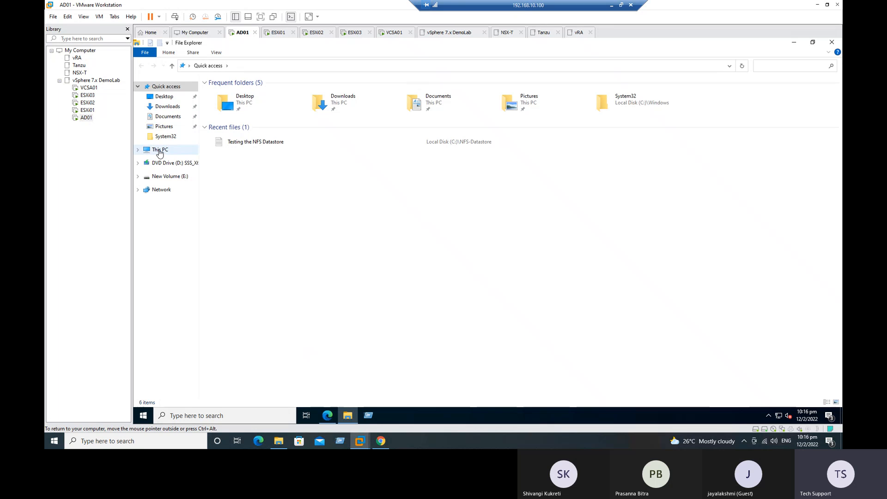
left_click(160, 149)
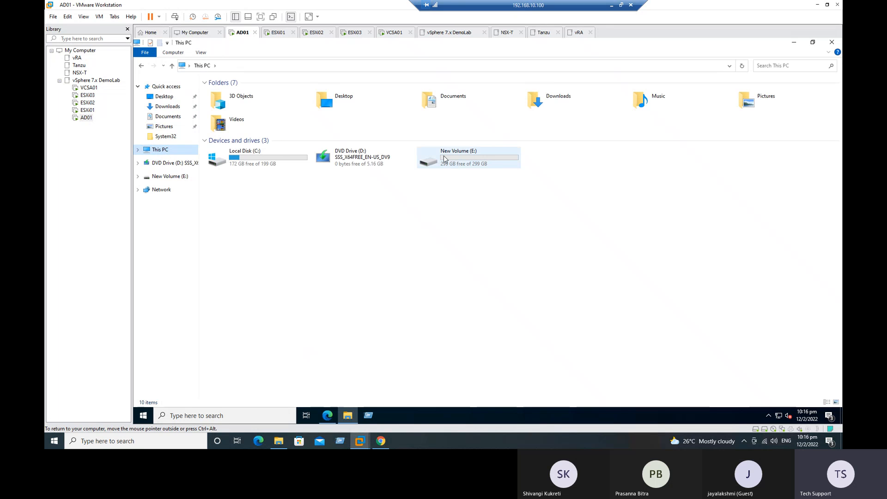
double_click(444, 155)
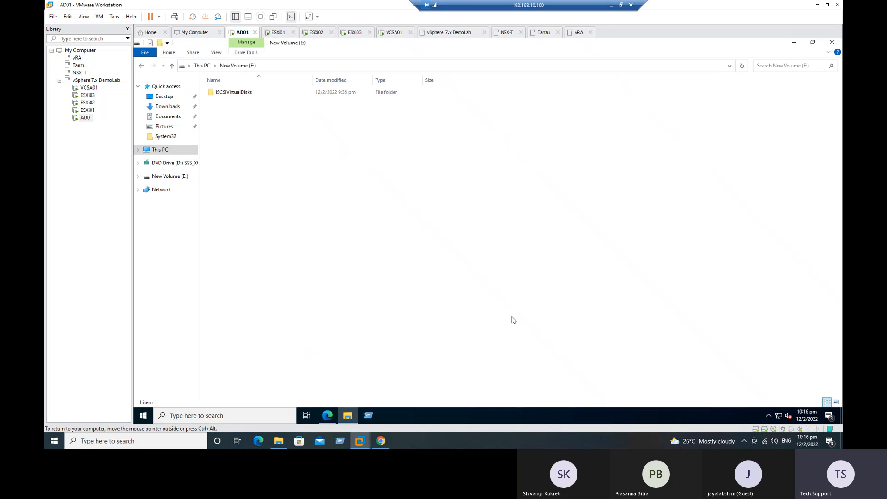
double_click(238, 93)
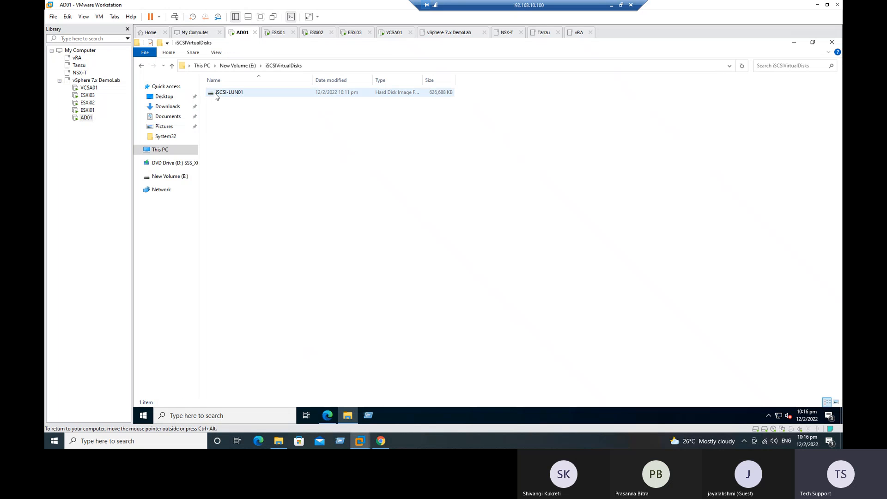
left_click(234, 94)
double_click(235, 93)
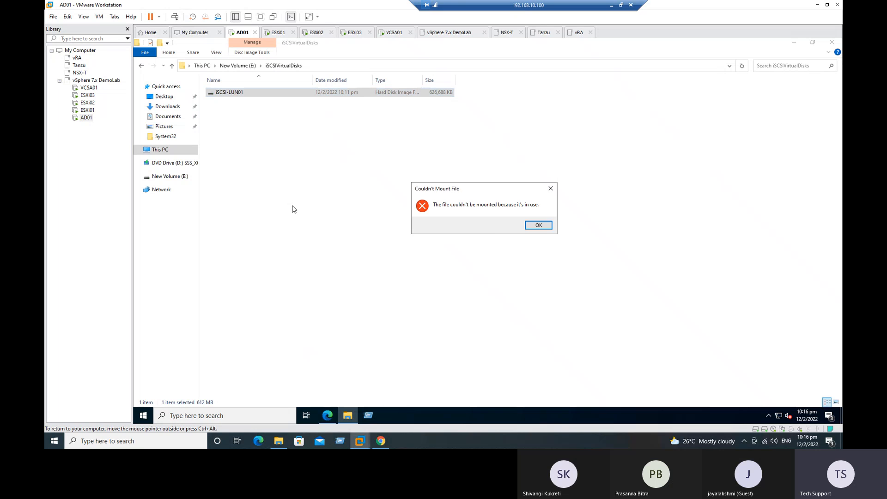
left_click(551, 190)
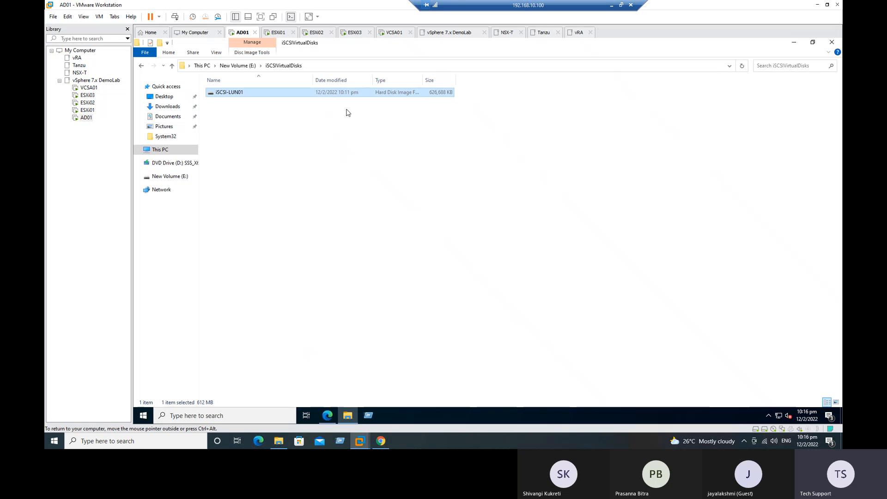
left_click_drag(420, 82, 463, 82)
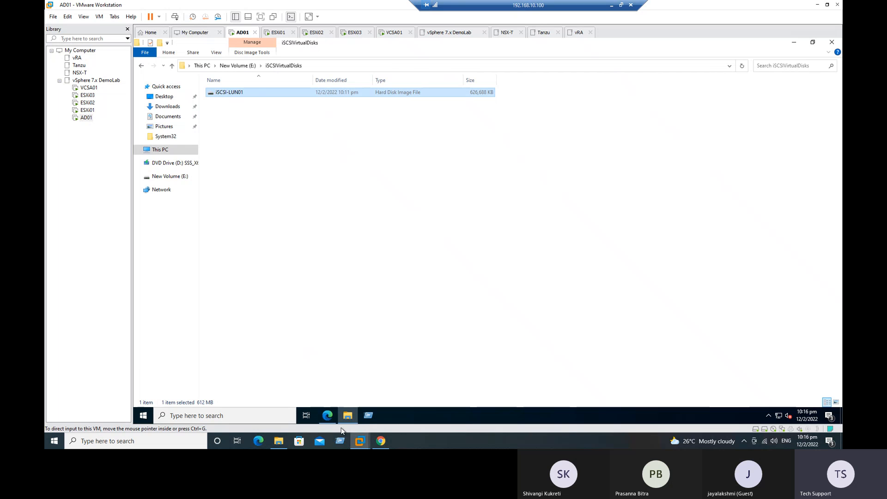
left_click(328, 415)
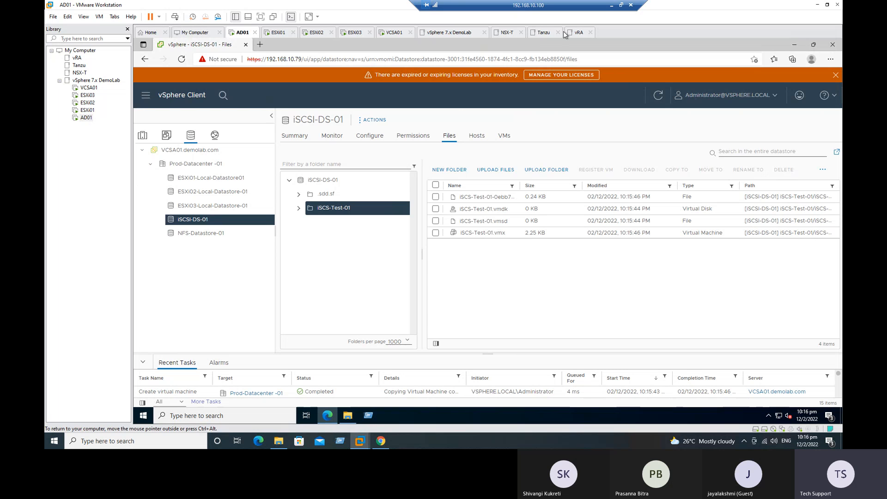
Fill Done from B22 into B23 for the Create a VM and verify files step
left_click(612, 5)
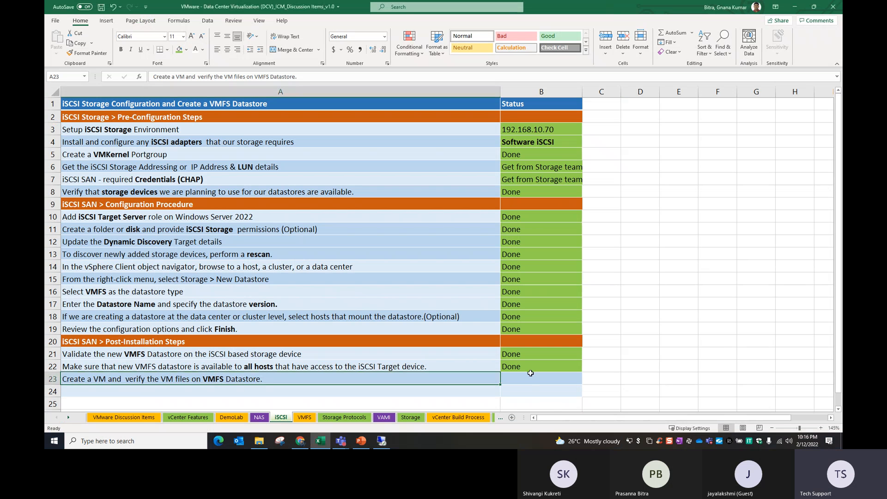
left_click_drag(534, 367, 535, 379)
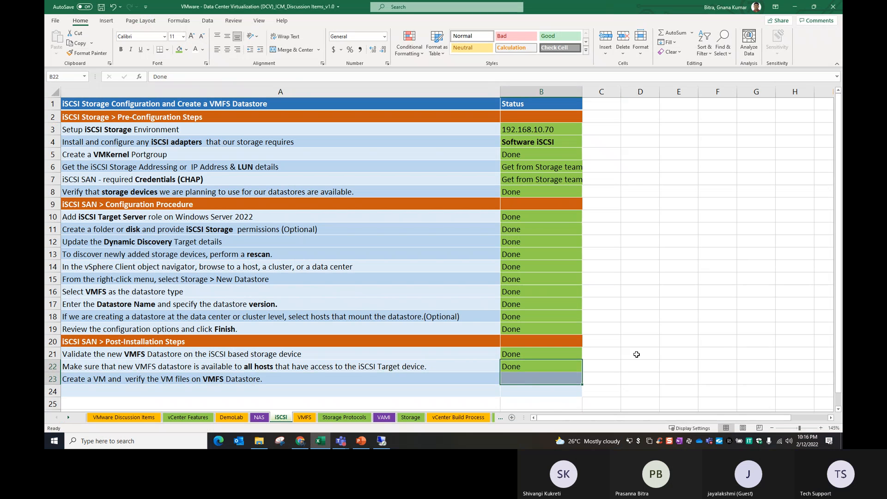
key("ctrl+d")
left_click(709, 333)
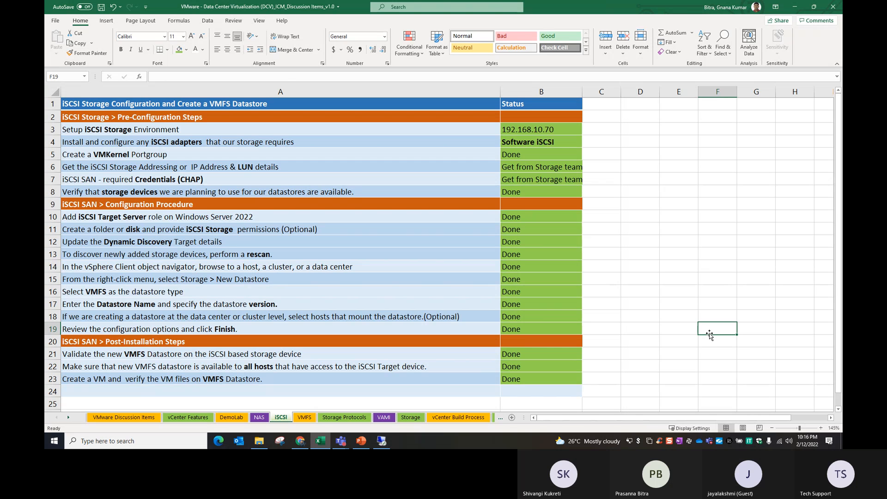
On the VMware Discussion Items sheet, select the Topic-50 iSCSI Storage Architecture row
left_click(116, 417)
left_click(155, 393)
left_click(151, 361)
left_click_drag(110, 351, 374, 351)
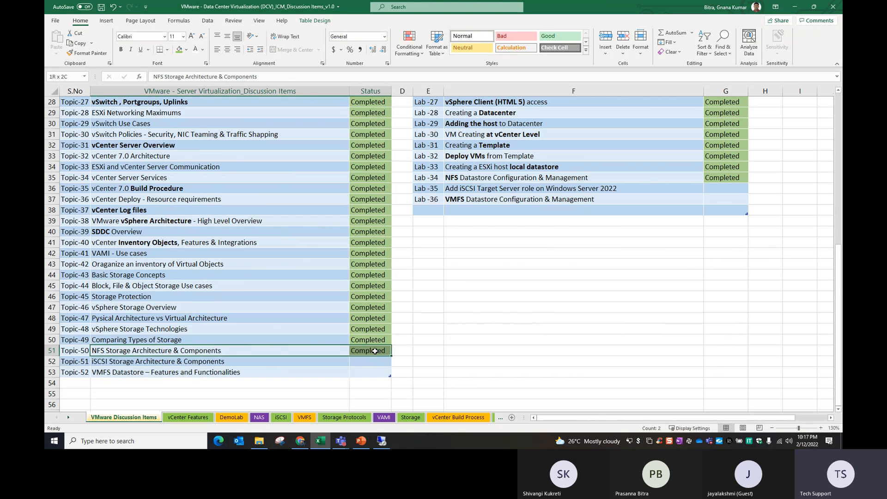
Fill Completed down from Topic-50 to Topic-51 and Topic-52
left_click(127, 369)
left_click(107, 361)
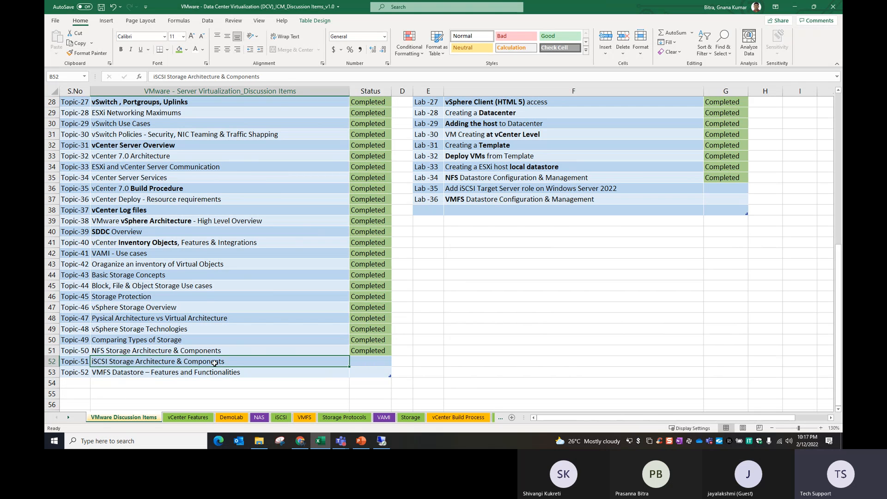
left_click(122, 374)
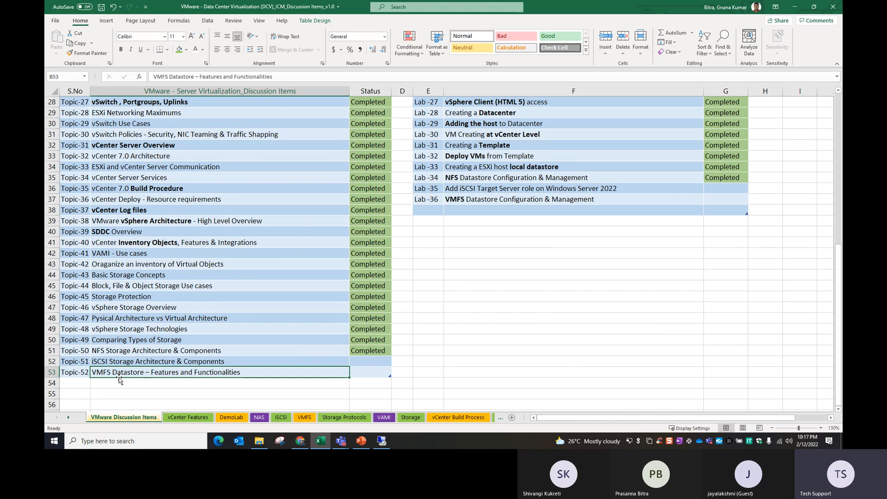
left_click_drag(376, 353, 376, 371)
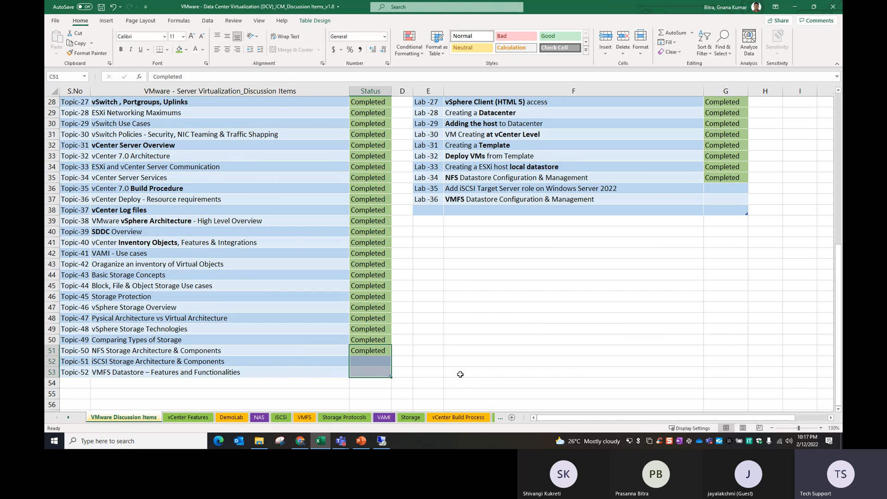
key("ctrl+d")
left_click(459, 339)
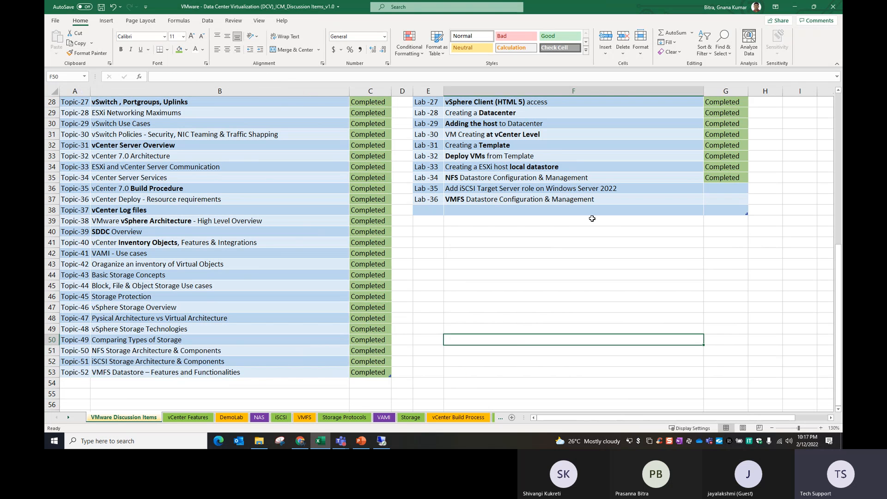
Fill Completed from Lab-34 into Lab-35, then return to the vSphere session
left_click(461, 187)
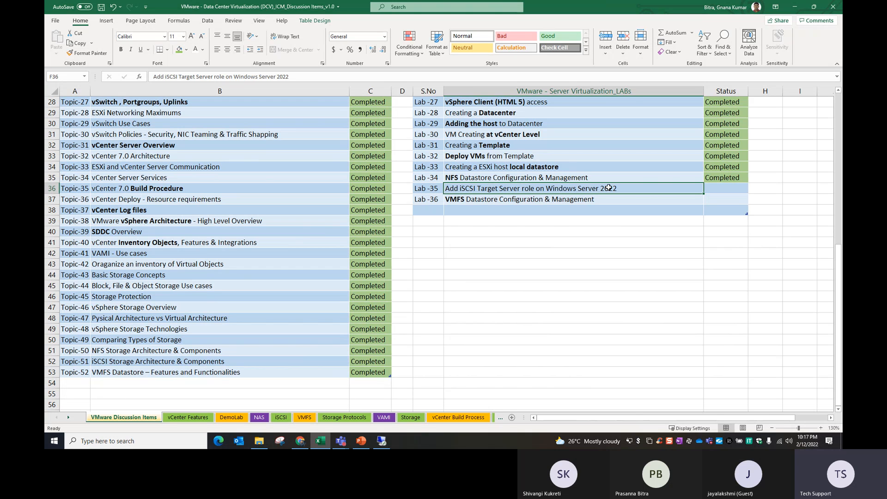
left_click_drag(719, 178, 720, 188)
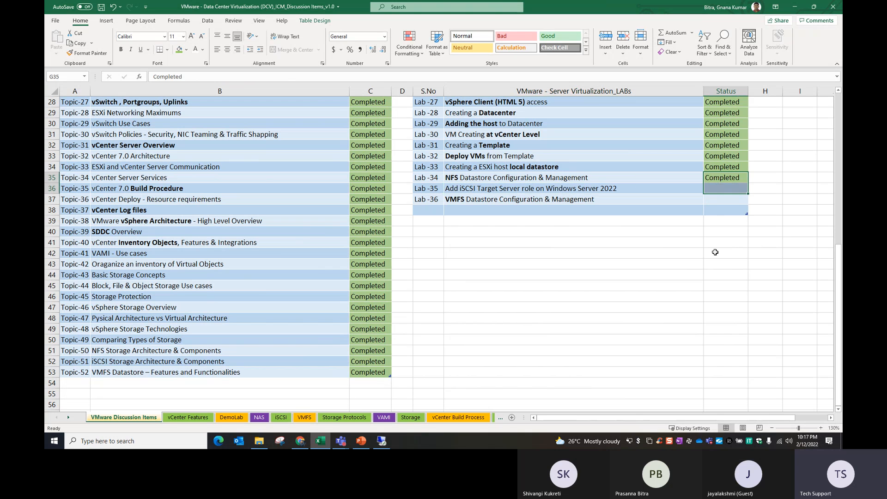
key("ctrl+d")
left_click(695, 263)
left_click(470, 199)
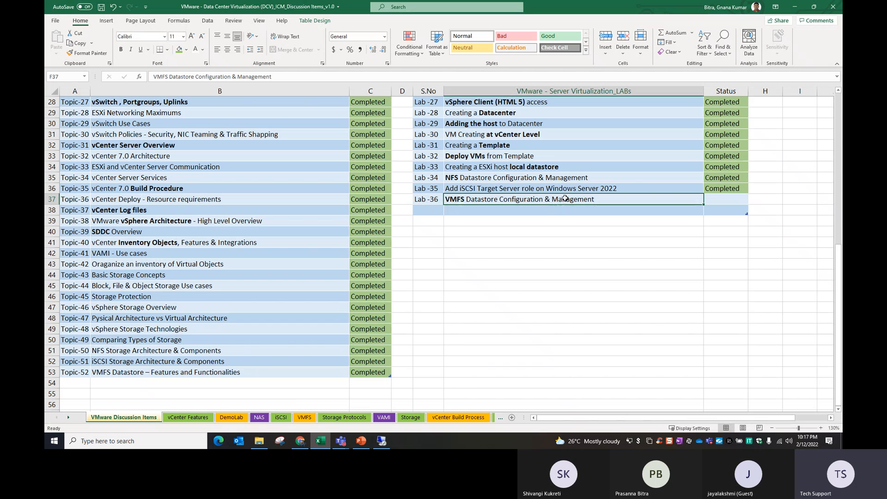
left_click(381, 441)
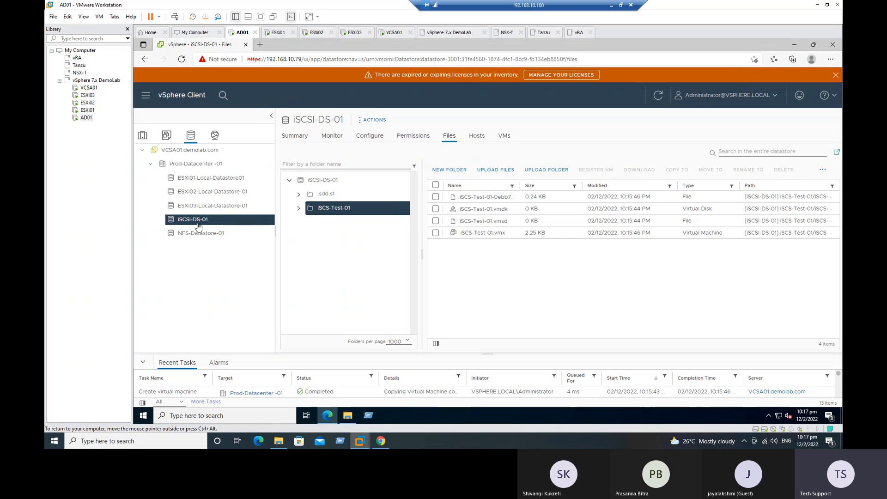
Check iSCSI-DS-01's actions list and its current capacity on the Summary page
left_click(375, 121)
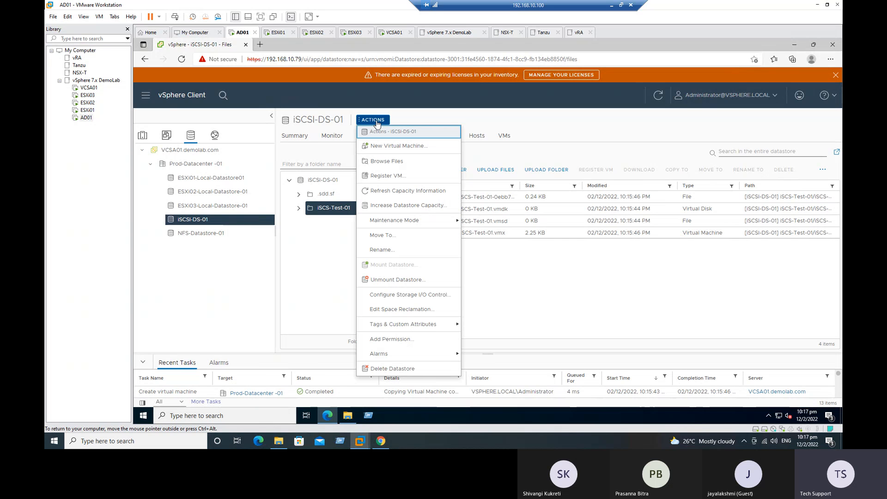
mouse_move(398, 220)
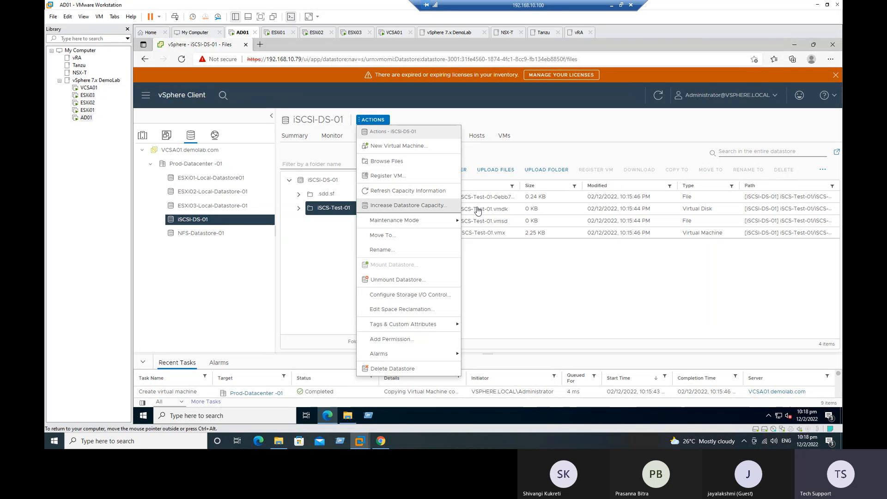
left_click(566, 294)
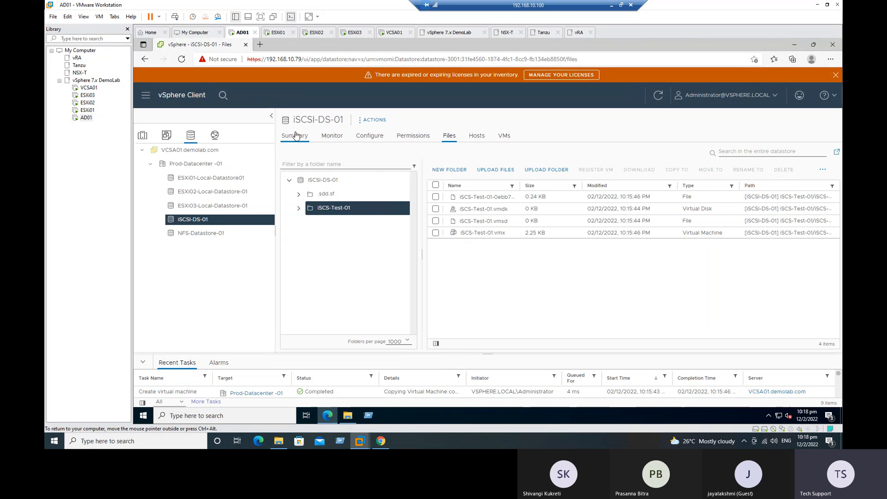
left_click(296, 135)
left_click_drag(818, 162, 833, 161)
Increase iSCSI-DS-01 onto the MSFT iSCSI disk using its 100 GB of free space
left_click(374, 119)
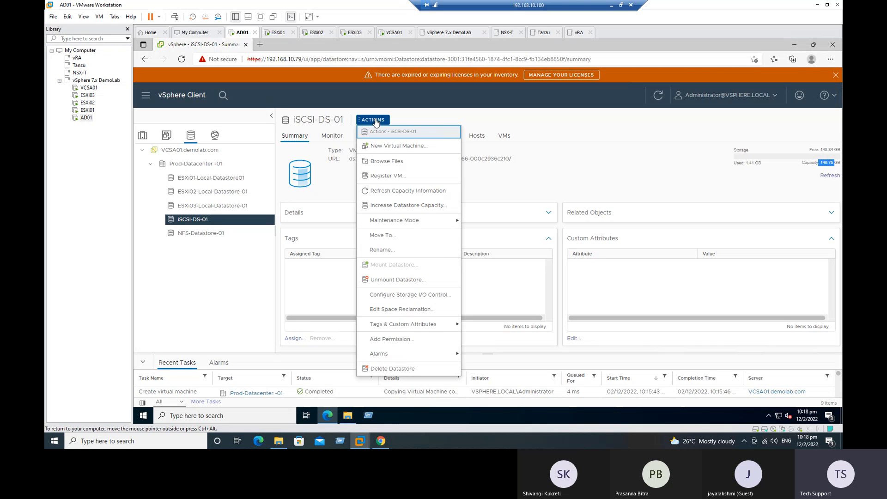
left_click(394, 206)
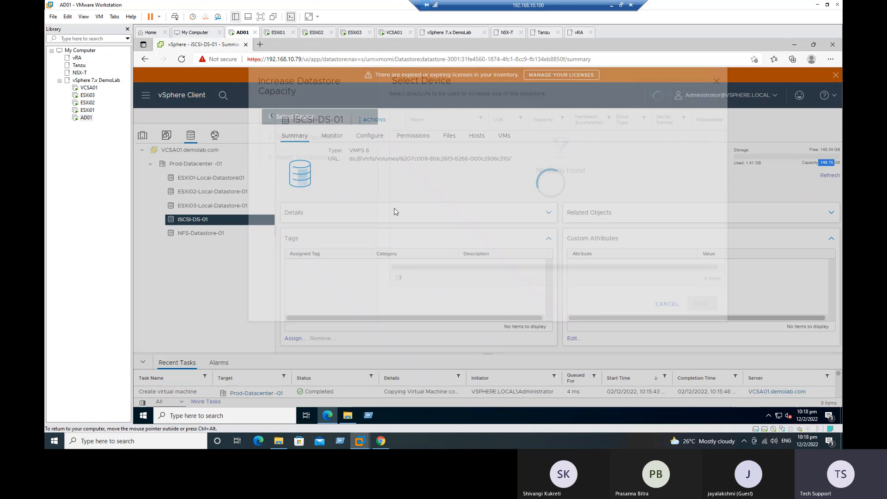
left_click(397, 180)
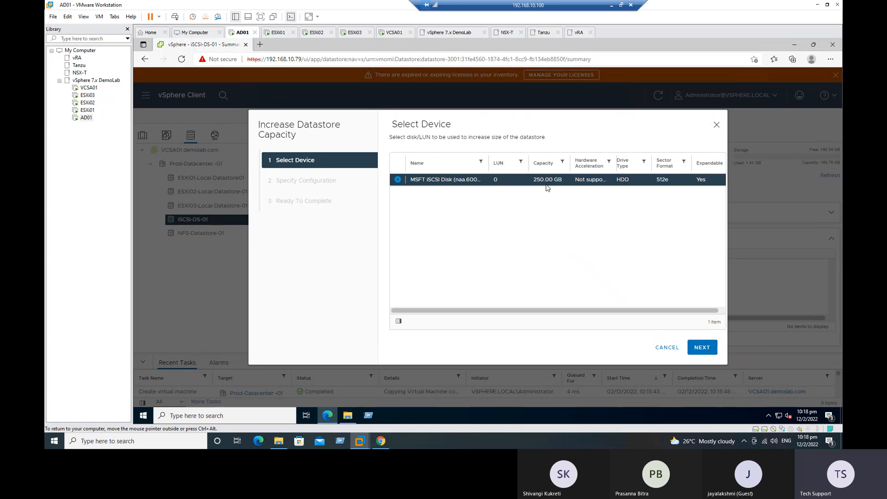
left_click(704, 351)
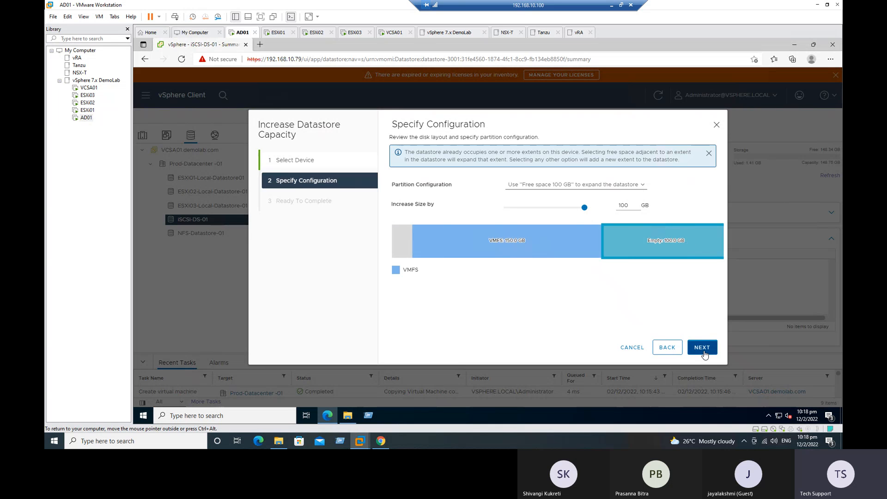
left_click(704, 353)
left_click(704, 354)
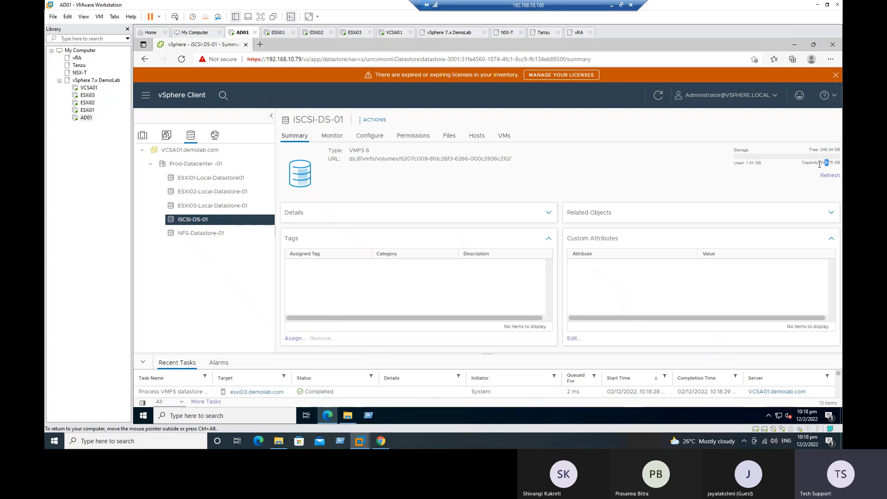
Look over the Maintenance Mode actions and the VMFS 6 type, then minimize the remote session
left_click(373, 120)
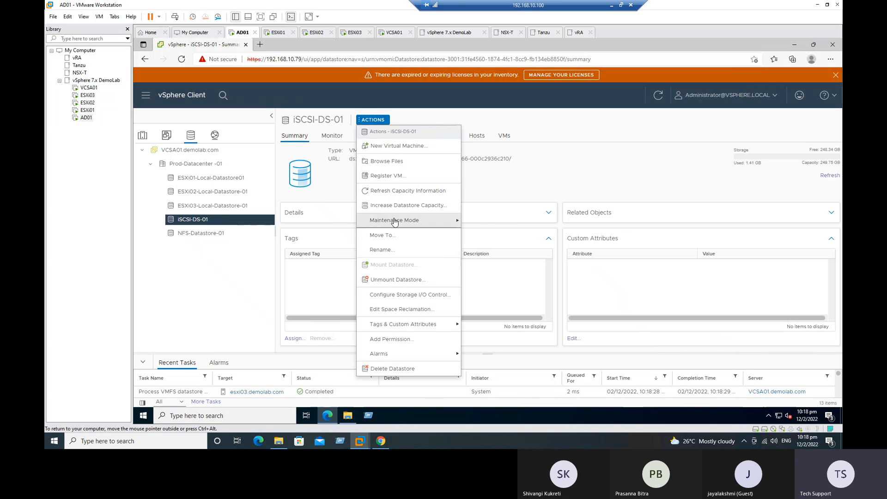
mouse_move(451, 221)
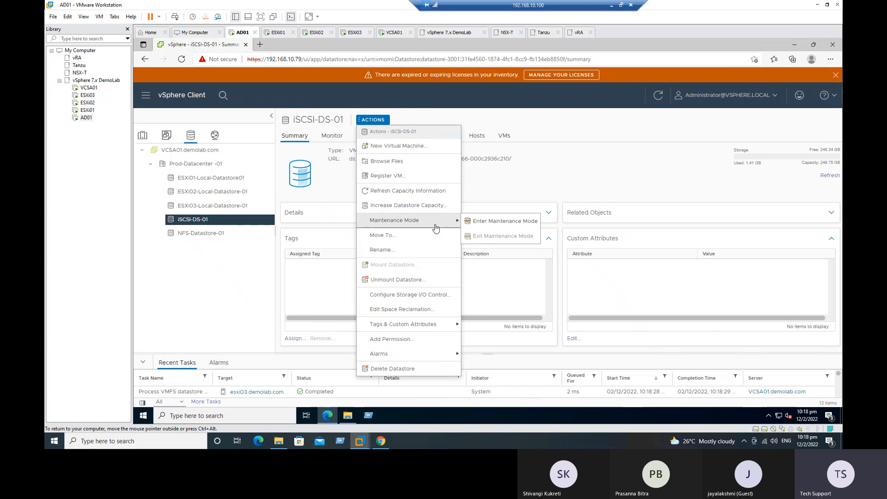
left_click(502, 222)
left_click_drag(380, 153, 354, 152)
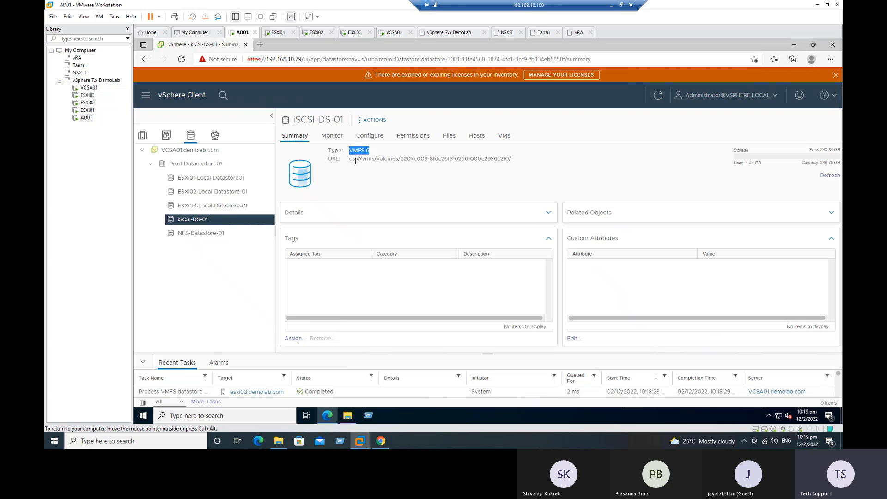
left_click(612, 6)
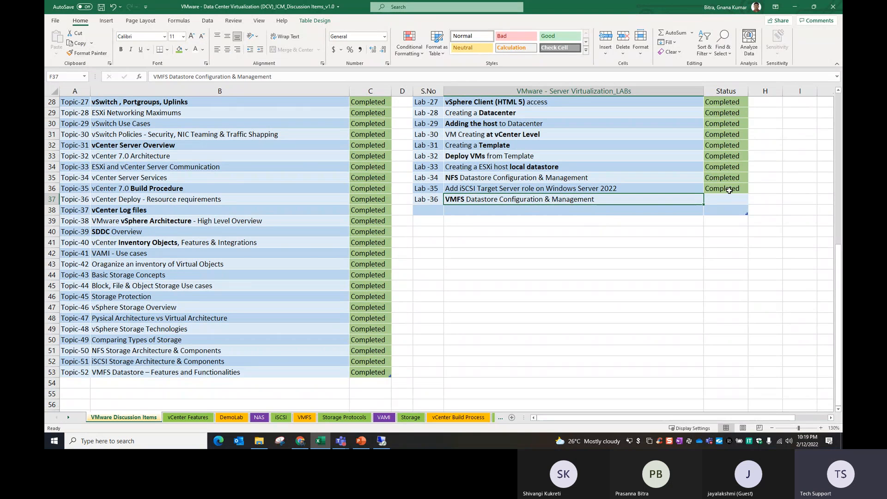
Fill G36 down to mark Lab-36 Completed, then show PowerPoint slide 16 on iSCSI storage configuration
left_click_drag(728, 190, 727, 196)
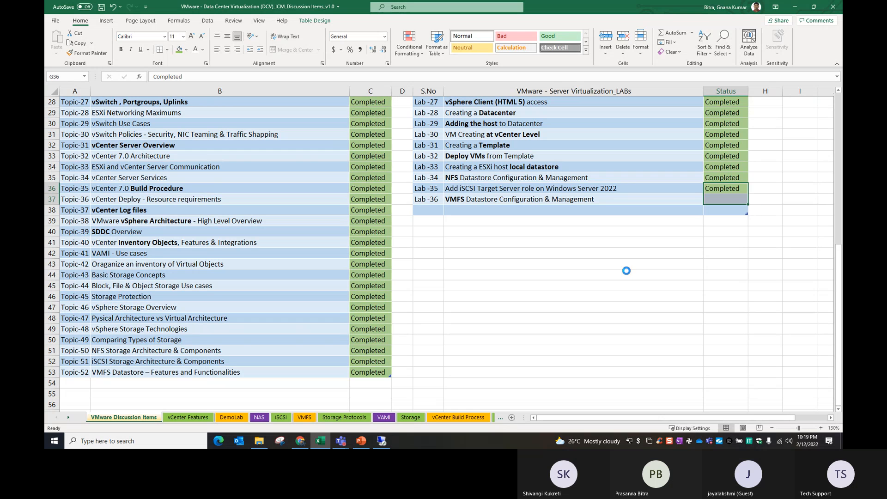
left_click(583, 295)
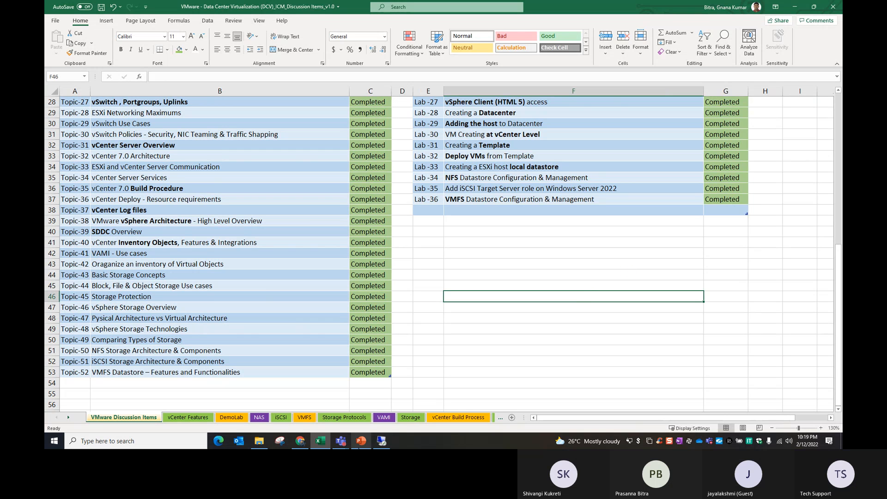
mouse_move(361, 441)
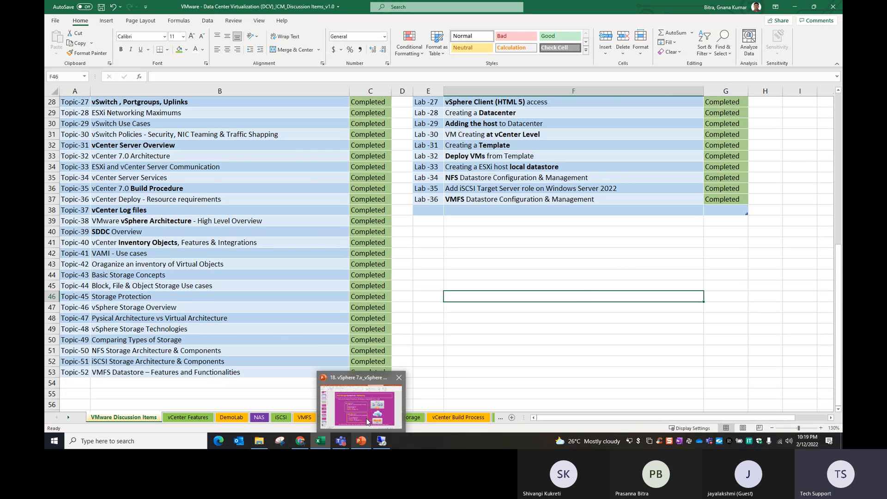
left_click(368, 422)
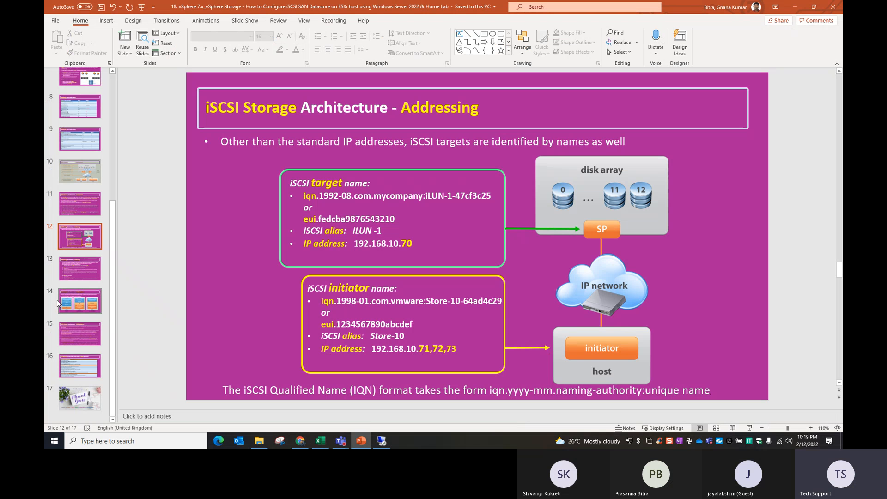
left_click(71, 367)
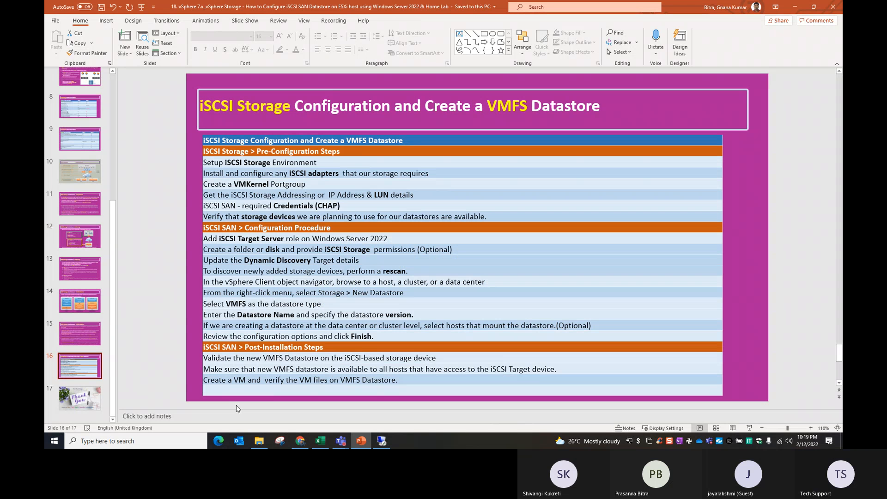